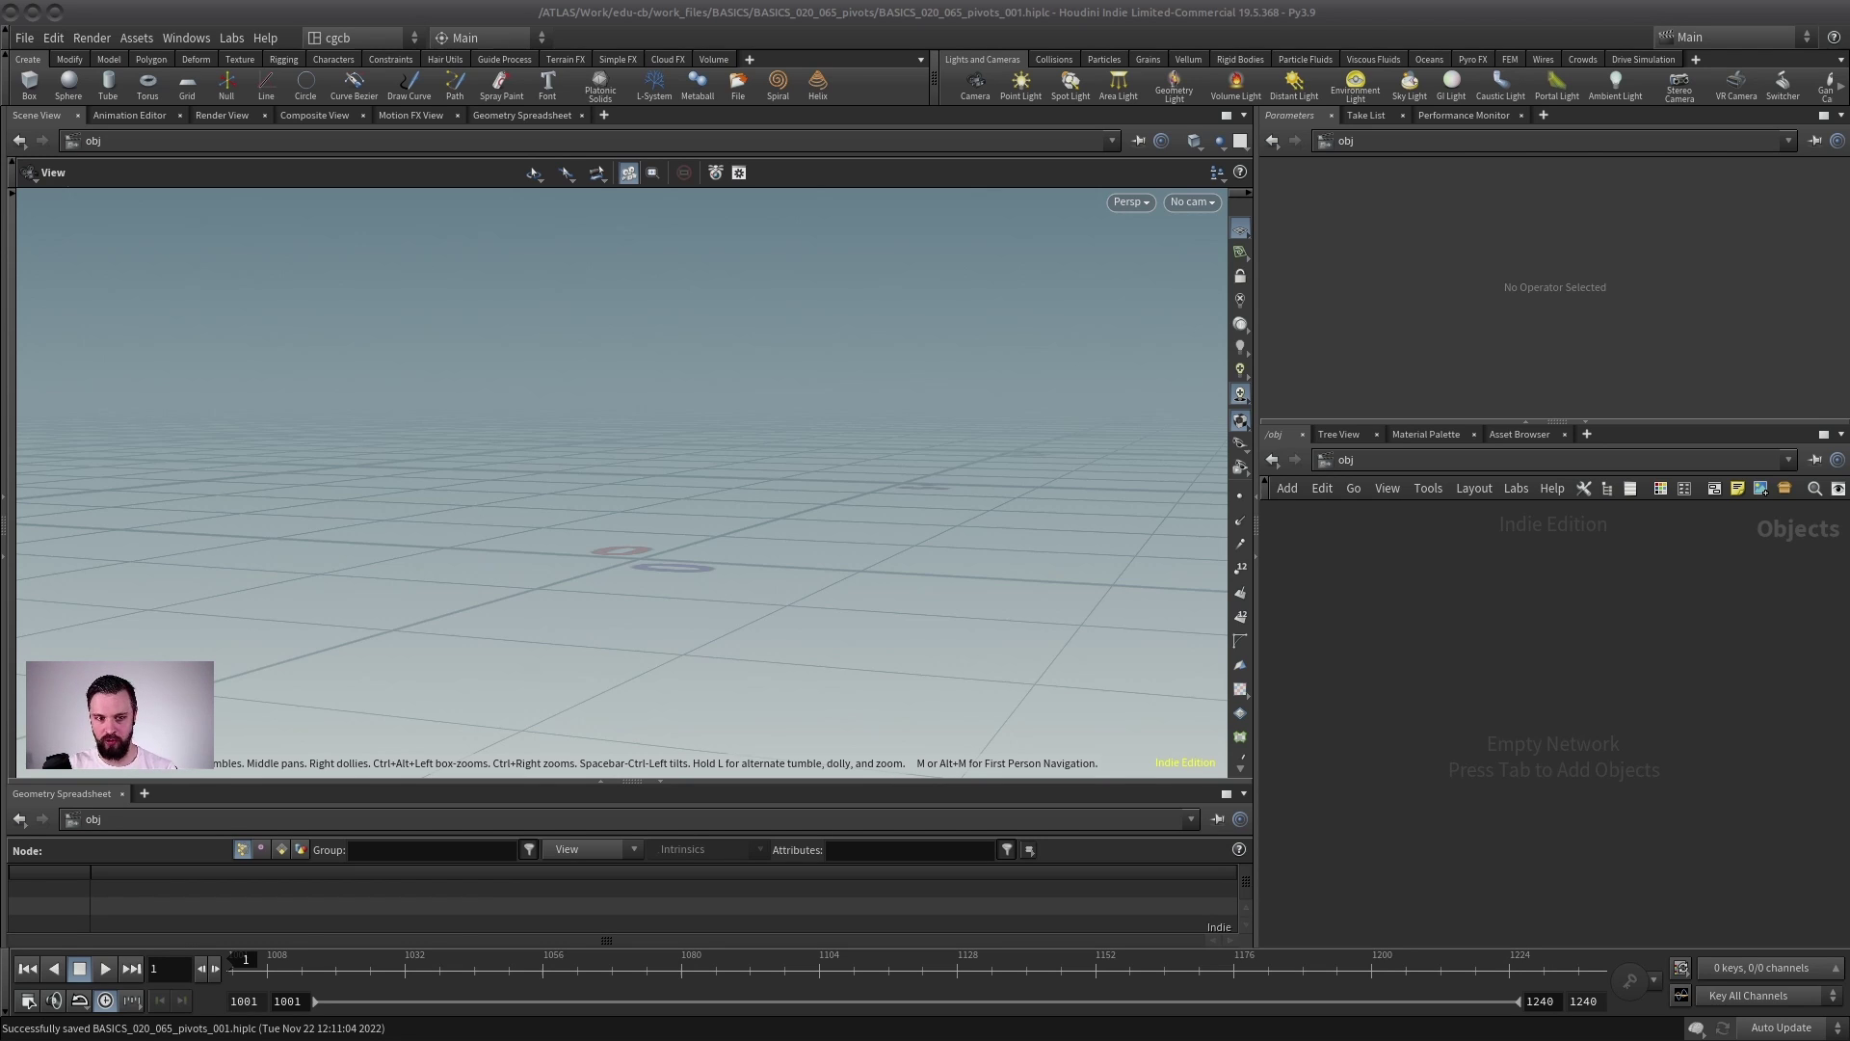
# - Add a Geometry object to the empty object network
pyautogui.press('Tab')
pyautogui.write('geo')
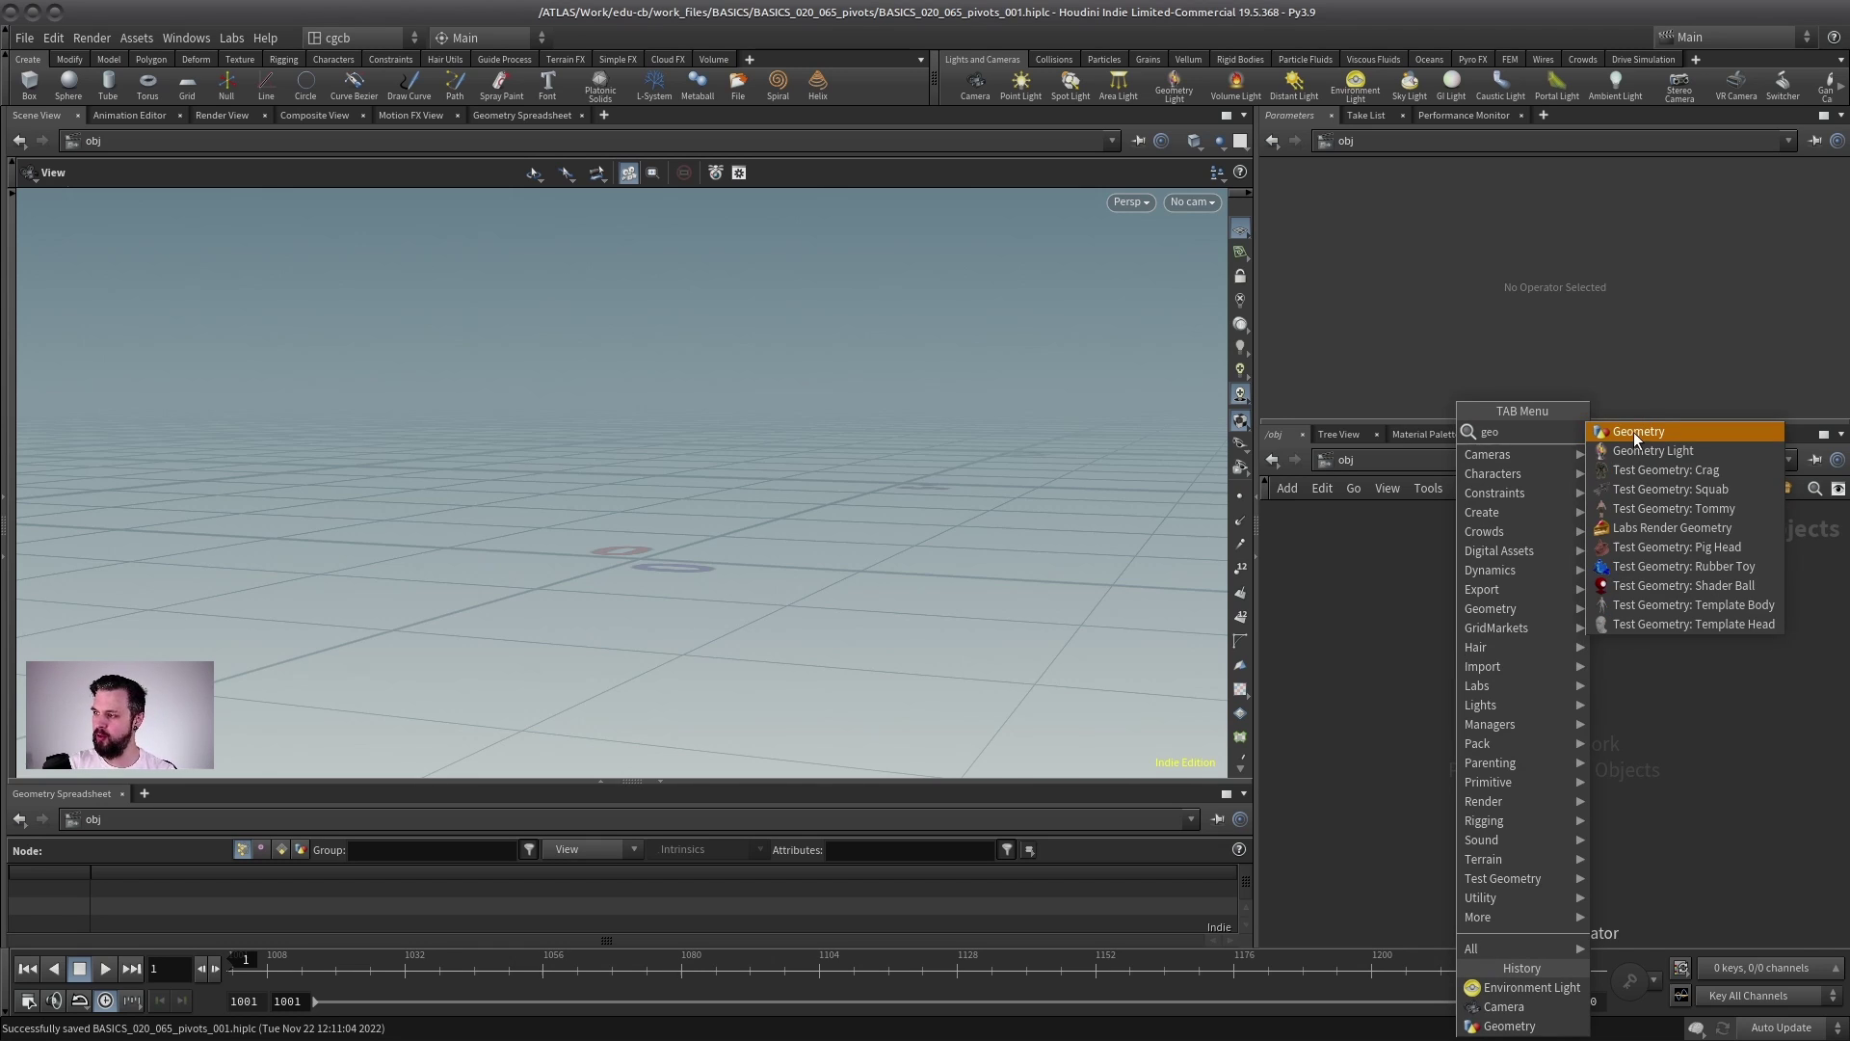
pyautogui.click(1635, 434)
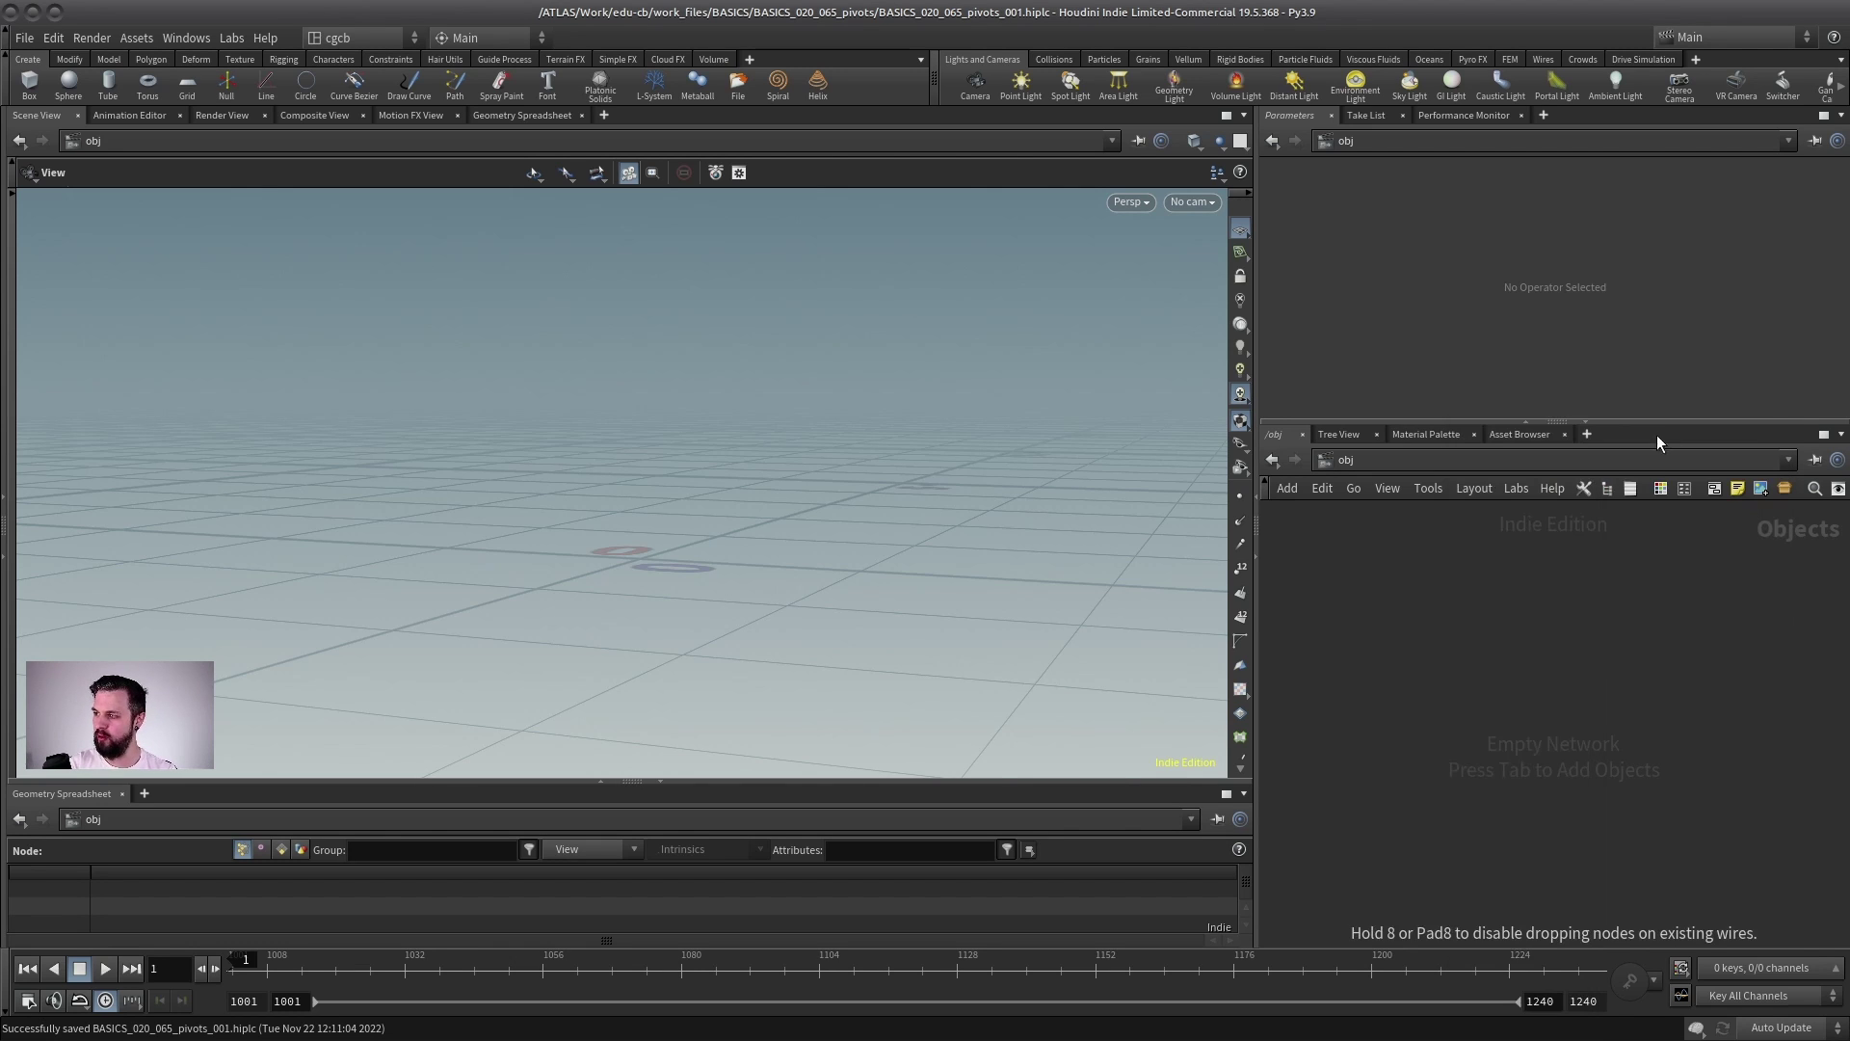
pyautogui.click(1517, 657)
# - Add an Environment Light beside the geometry object
pyautogui.press('Tab')
pyautogui.write('e')
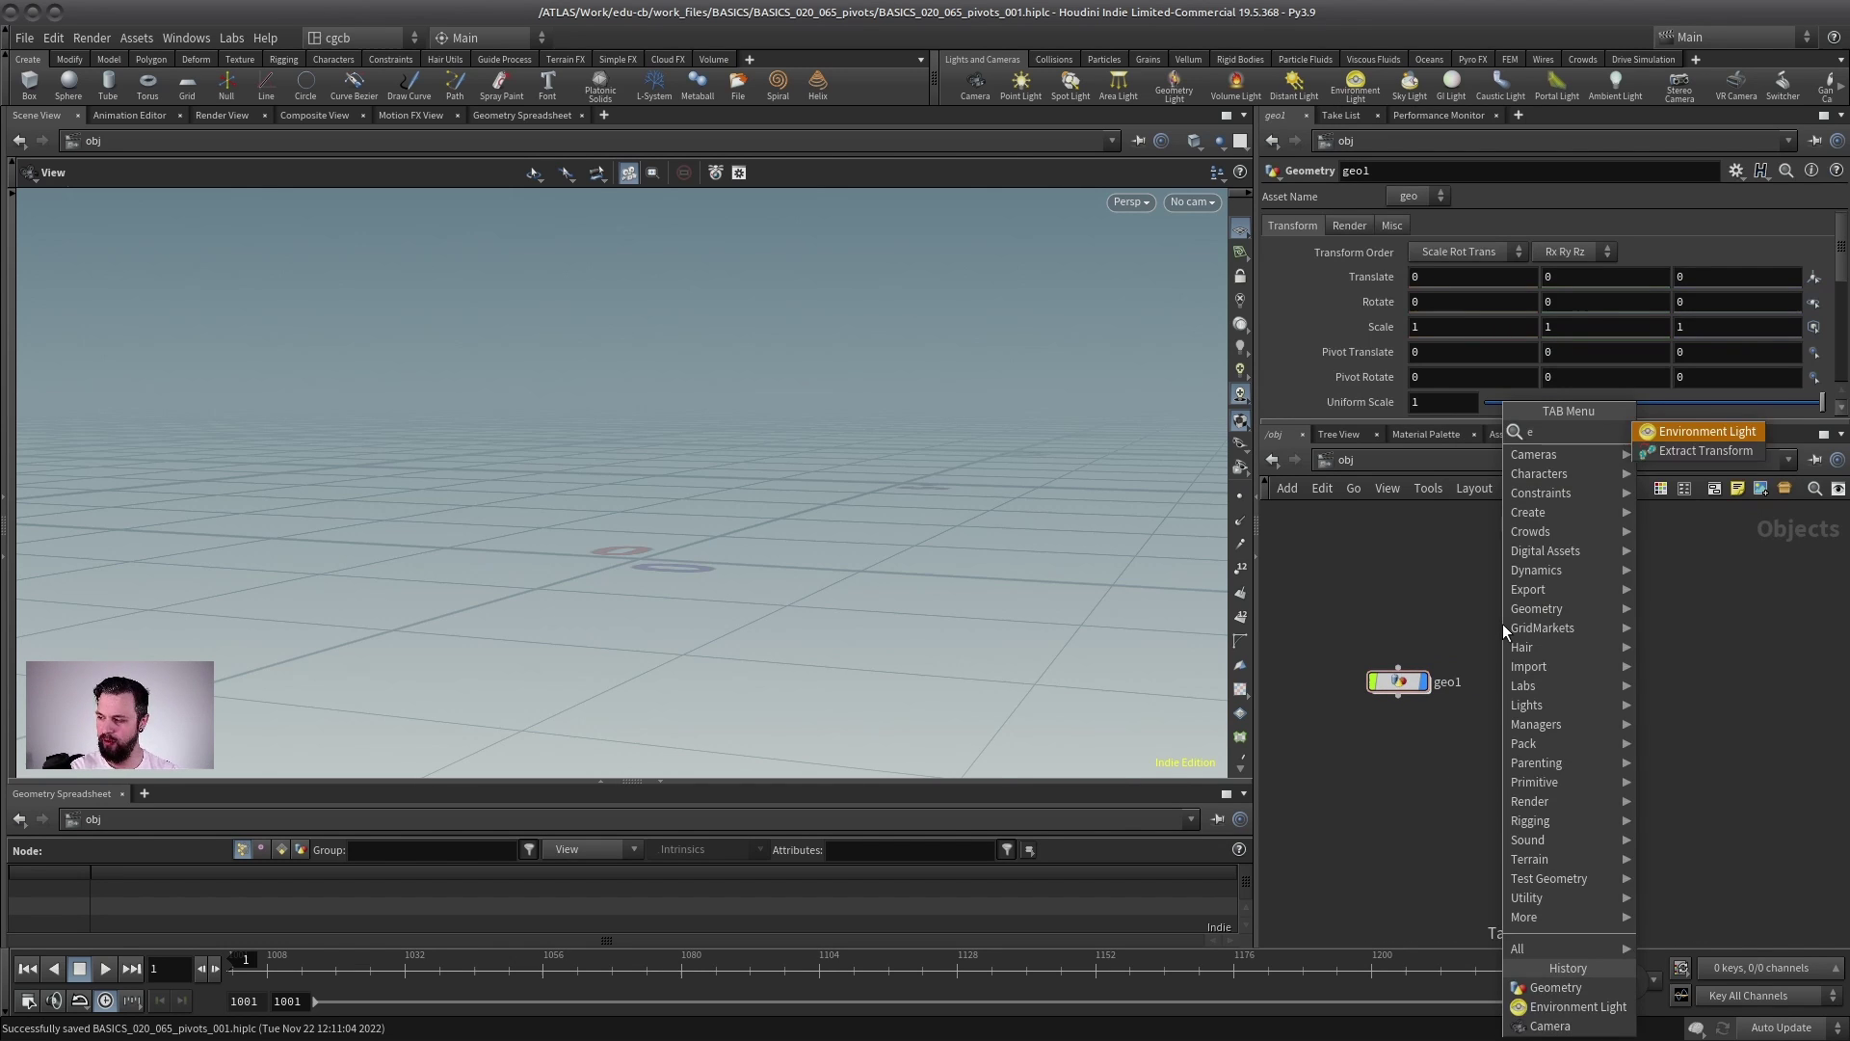
pyautogui.write('nv')
pyautogui.press('Return')
pyautogui.click(1538, 693)
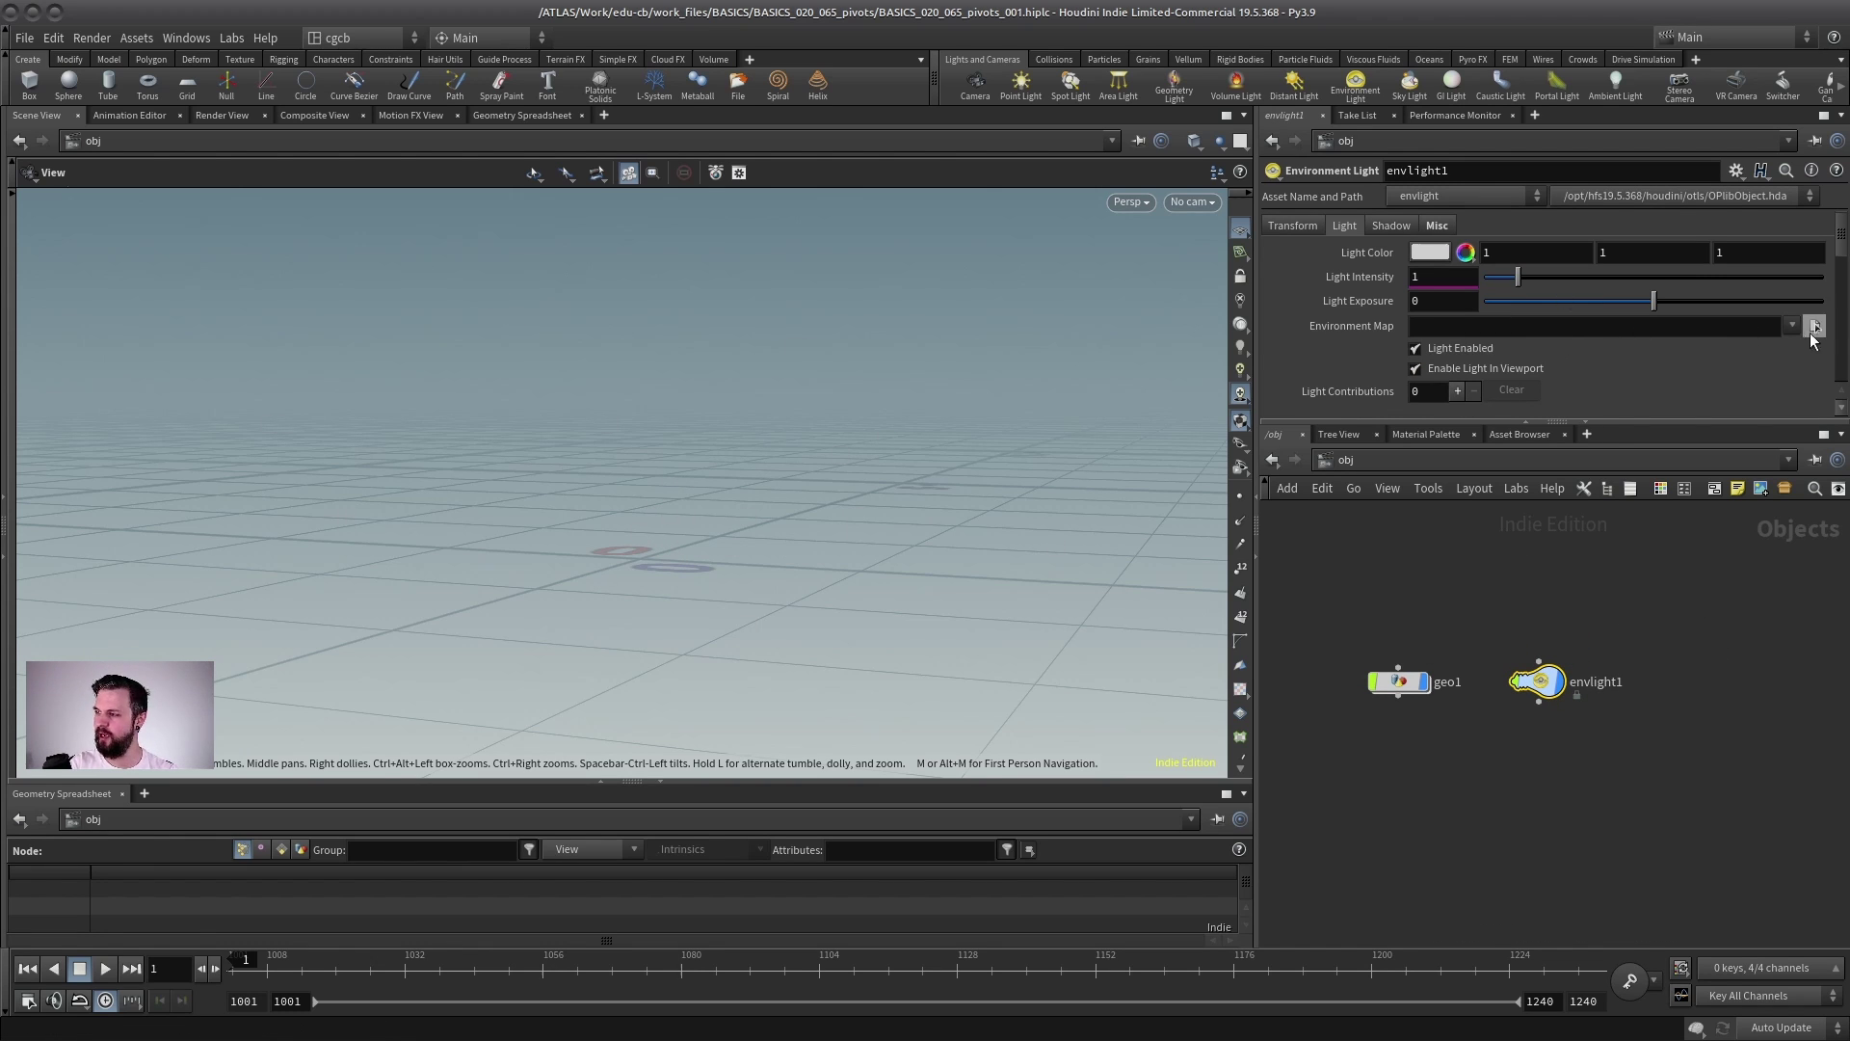
# - Load HDRIHaven_lenong_1_2k.rat as the environment light's map and set the light exposure to 2
pyautogui.click(1815, 327)
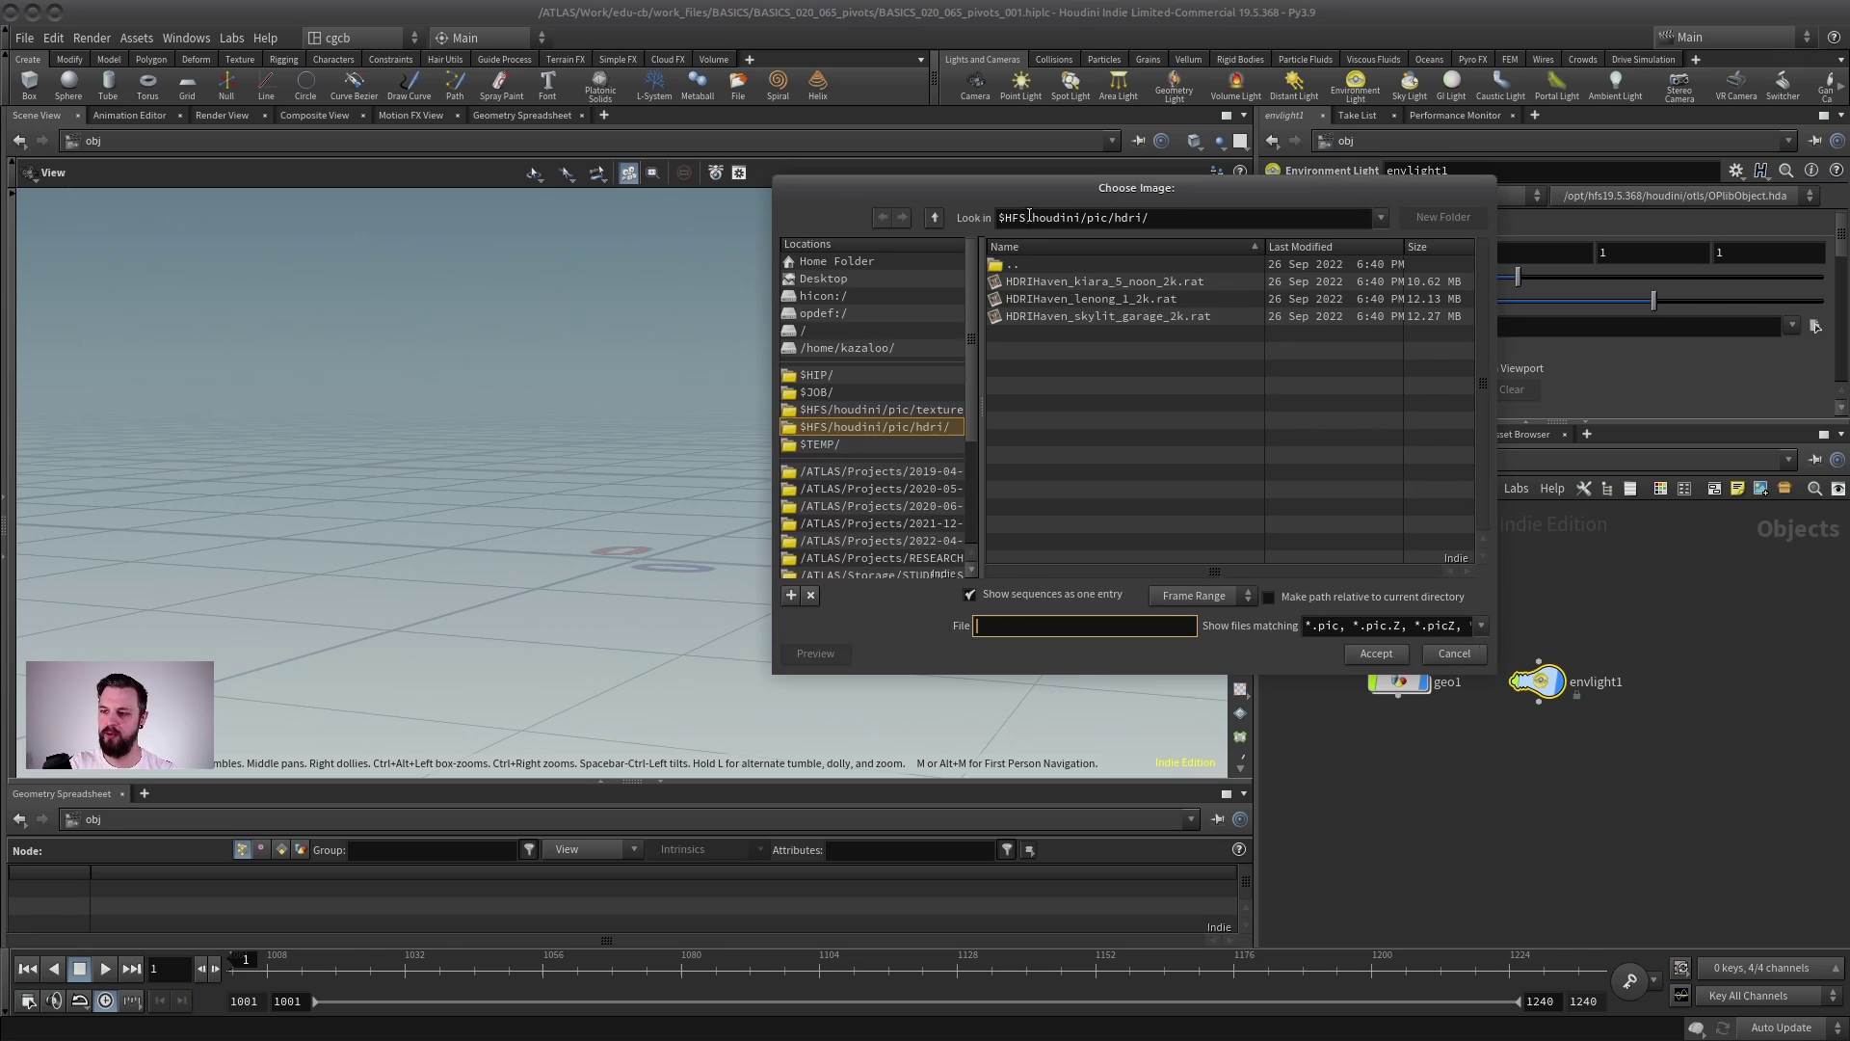
pyautogui.click(1121, 299)
pyautogui.doubleClick(1121, 300)
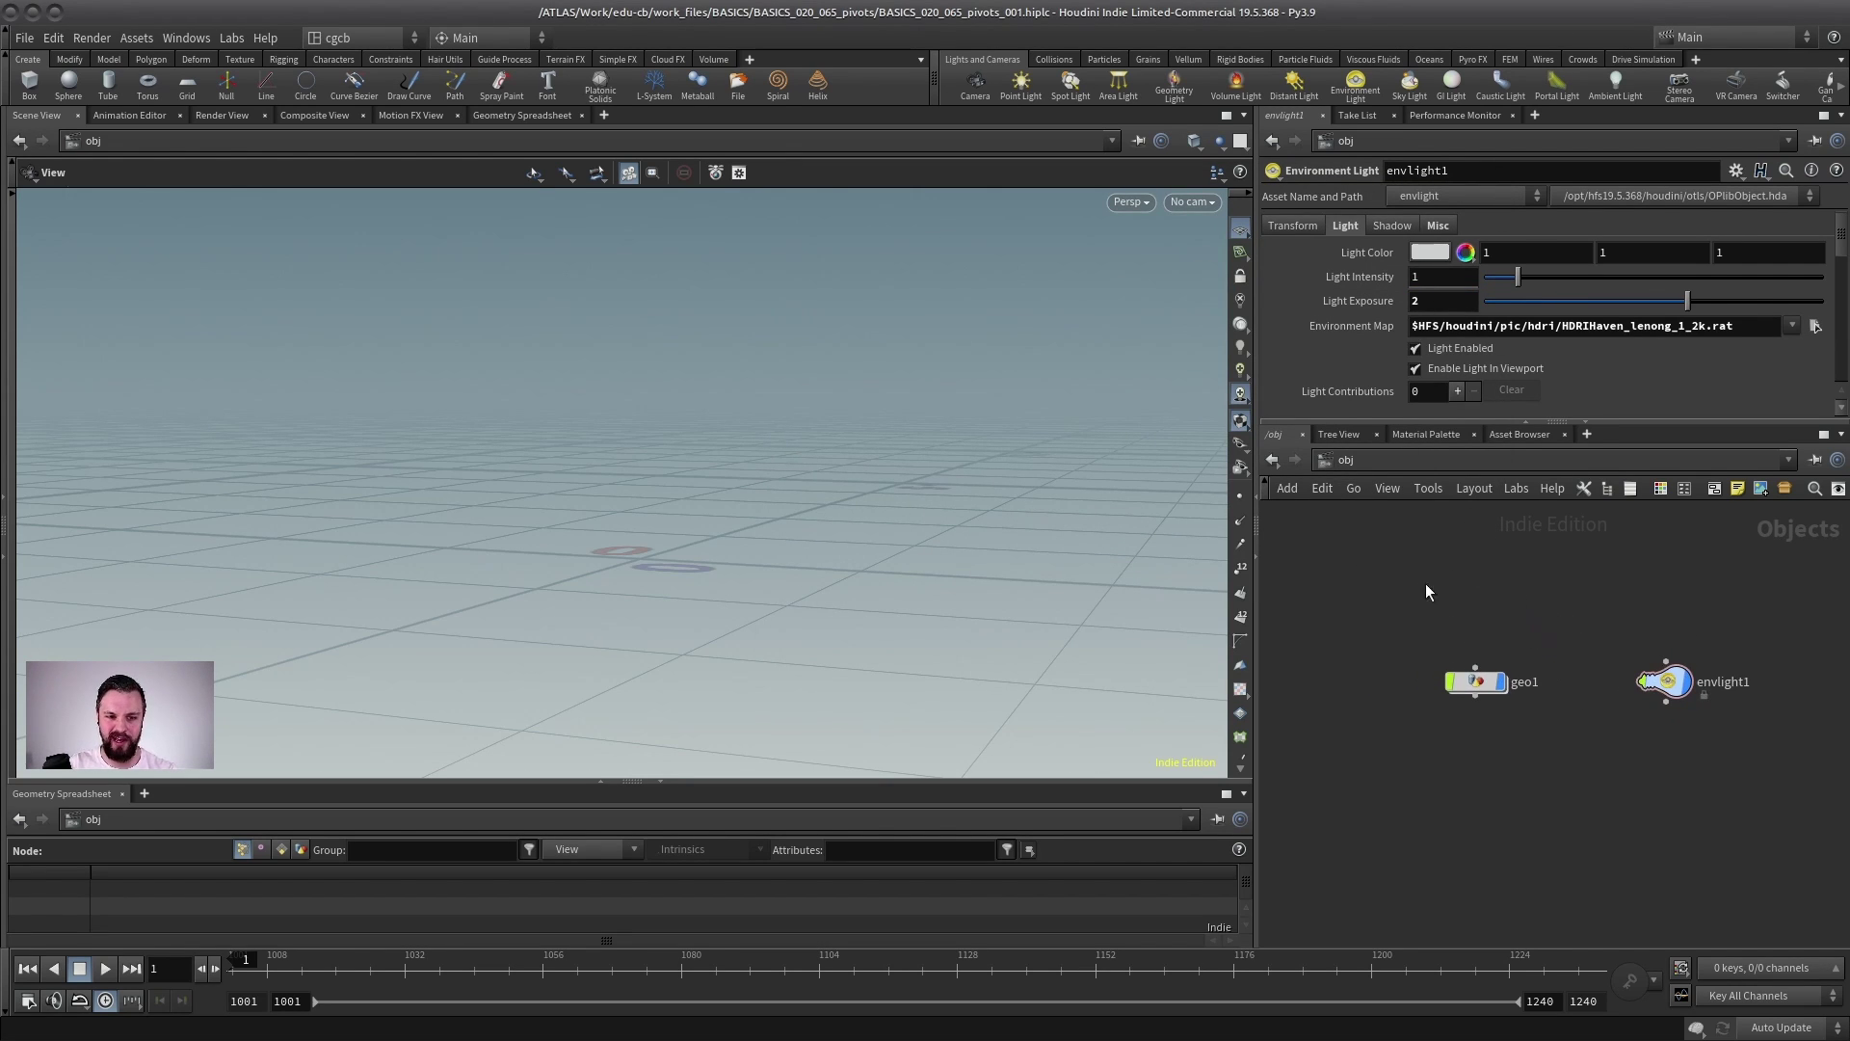
# - Create a Rubber Toy test geometry inside the geometry object
pyautogui.moveTo(1459, 595)
pyautogui.mouseDown(button='middle')
pyautogui.moveTo(1520, 611)
pyautogui.moveTo(1483, 570)
pyautogui.mouseUp(button='middle')
pyautogui.scroll(2, 1486, 598)
pyautogui.moveTo(1589, 632); pyautogui.dragTo(1598, 630, button='middle')
pyautogui.moveTo(1515, 675); pyautogui.dragTo(1432, 674)
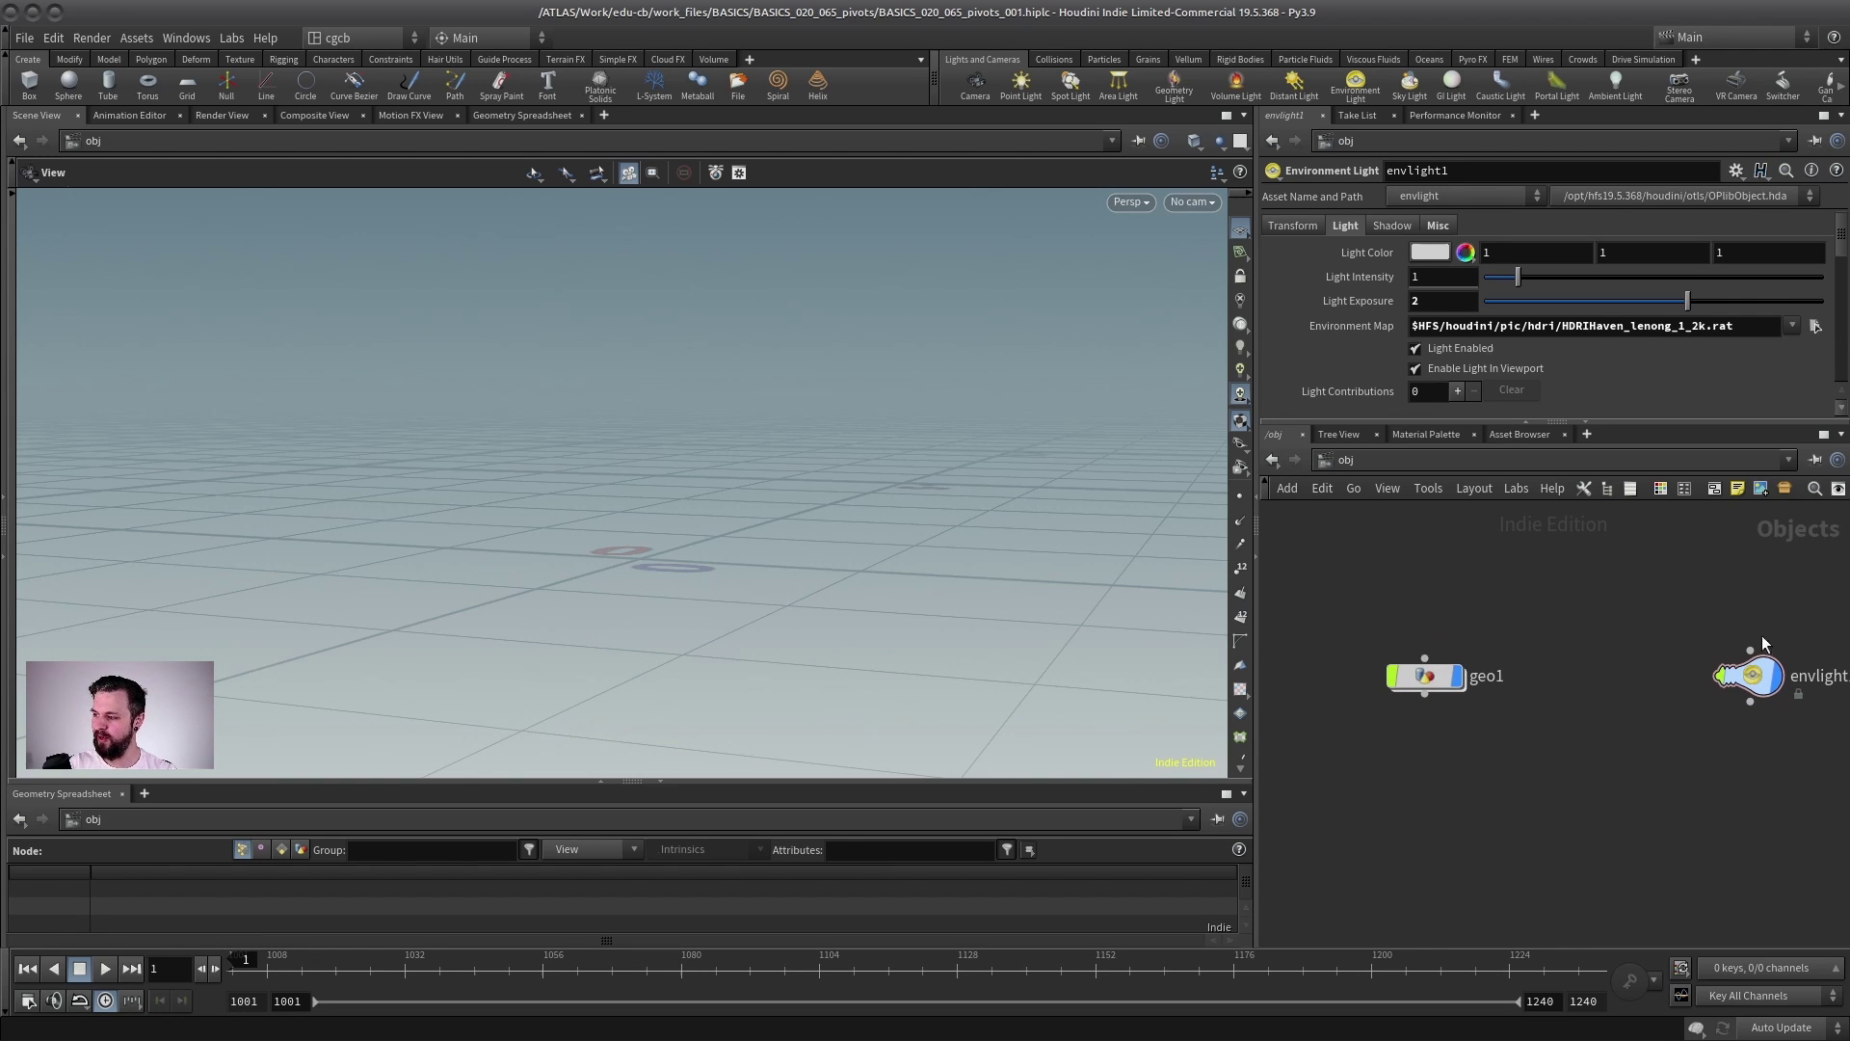
pyautogui.click(1431, 676)
pyautogui.doubleClick(1450, 678)
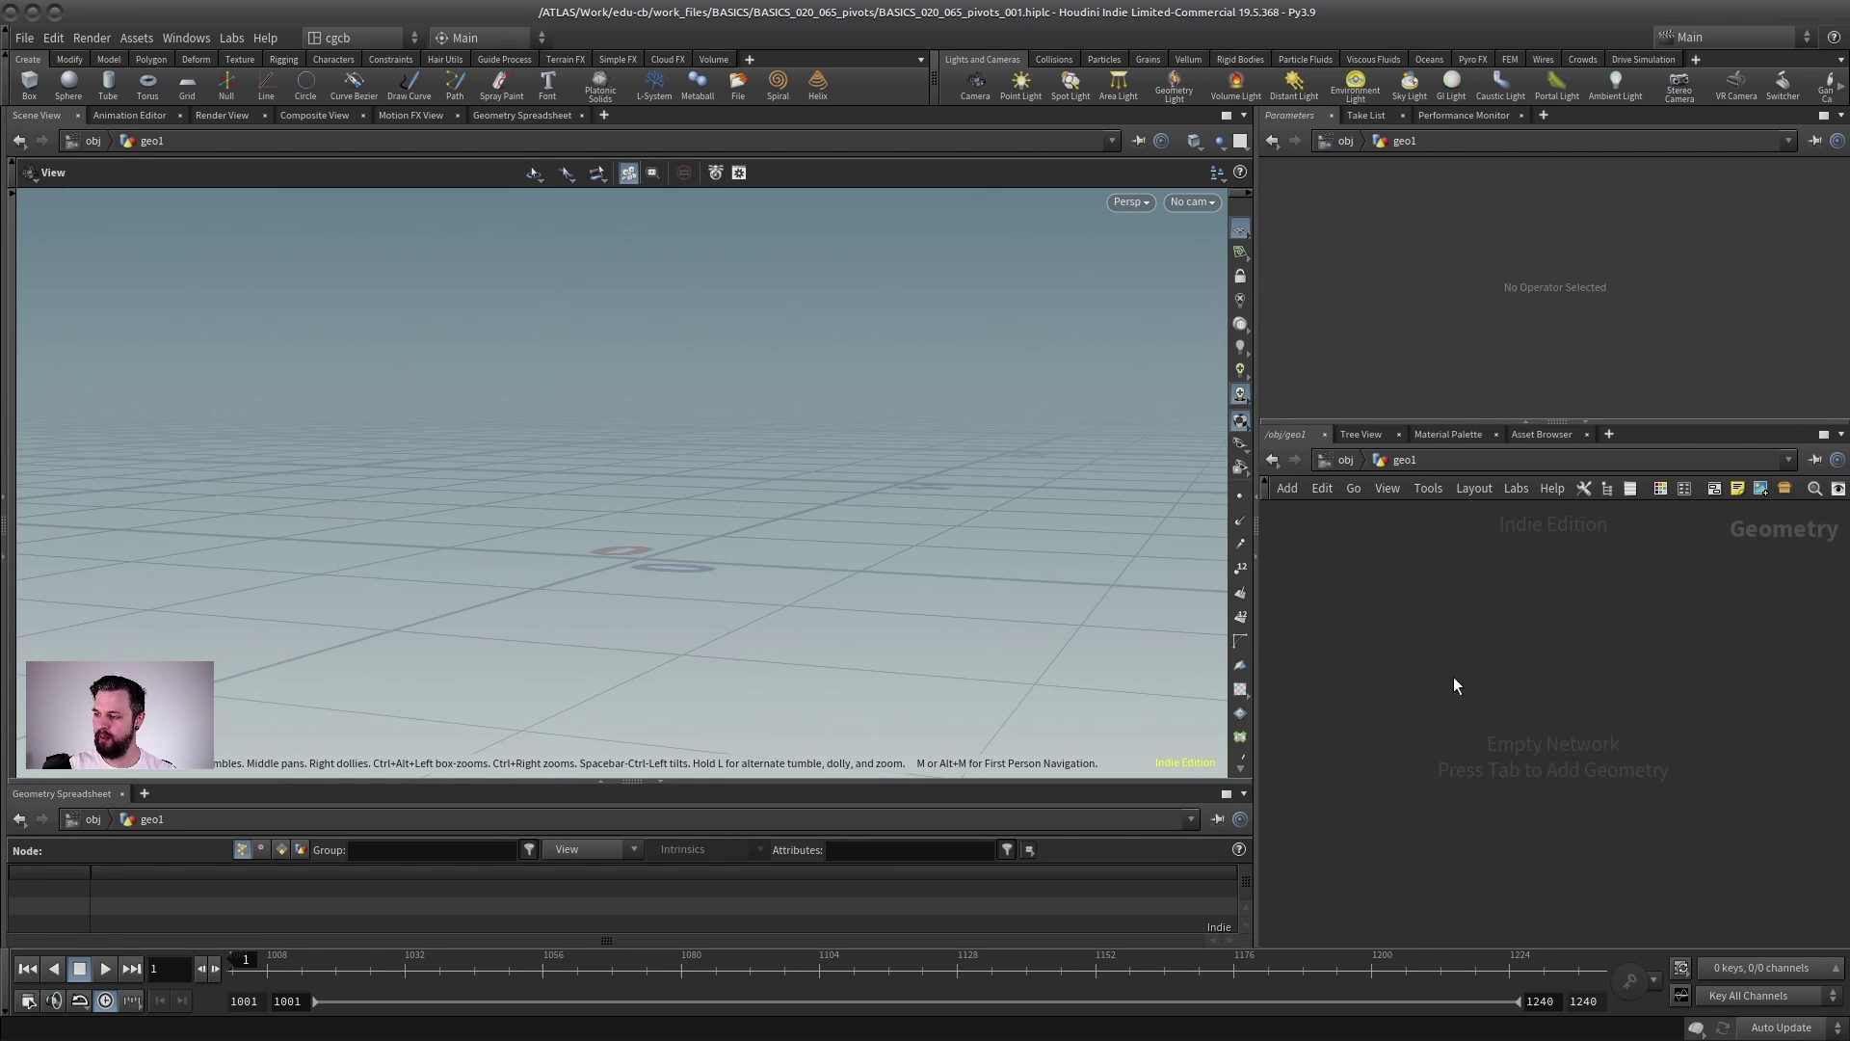
pyautogui.press('Tab')
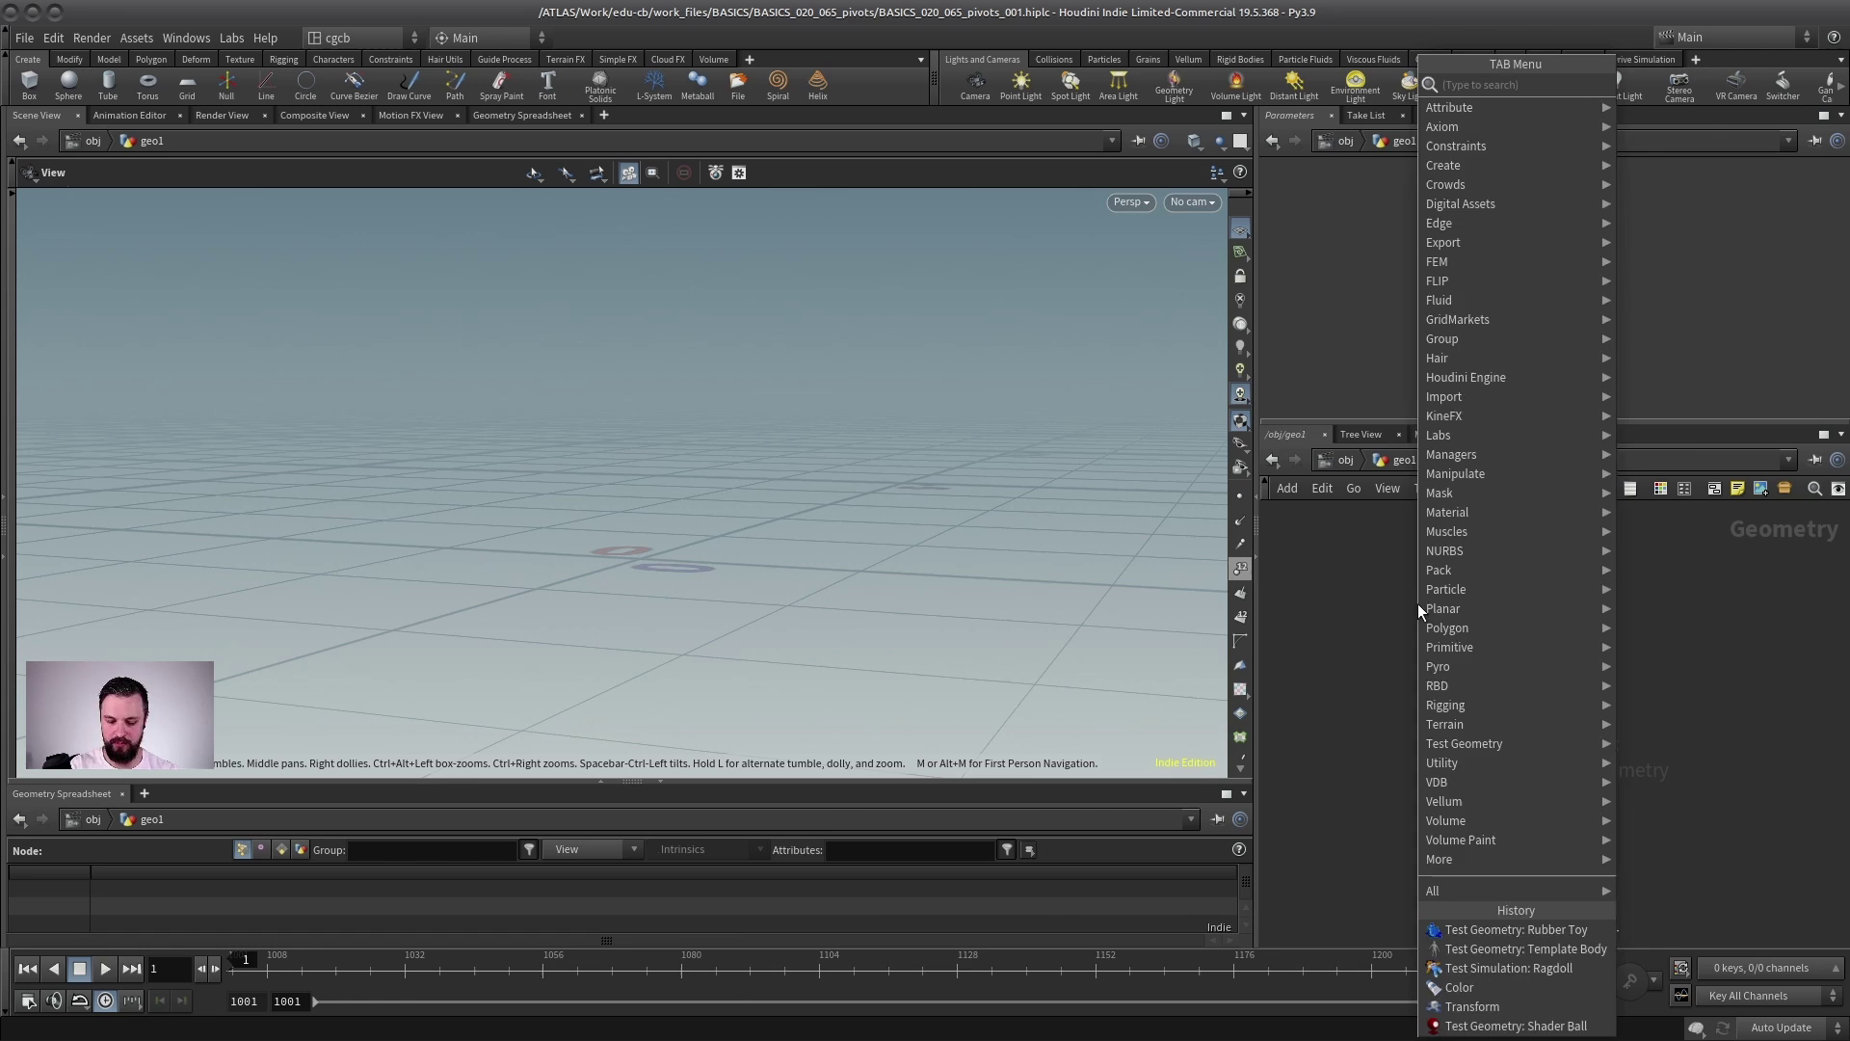
pyautogui.write('toy')
pyautogui.click(1727, 79)
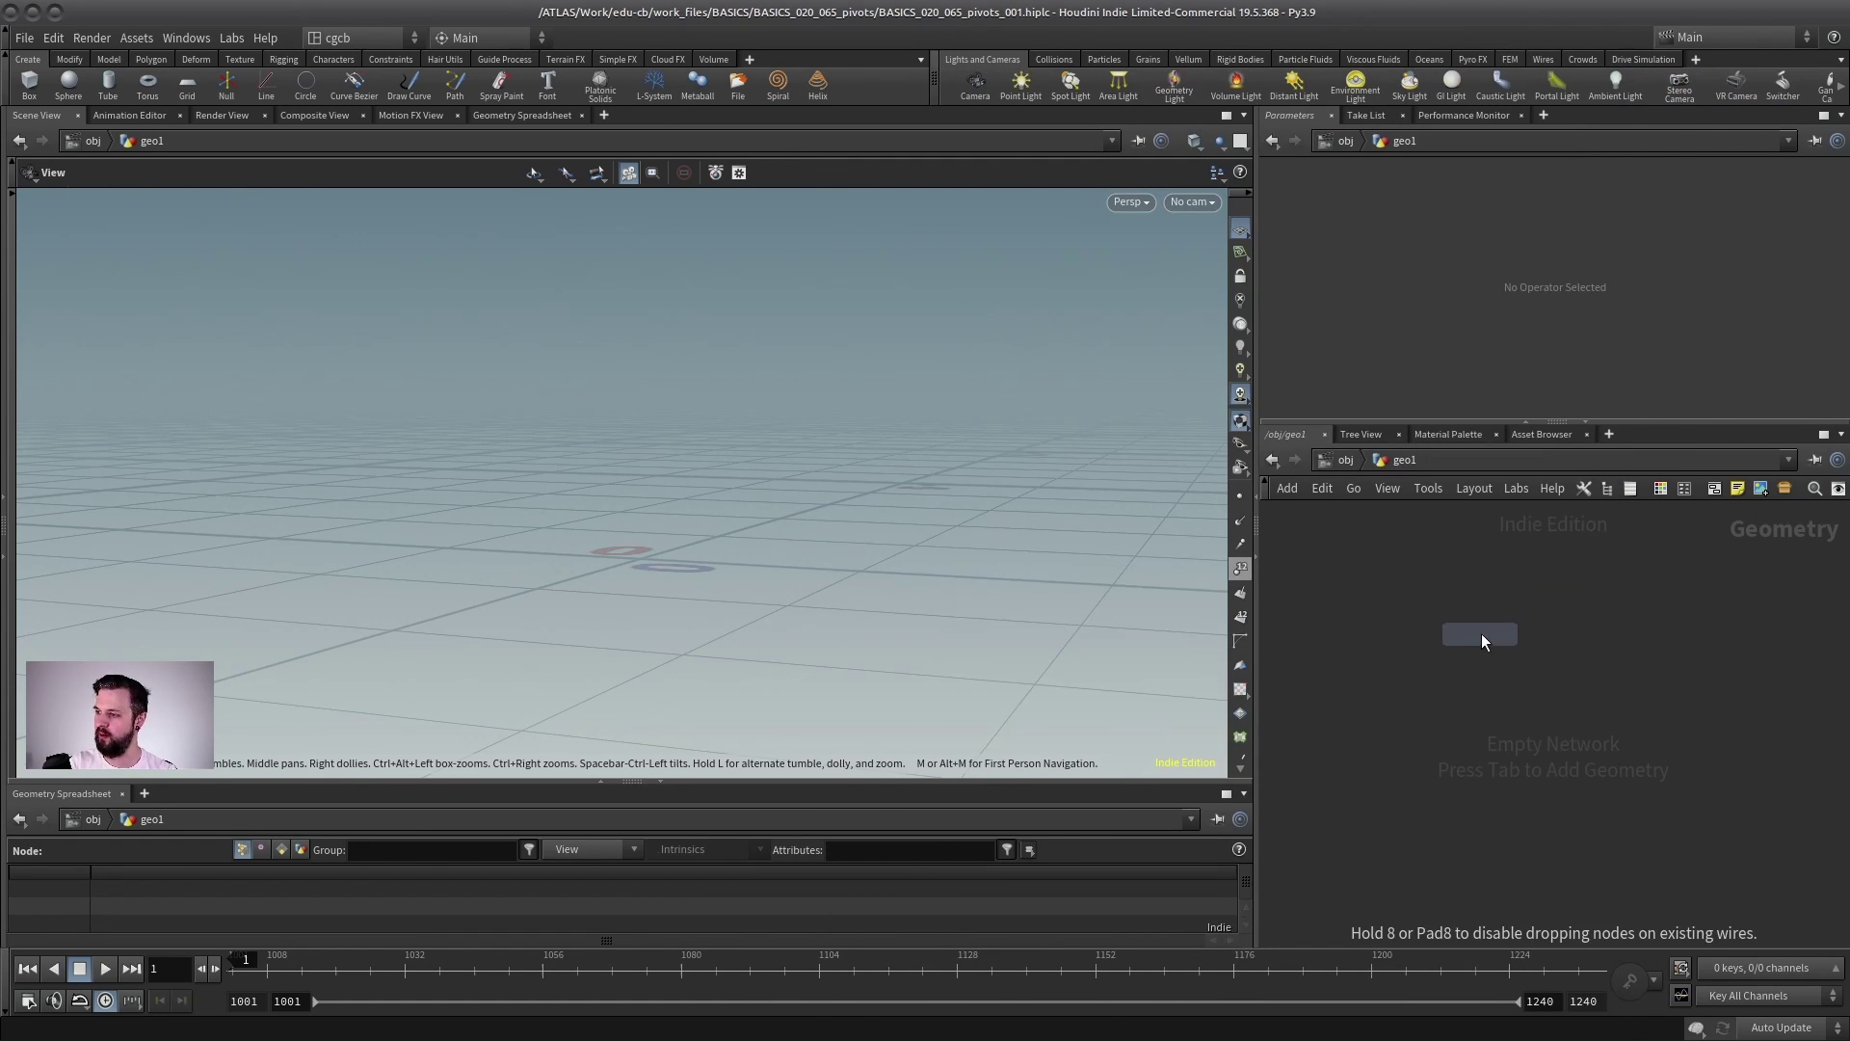
pyautogui.click(1485, 633)
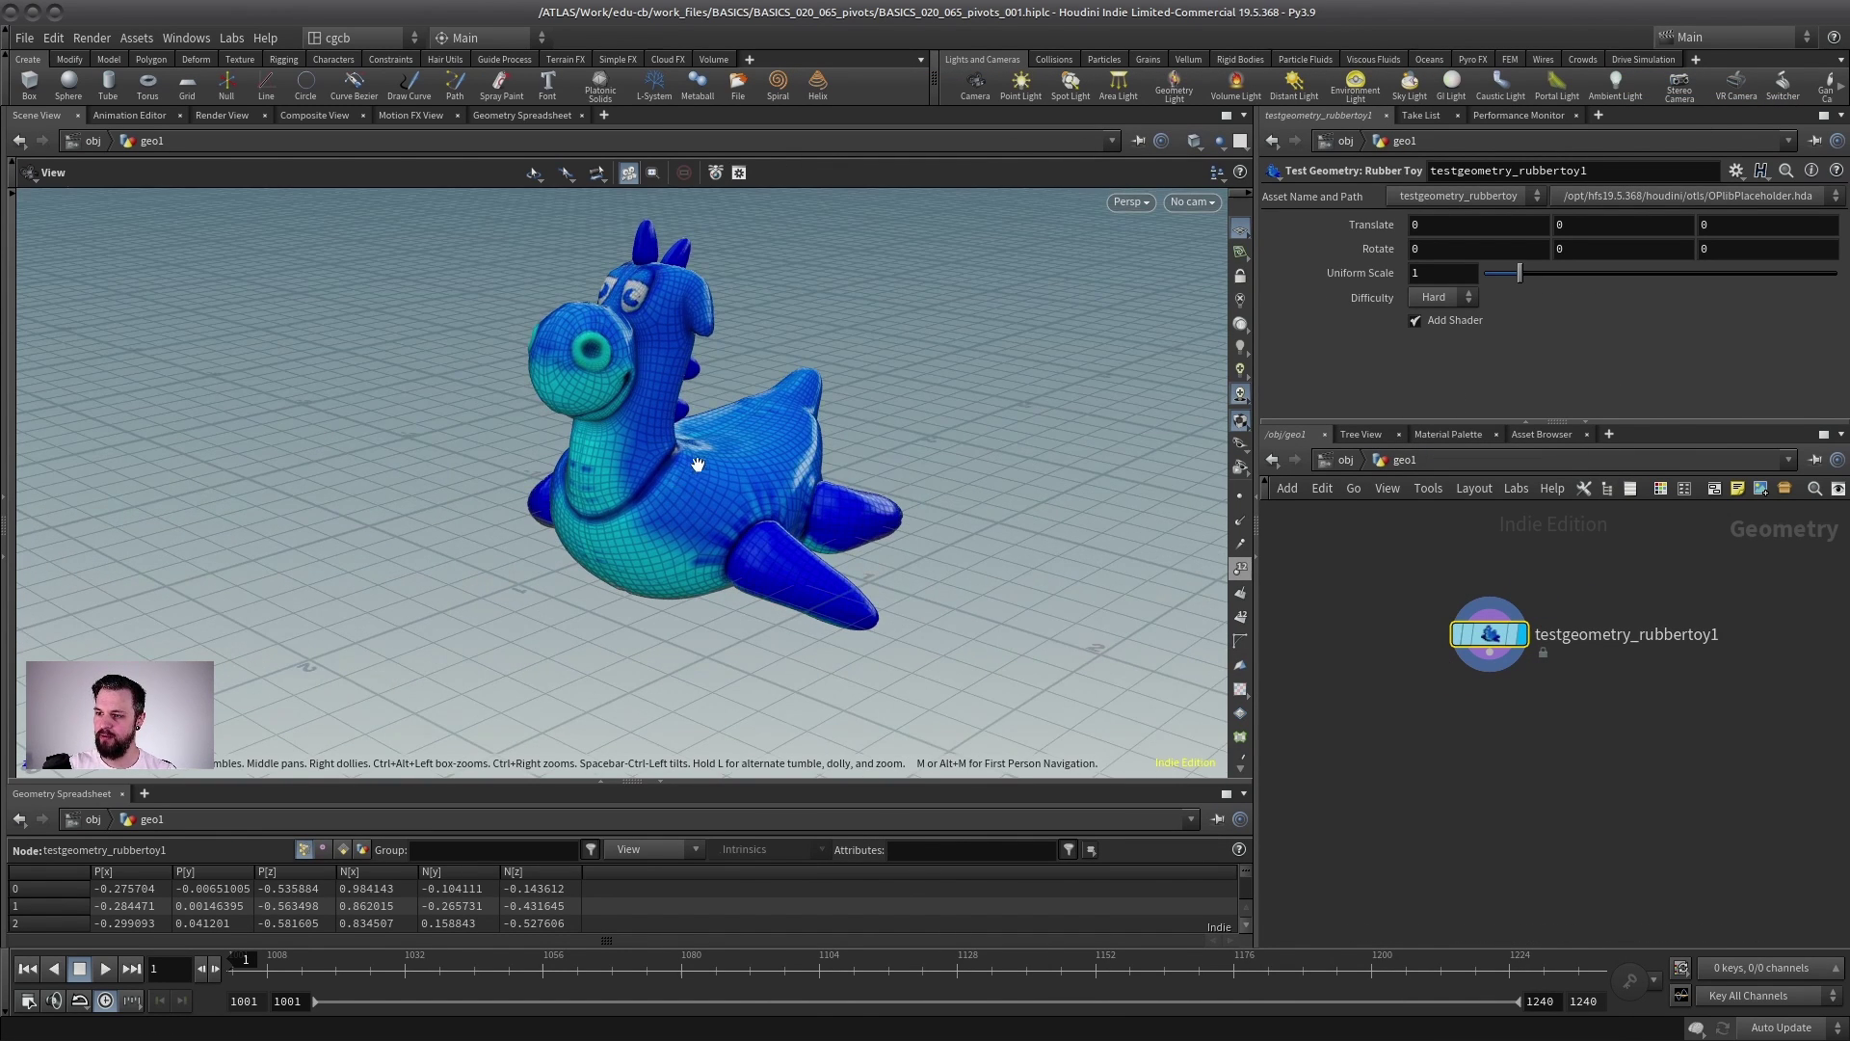
# - Shade the rubber toy without its wireframe and return to the object level
pyautogui.moveTo(694, 462)
pyautogui.mouseDown()
pyautogui.moveTo(619, 541)
pyautogui.moveTo(636, 549)
pyautogui.mouseUp()
pyautogui.hotkey('shift', 'w')
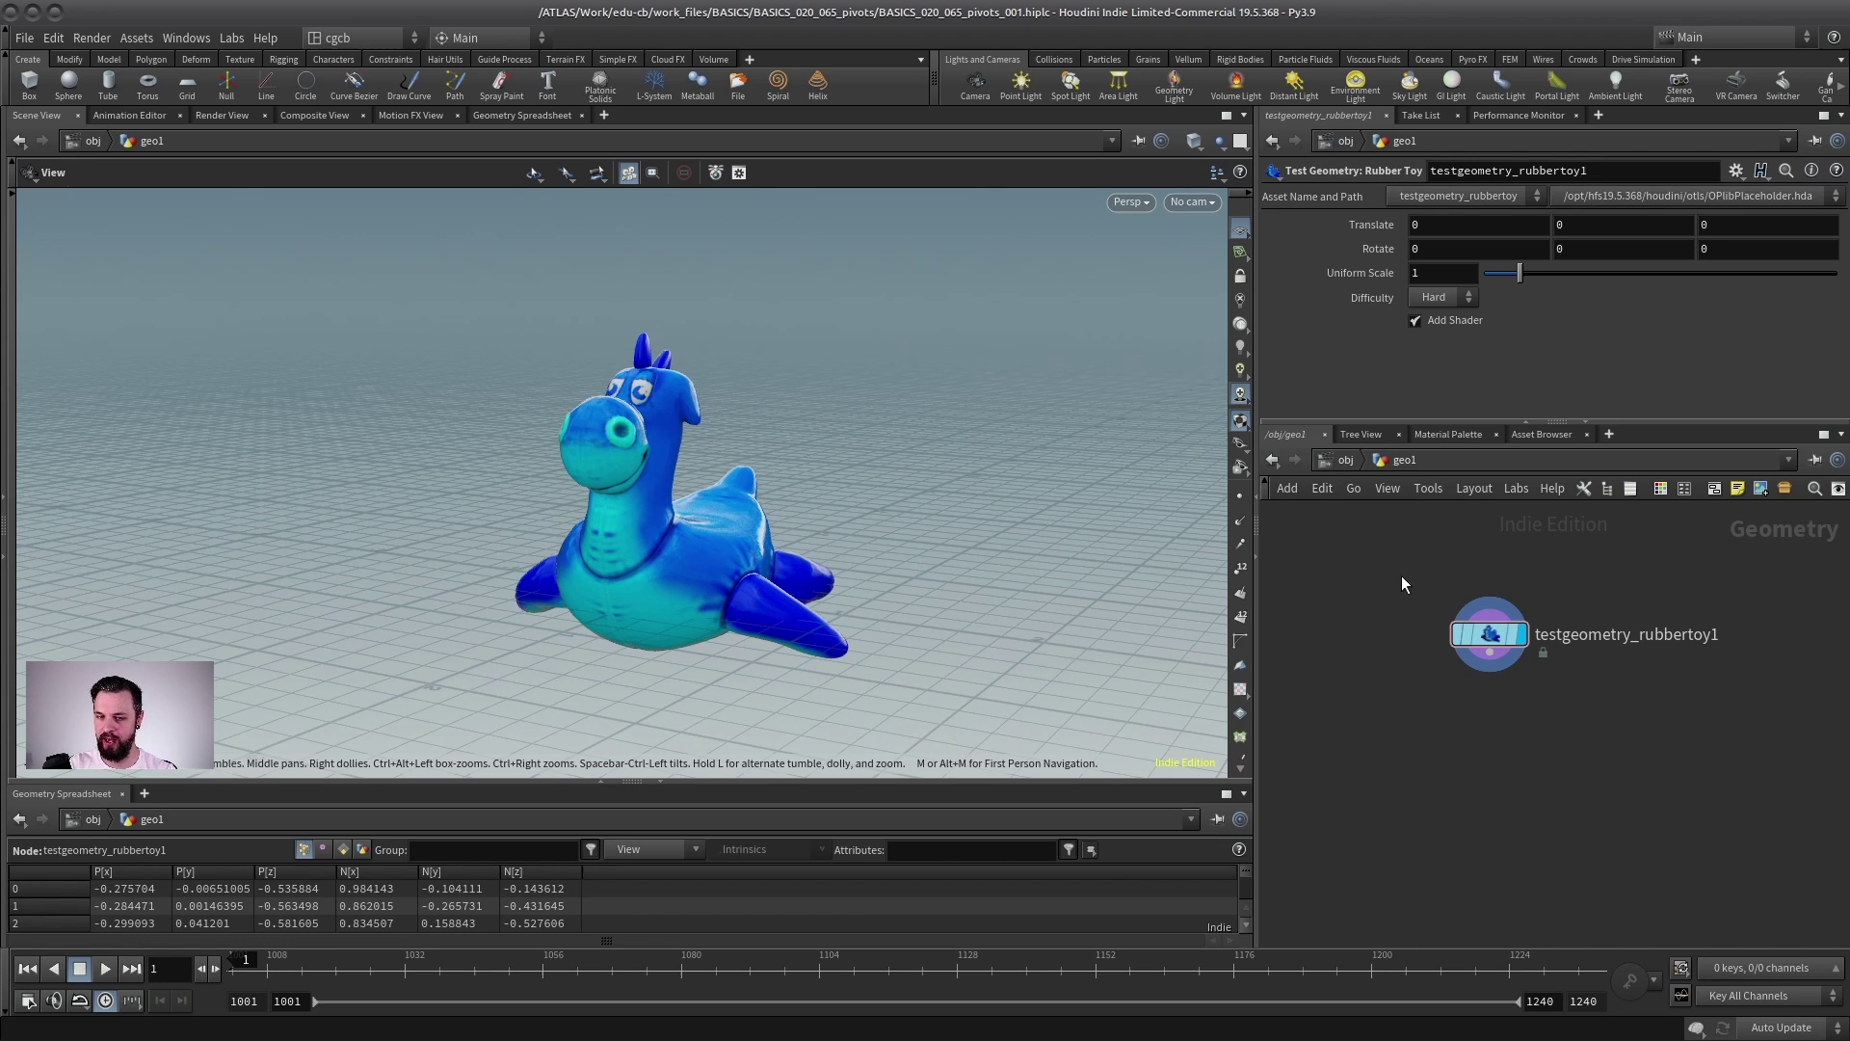
pyautogui.click(1342, 460)
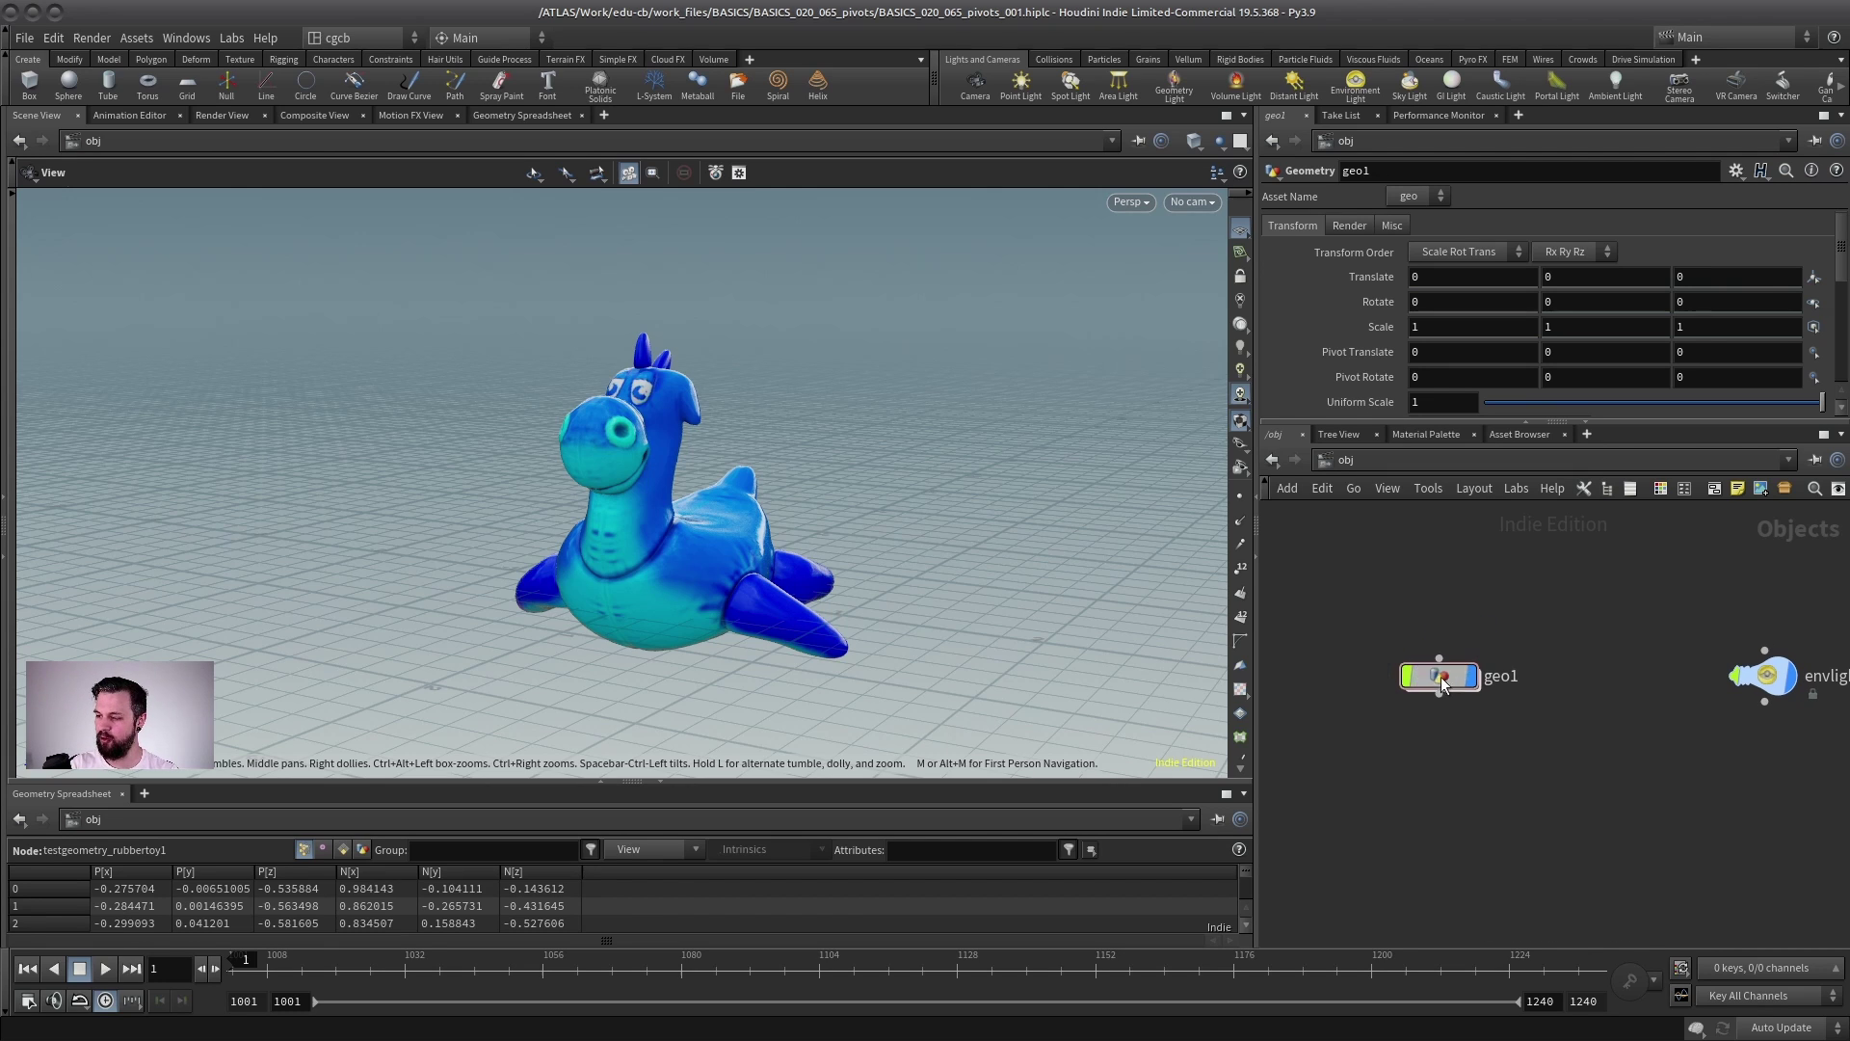
# - Move the geometry object to about 0.73, 0.64, -0.56 and rotate it to about -27.2, 14.0, -39.6 degrees
pyautogui.moveTo(1469, 685)
pyautogui.mouseDown()
pyautogui.moveTo(1470, 762)
pyautogui.moveTo(1477, 686)
pyautogui.mouseUp()
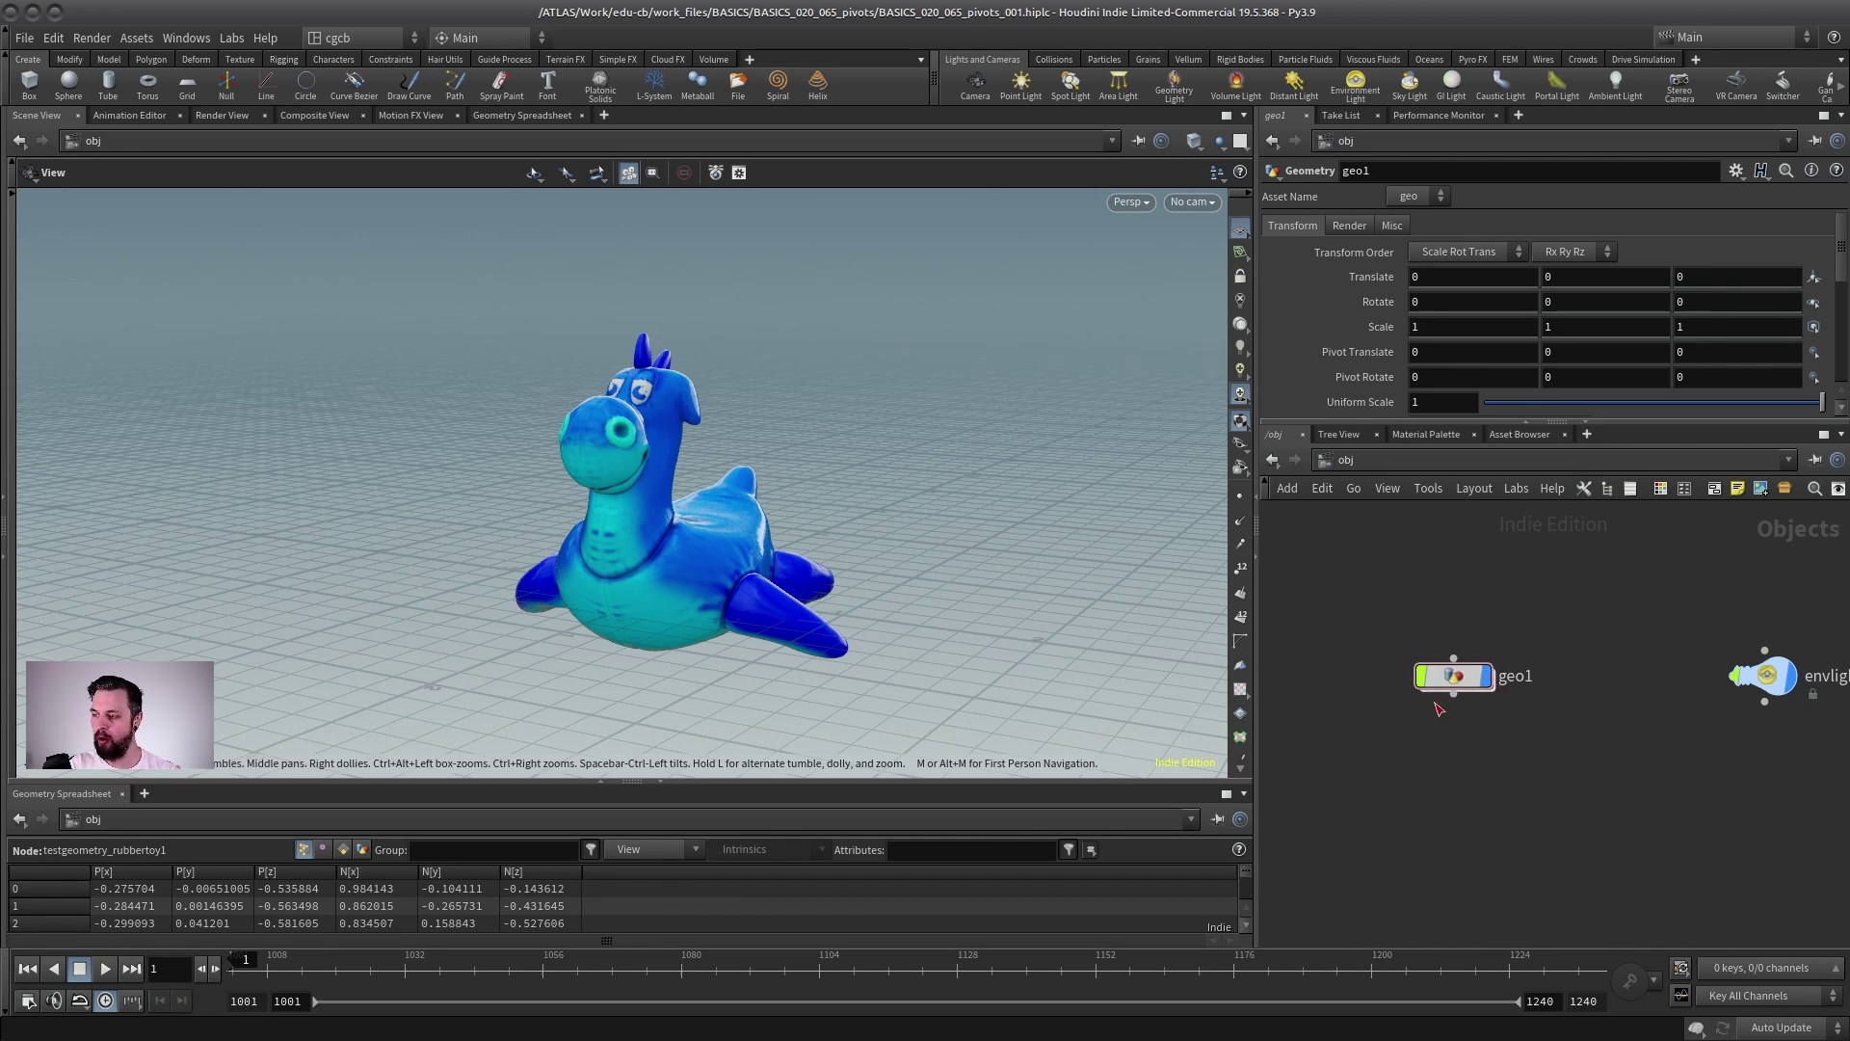
pyautogui.moveTo(1611, 566); pyautogui.dragTo(1332, 763)
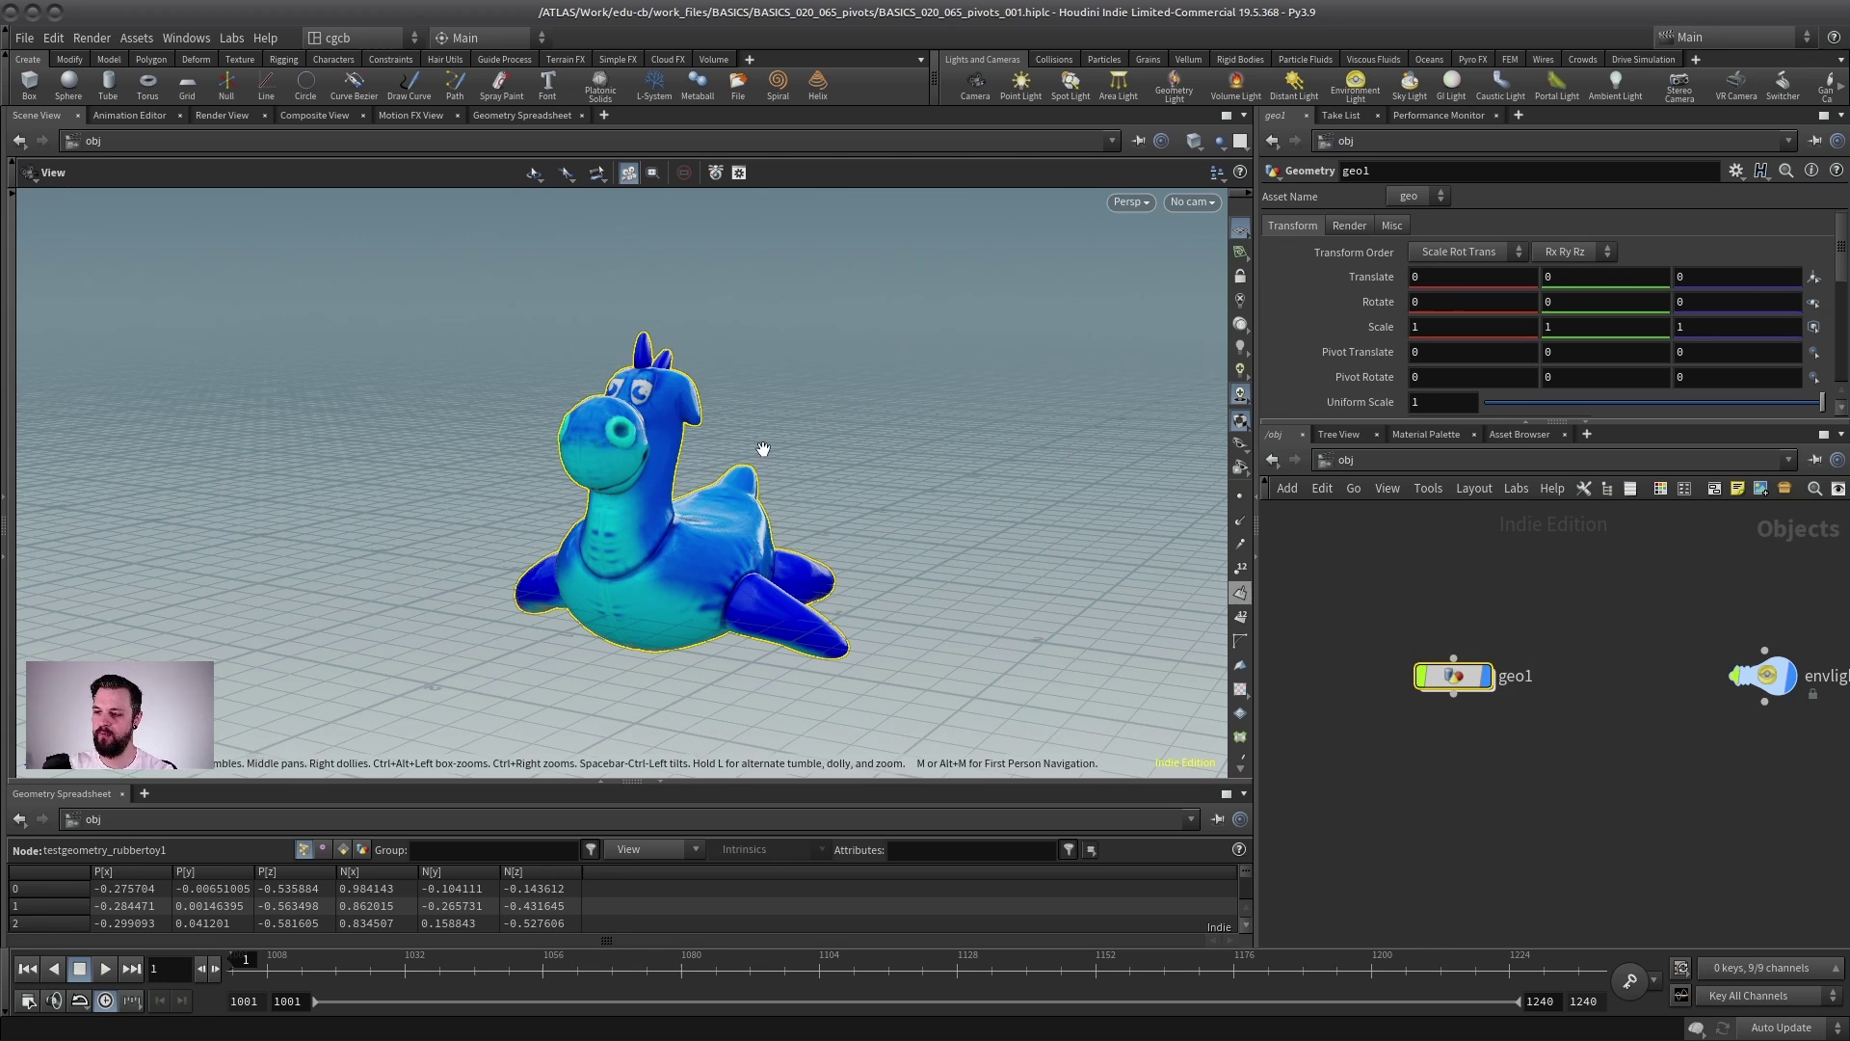
pyautogui.press('t')
pyautogui.moveTo(655, 596); pyautogui.dragTo(847, 501)
pyautogui.moveTo(818, 439); pyautogui.dragTo(665, 510)
pyautogui.press('Escape')
pyautogui.press('r')
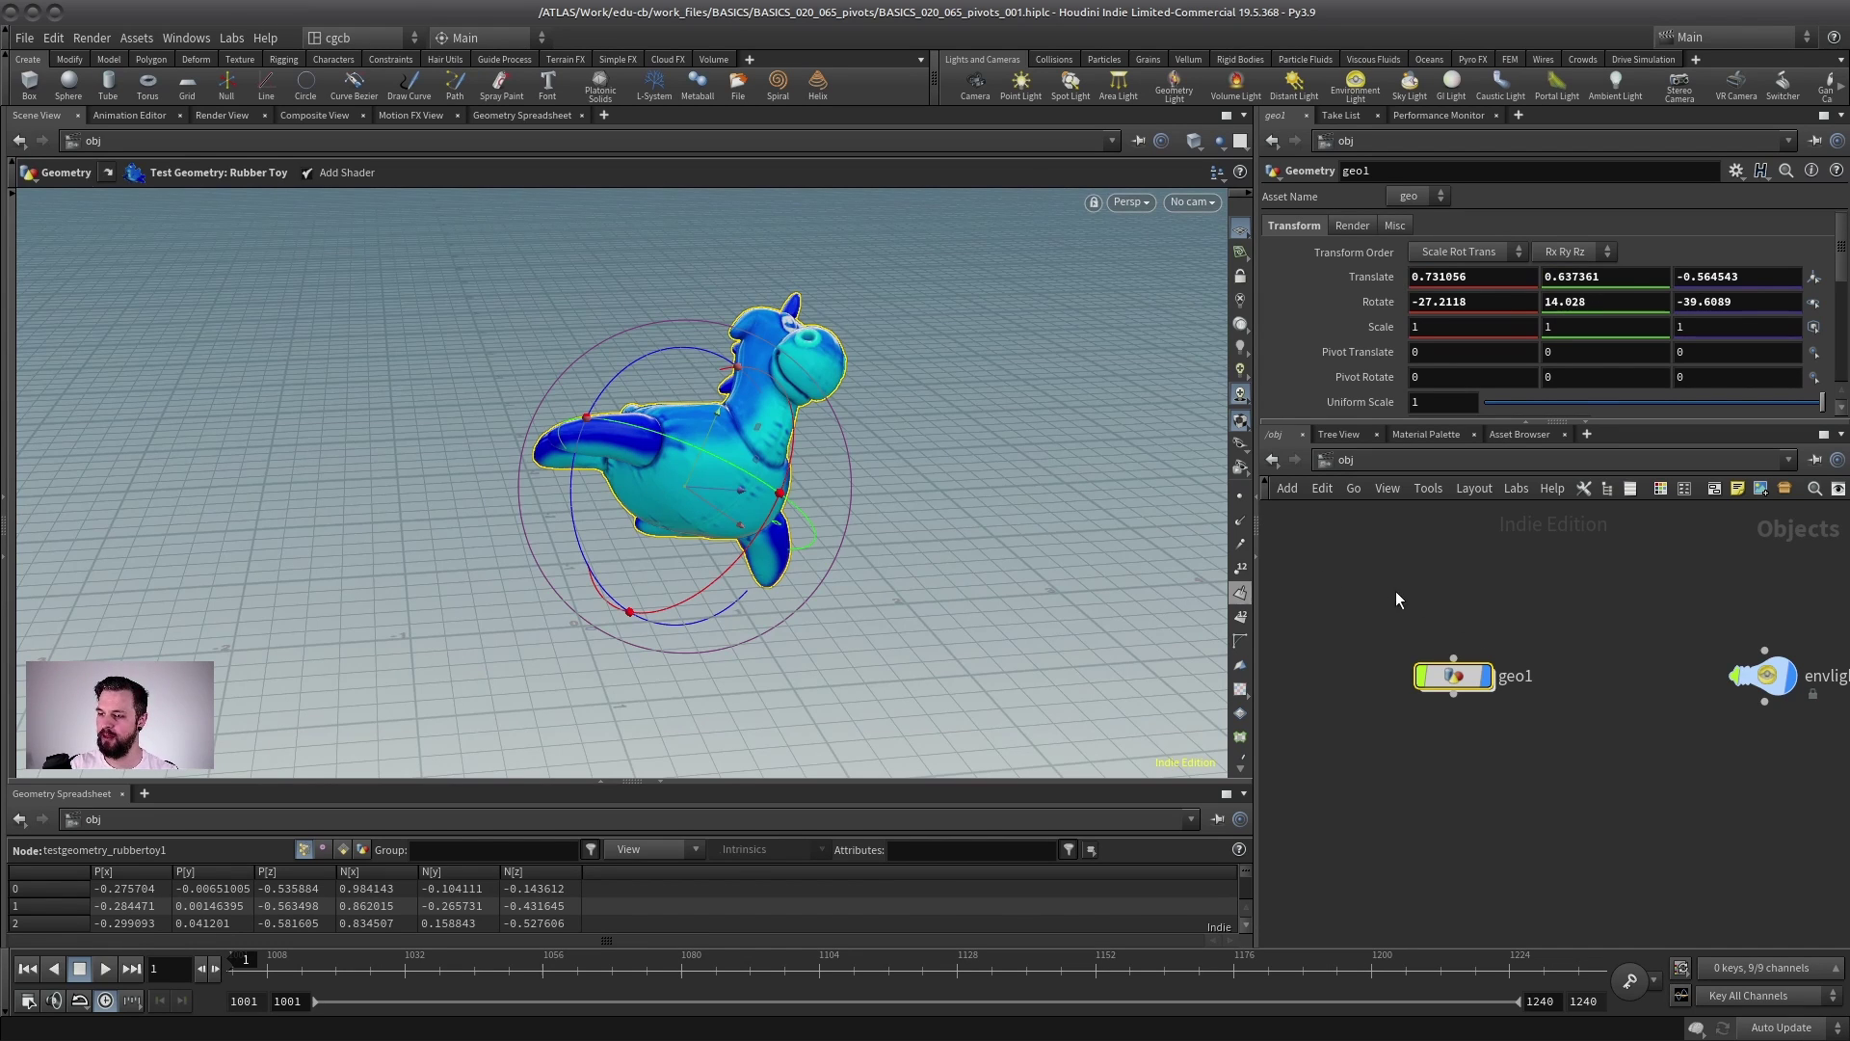
# - Enter the transformed geometry object and examine how the grid is oriented relative to the rubber toy
pyautogui.moveTo(1446, 676)
pyautogui.mouseDown()
pyautogui.moveTo(1391, 581)
pyautogui.moveTo(1459, 661)
pyautogui.moveTo(1435, 674)
pyautogui.mouseUp()
pyautogui.scroll(2, 1472, 606)
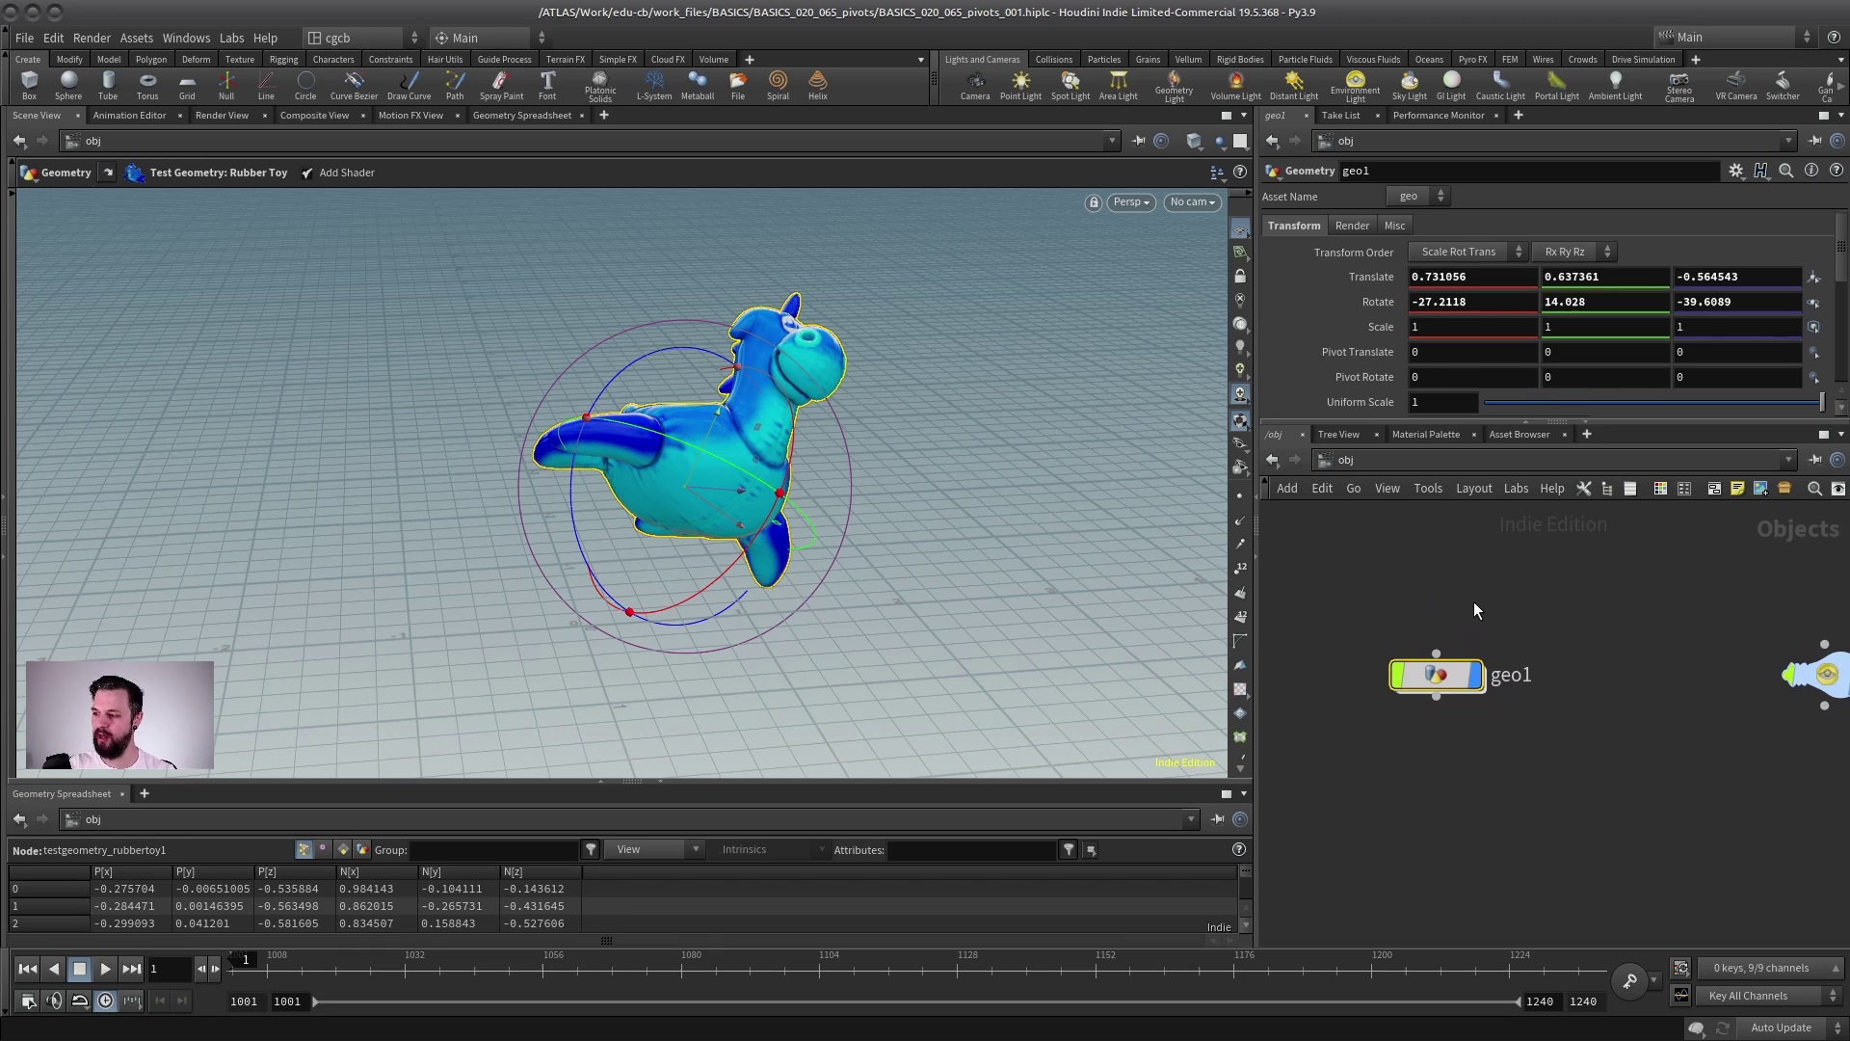
pyautogui.scroll(-1, 1495, 597)
pyautogui.moveTo(1496, 598); pyautogui.dragTo(1448, 607, button='middle')
pyautogui.moveTo(1386, 684); pyautogui.dragTo(1416, 684)
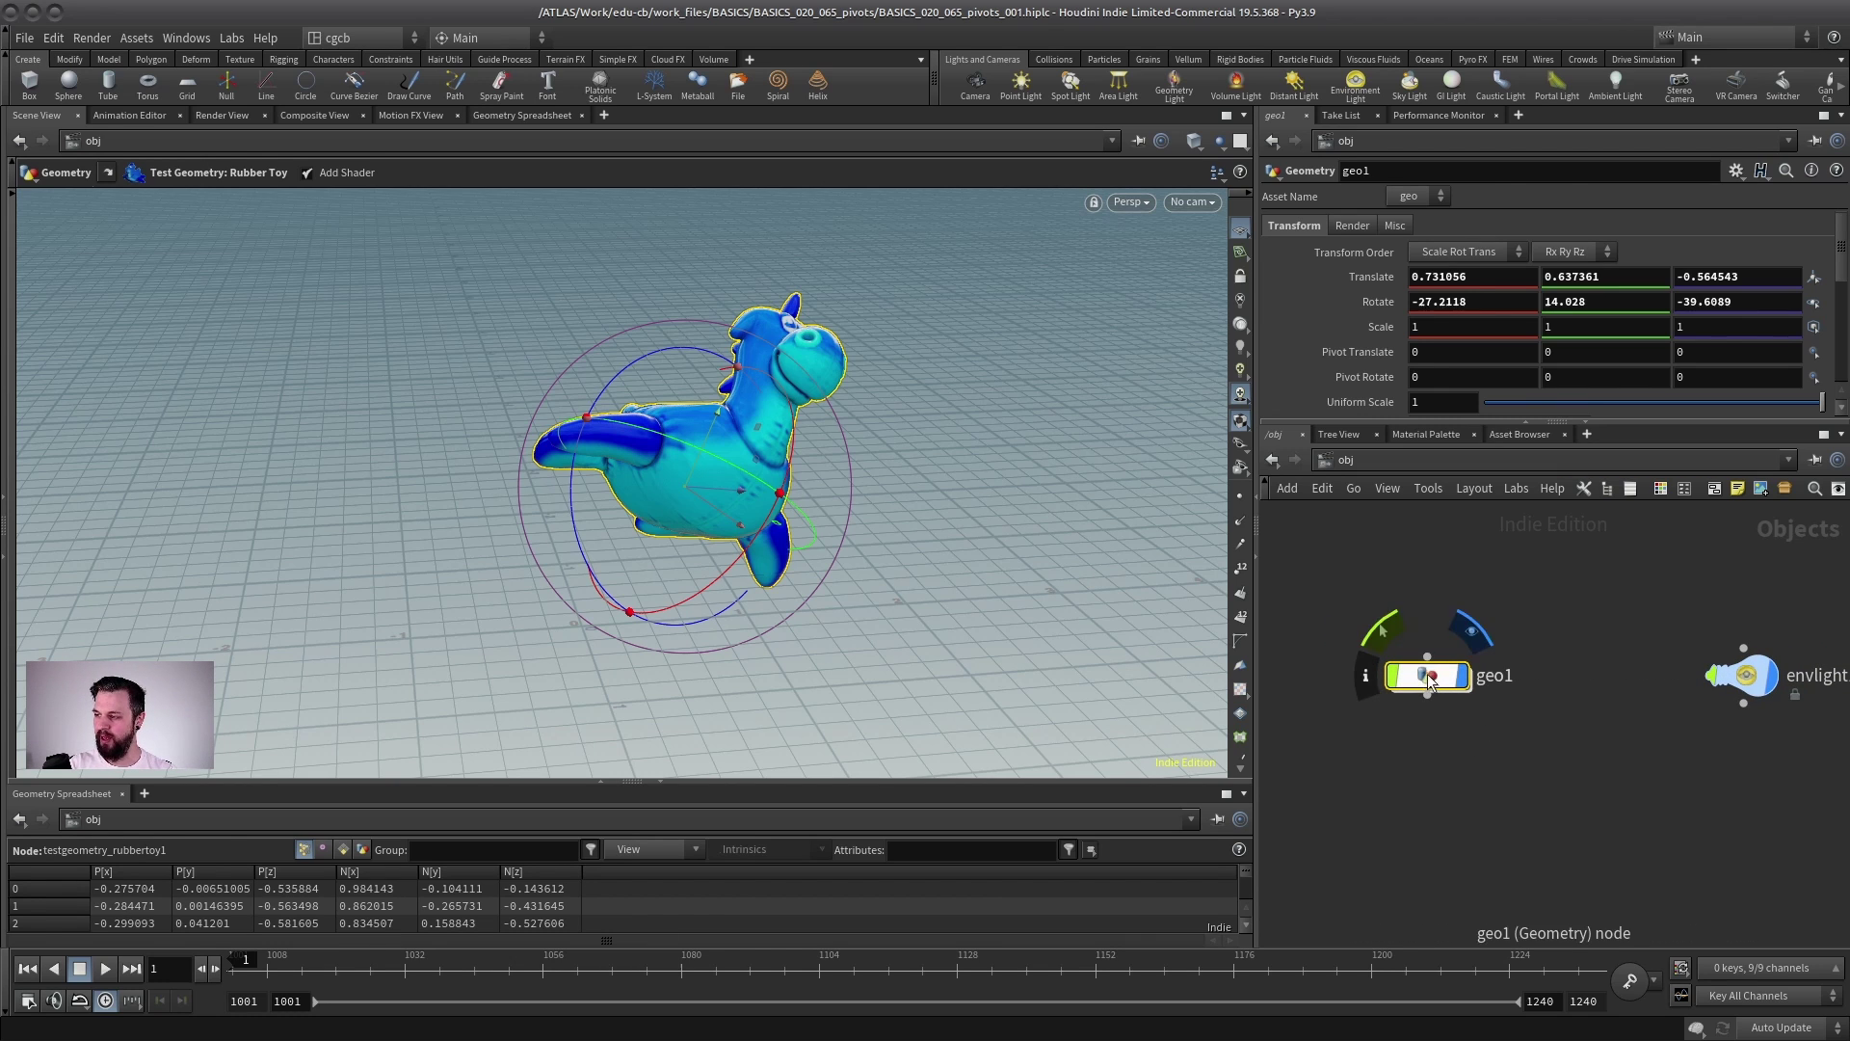
pyautogui.doubleClick(1427, 677)
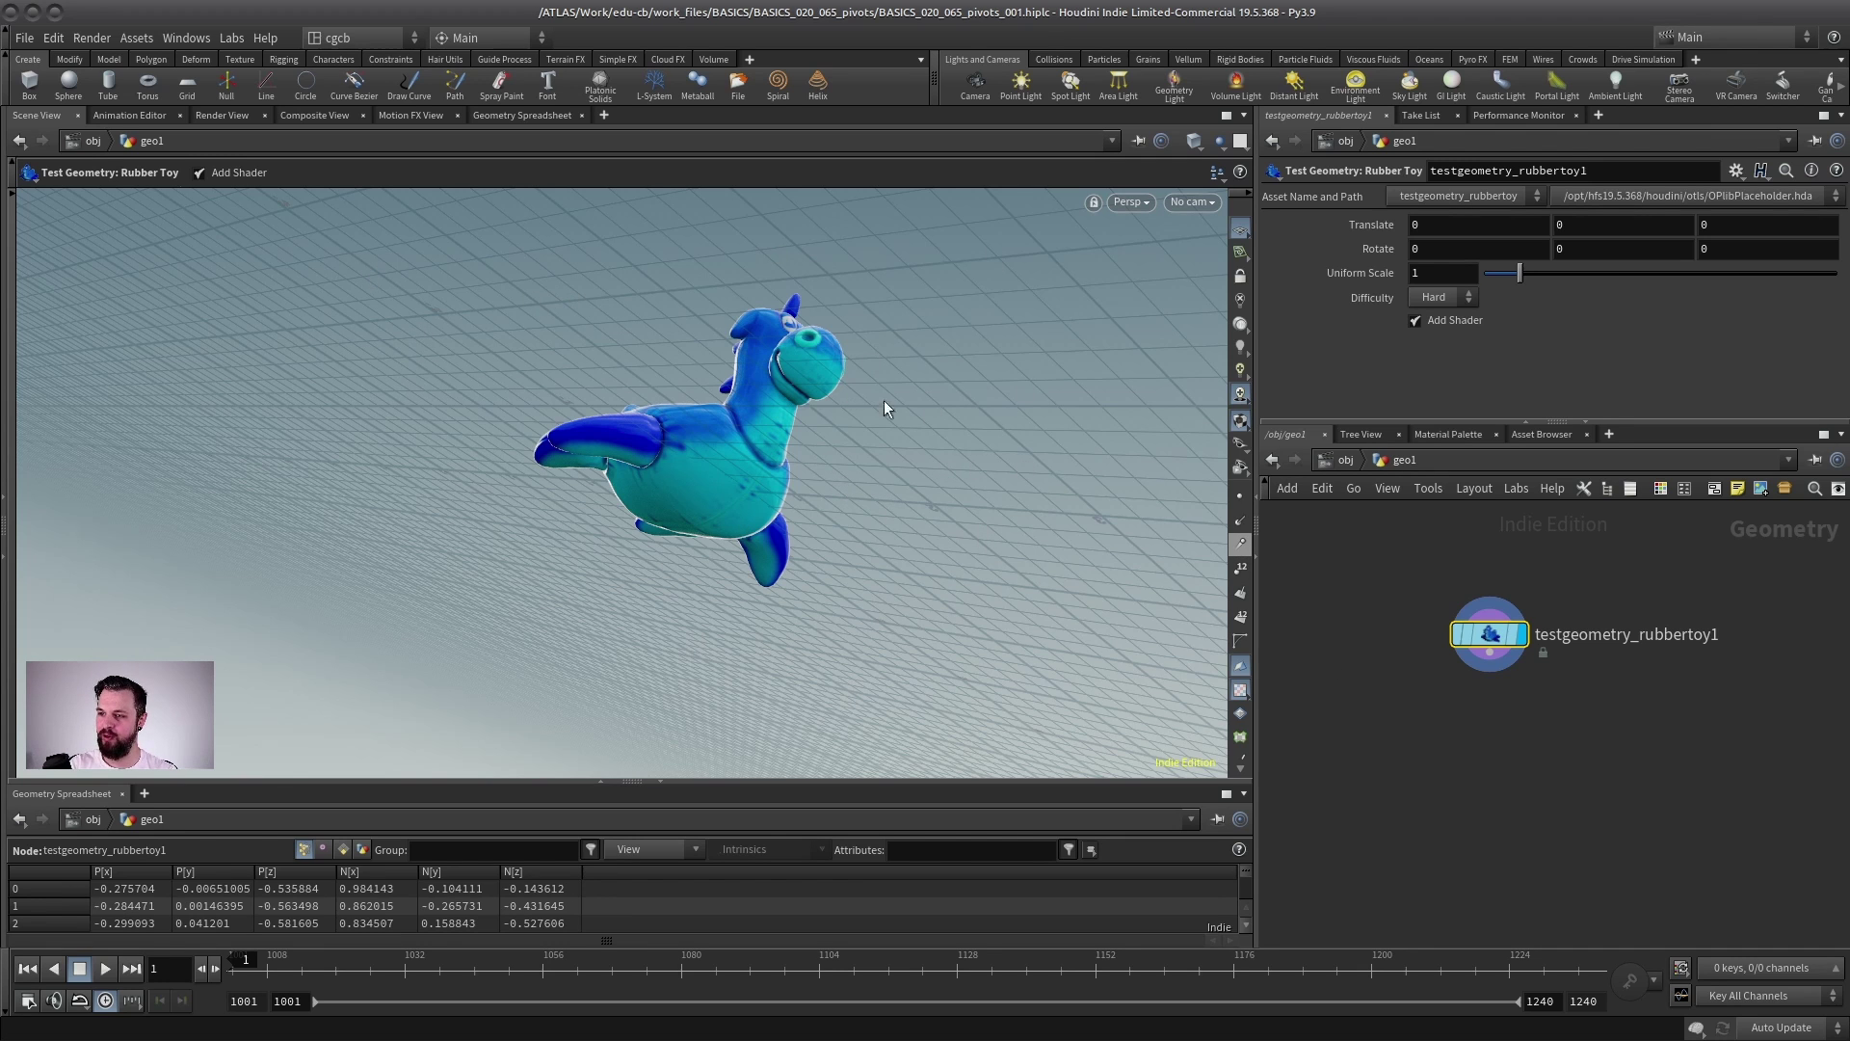
pyautogui.moveTo(621, 361); pyautogui.dragTo(591, 361)
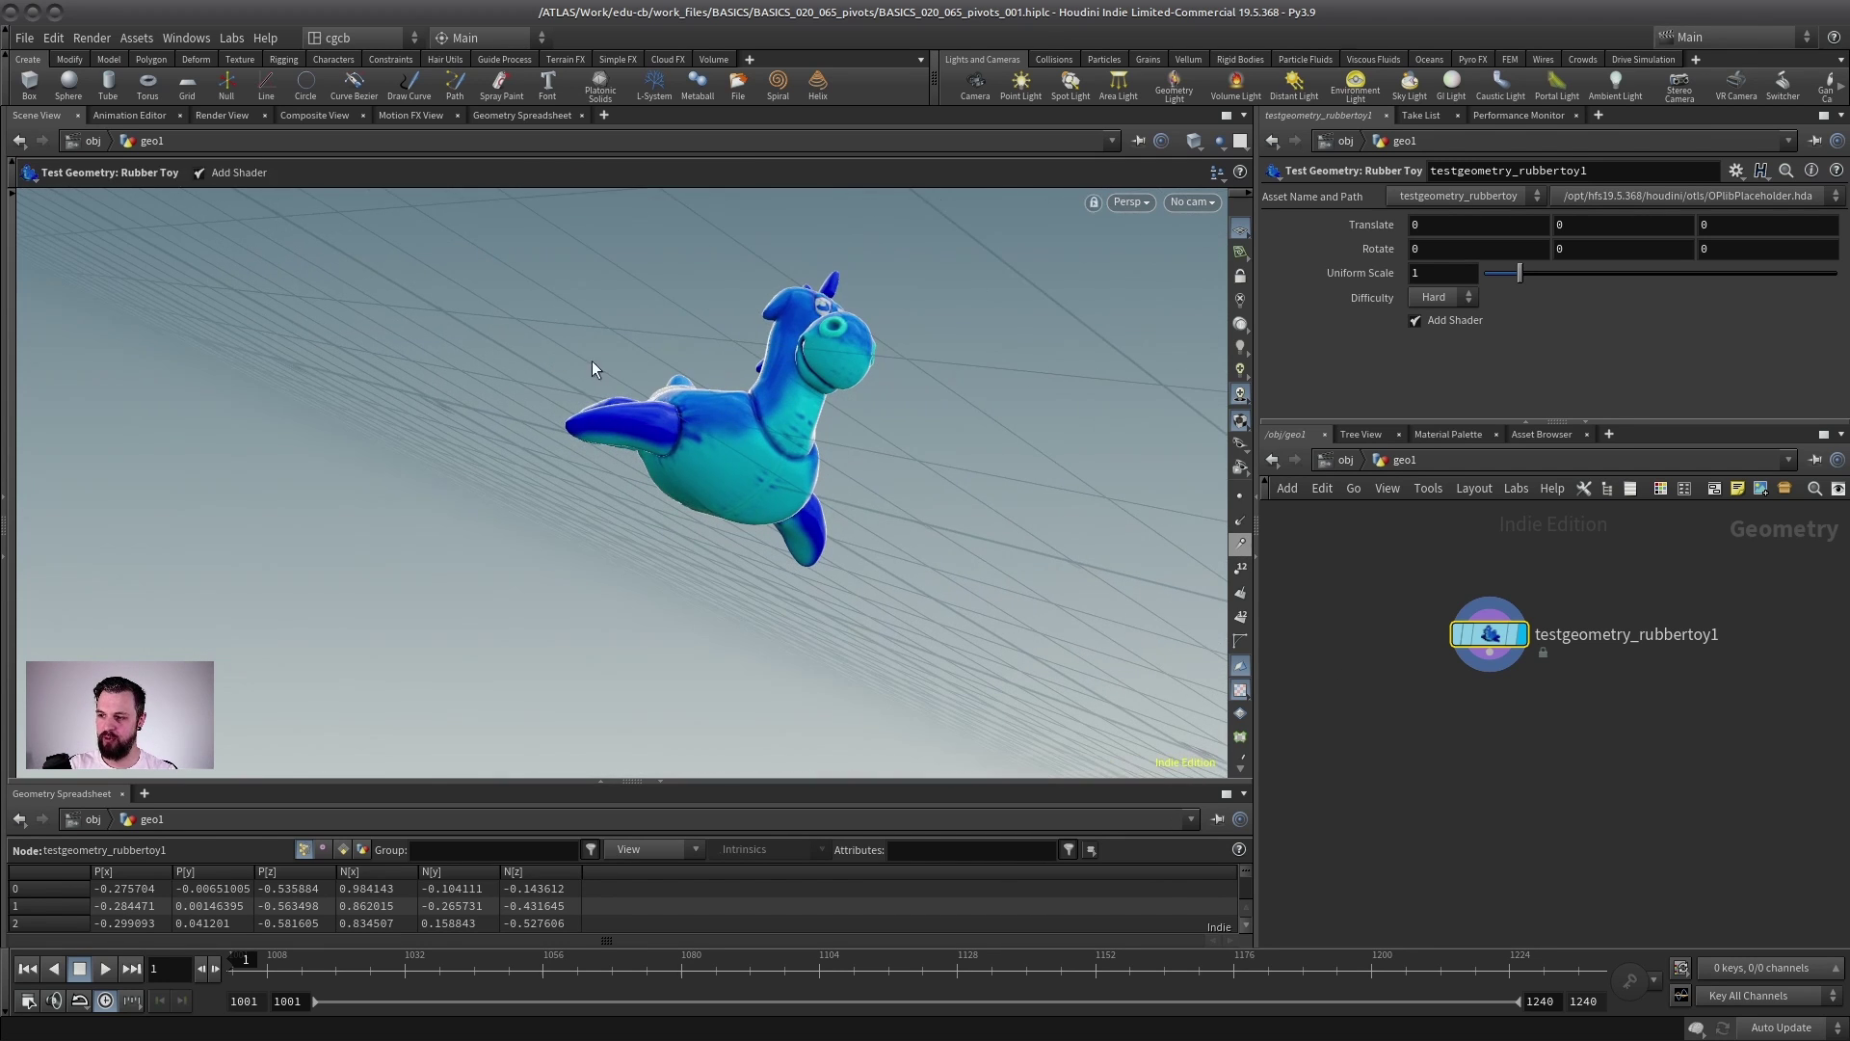
# - Home the viewport inside the geometry object and inspect the toy standing upright on the grid
pyautogui.hotkey('space', 'h')
pyautogui.moveTo(619, 436); pyautogui.dragTo(450, 500, button='right')
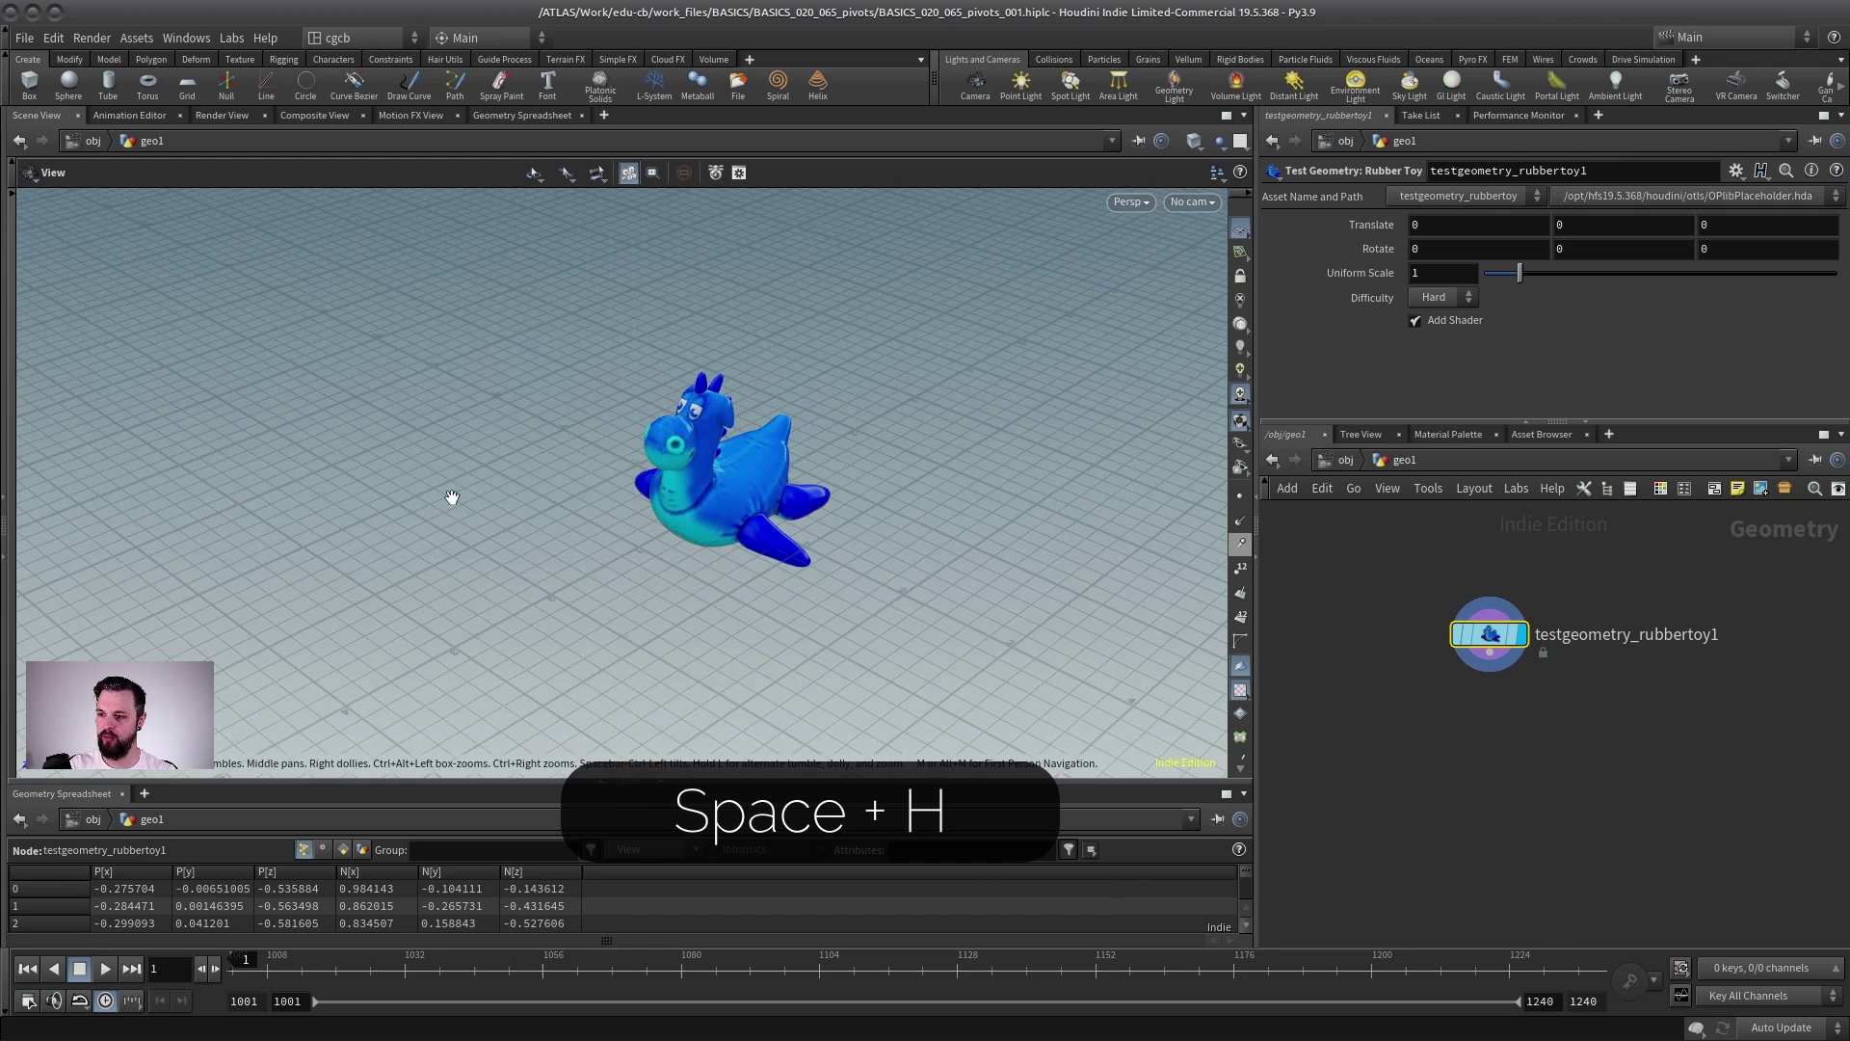
pyautogui.moveTo(450, 500); pyautogui.dragTo(726, 442)
pyautogui.moveTo(727, 441); pyautogui.dragTo(647, 475, button='right')
pyautogui.moveTo(647, 474); pyautogui.dragTo(695, 663)
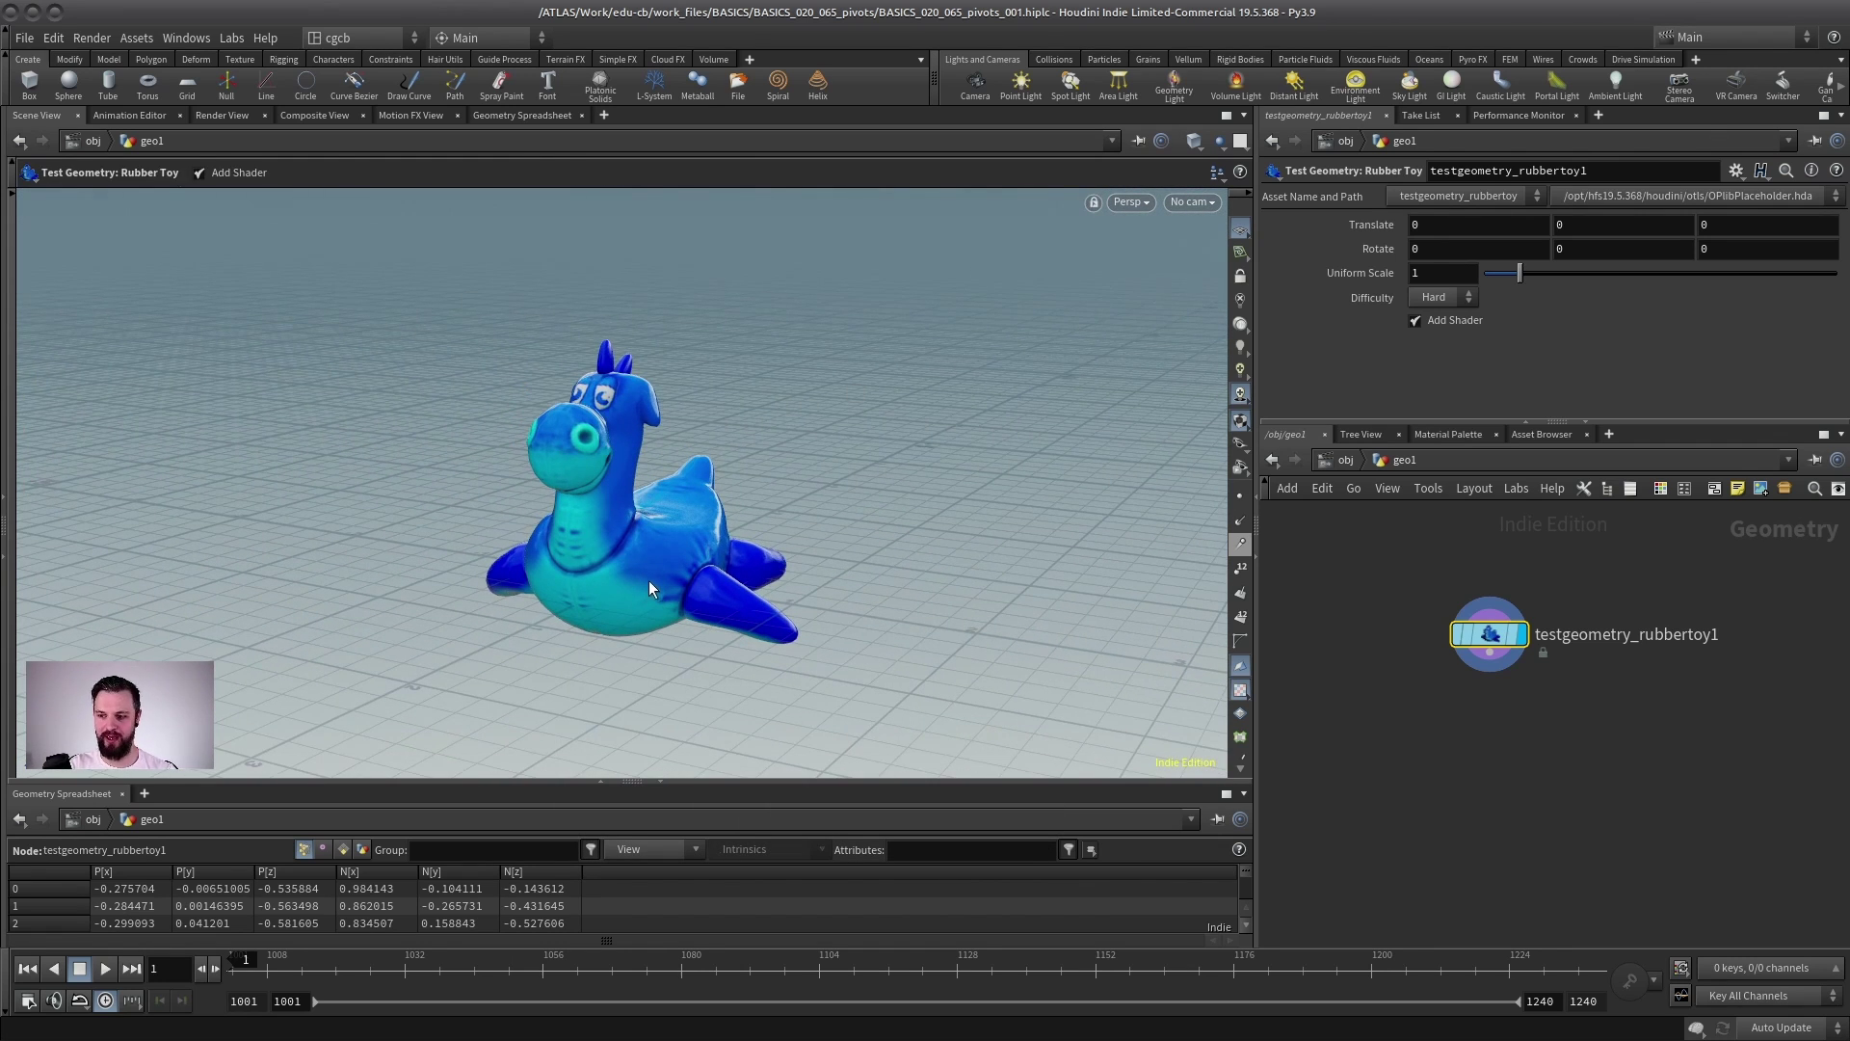
# - Return to the object level, frame the selected geometry object and inspect its tilted pose against the world grid
pyautogui.click(1339, 461)
pyautogui.moveTo(518, 580); pyautogui.dragTo(701, 485)
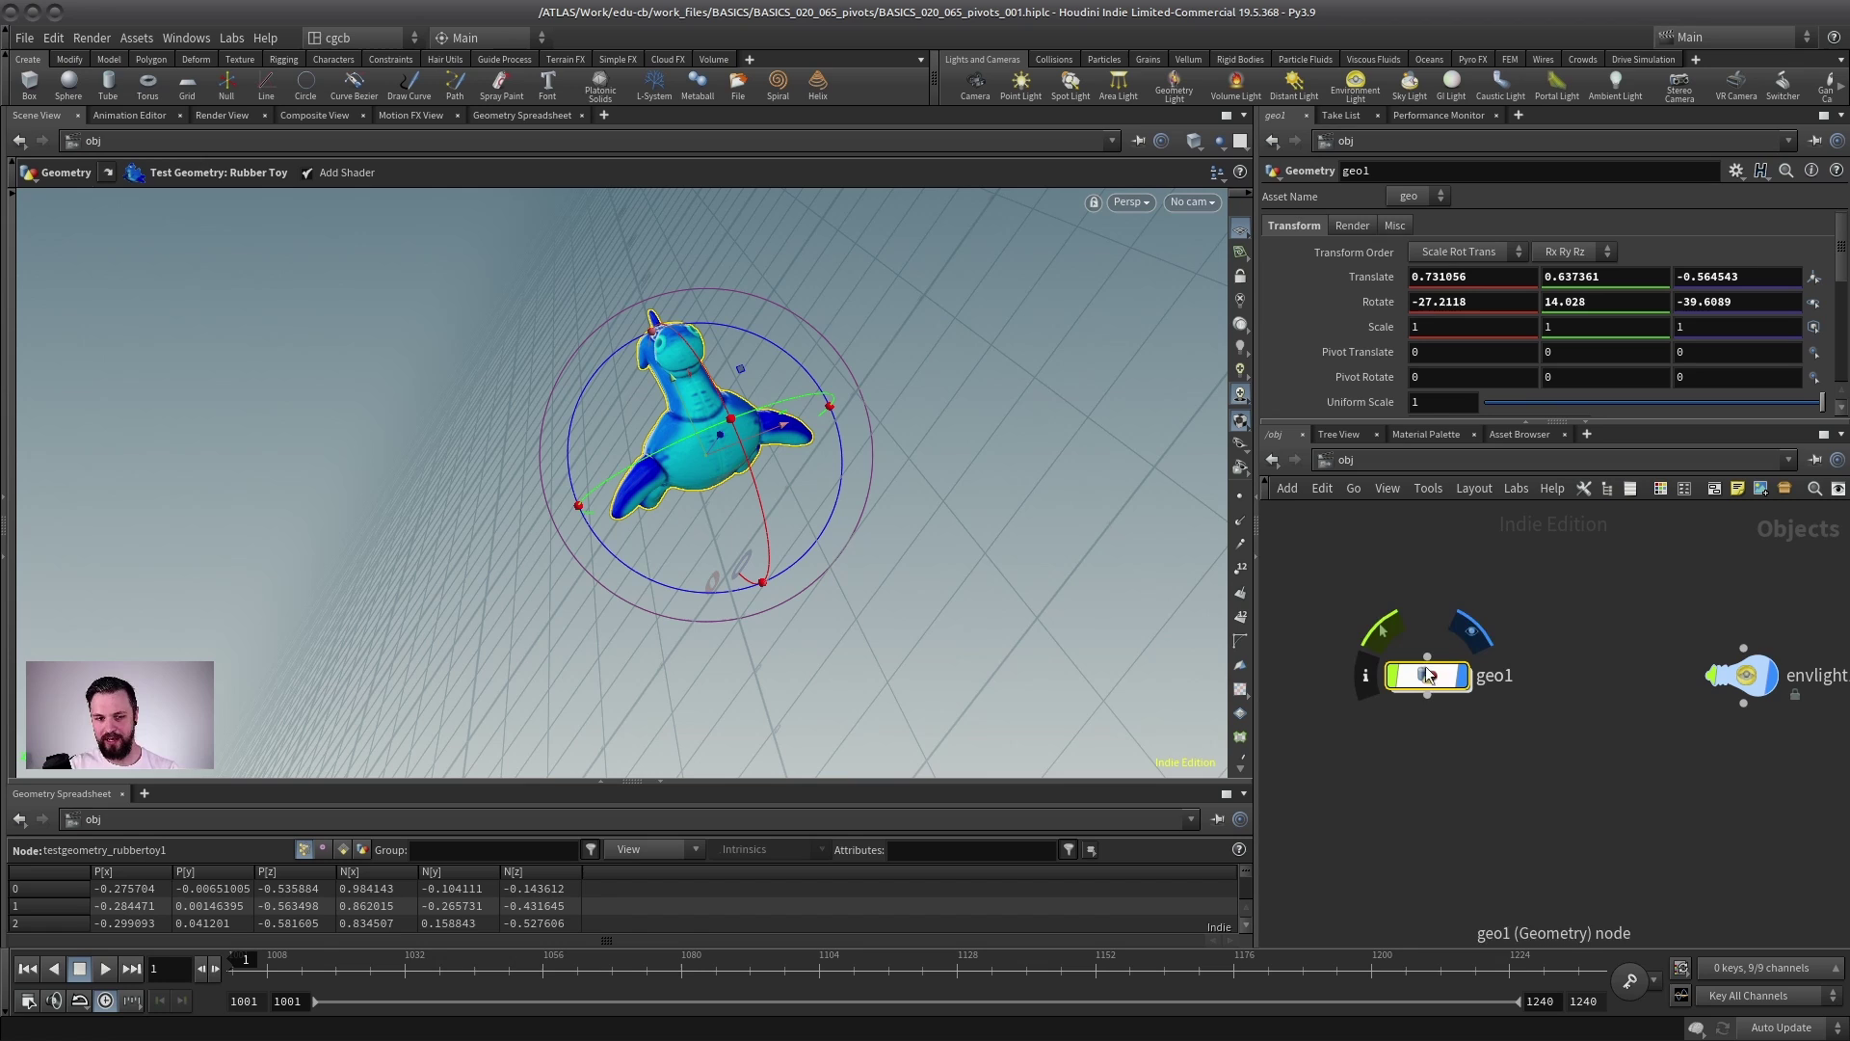
pyautogui.moveTo(1429, 672)
pyautogui.mouseDown()
pyautogui.moveTo(1464, 648)
pyautogui.moveTo(1431, 673)
pyautogui.mouseUp()
pyautogui.moveTo(1576, 591); pyautogui.dragTo(1318, 744)
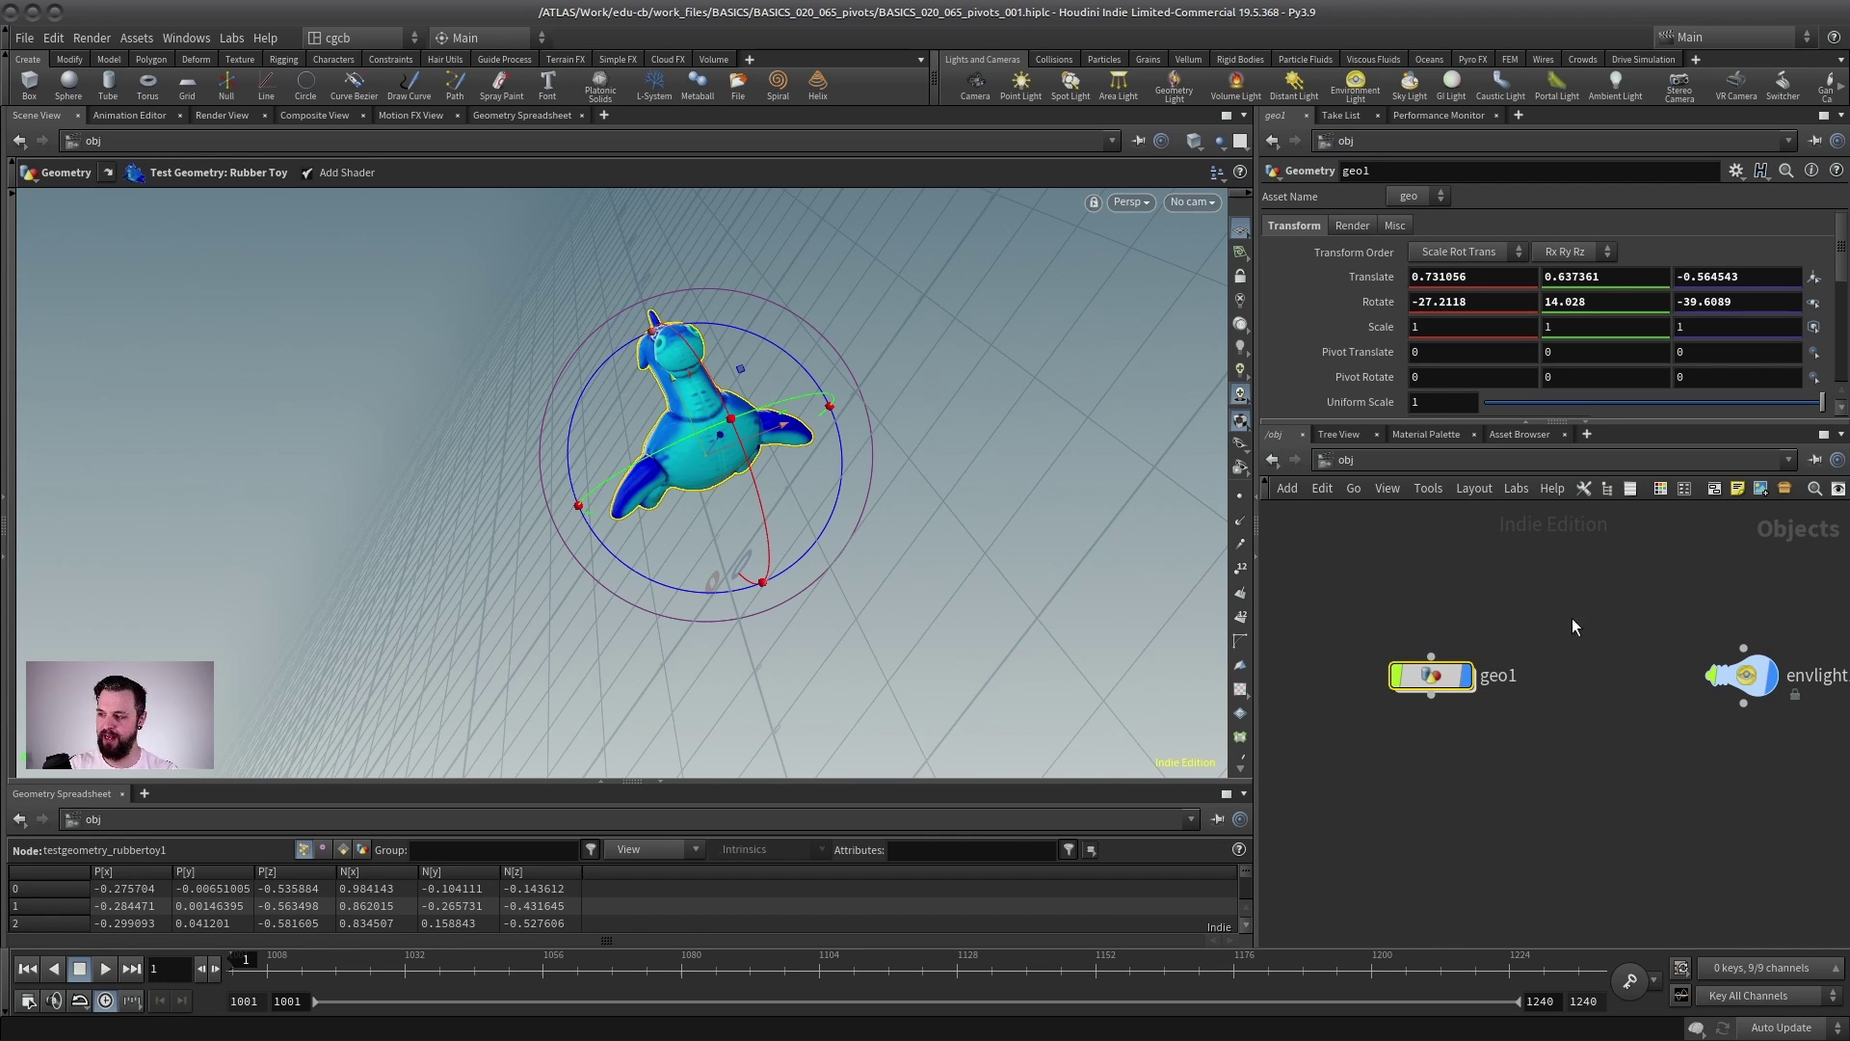
pyautogui.hotkey('space', 'g')
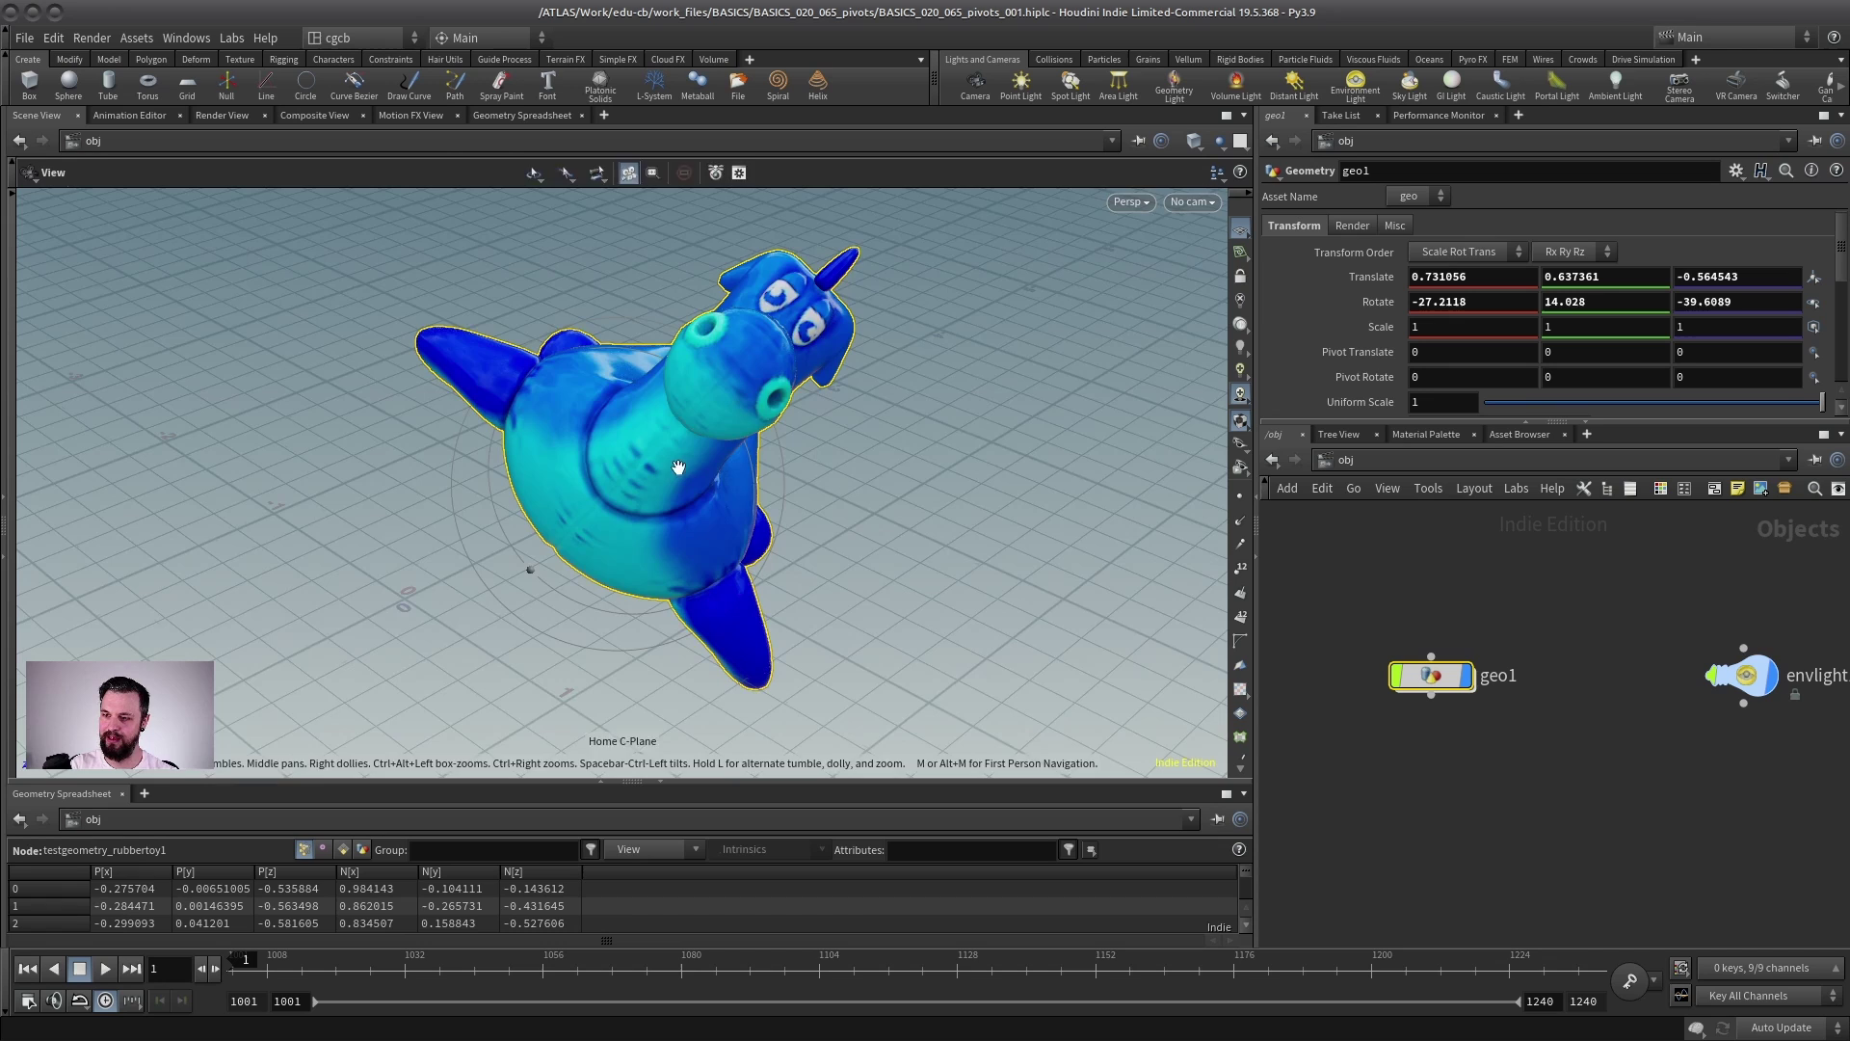
pyautogui.keyDown('alt'); pyautogui.moveTo(594, 500); pyautogui.dragTo(481, 487); pyautogui.keyUp('alt')
pyautogui.keyDown('alt'); pyautogui.moveTo(482, 486); pyautogui.dragTo(446, 544, button='right'); pyautogui.keyUp('alt')
pyautogui.moveTo(446, 544); pyautogui.dragTo(442, 487)
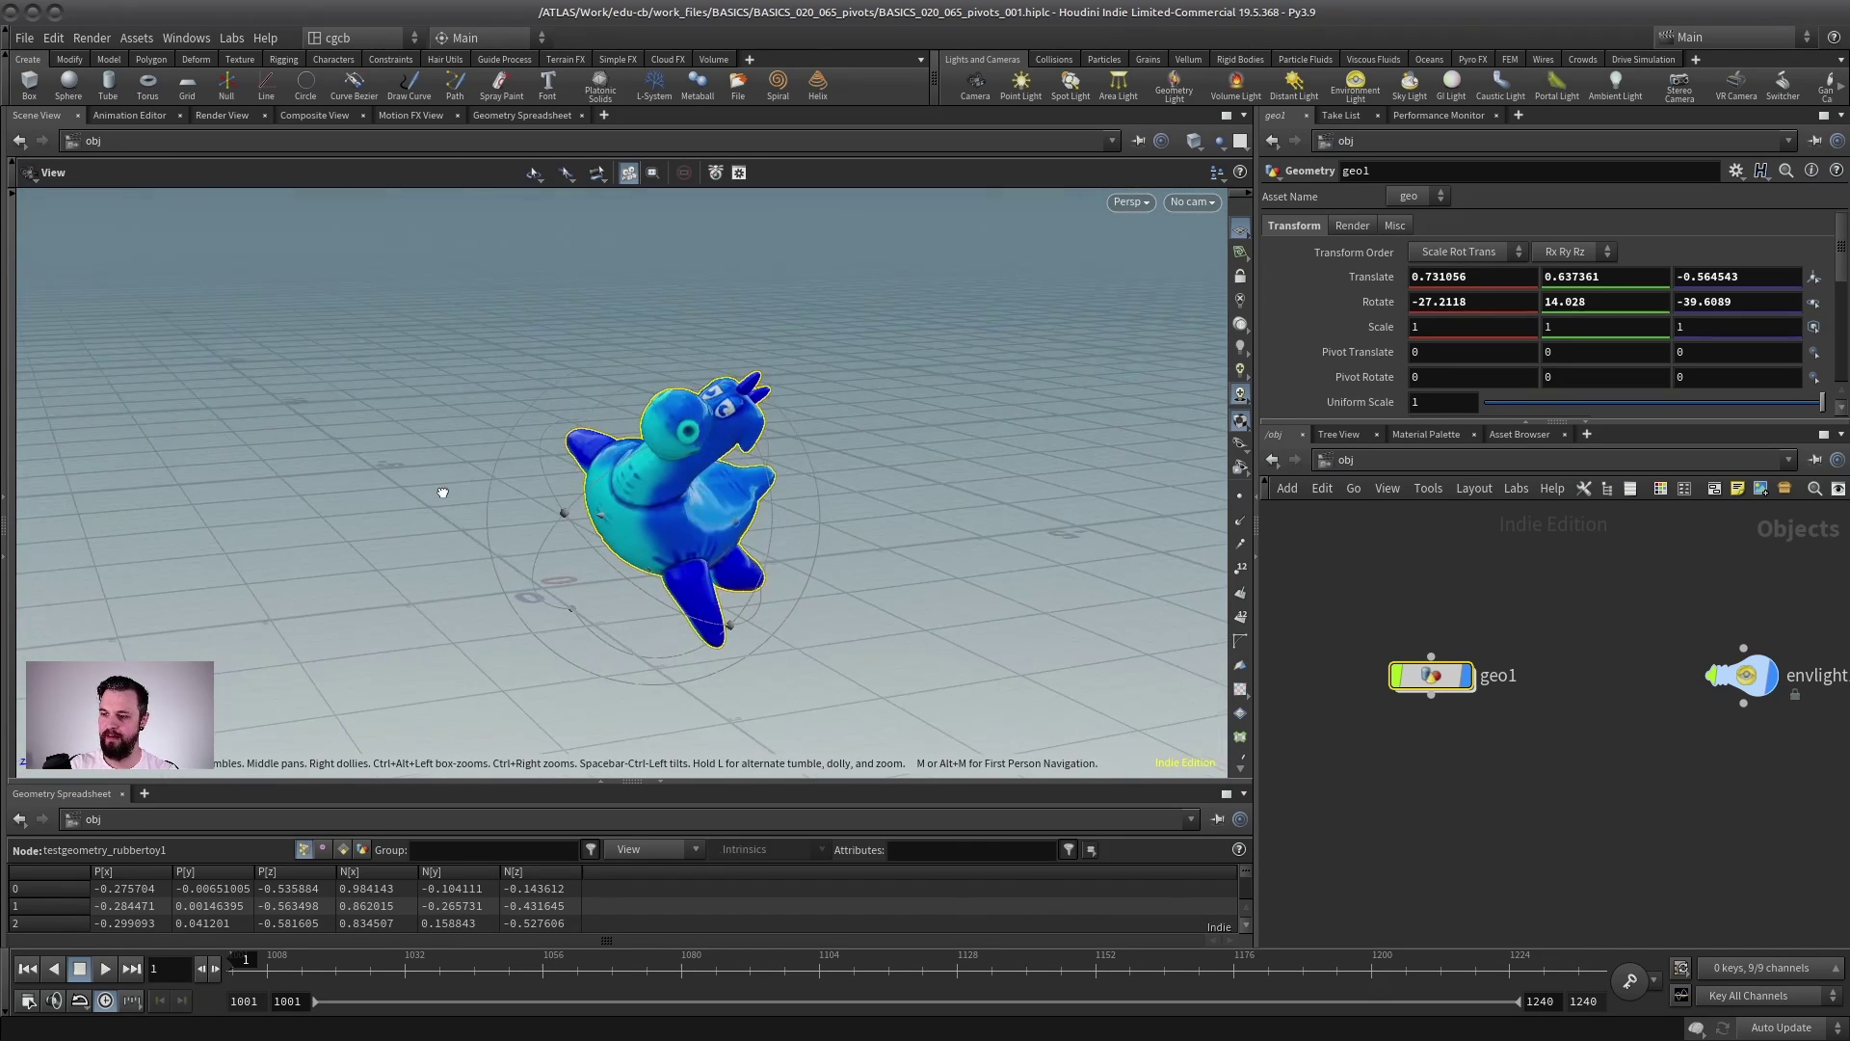
# - Move and rotate the geometry object further, to about 0.61, 1.26, -0.56 and 7.7, 8.8, -51.8 degrees
pyautogui.press('r')
pyautogui.moveTo(1430, 676)
pyautogui.mouseDown()
pyautogui.moveTo(1507, 596)
pyautogui.moveTo(1445, 673)
pyautogui.mouseUp()
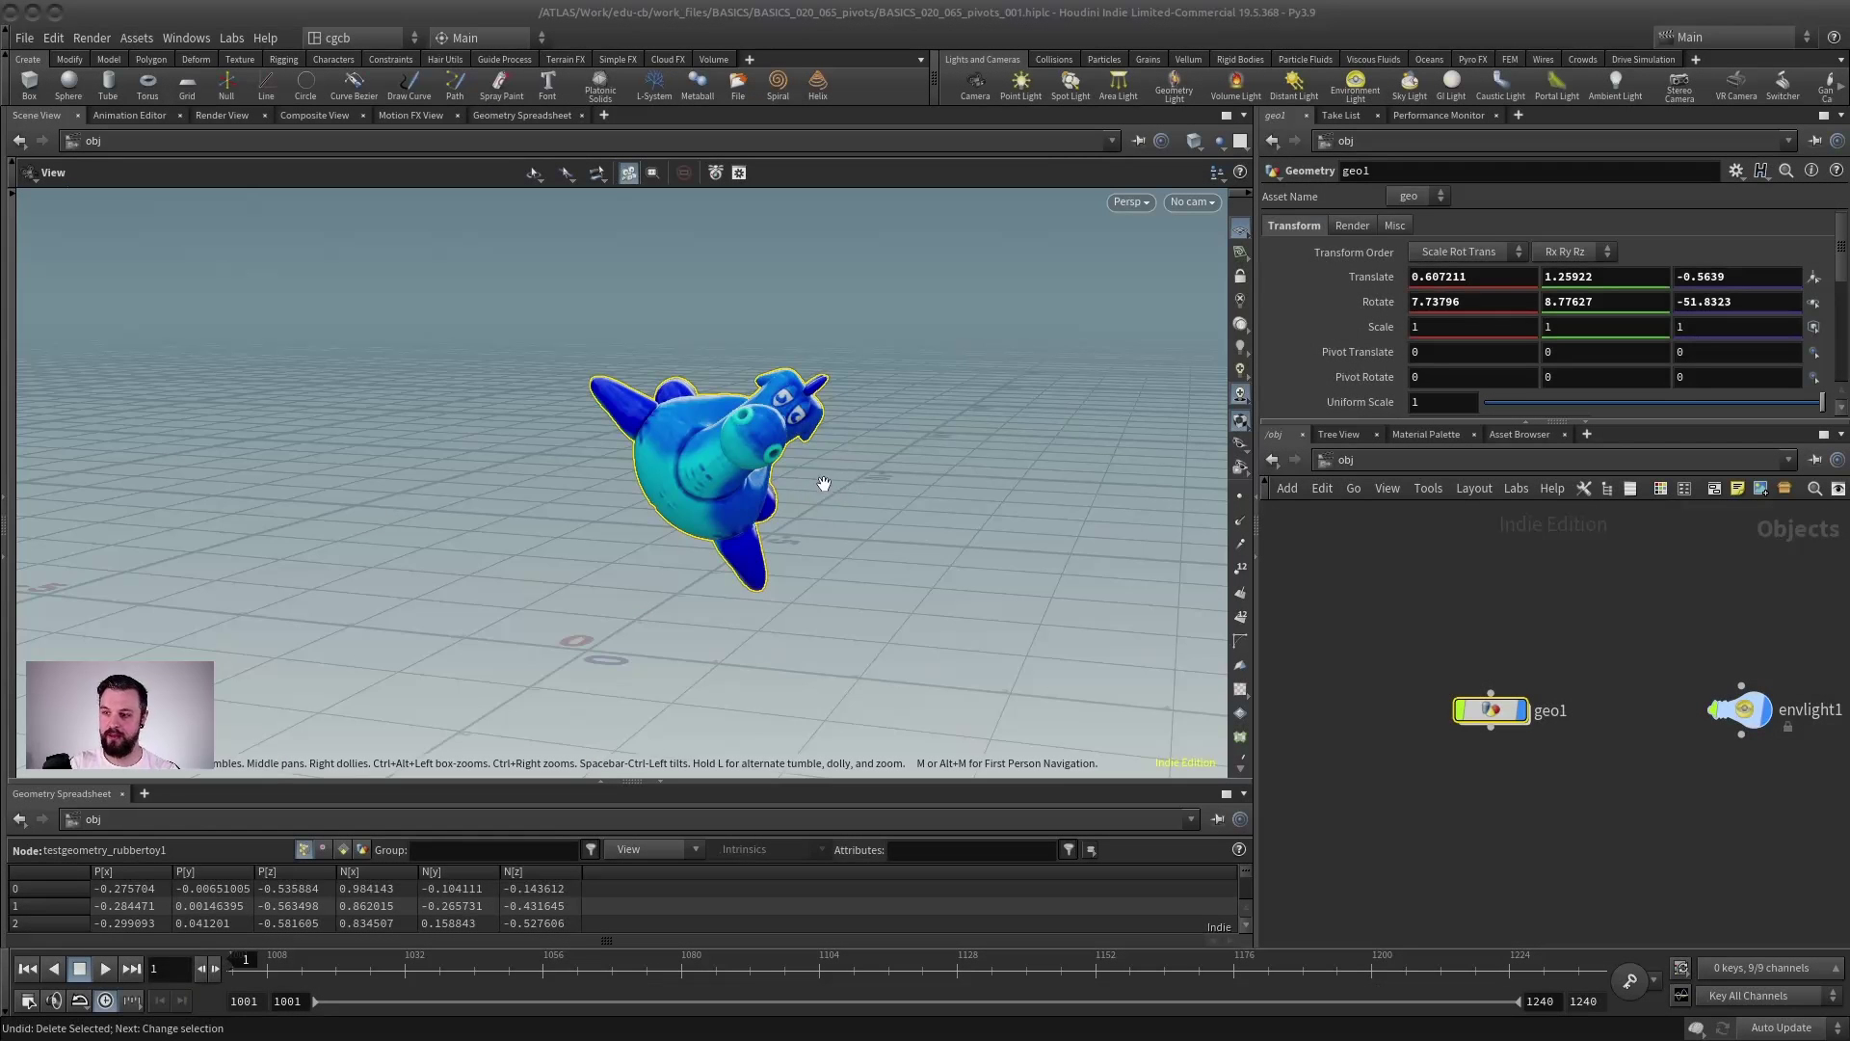
pyautogui.moveTo(824, 483); pyautogui.dragTo(891, 472)
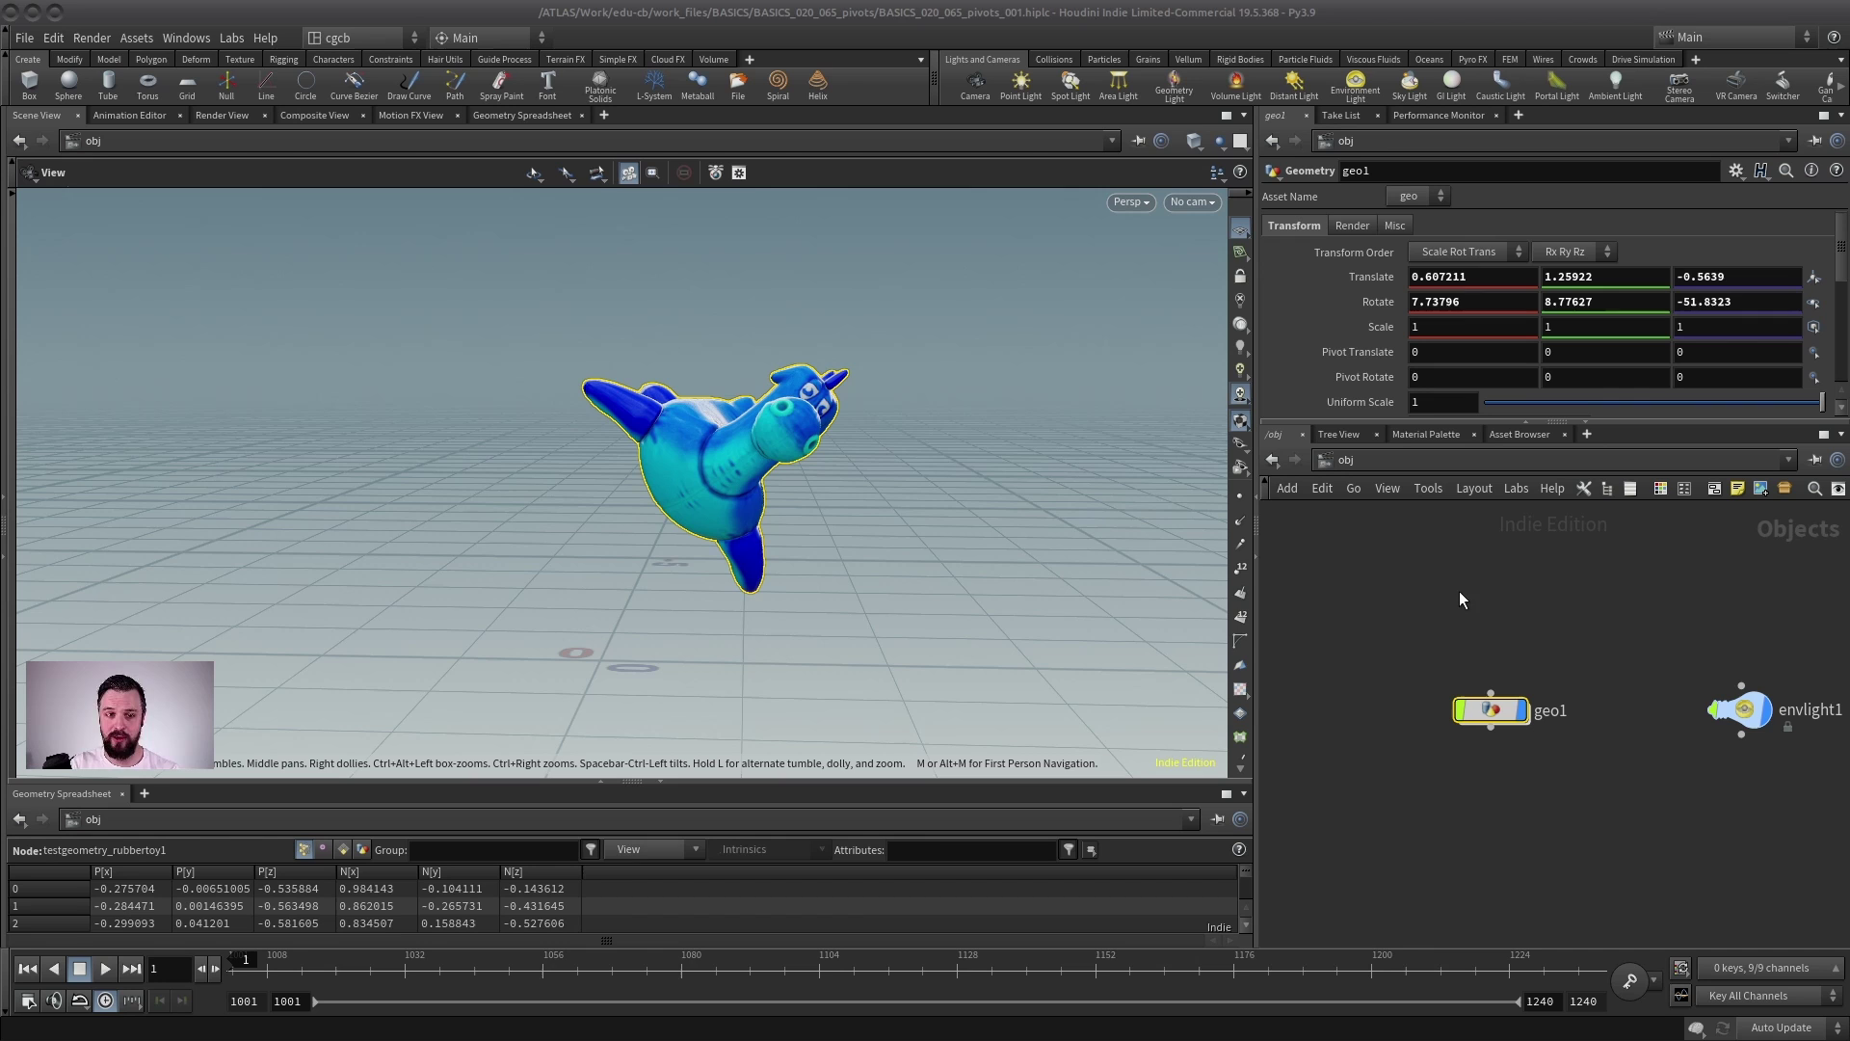
pyautogui.moveTo(711, 457)
pyautogui.mouseDown()
pyautogui.moveTo(819, 455)
pyautogui.moveTo(686, 465)
pyautogui.mouseUp()
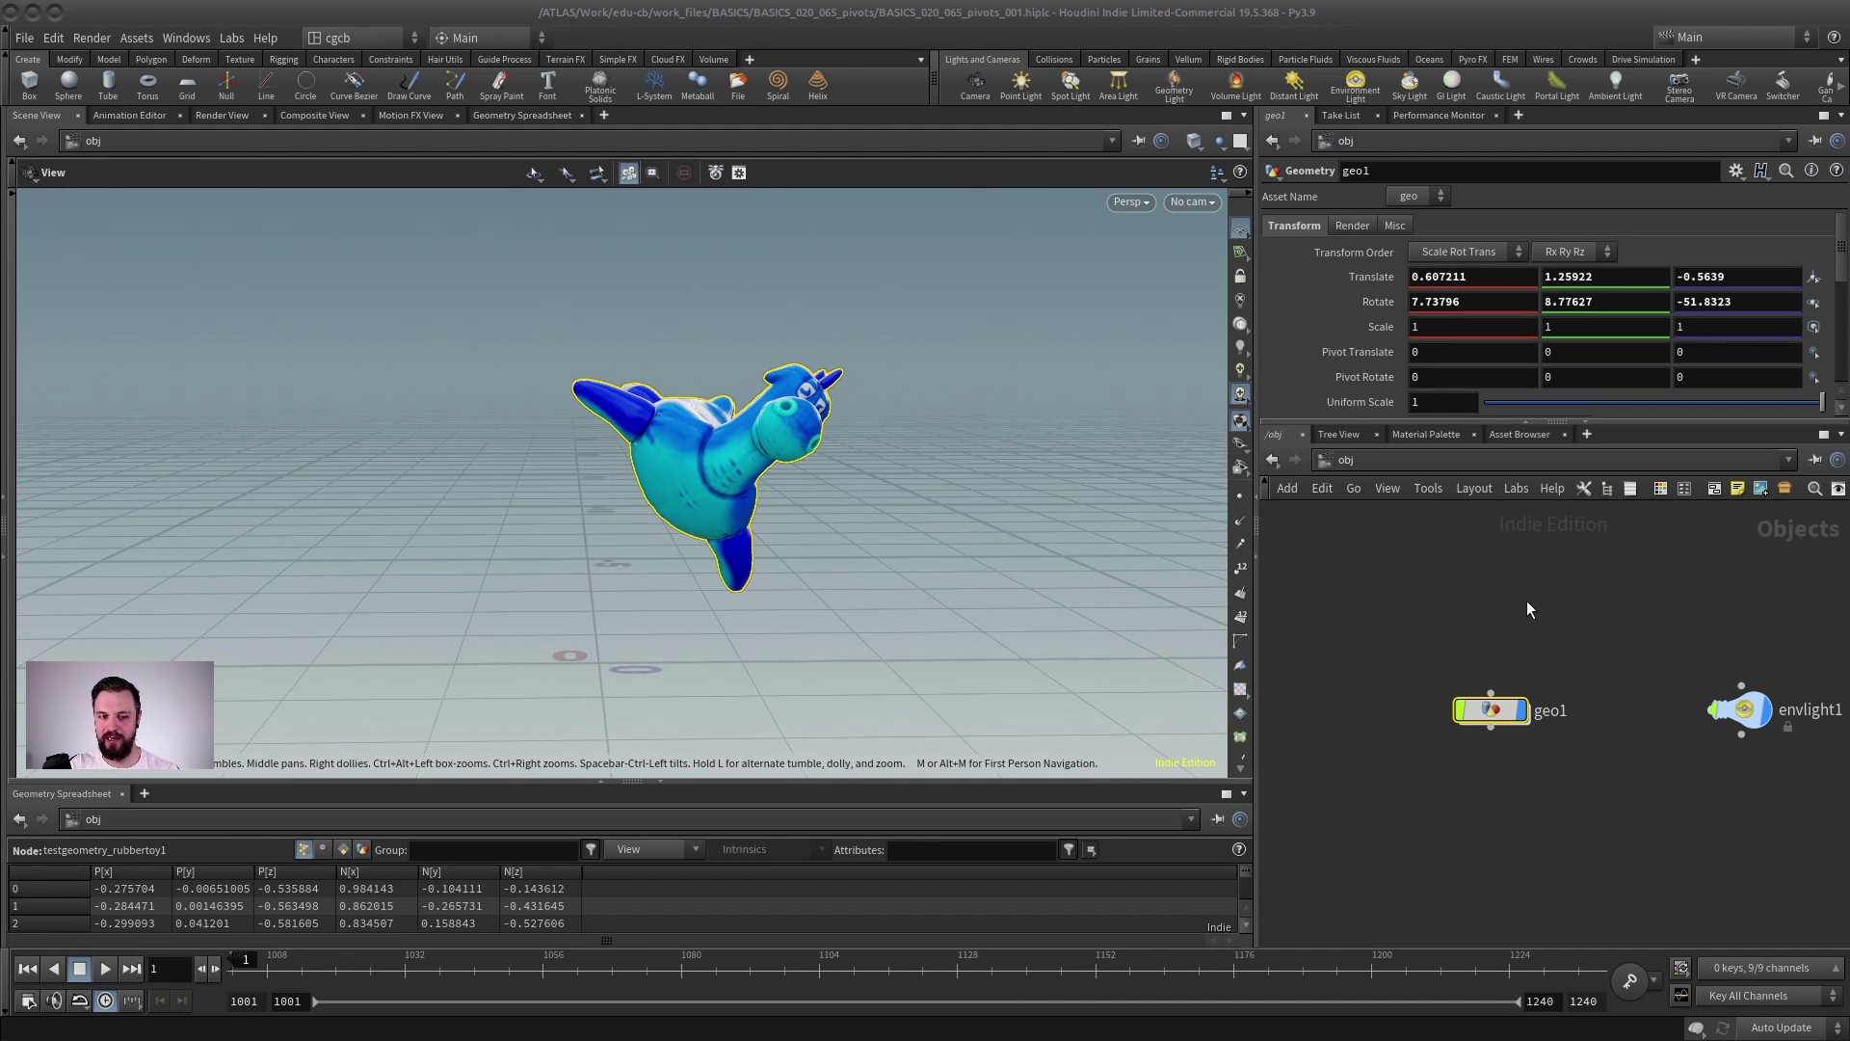
# - Enter the geometry object again and home the view to see the rubber toy in its local space
pyautogui.doubleClick(1491, 713)
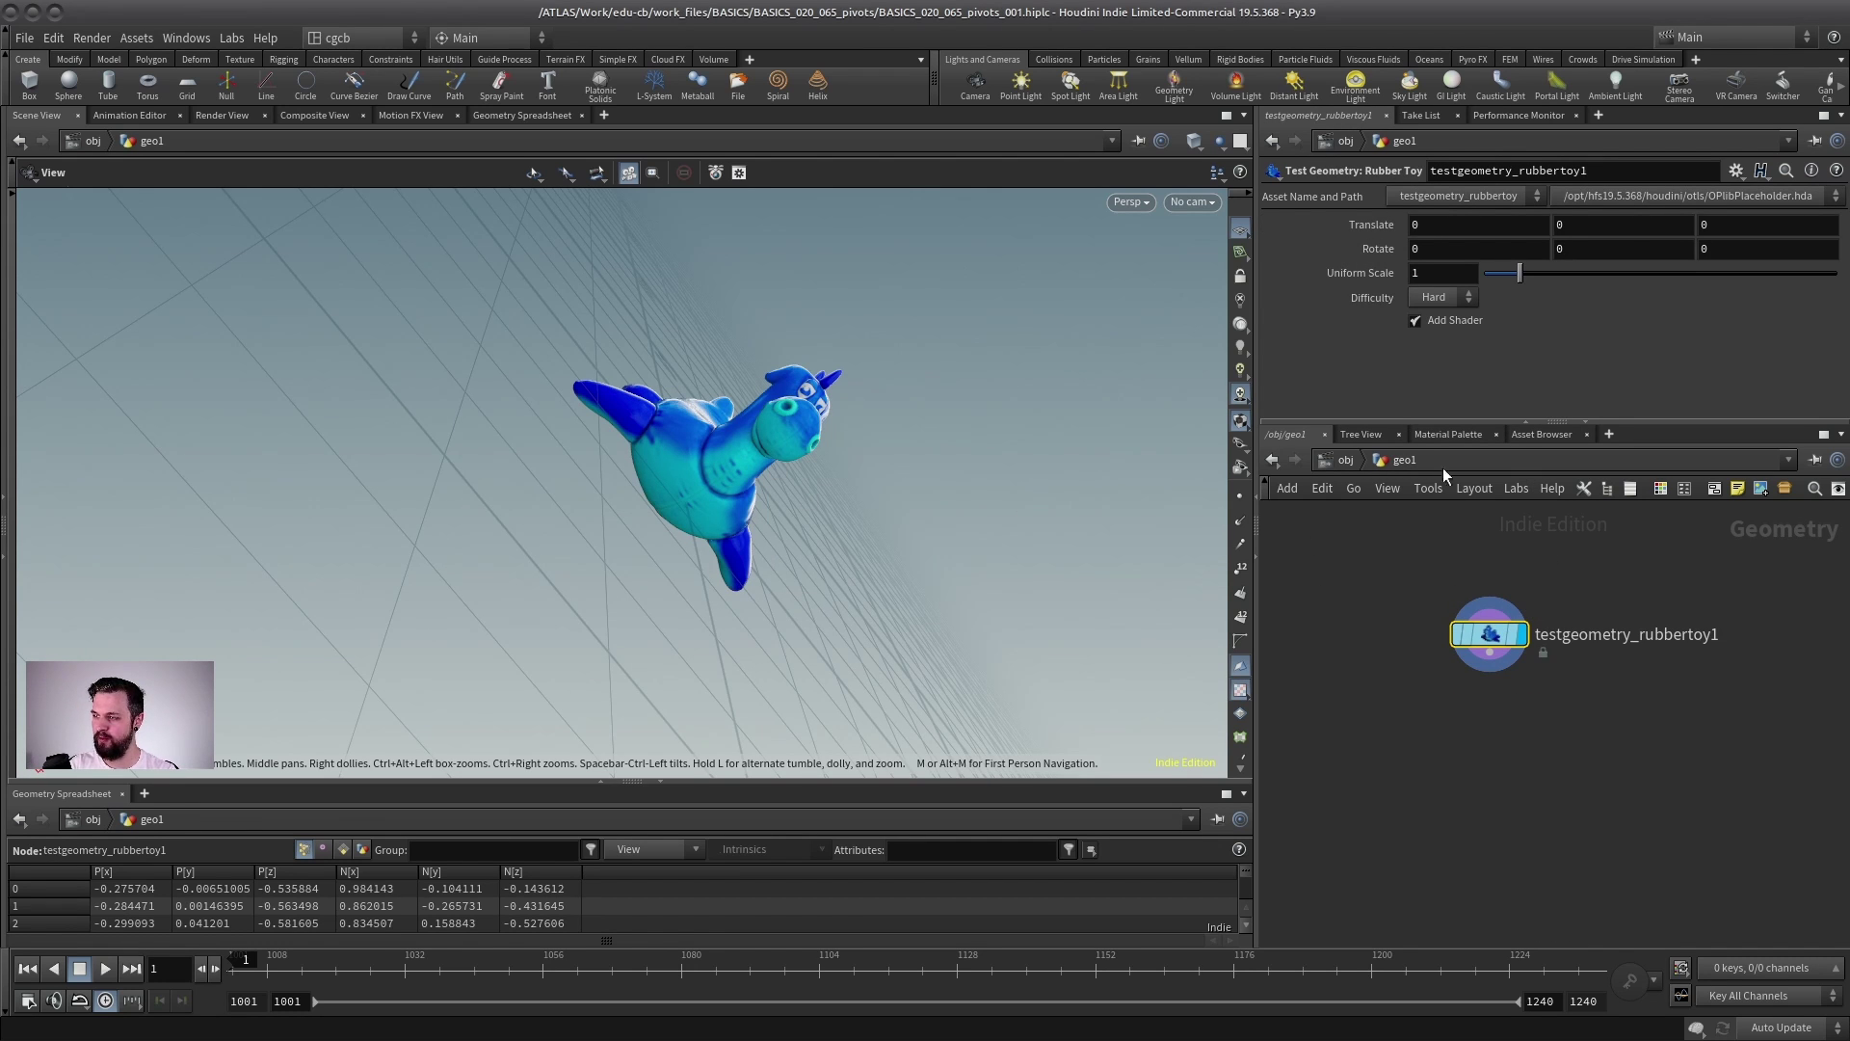
pyautogui.moveTo(771, 446); pyautogui.dragTo(619, 472, button='middle')
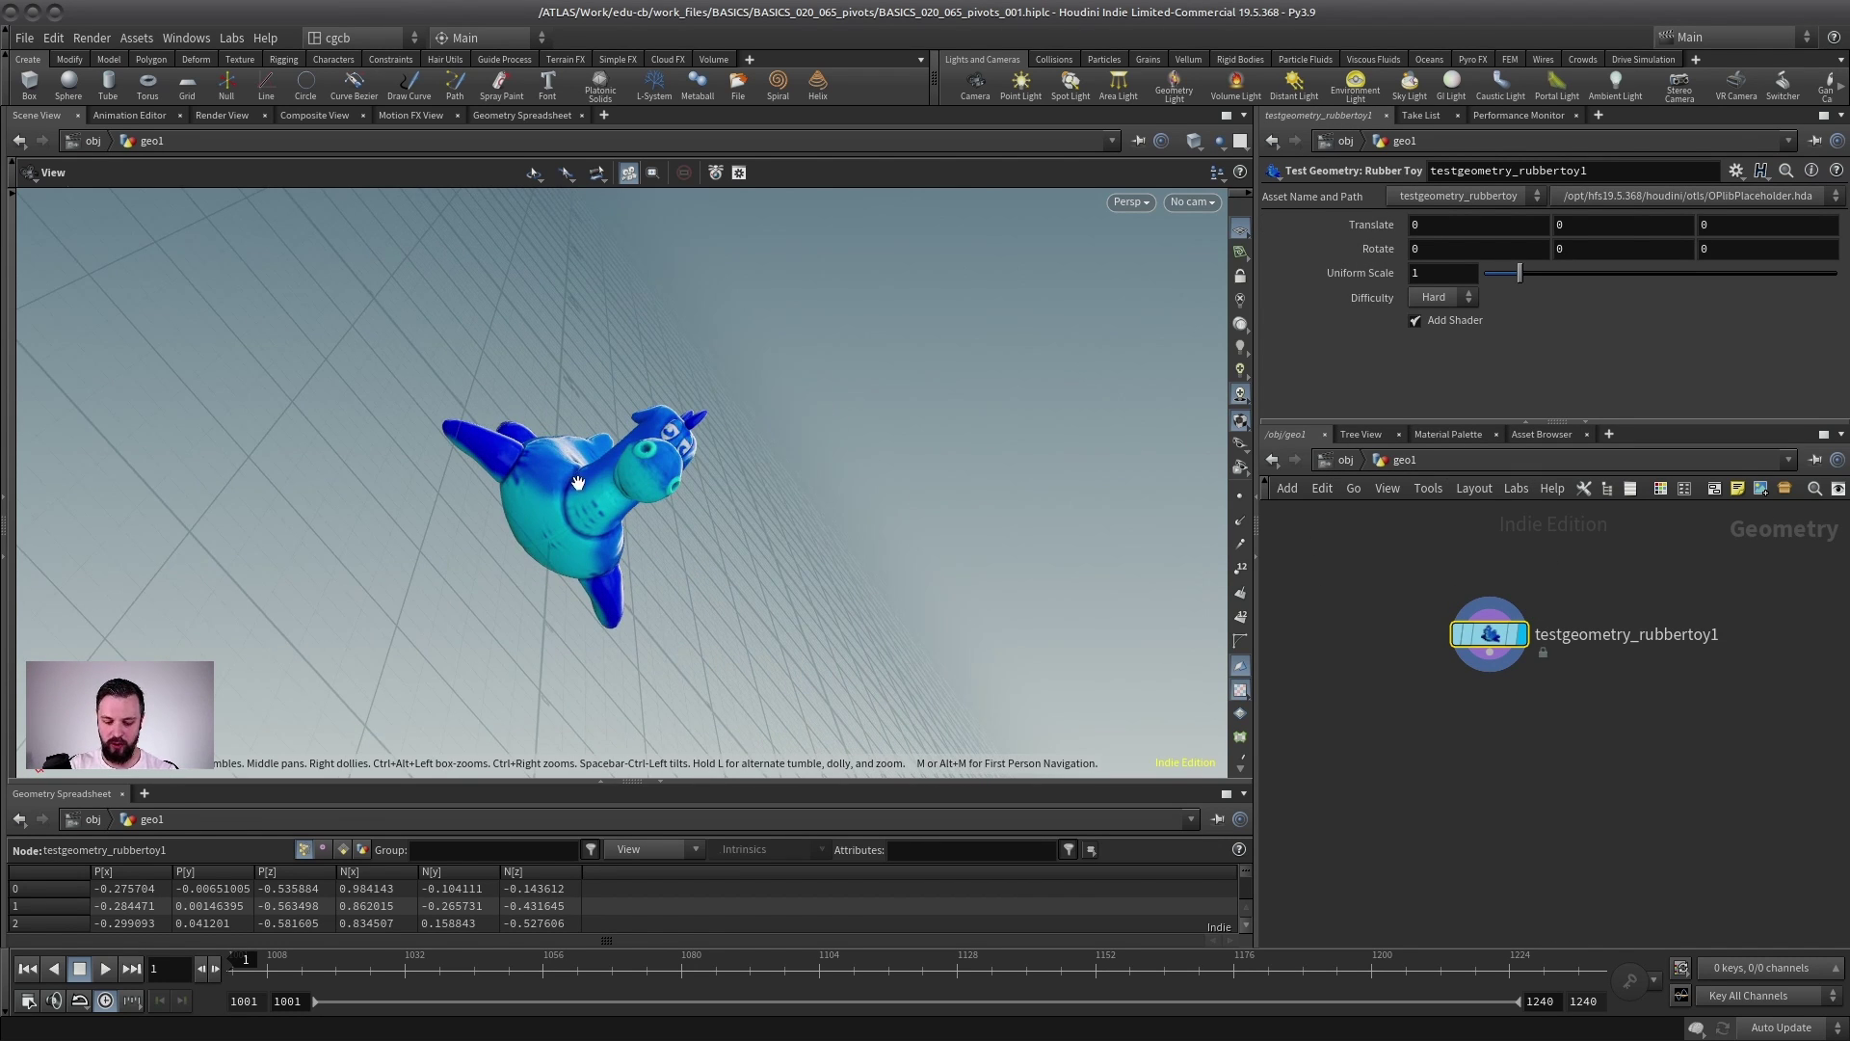
pyautogui.hotkey('space', 'g')
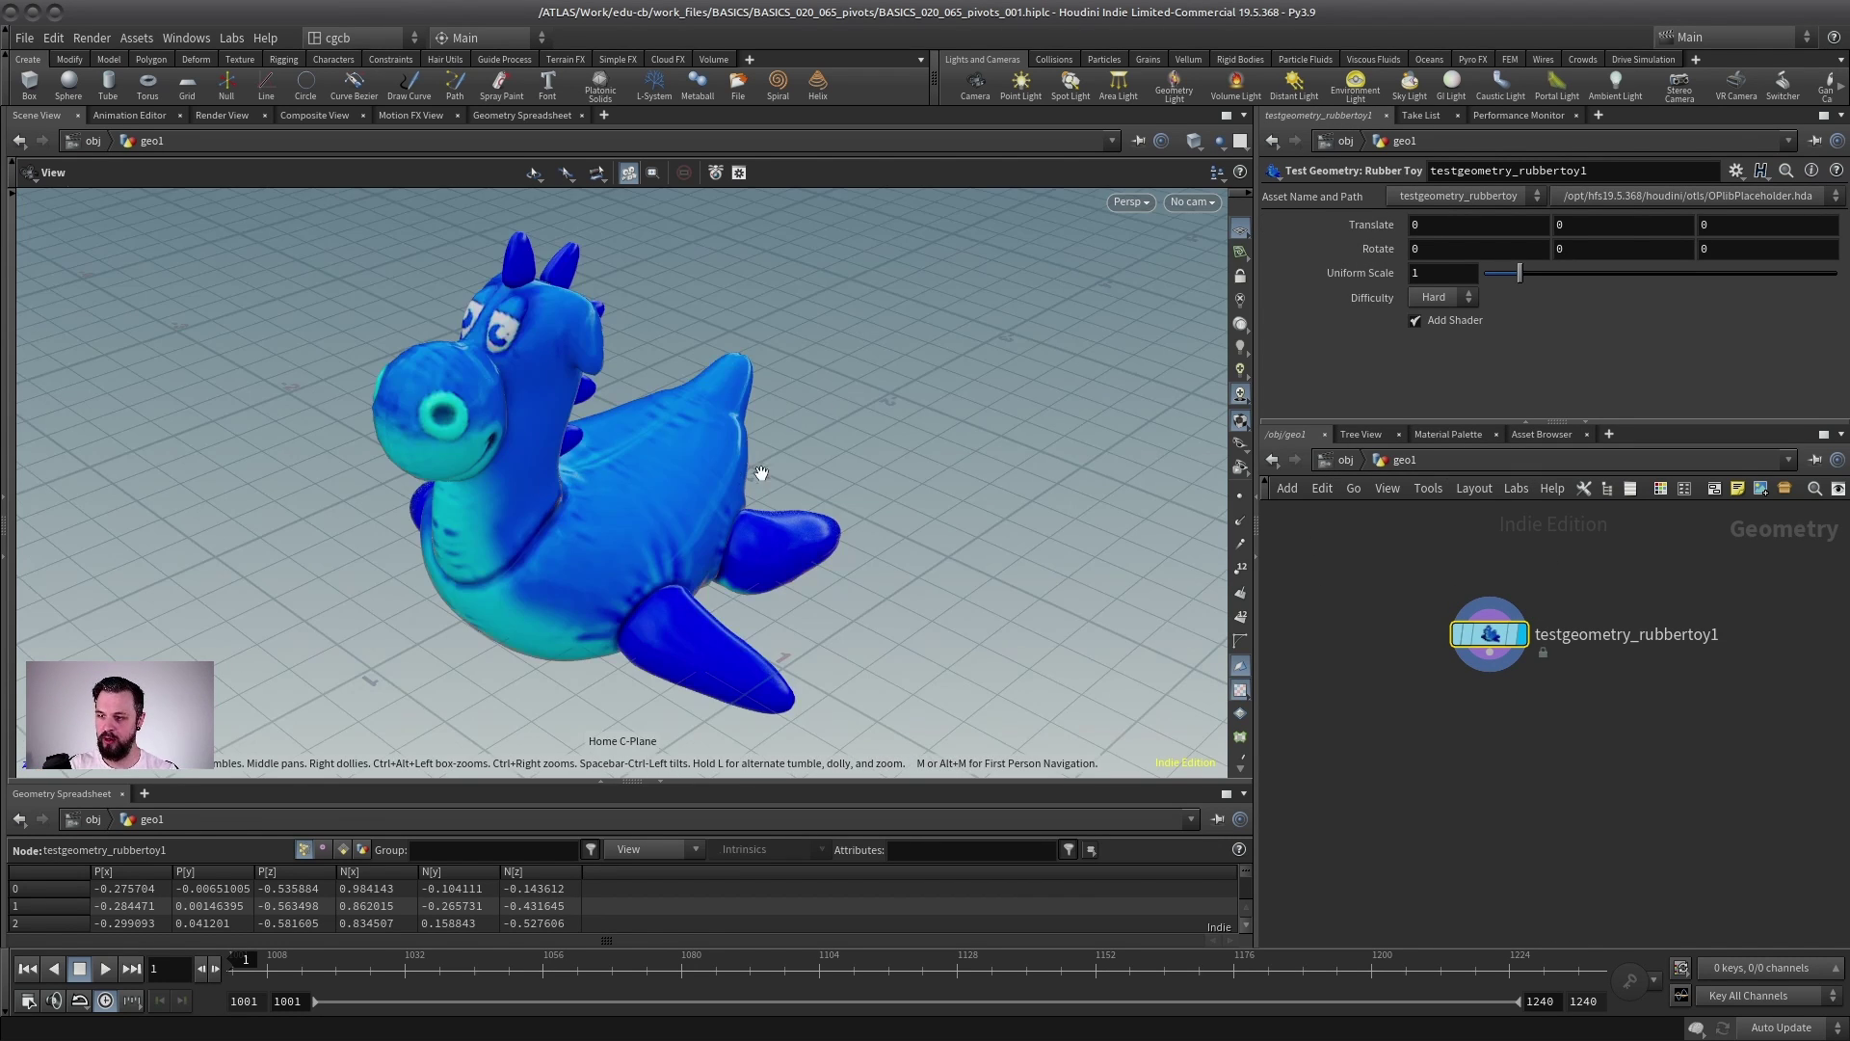
pyautogui.hotkey('space', 'h')
pyautogui.moveTo(760, 473); pyautogui.dragTo(843, 442)
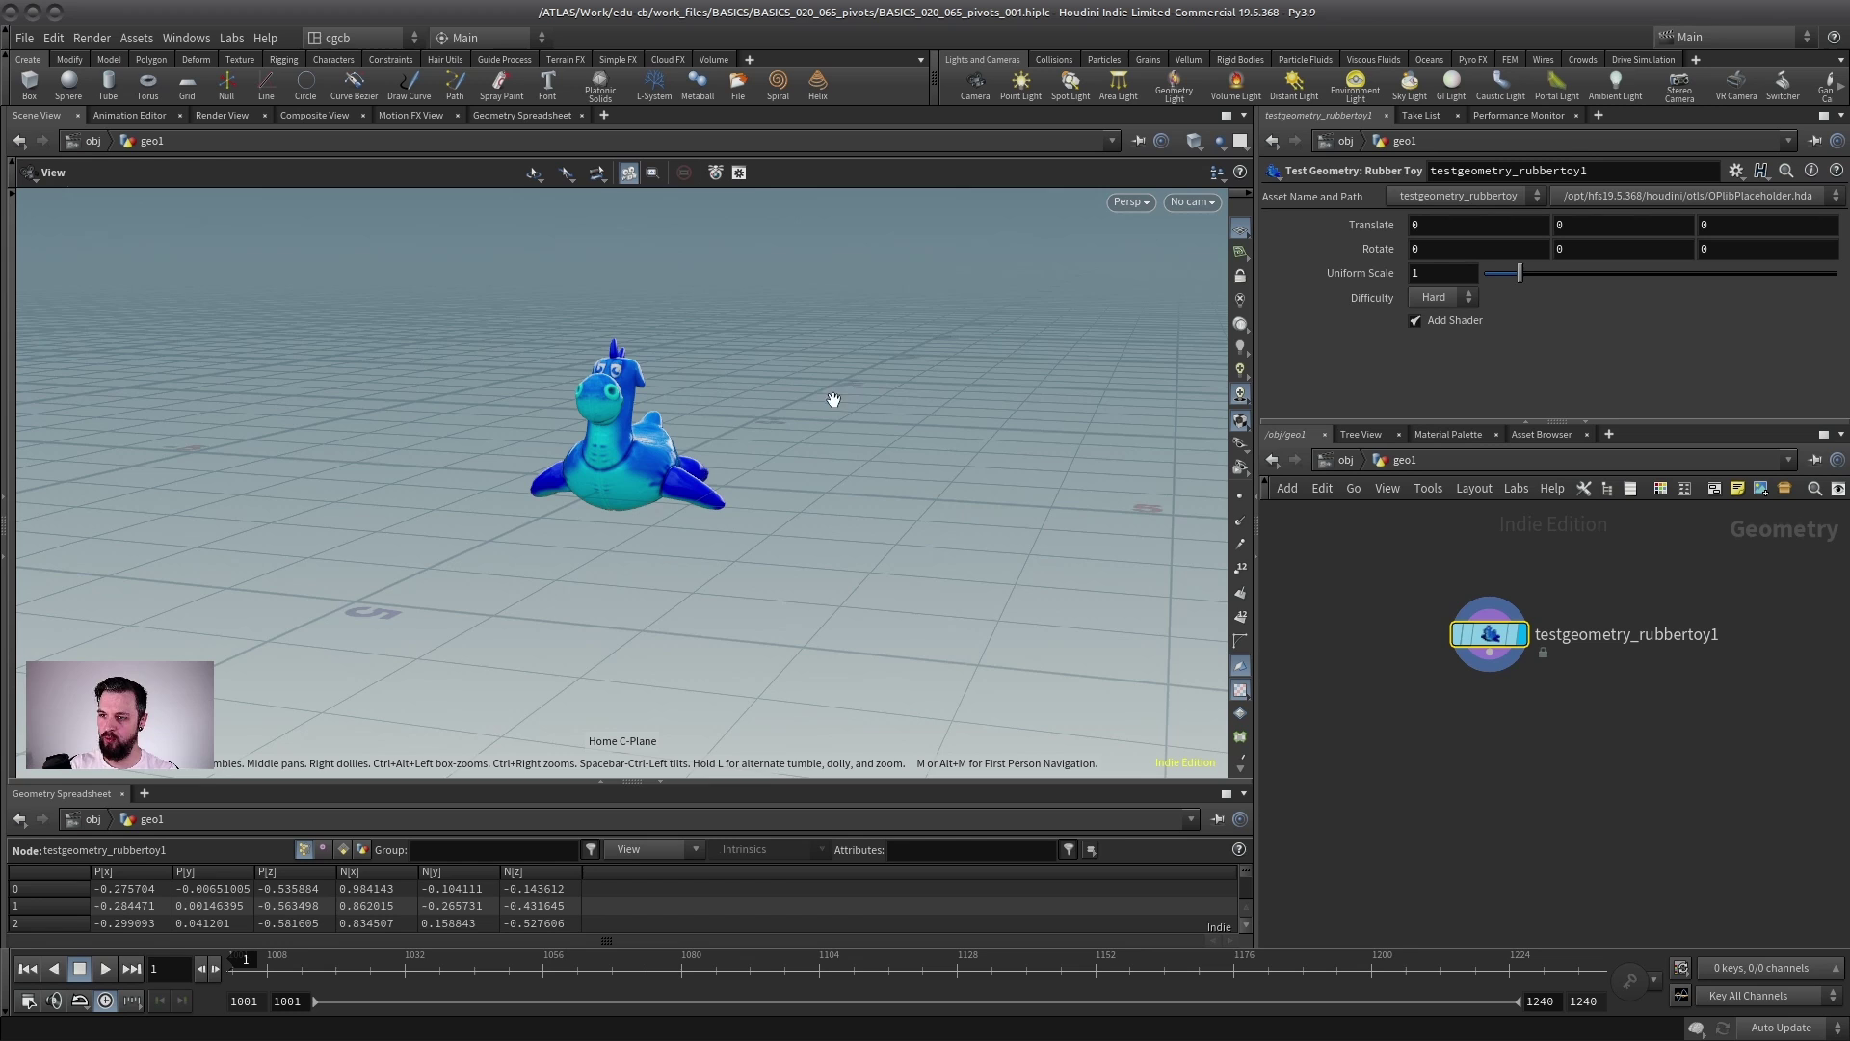
# - Return to the object level and home the view on the transformed rubber toy
pyautogui.click(1342, 462)
pyautogui.press('h')
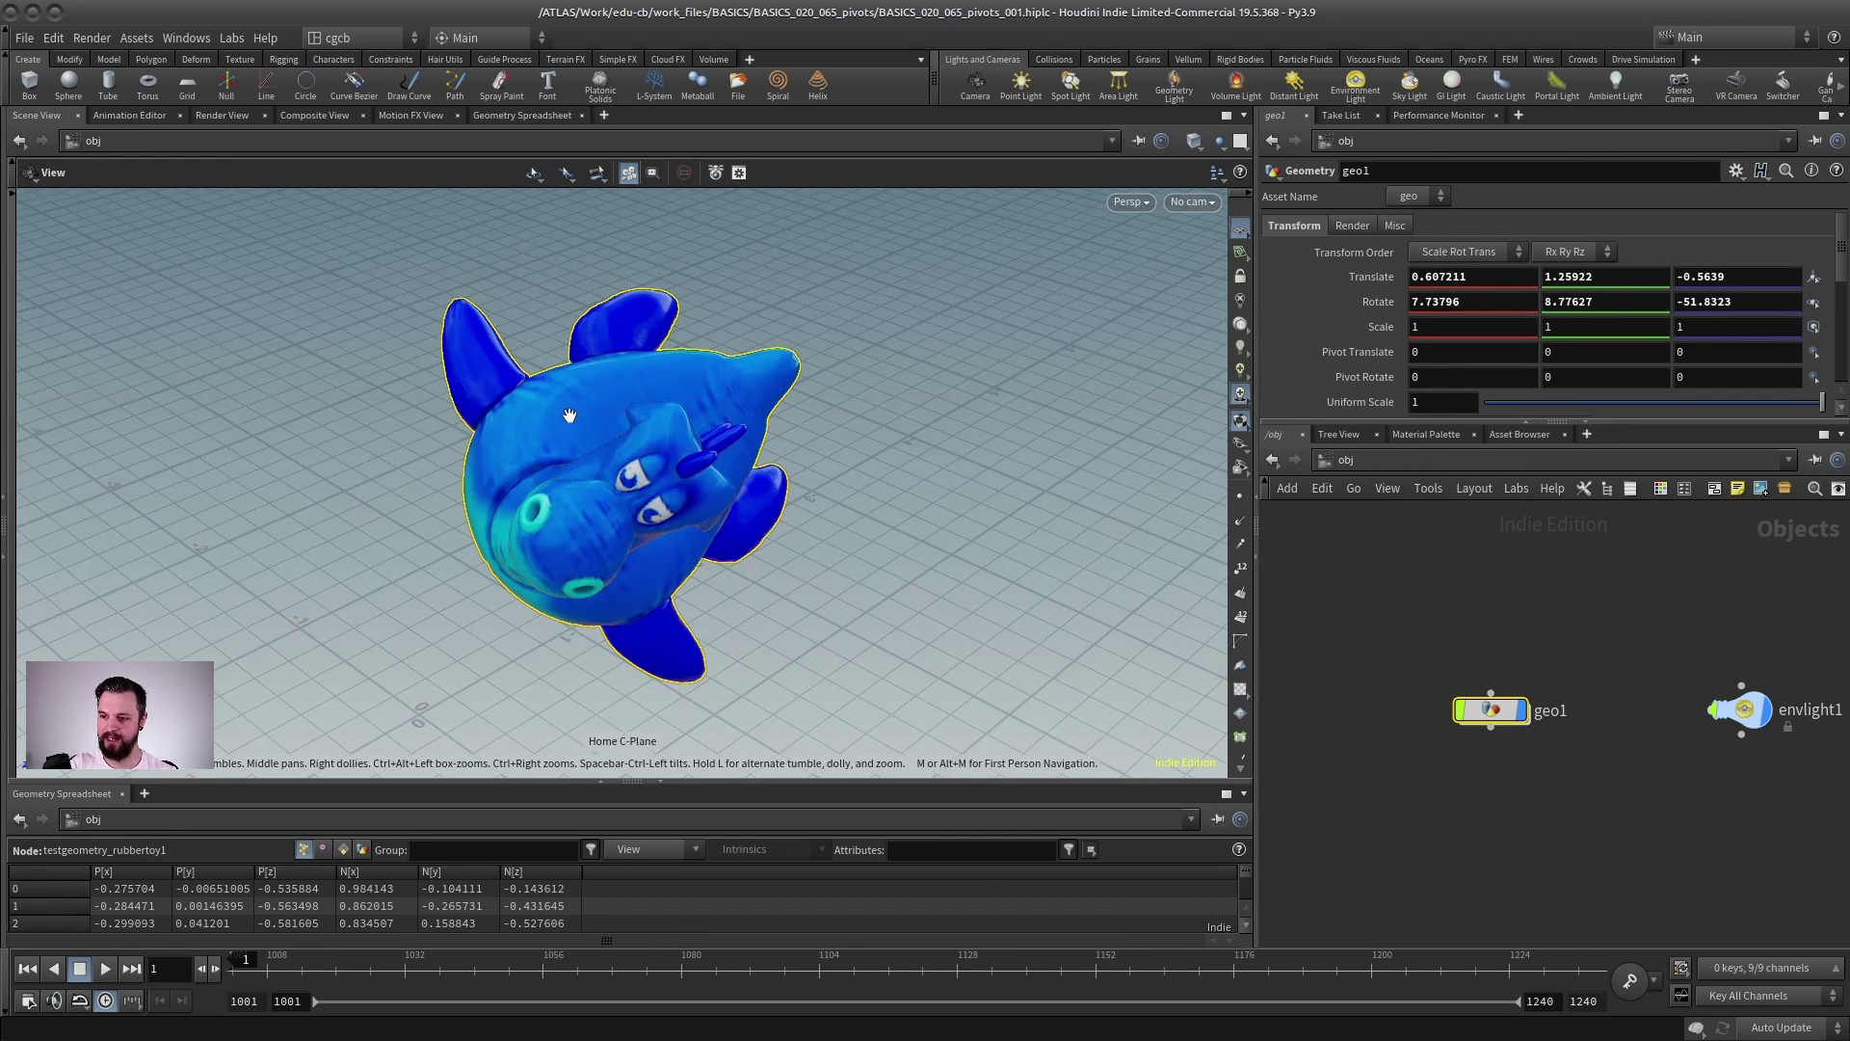
pyautogui.moveTo(636, 361); pyautogui.dragTo(679, 379)
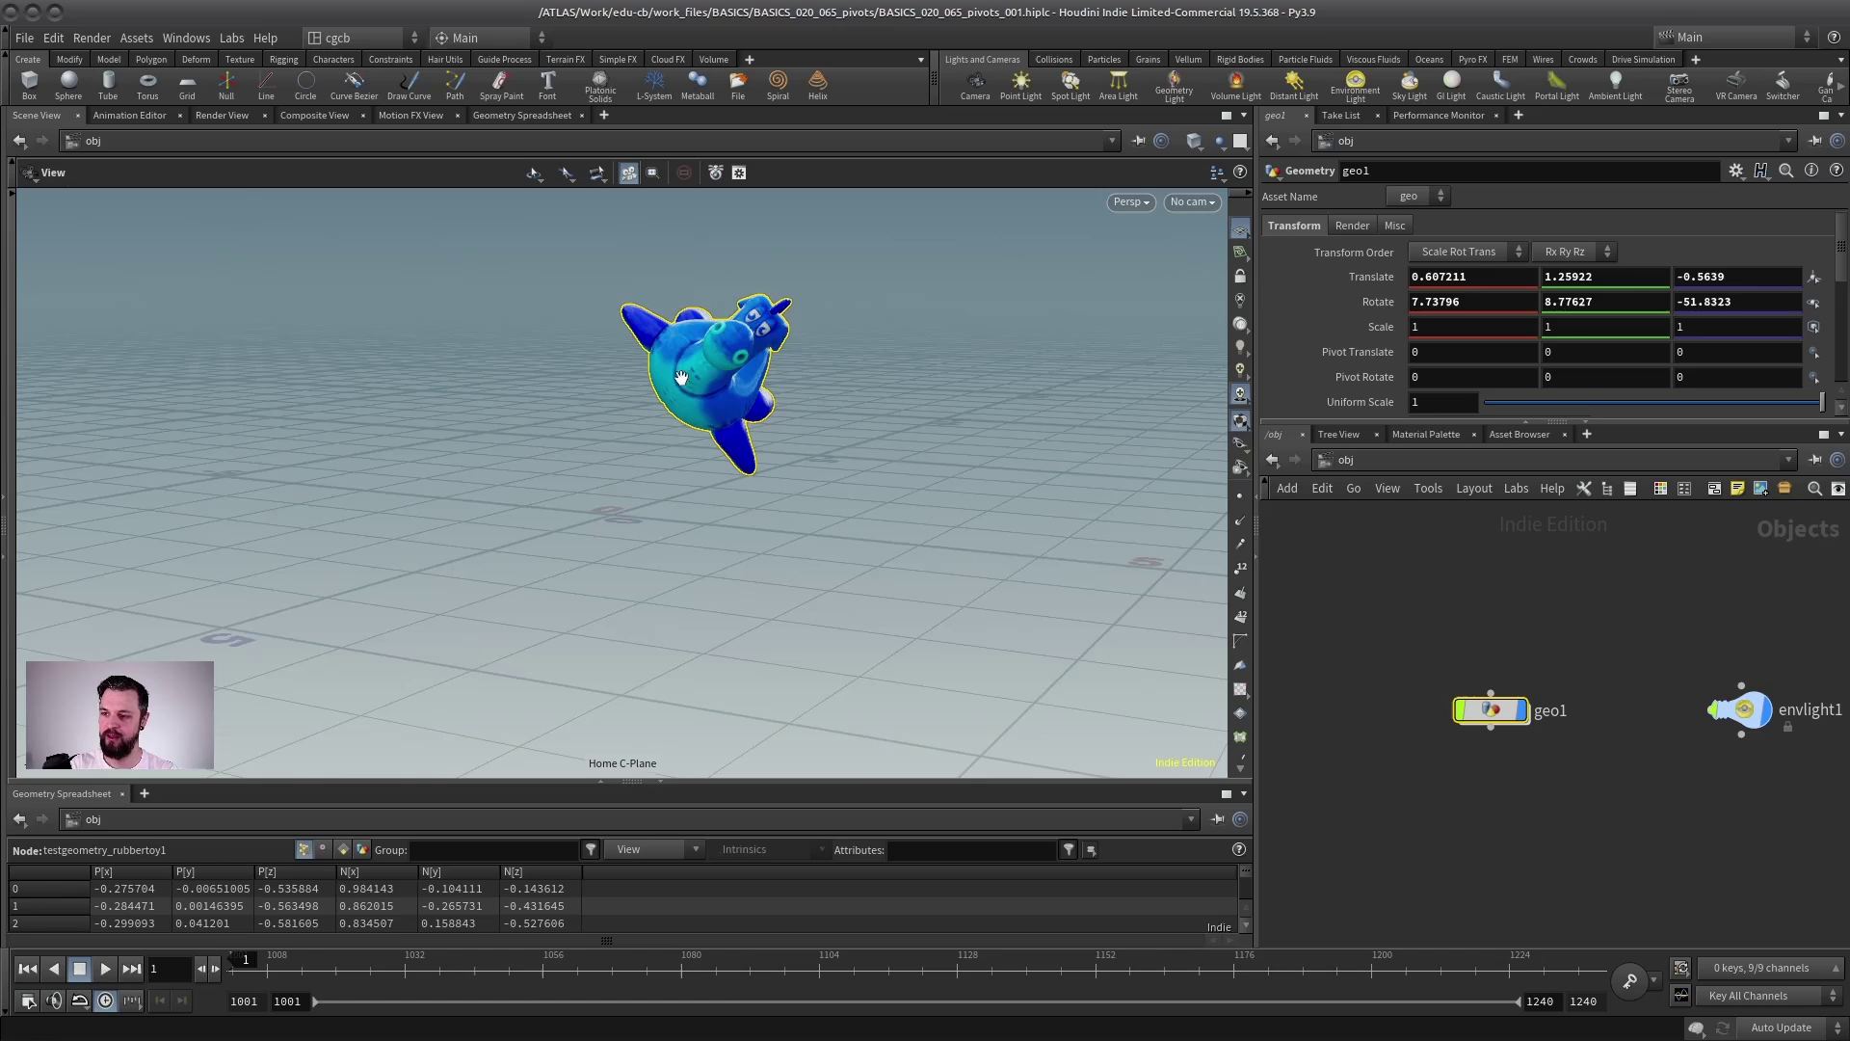
# - Reset the geometry object's translation to 0, 0, 0
pyautogui.doubleClick(1462, 277)
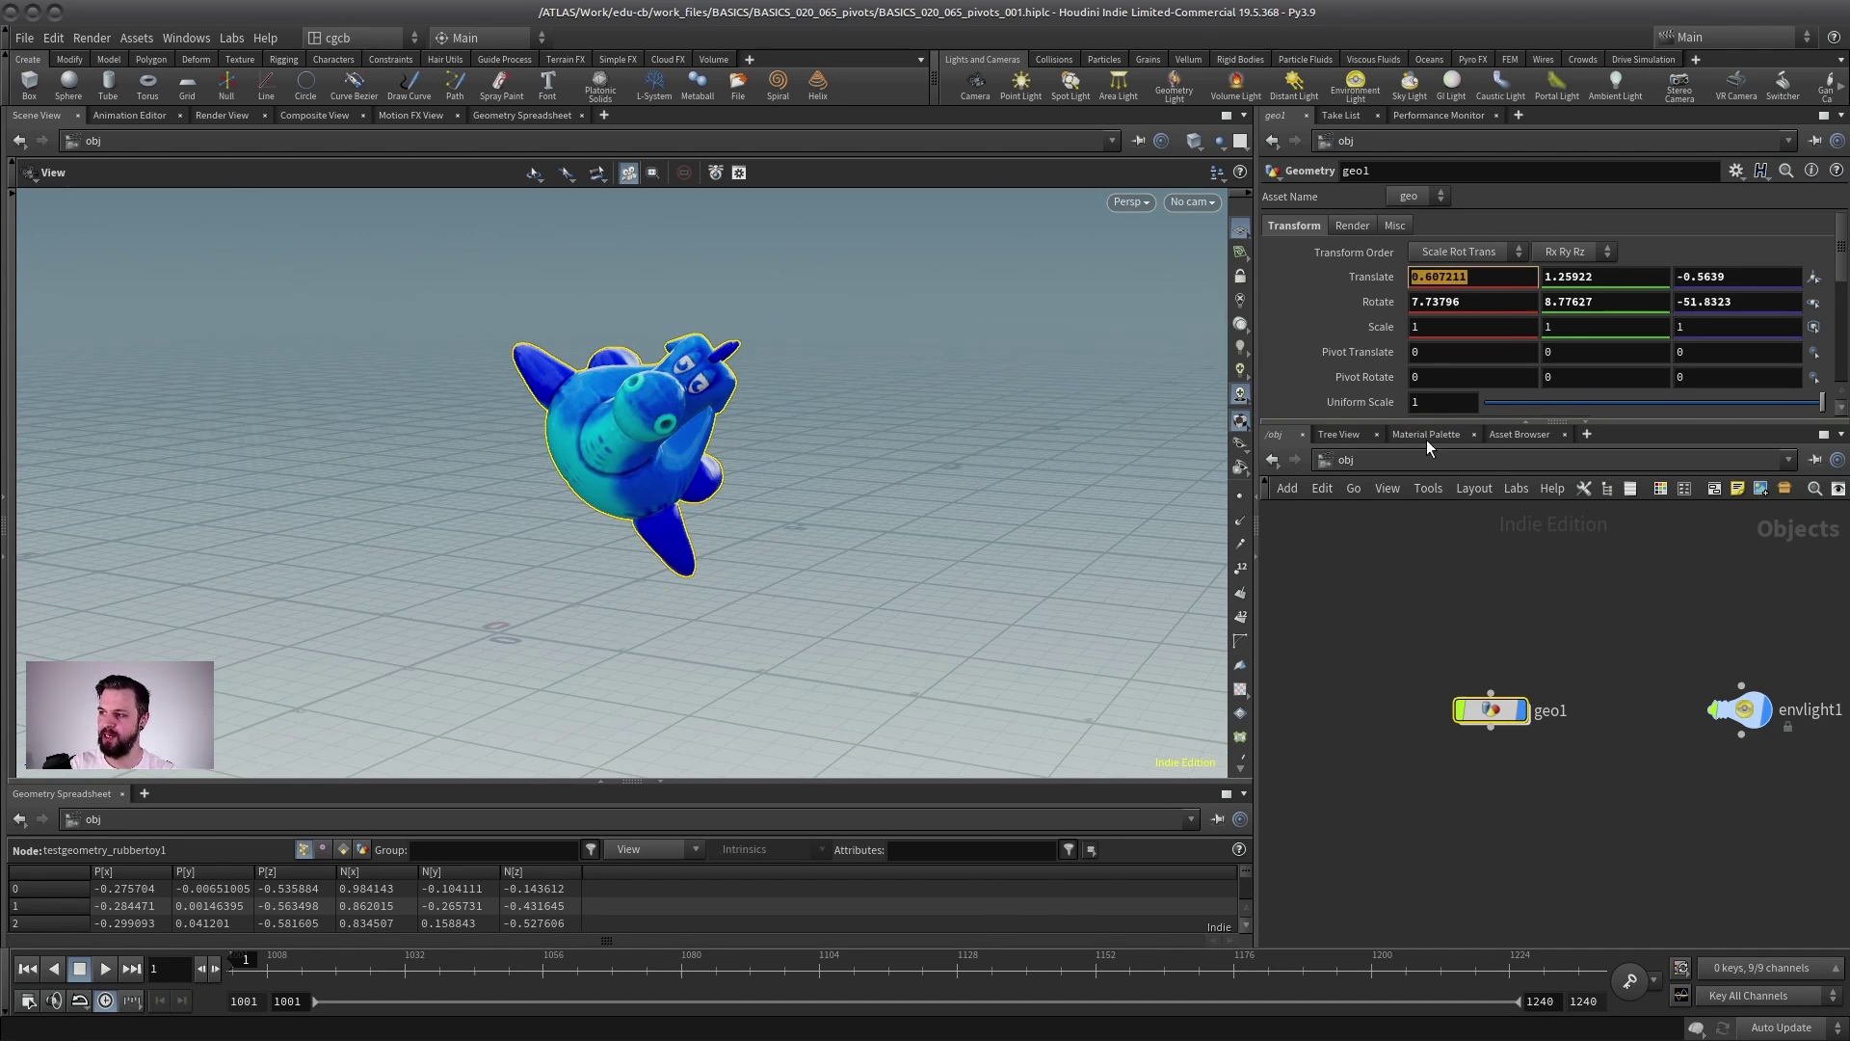
pyautogui.write('0')
pyautogui.press('Tab')
pyautogui.write('0')
pyautogui.press('Tab')
pyautogui.write('0')
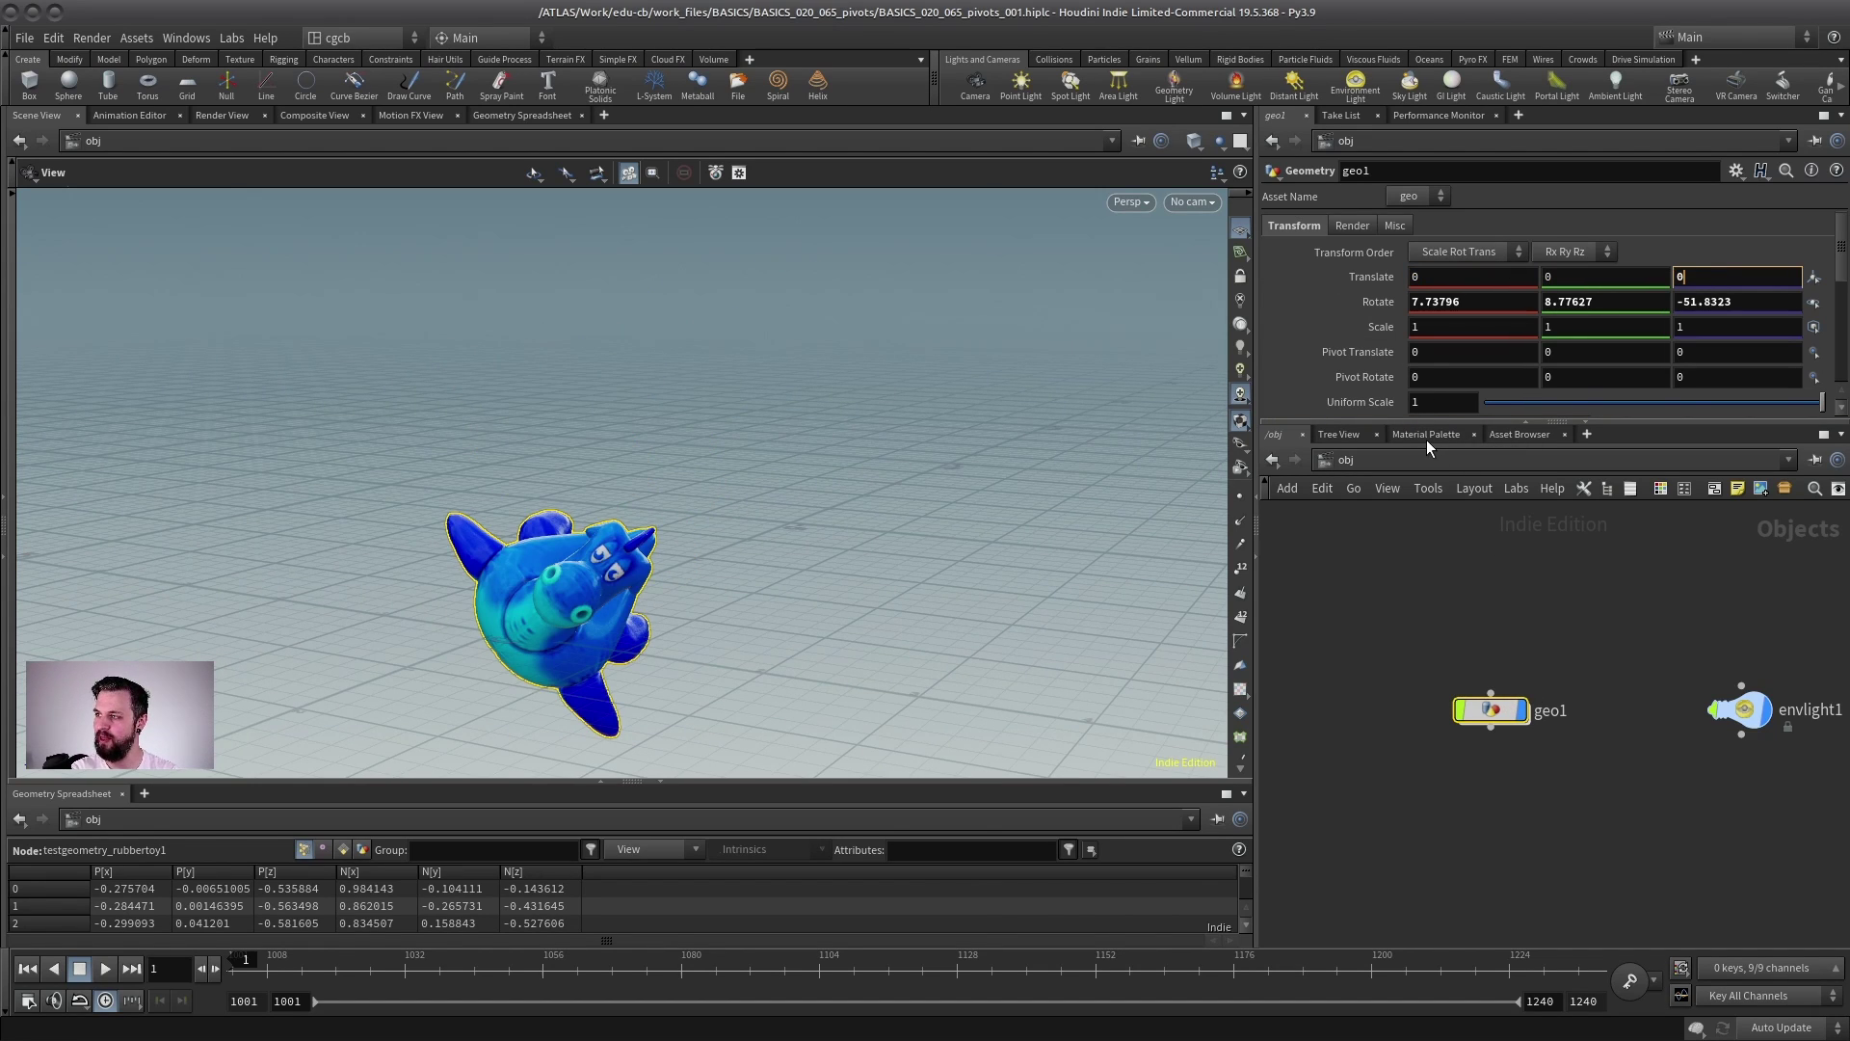
# - Reset the geometry object's rotation to 0, 0, 0 so the rubber toy stands upright
pyautogui.press('Tab')
pyautogui.write('0')
pyautogui.press('Tab')
pyautogui.write('0')
pyautogui.press('Tab')
pyautogui.write('0')
pyautogui.press('Return')
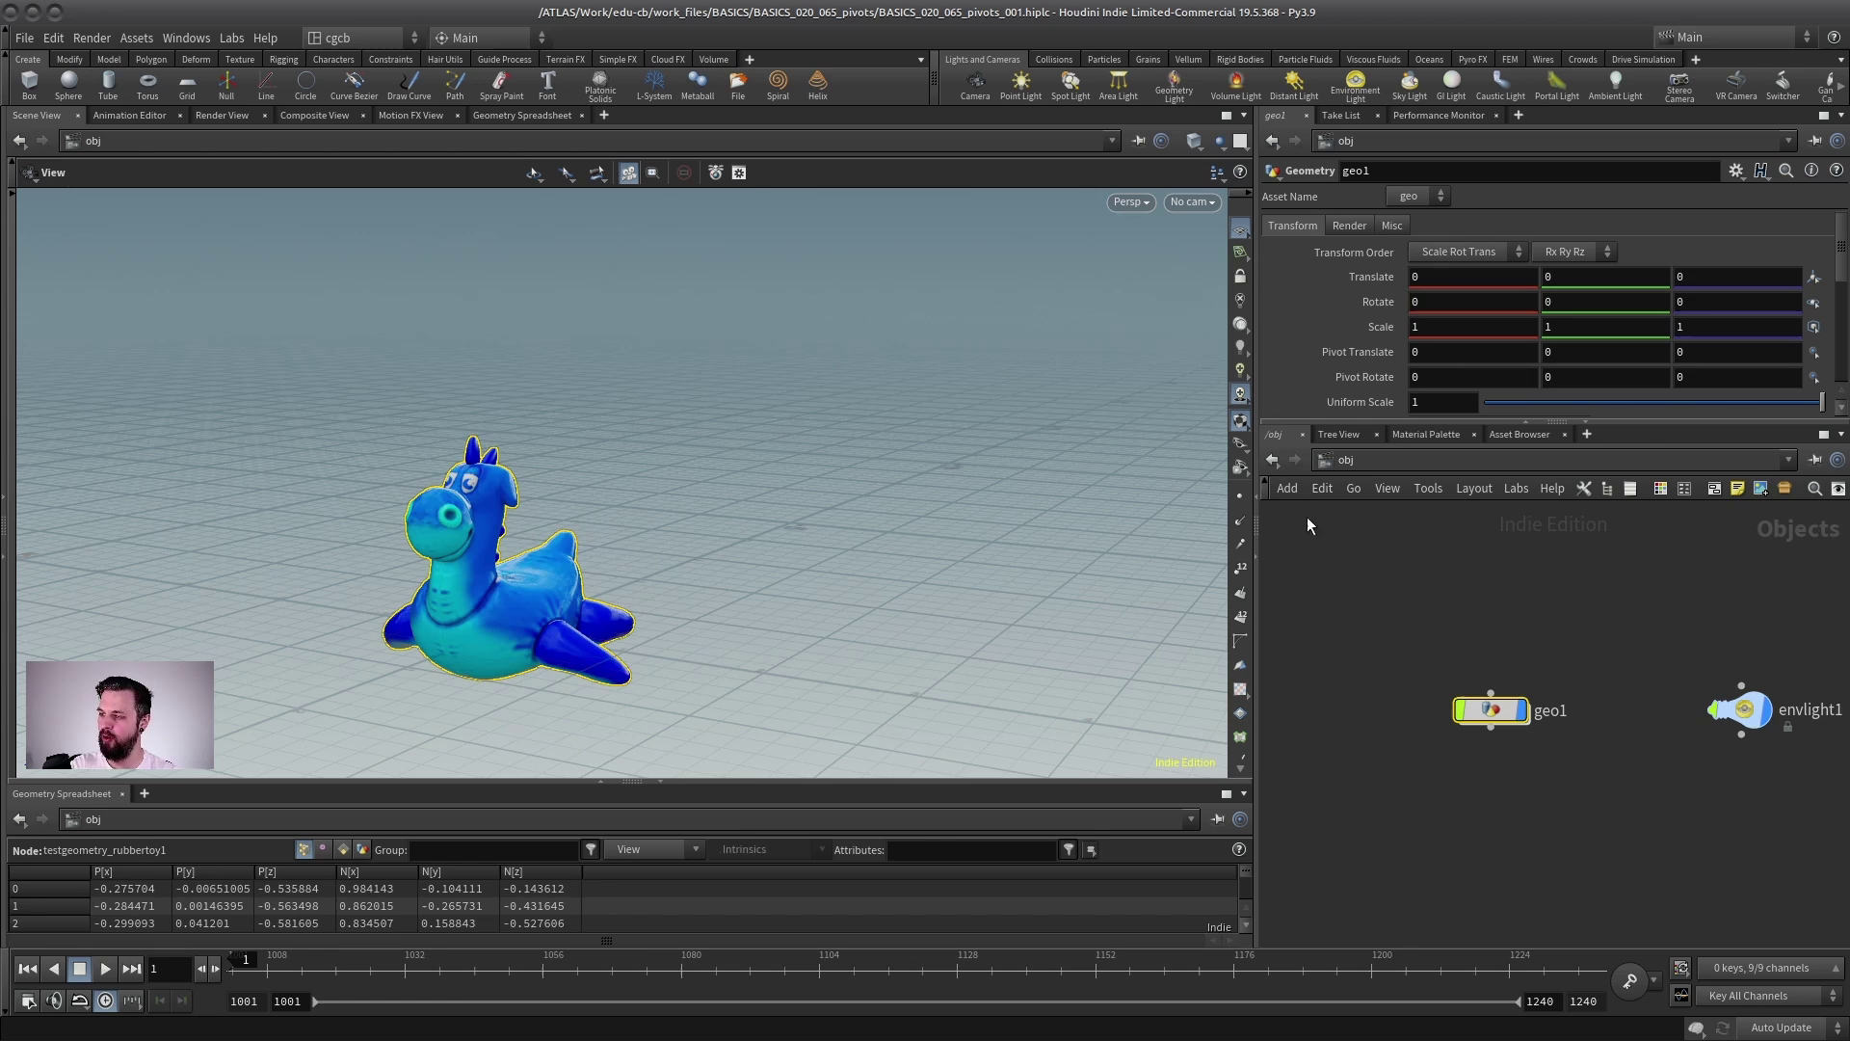
# - Select the environment light and show its transform handles in the viewport
pyautogui.moveTo(1492, 624); pyautogui.dragTo(1436, 590, button='middle')
pyautogui.moveTo(1433, 682)
pyautogui.mouseDown()
pyautogui.moveTo(1424, 665)
pyautogui.moveTo(1433, 682)
pyautogui.mouseUp()
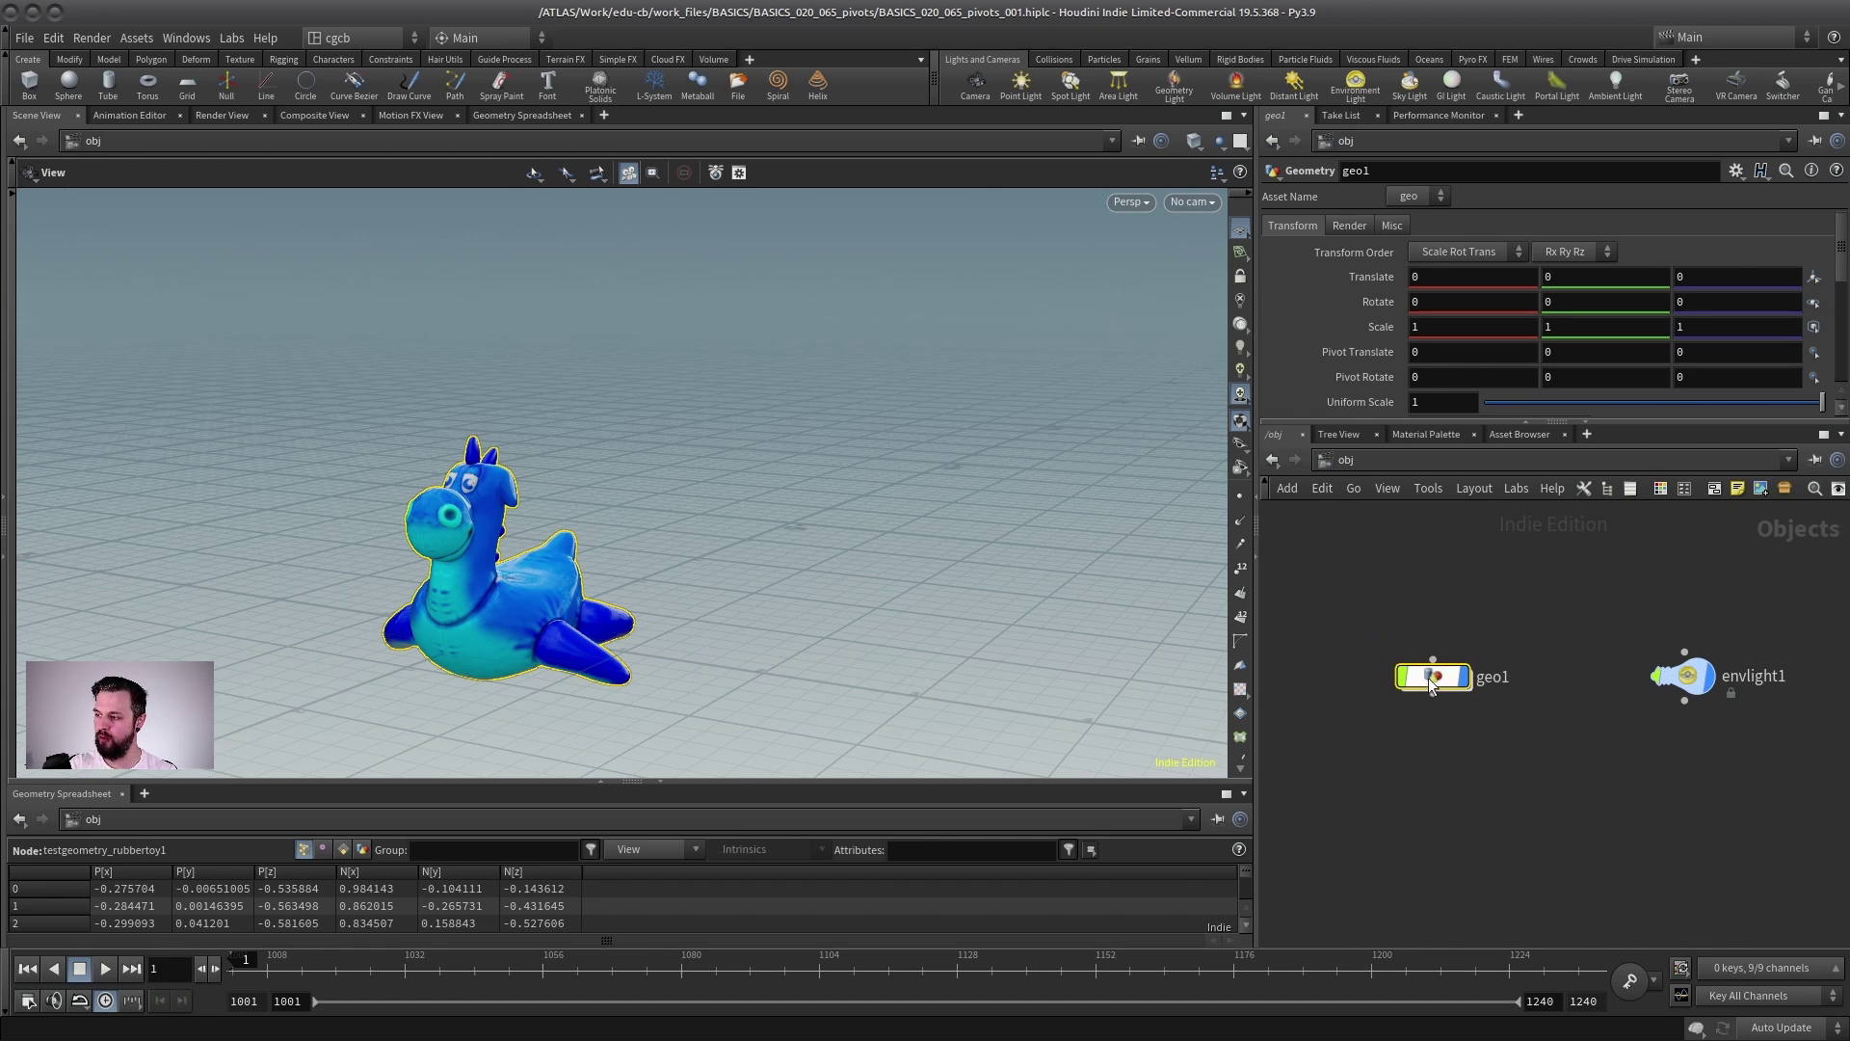
pyautogui.scroll(-2, 1470, 610)
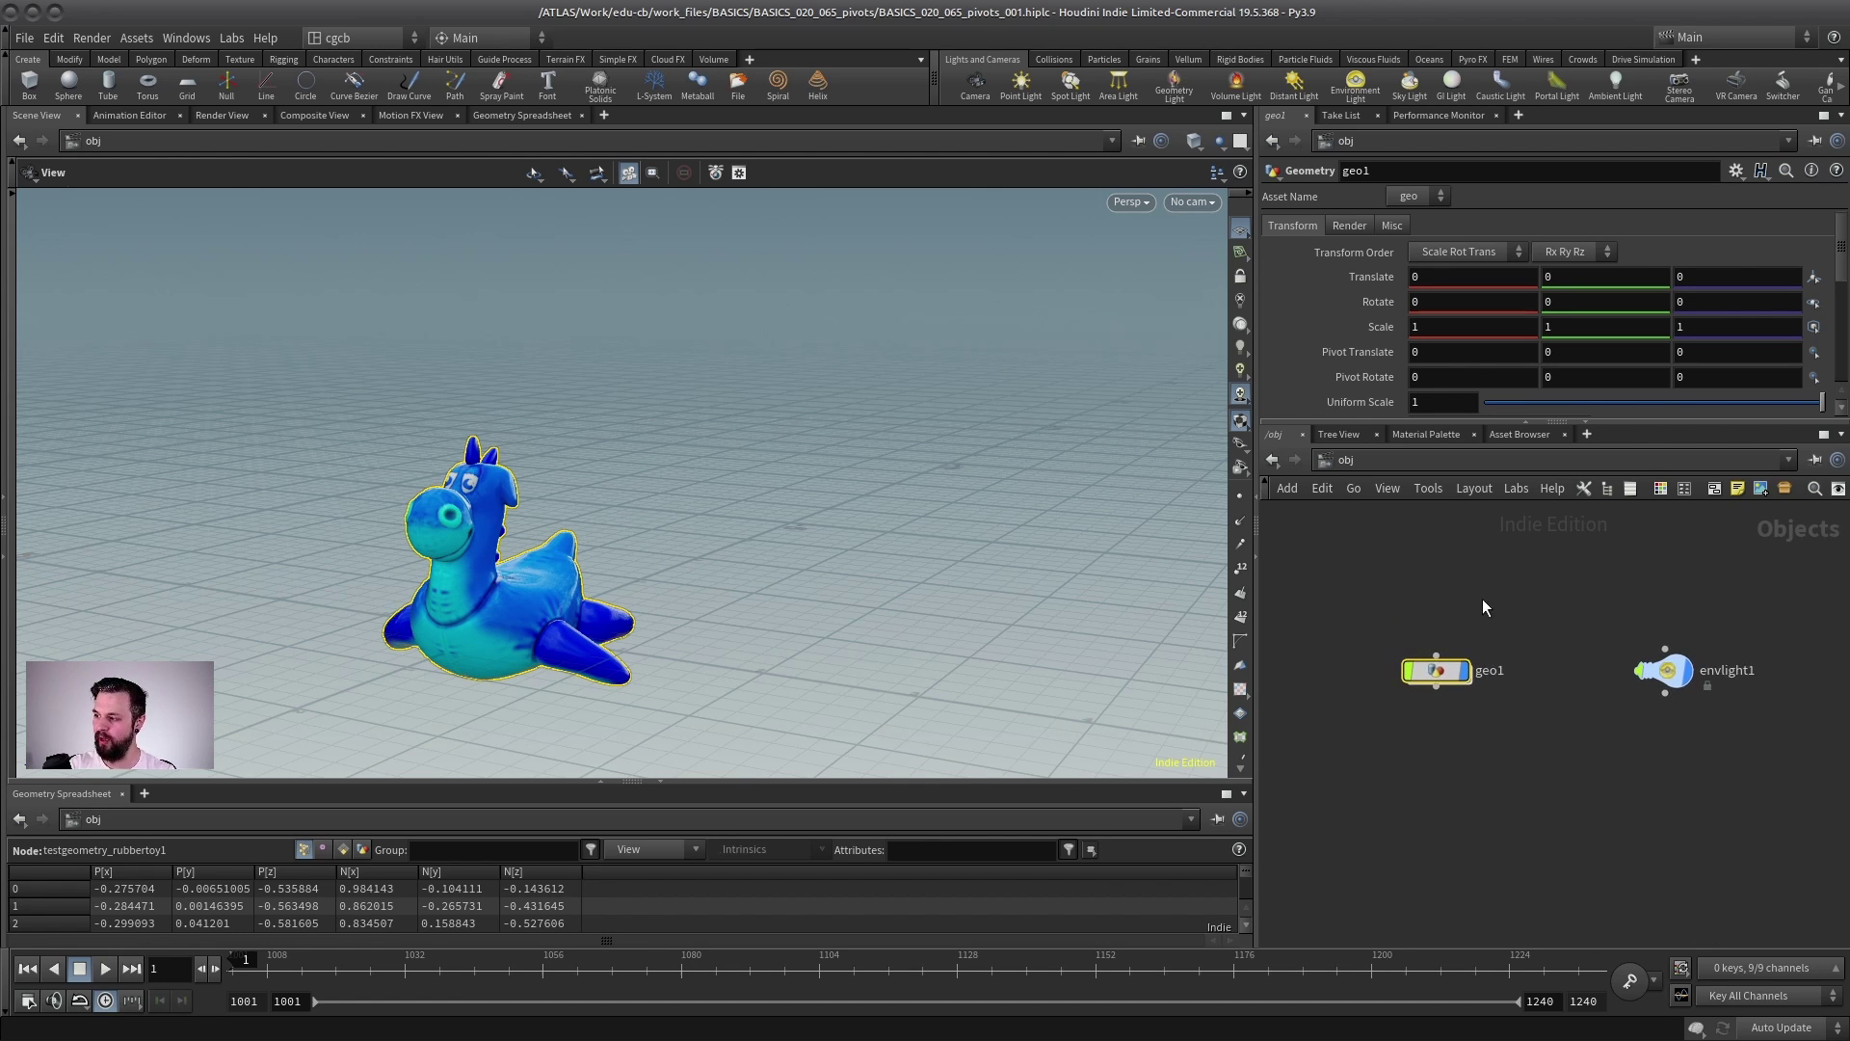
pyautogui.moveTo(1407, 679)
pyautogui.mouseDown()
pyautogui.moveTo(1445, 616)
pyautogui.moveTo(1439, 682)
pyautogui.mouseUp()
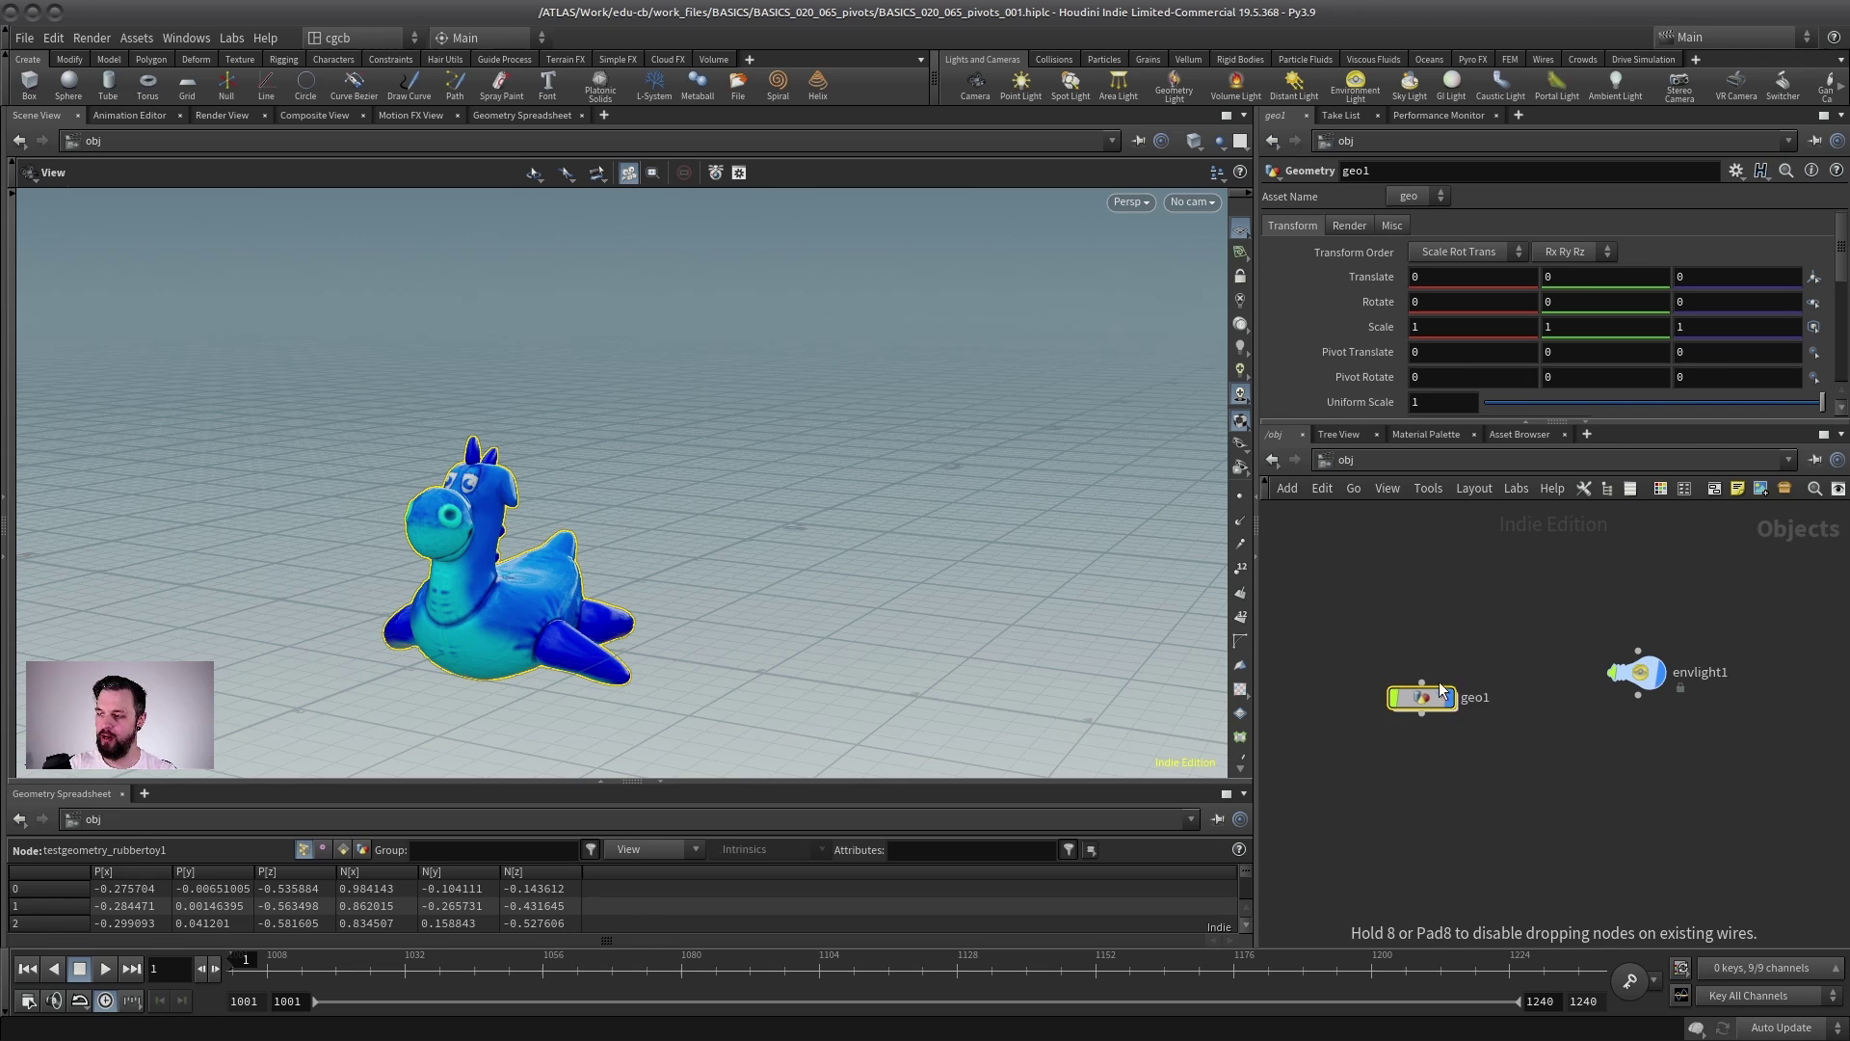
pyautogui.moveTo(1563, 617); pyautogui.dragTo(1540, 618, button='middle')
pyautogui.click(1614, 671)
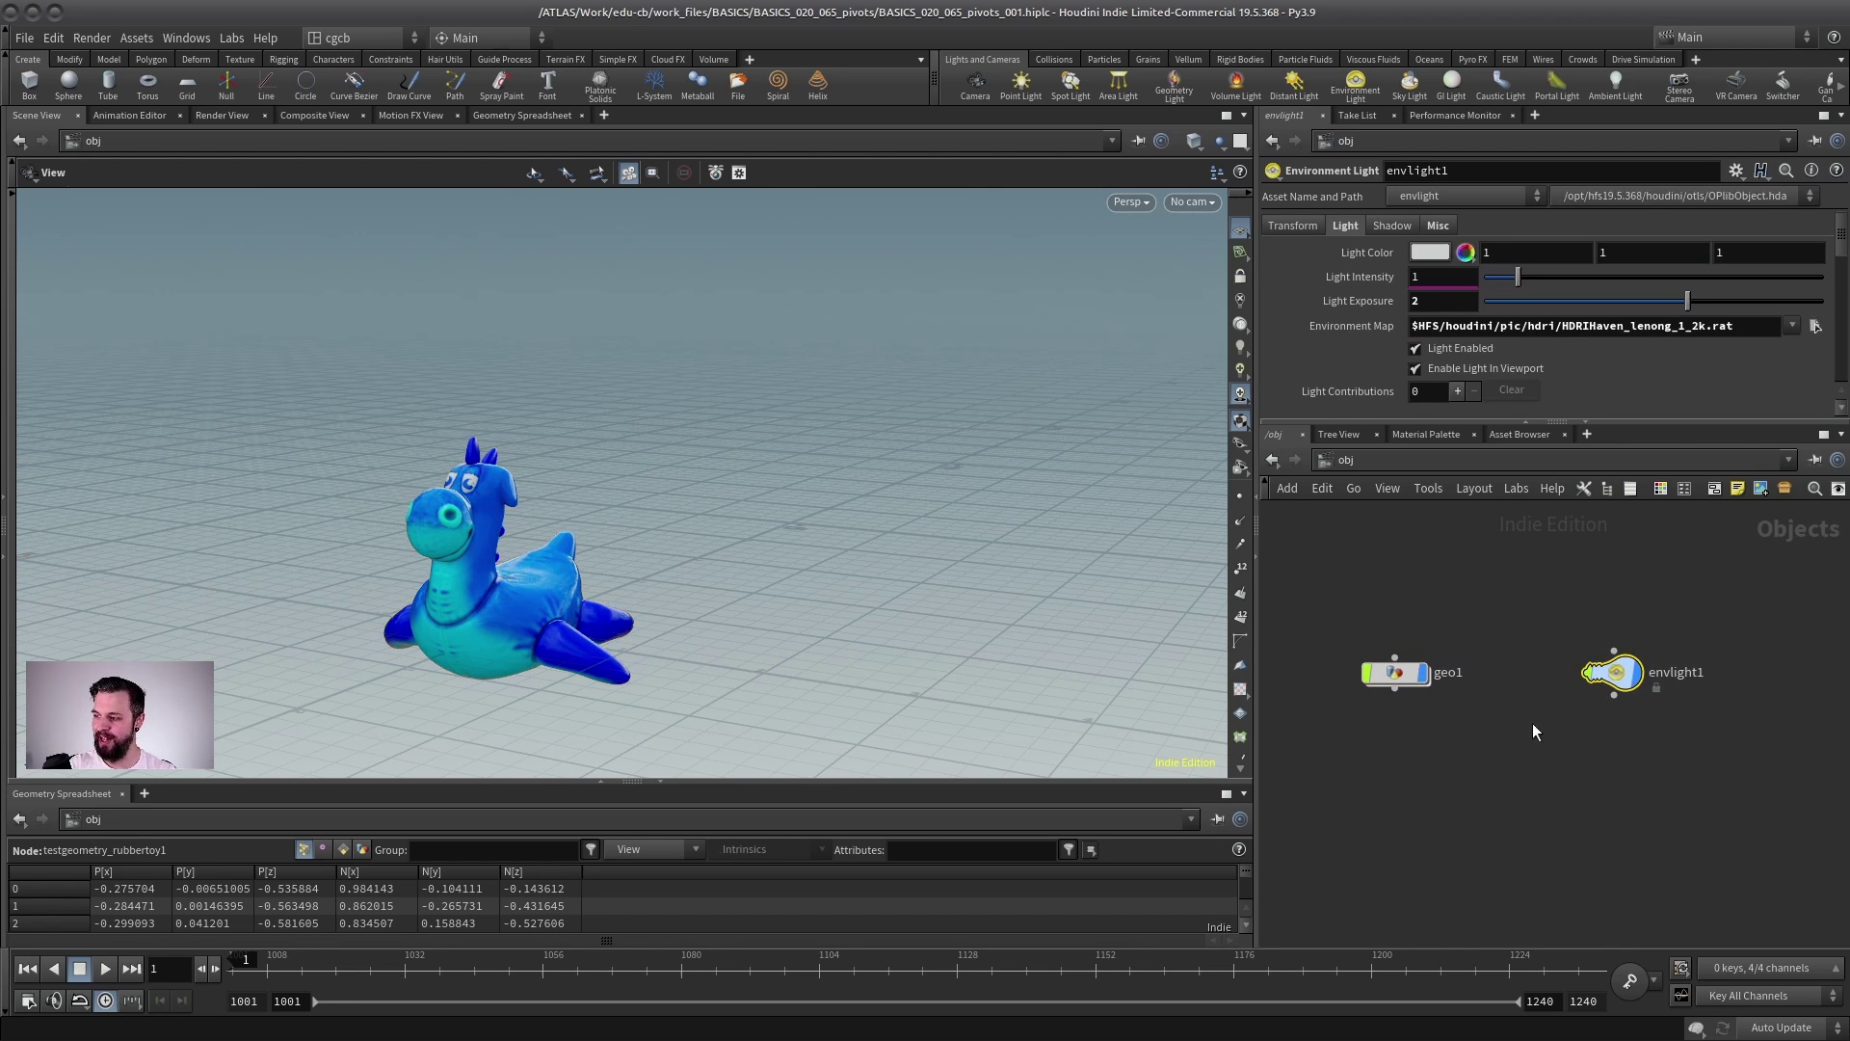
pyautogui.press('Return')
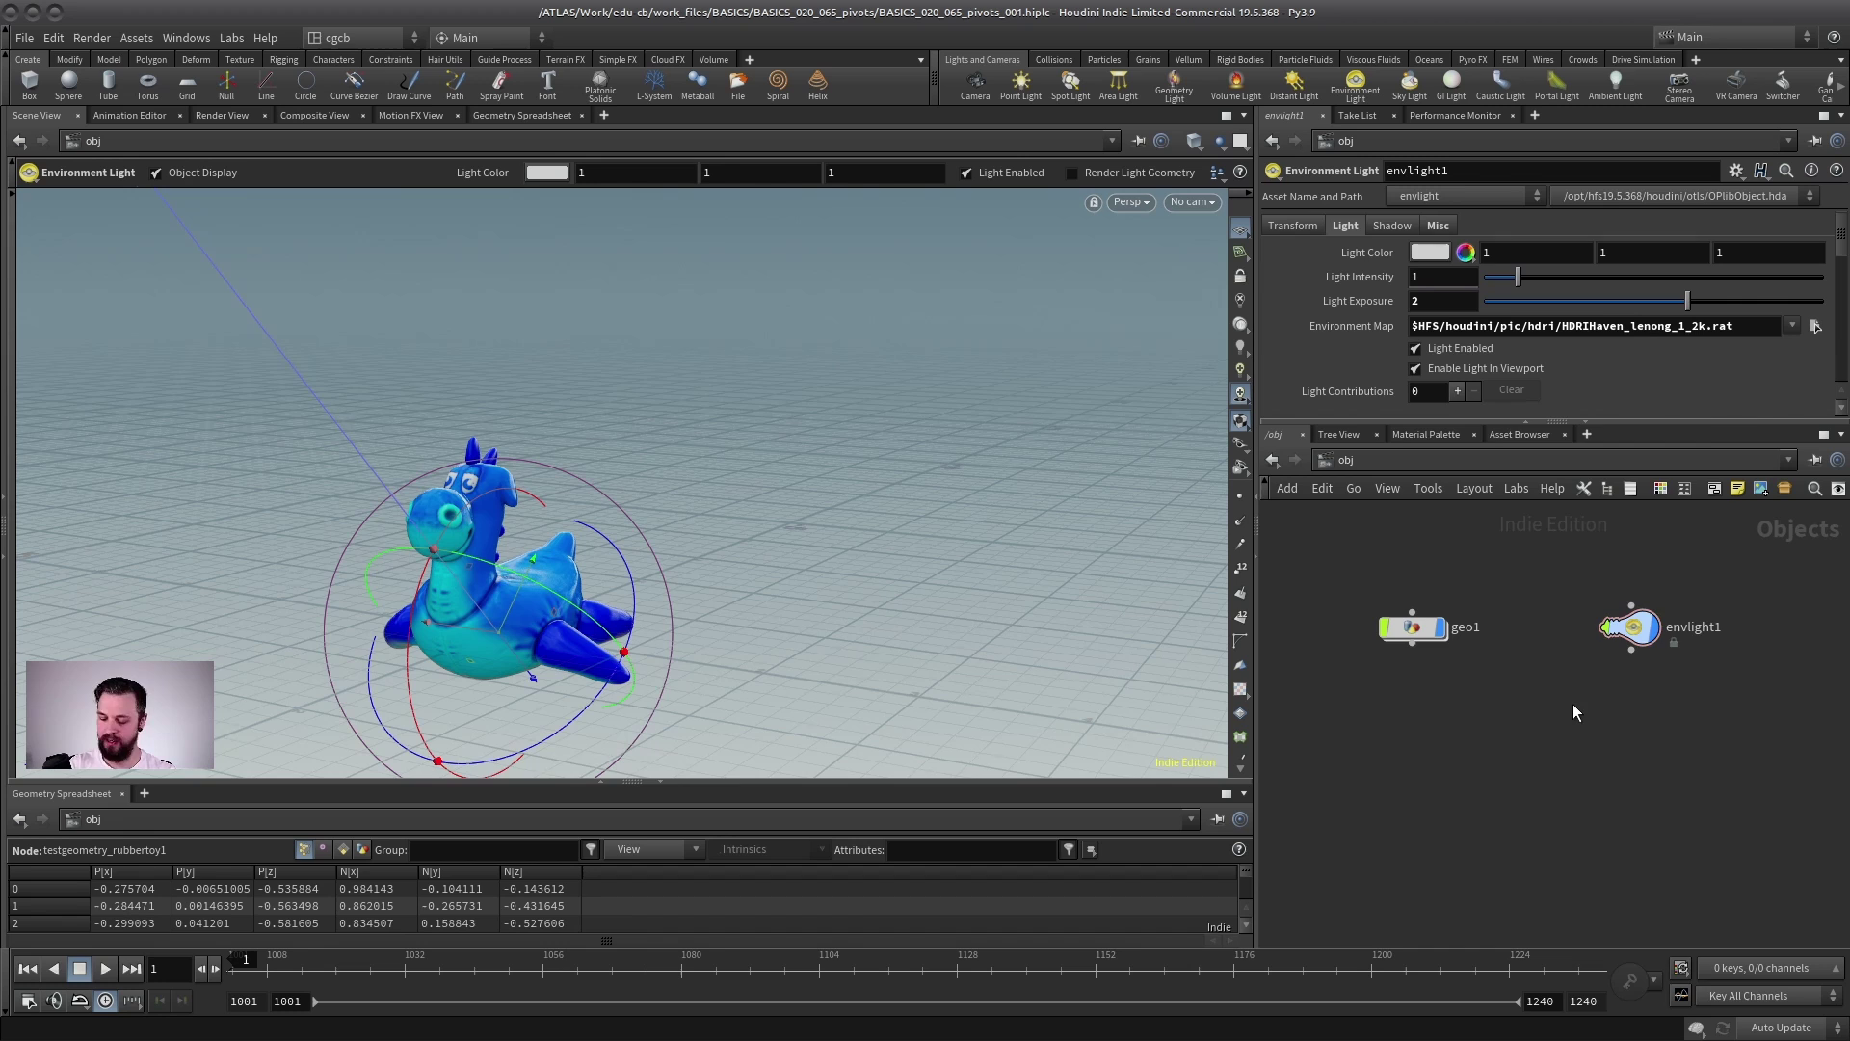
# - Add a Light object to the object network, placed below the environment light
pyautogui.press('Tab')
pyautogui.write('light')
pyautogui.press('Return')
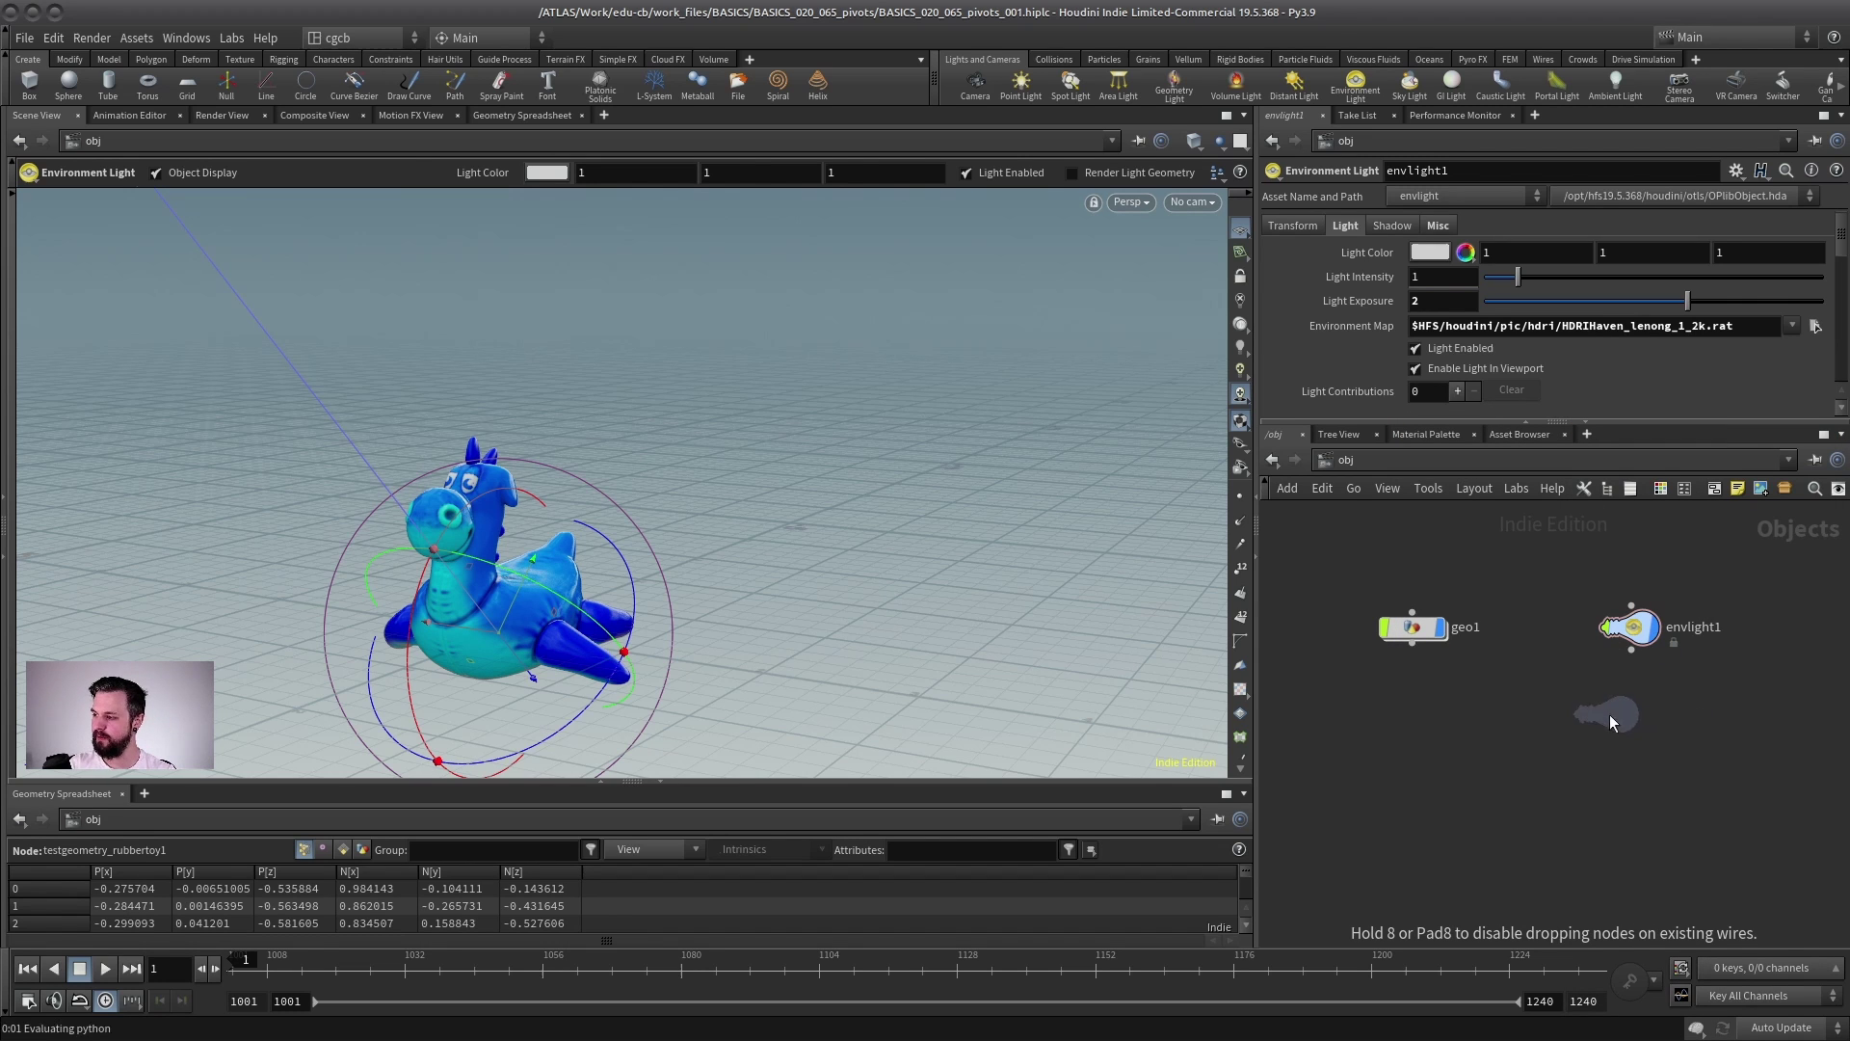
pyautogui.click(1609, 714)
# - Move the new point light from side to side, leaving it above and to the right of the rubber toy
pyautogui.moveTo(501, 621); pyautogui.dragTo(688, 389)
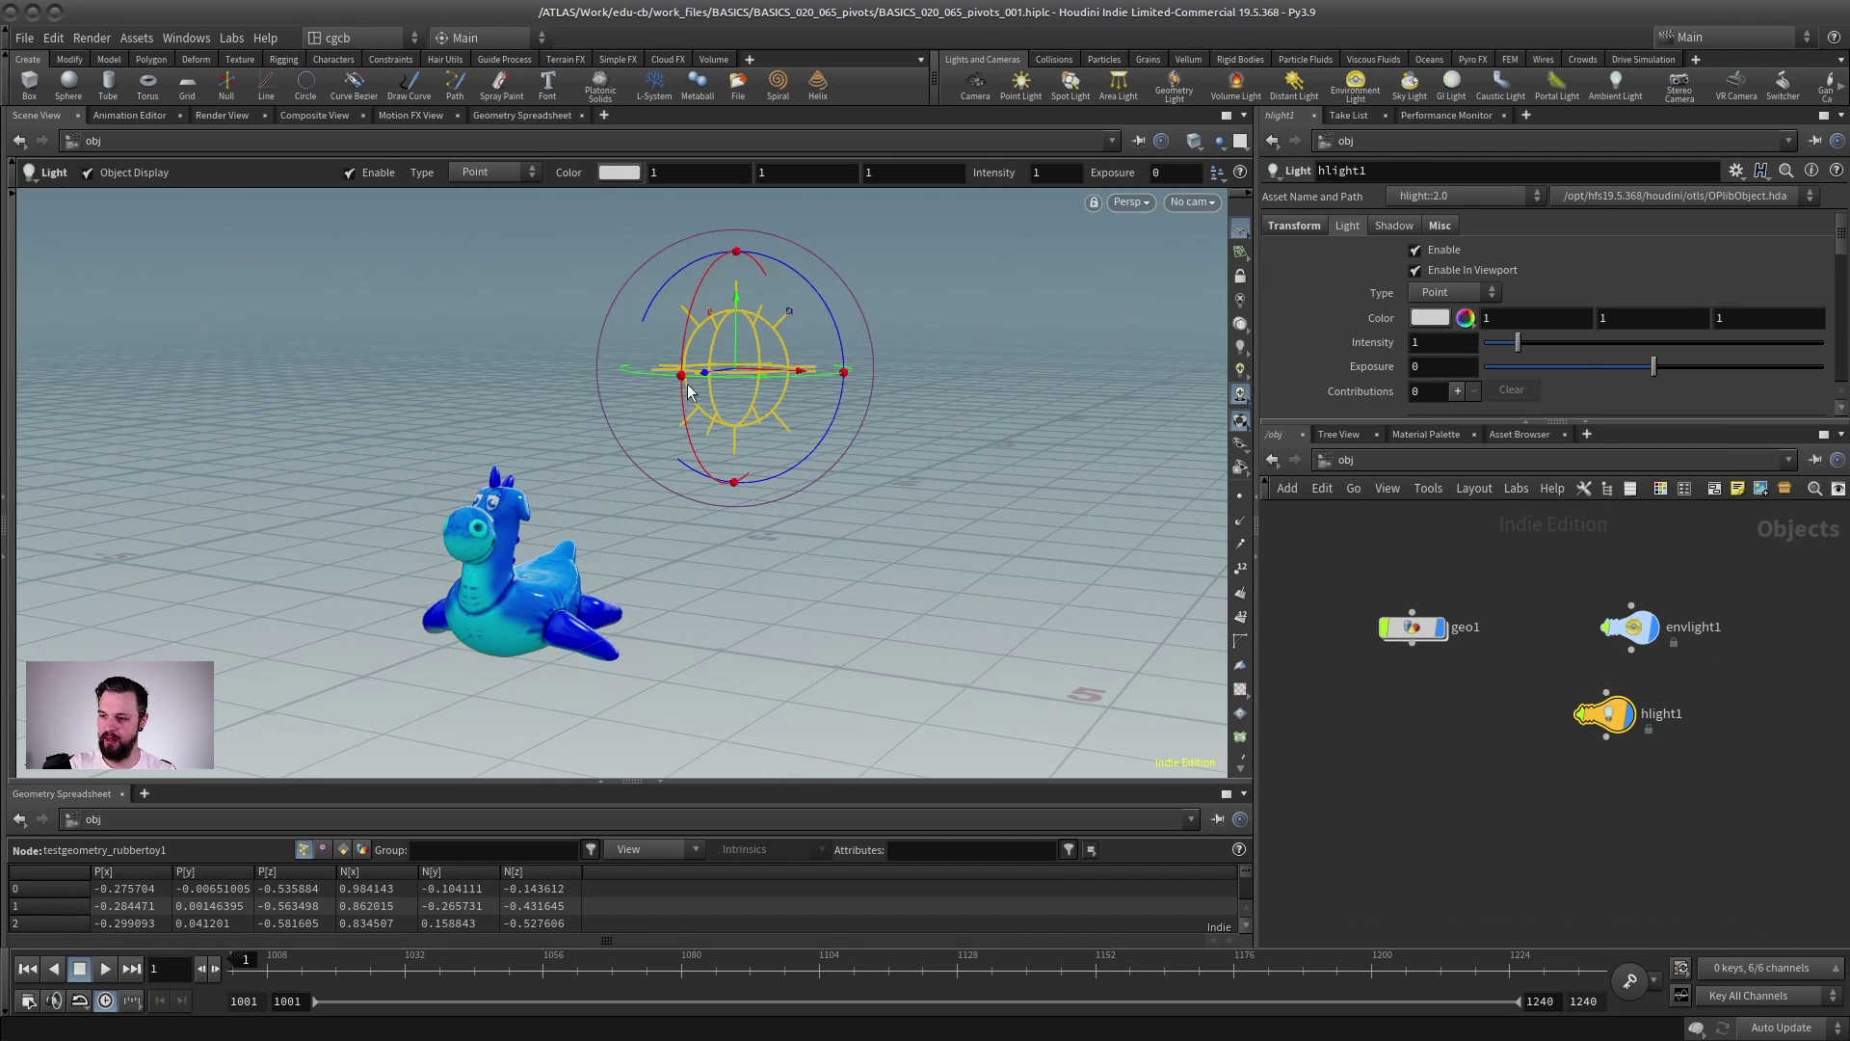
pyautogui.keyDown('alt'); pyautogui.moveTo(687, 385); pyautogui.dragTo(826, 427, button='middle'); pyautogui.keyUp('alt')
pyautogui.moveTo(809, 417); pyautogui.dragTo(258, 368)
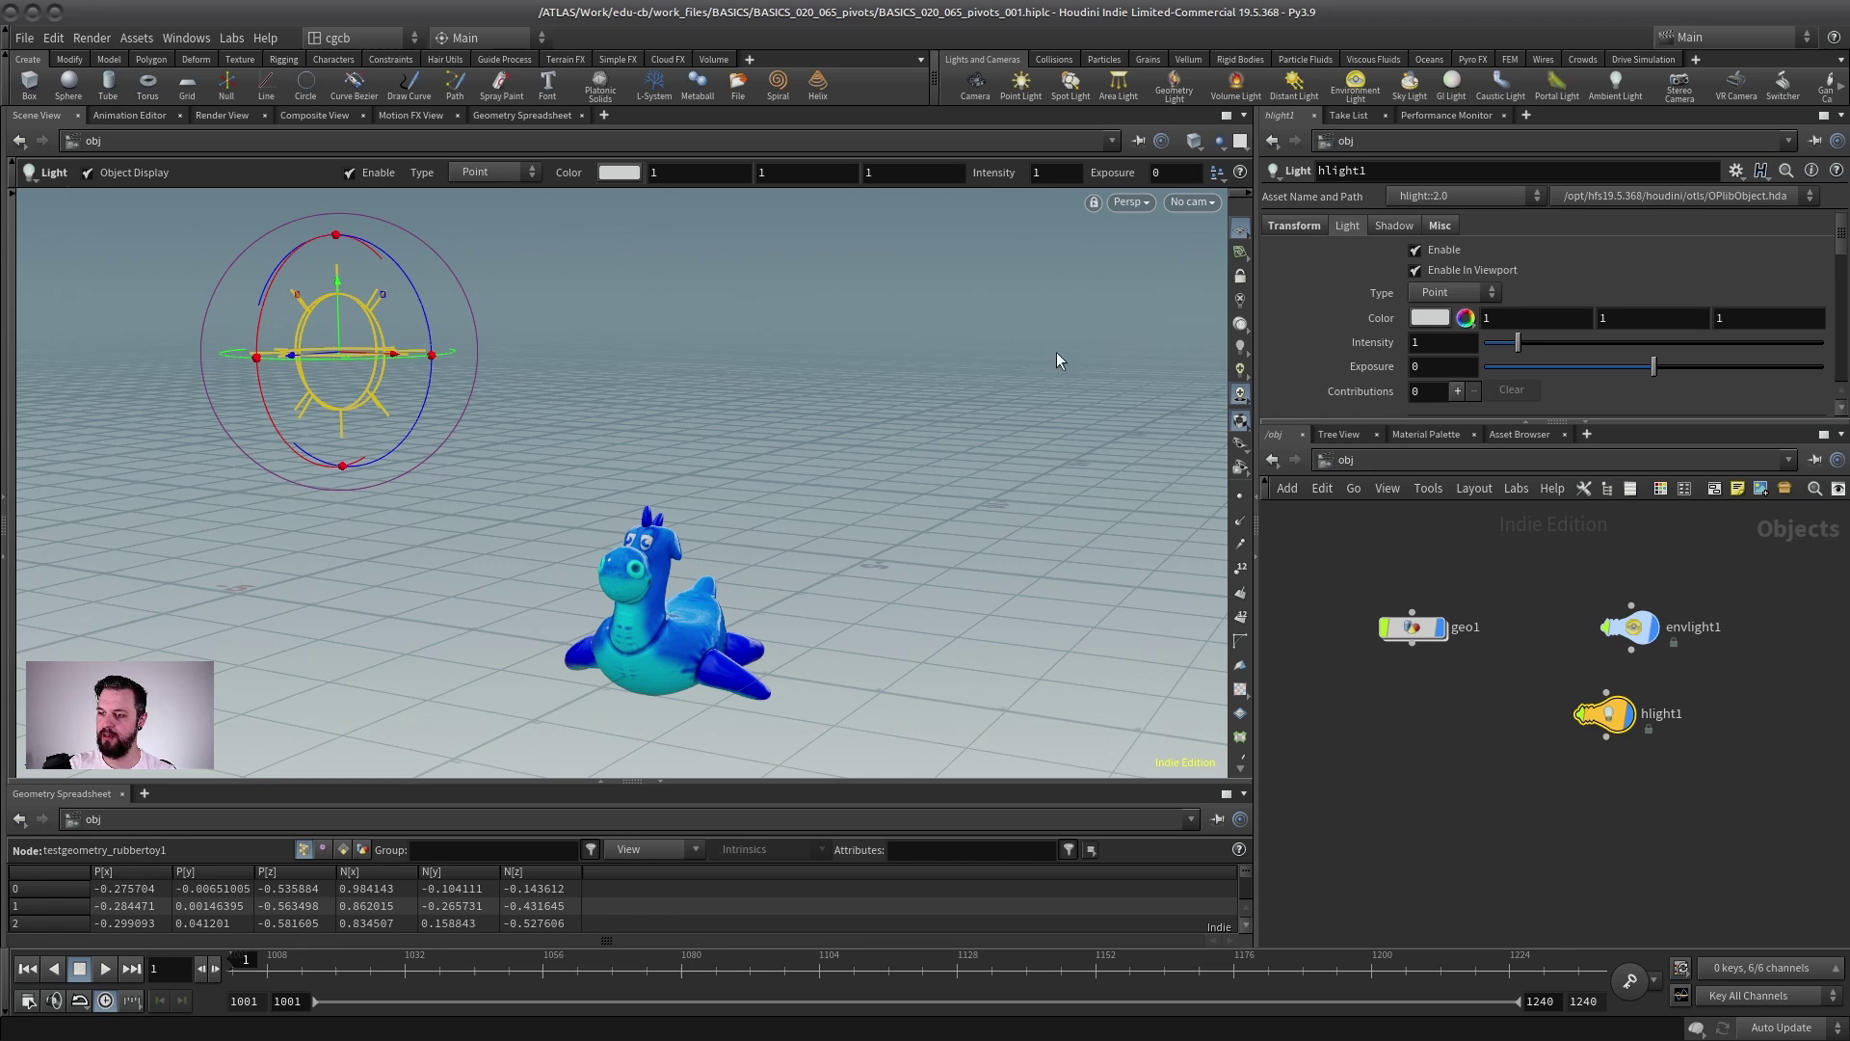
pyautogui.moveTo(1607, 714); pyautogui.dragTo(1631, 735)
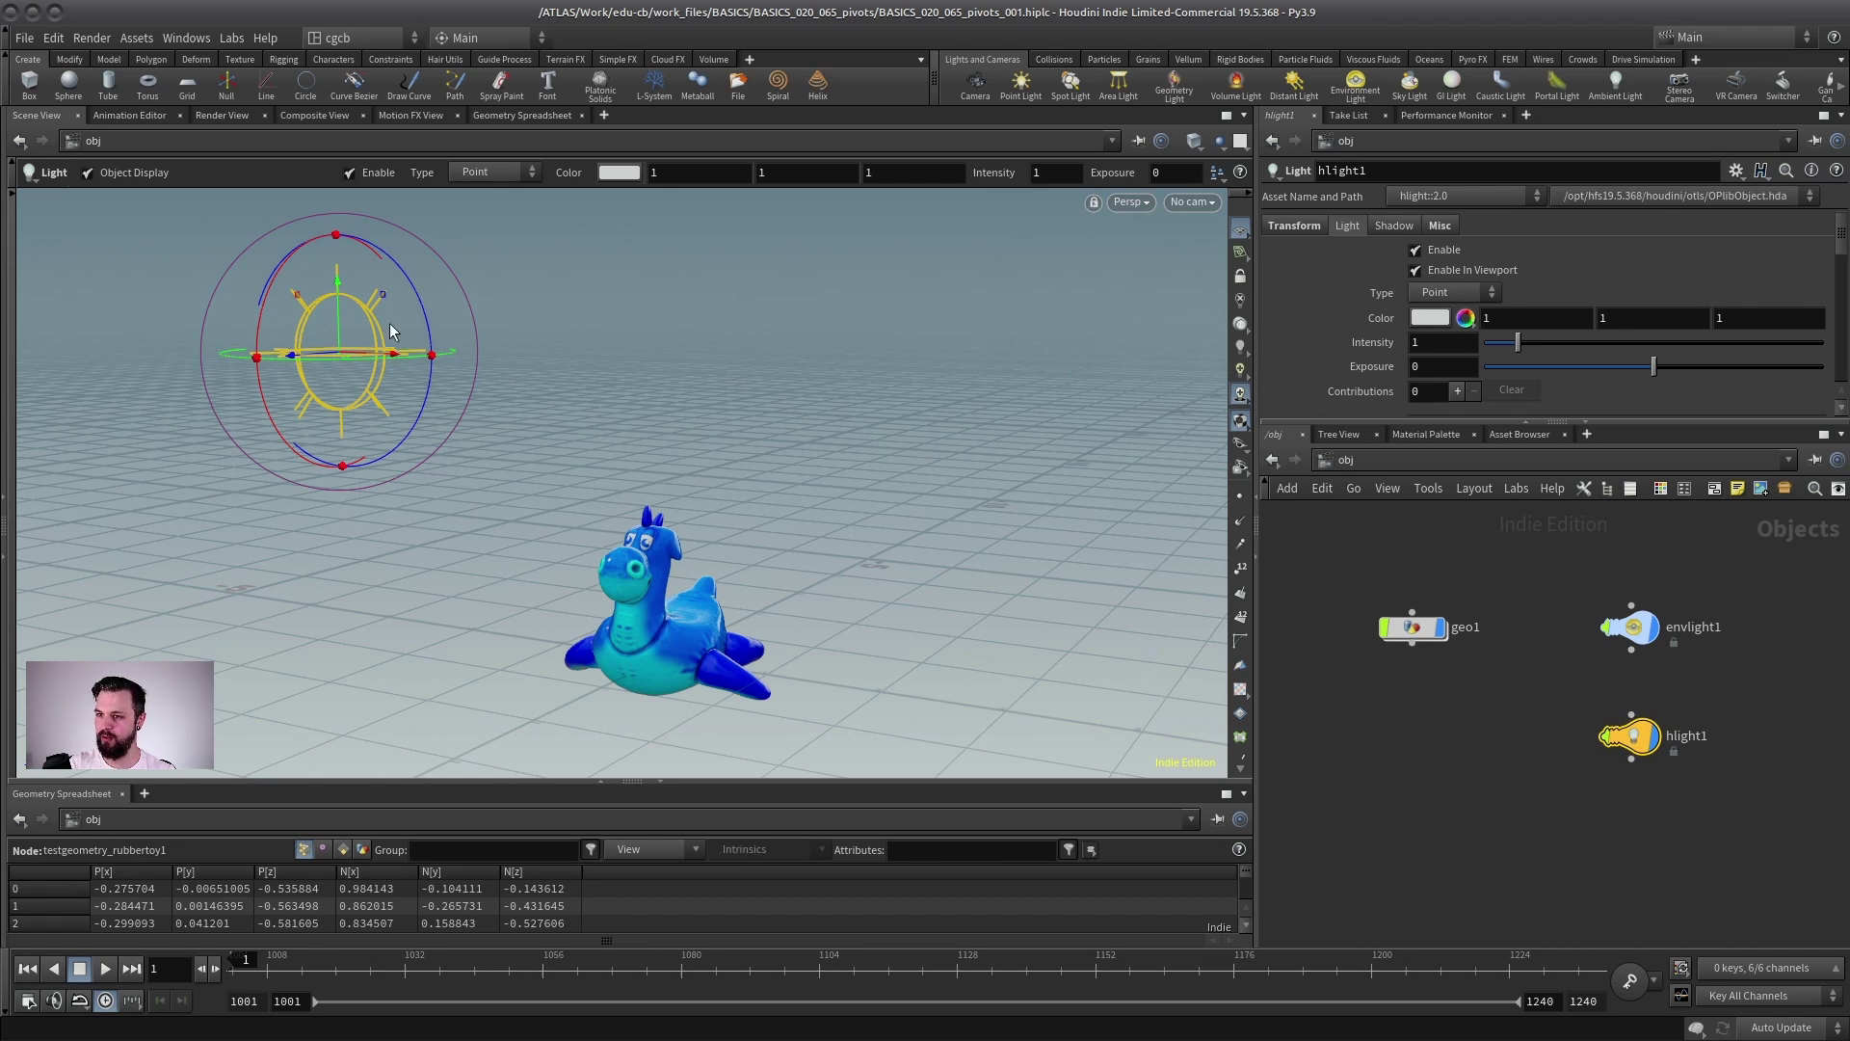
pyautogui.moveTo(383, 355); pyautogui.dragTo(1028, 351)
pyautogui.moveTo(1649, 737)
pyautogui.mouseDown()
pyautogui.moveTo(1609, 757)
pyautogui.moveTo(1657, 741)
pyautogui.mouseUp()
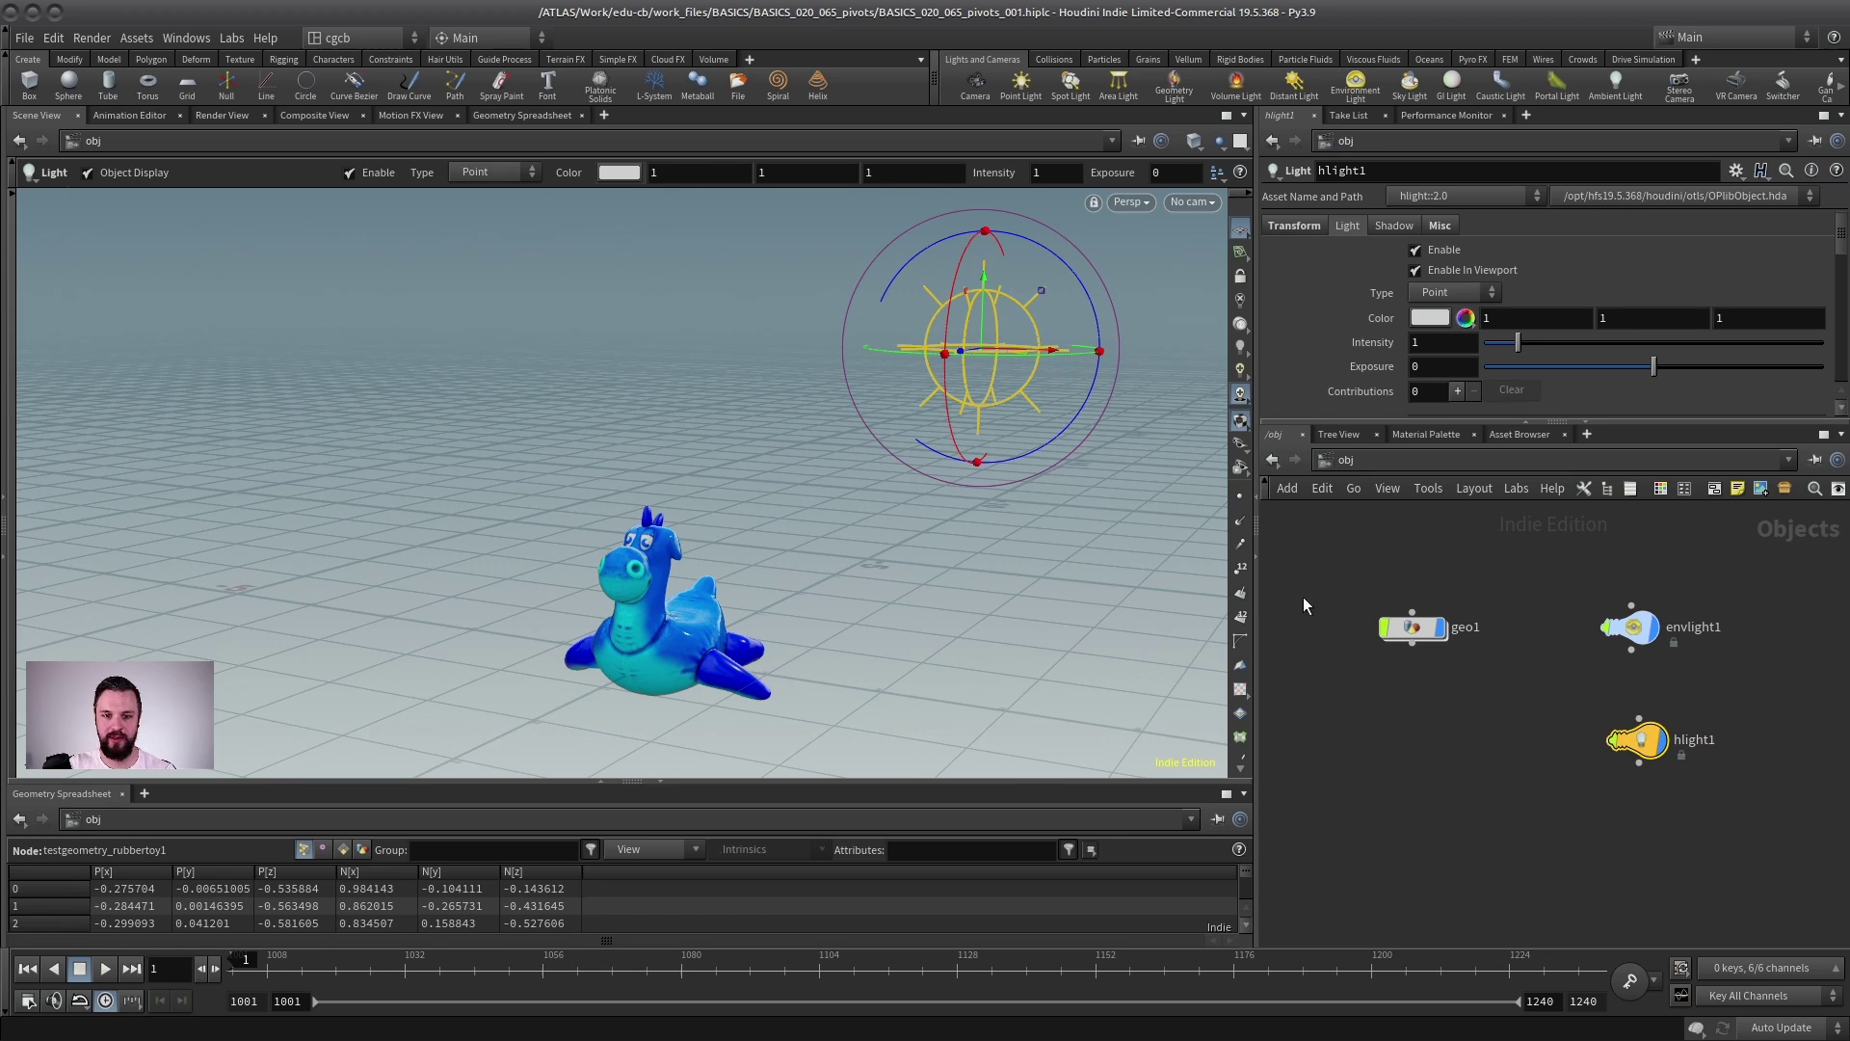
# - Add a Camera object to the network below the point light
pyautogui.moveTo(1534, 663); pyautogui.dragTo(1441, 611, button='middle')
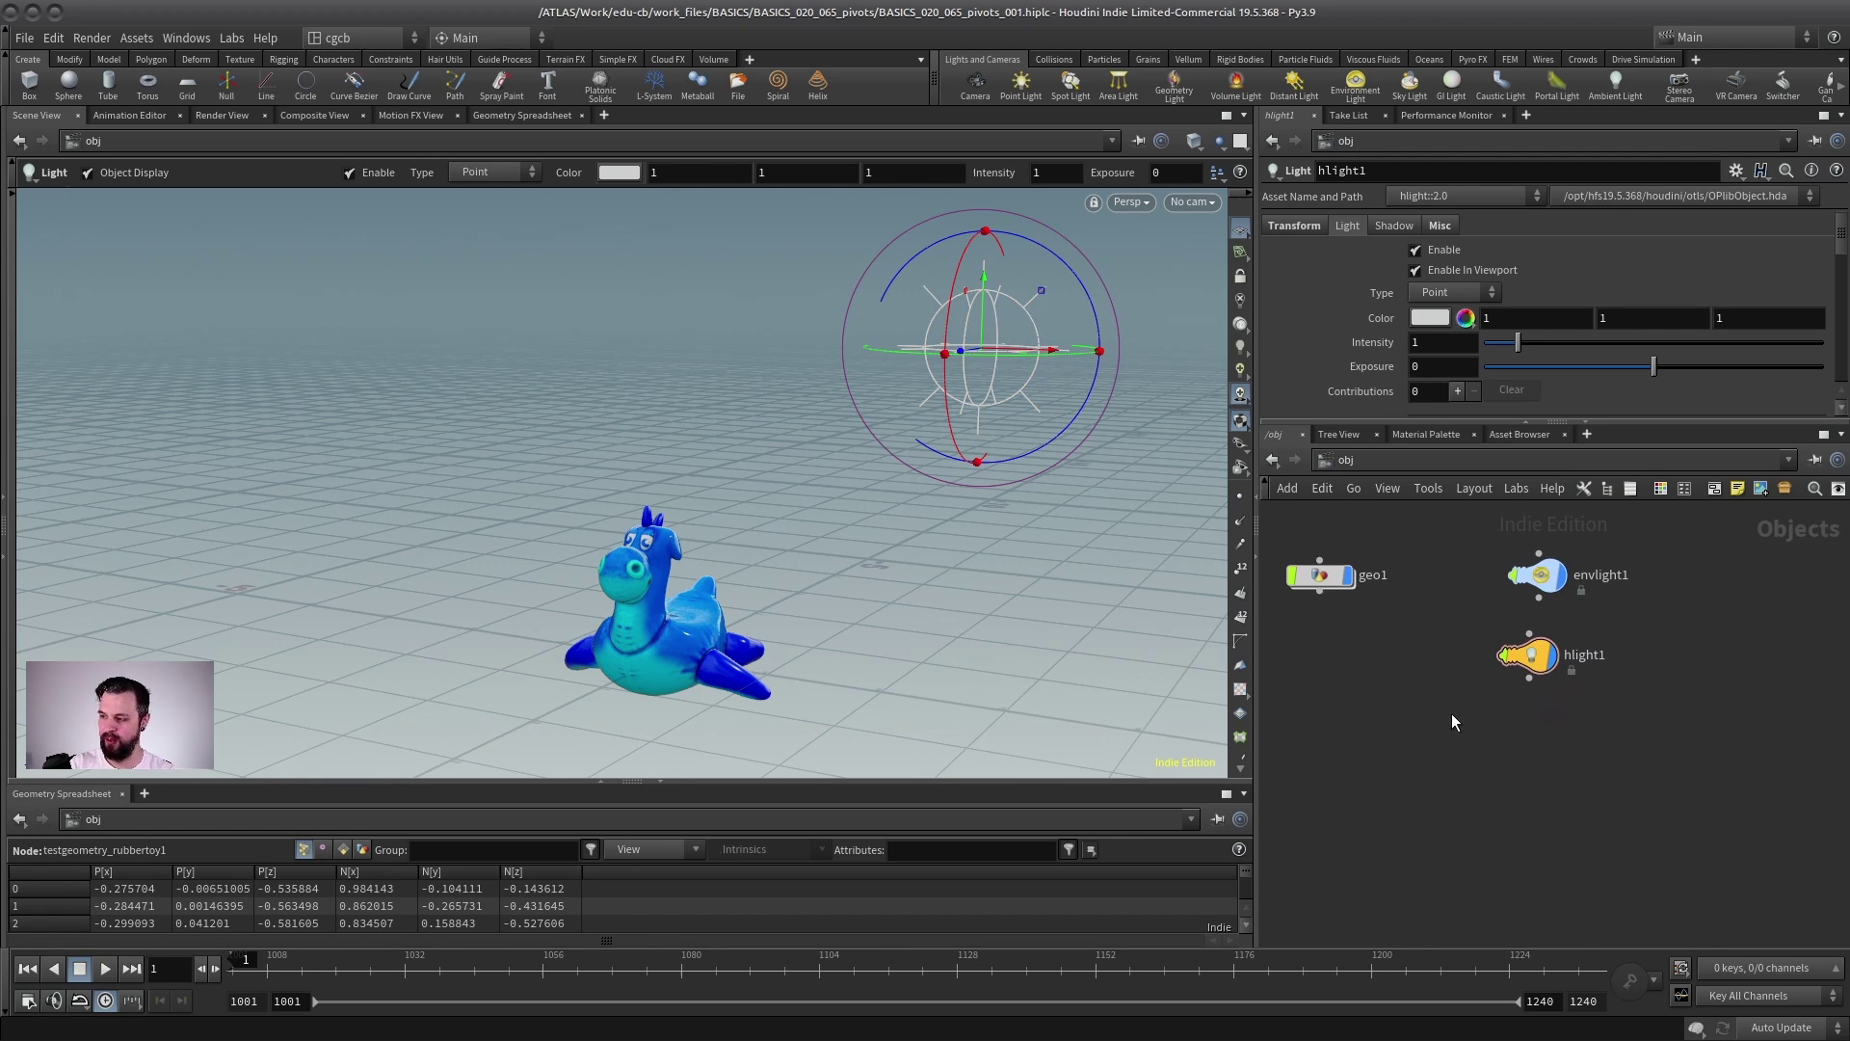
pyautogui.press('Tab')
pyautogui.write('cam')
pyautogui.press('Return')
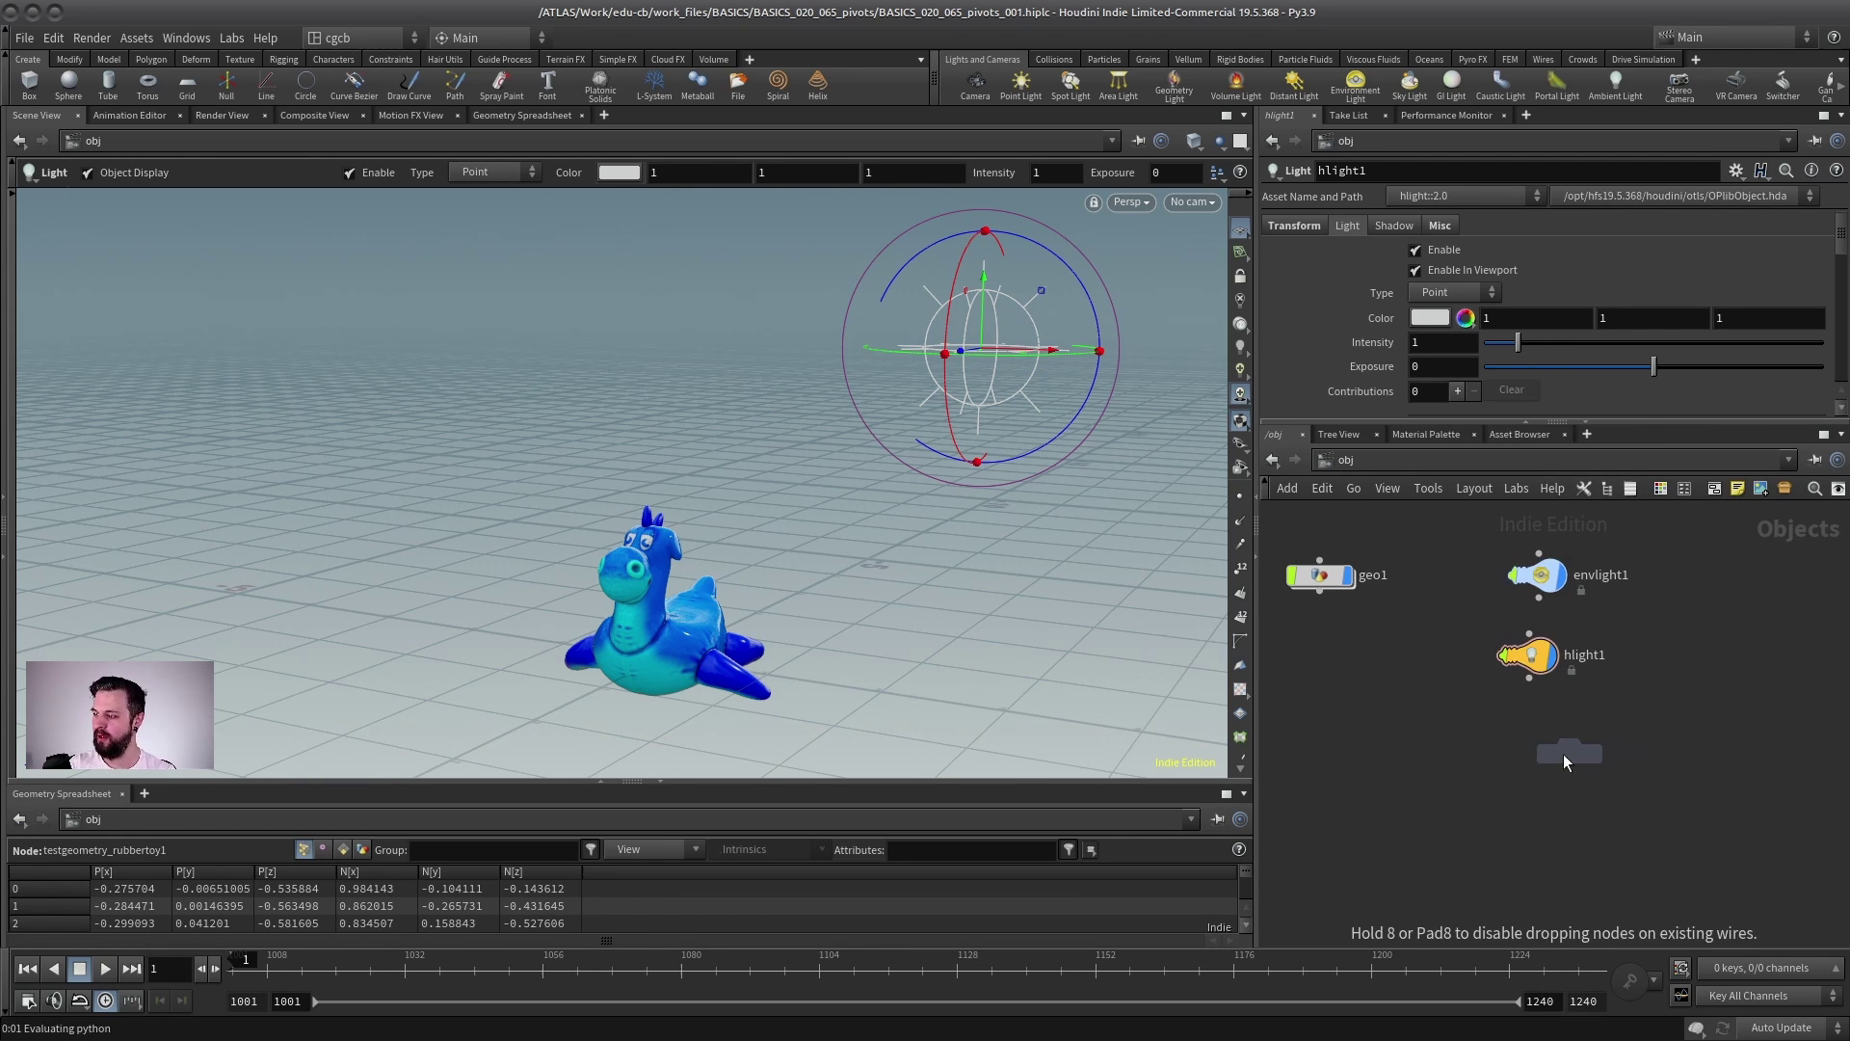
pyautogui.scroll(-2, 797, 482)
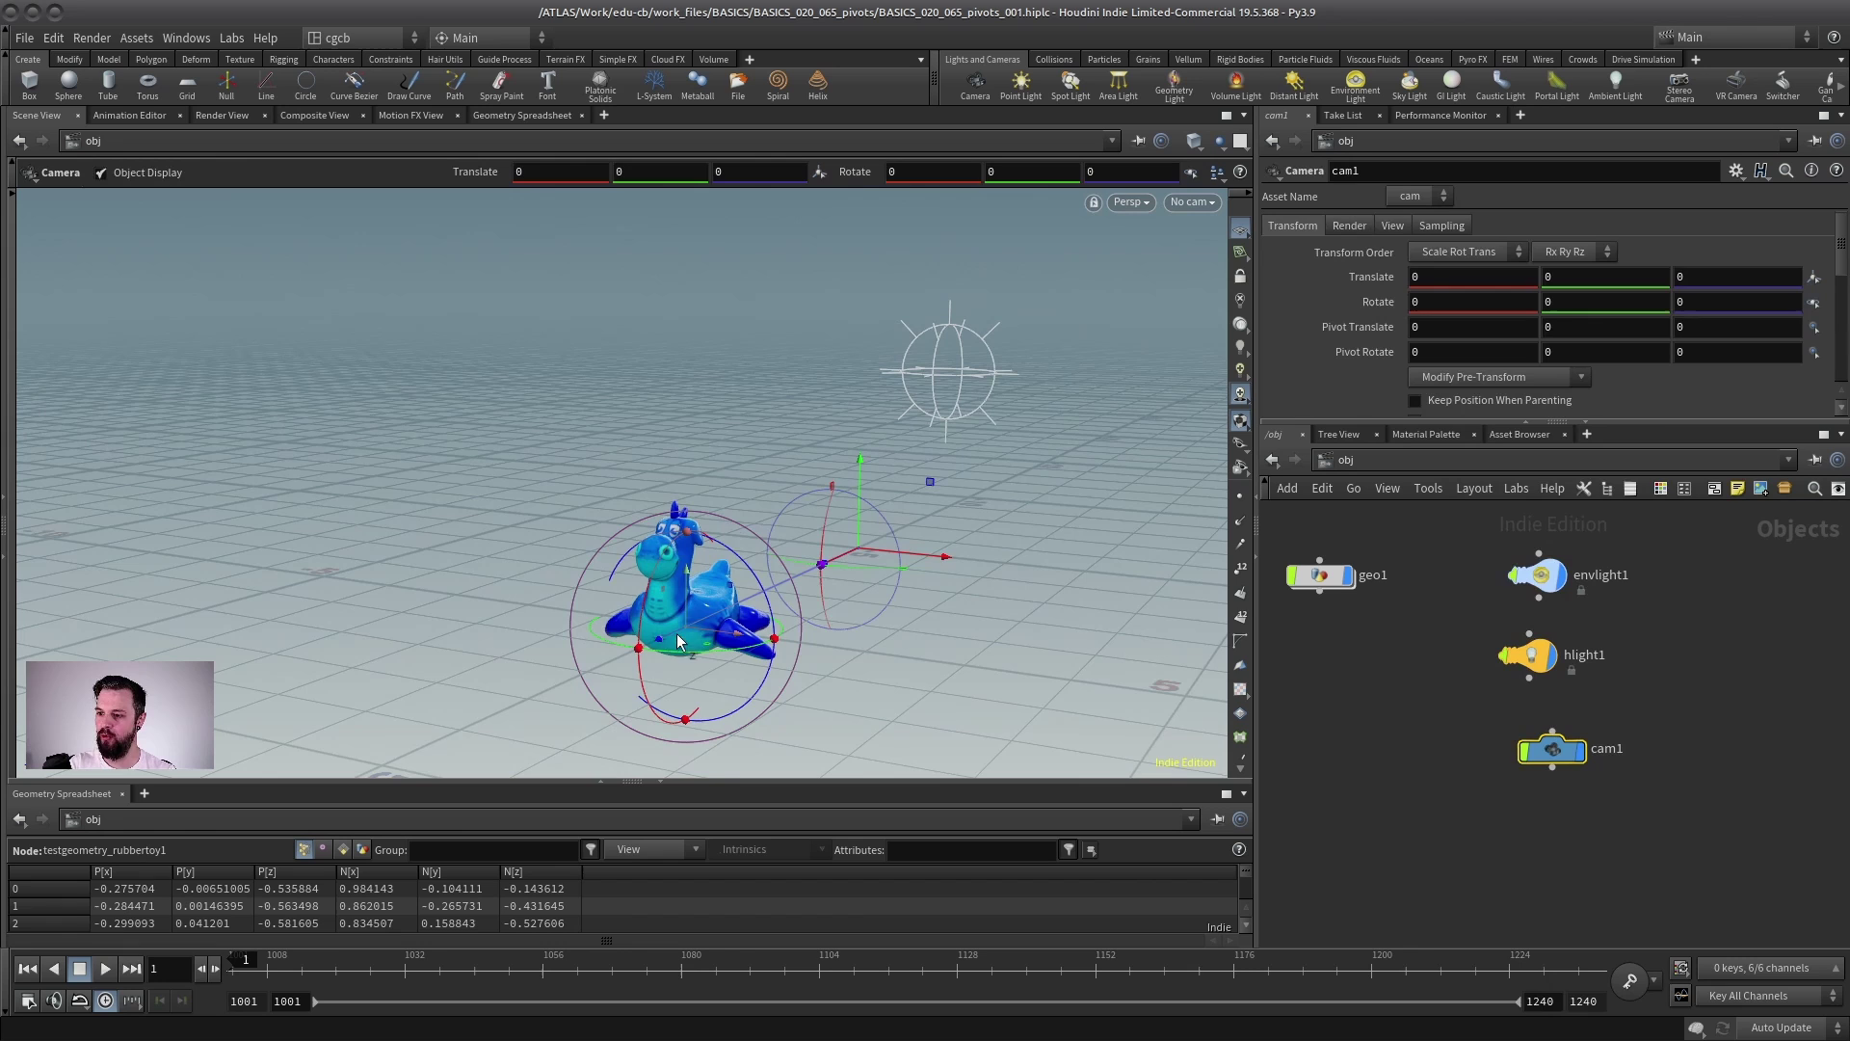
# - Move and rotate the camera with its handles to a raised spot to the left of the rubber toy
pyautogui.moveTo(683, 628); pyautogui.dragTo(557, 367)
pyautogui.moveTo(855, 544); pyautogui.dragTo(659, 561)
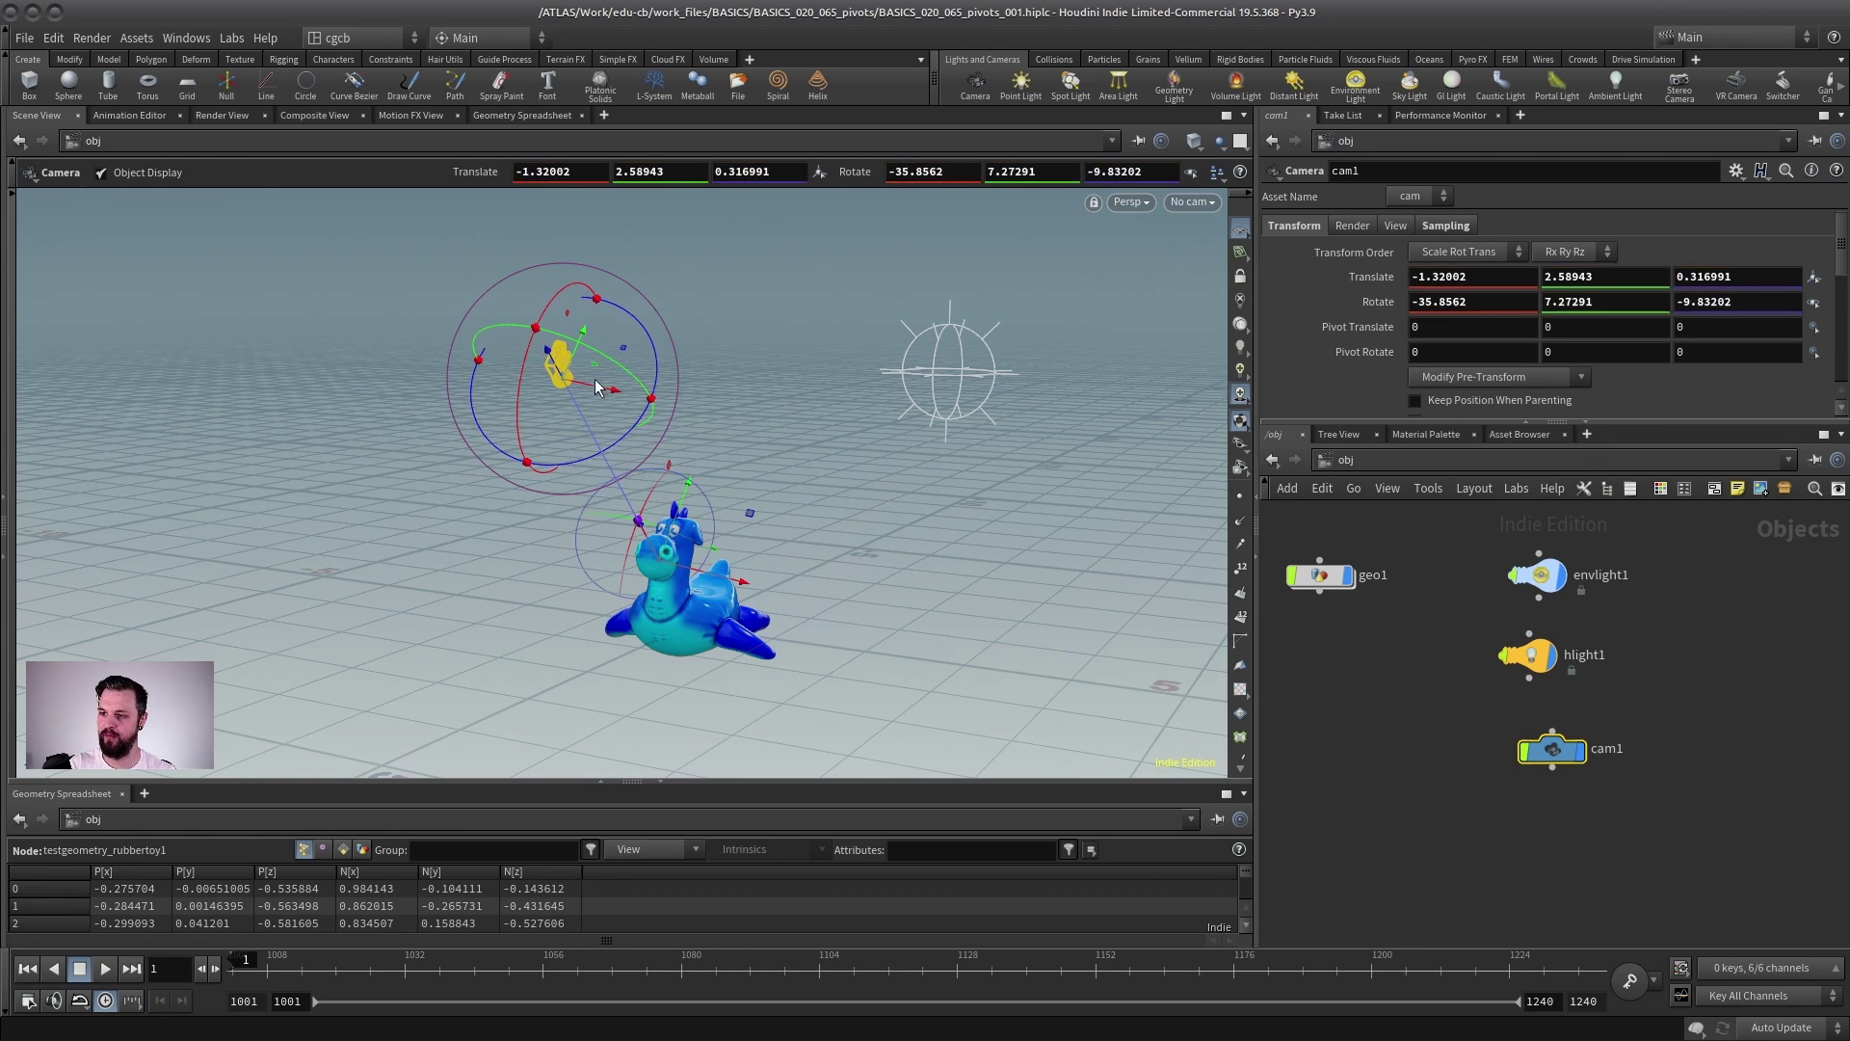
pyautogui.moveTo(557, 374); pyautogui.dragTo(210, 301)
pyautogui.keyDown('alt'); pyautogui.moveTo(655, 395); pyautogui.dragTo(376, 418); pyautogui.keyUp('alt')
pyautogui.moveTo(1026, 592); pyautogui.dragTo(643, 549)
pyautogui.moveTo(592, 240); pyautogui.dragTo(557, 210)
pyautogui.moveTo(622, 339); pyautogui.dragTo(789, 446)
pyautogui.keyDown('alt'); pyautogui.moveTo(790, 446); pyautogui.dragTo(664, 567, button='right'); pyautogui.keyUp('alt')
# - Check the geometry object's transform parameters, then enter its geometry level
pyautogui.click(1320, 575)
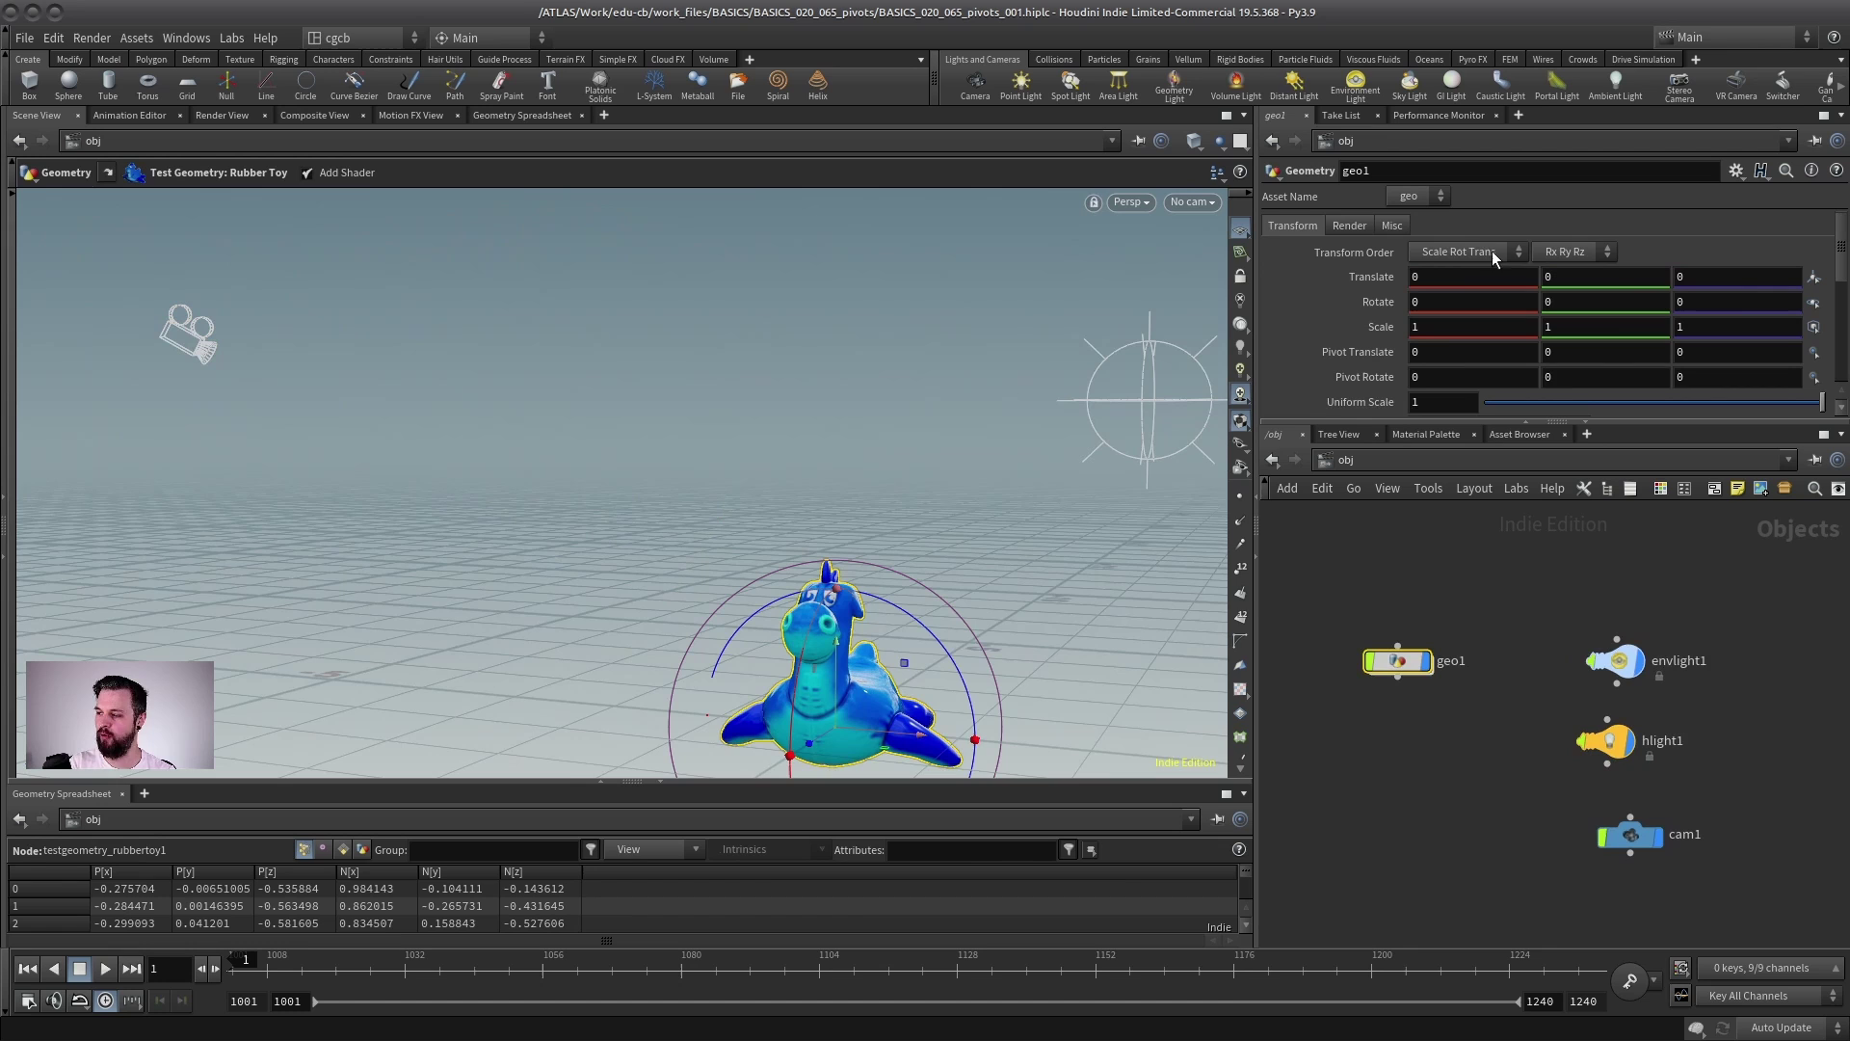
pyautogui.click(1365, 576)
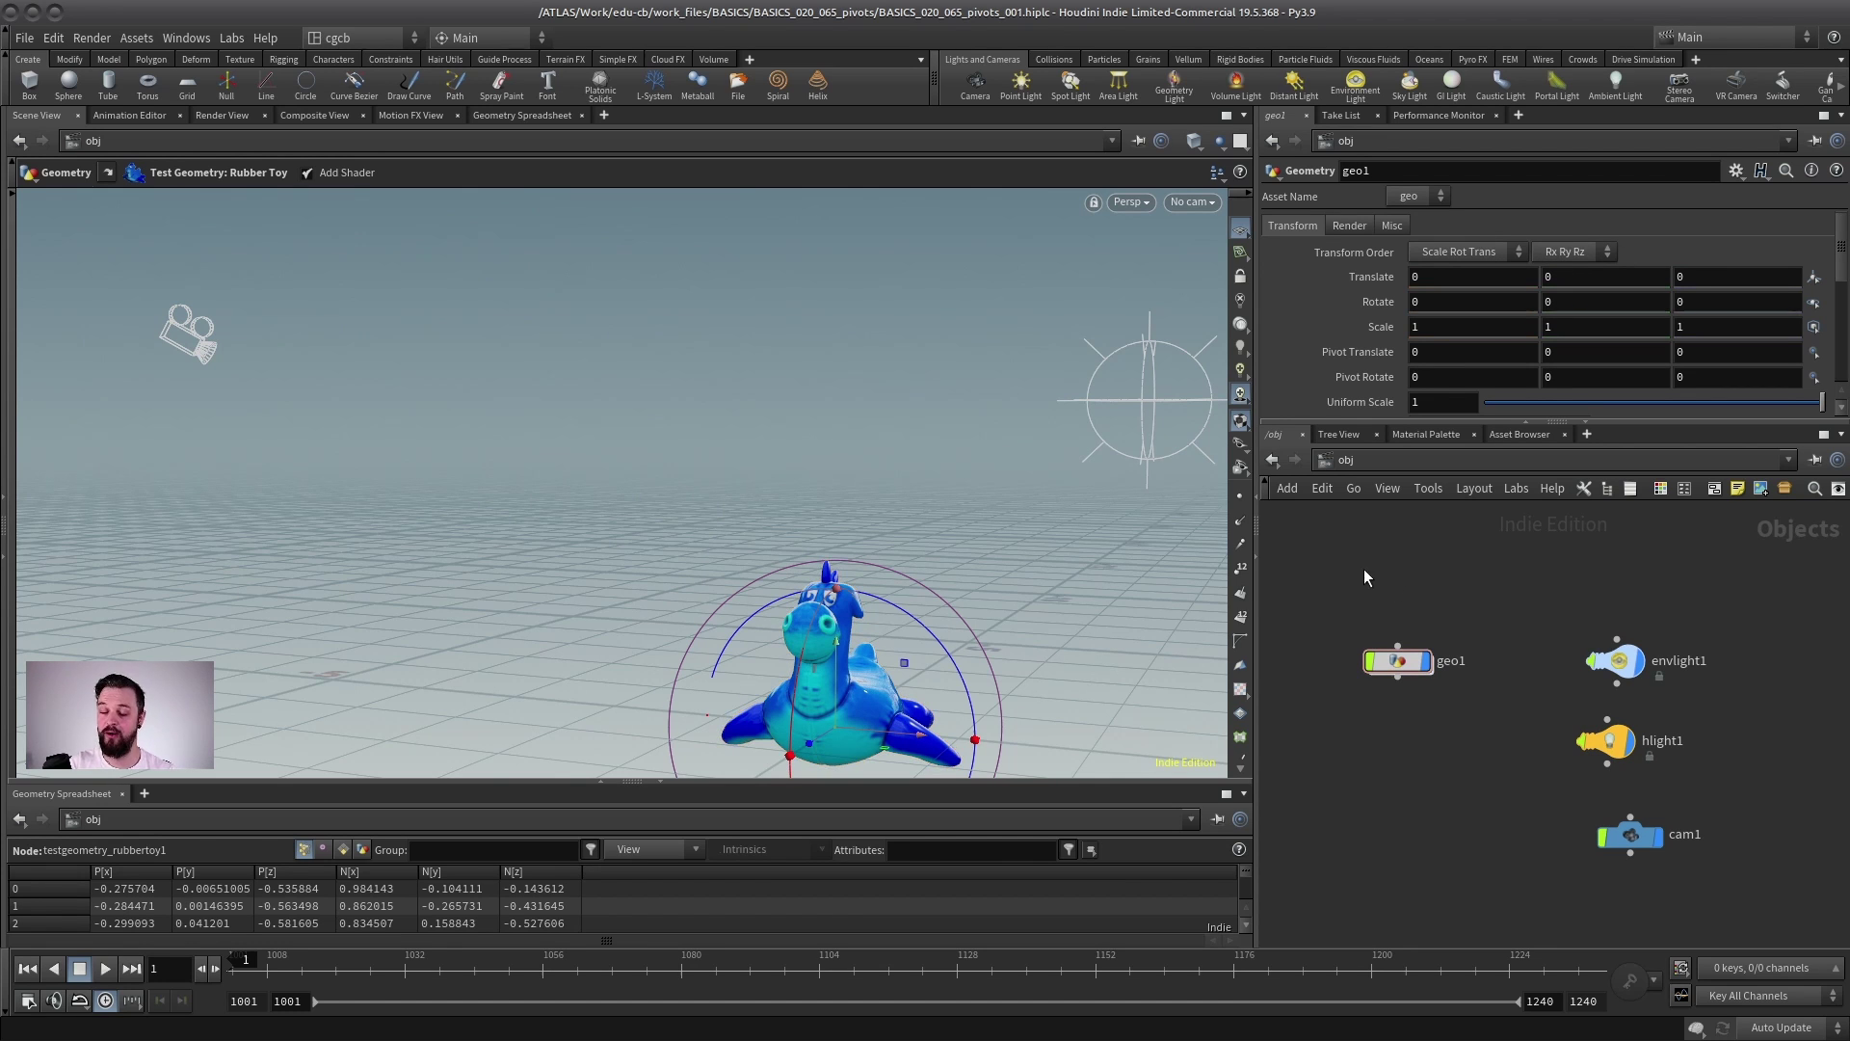
pyautogui.moveTo(892, 618); pyautogui.dragTo(661, 634)
pyautogui.doubleClick(1397, 660)
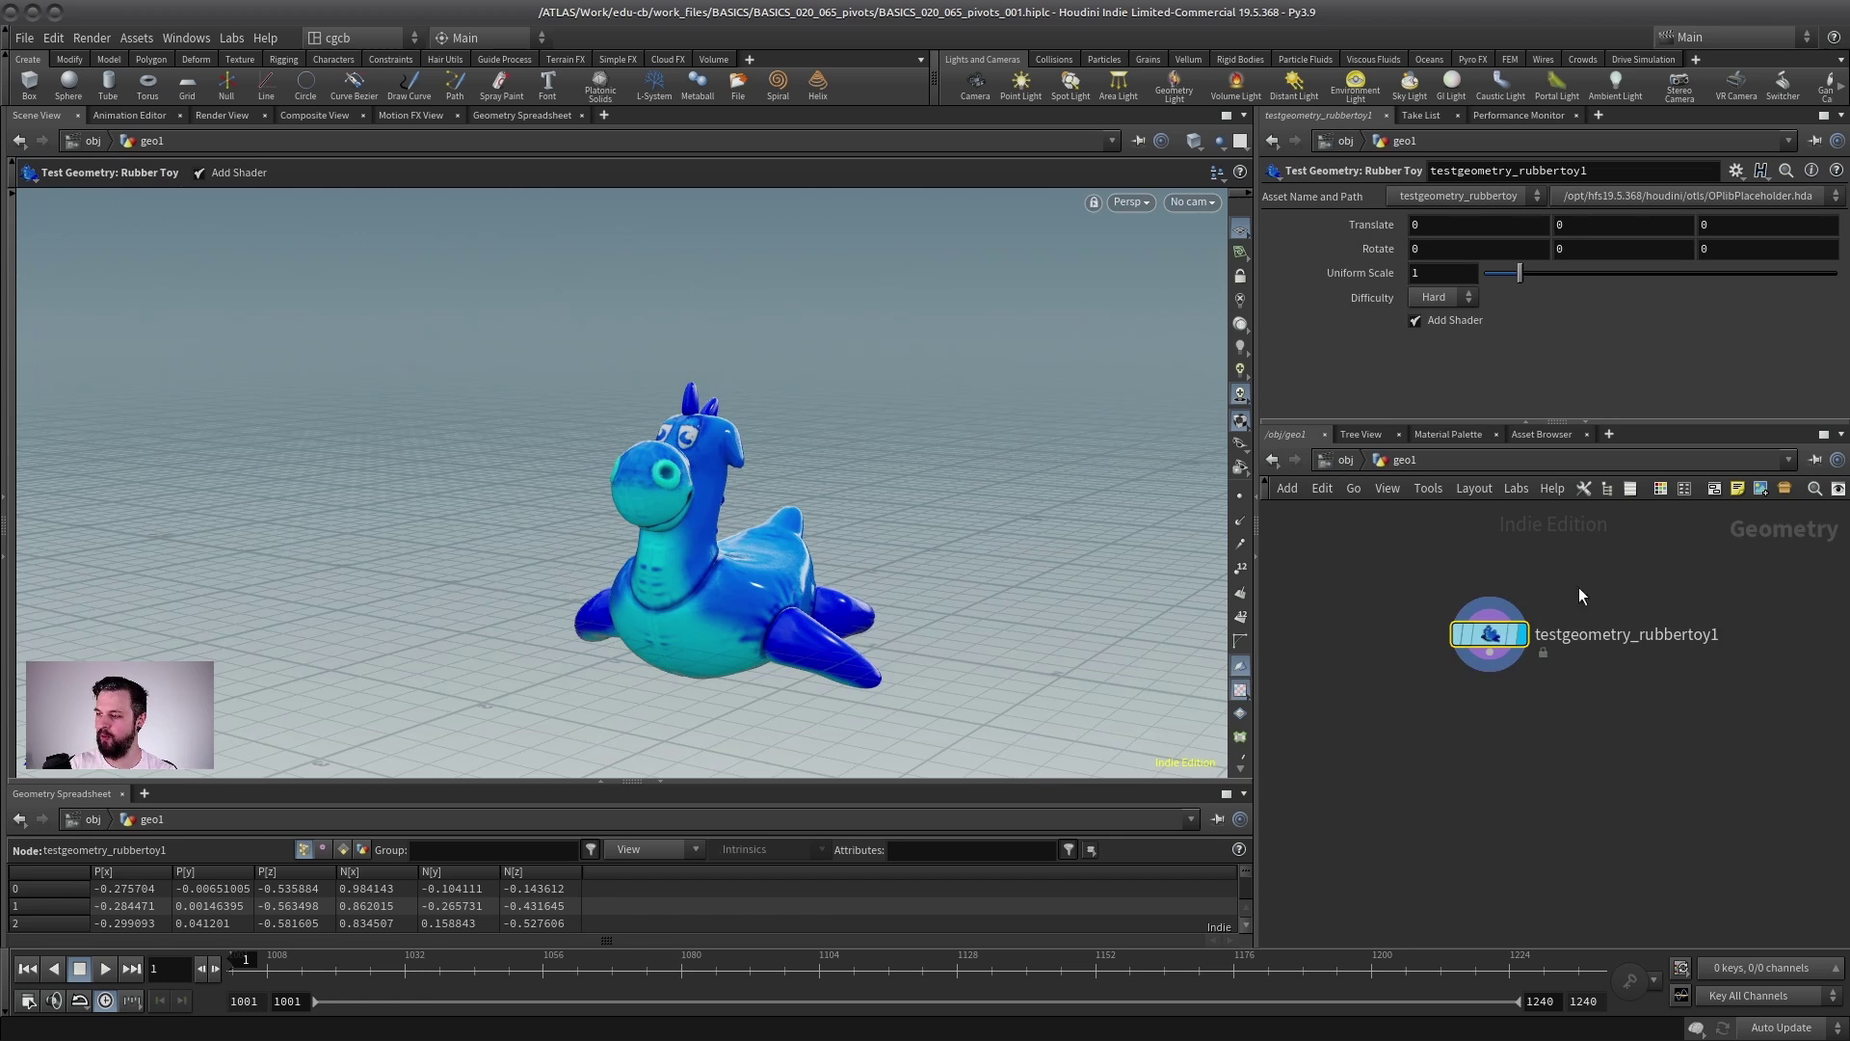
# - Add a Transform node wired below the rubber toy test geometry and make it the displayed node
pyautogui.press('Tab')
pyautogui.write('transf')
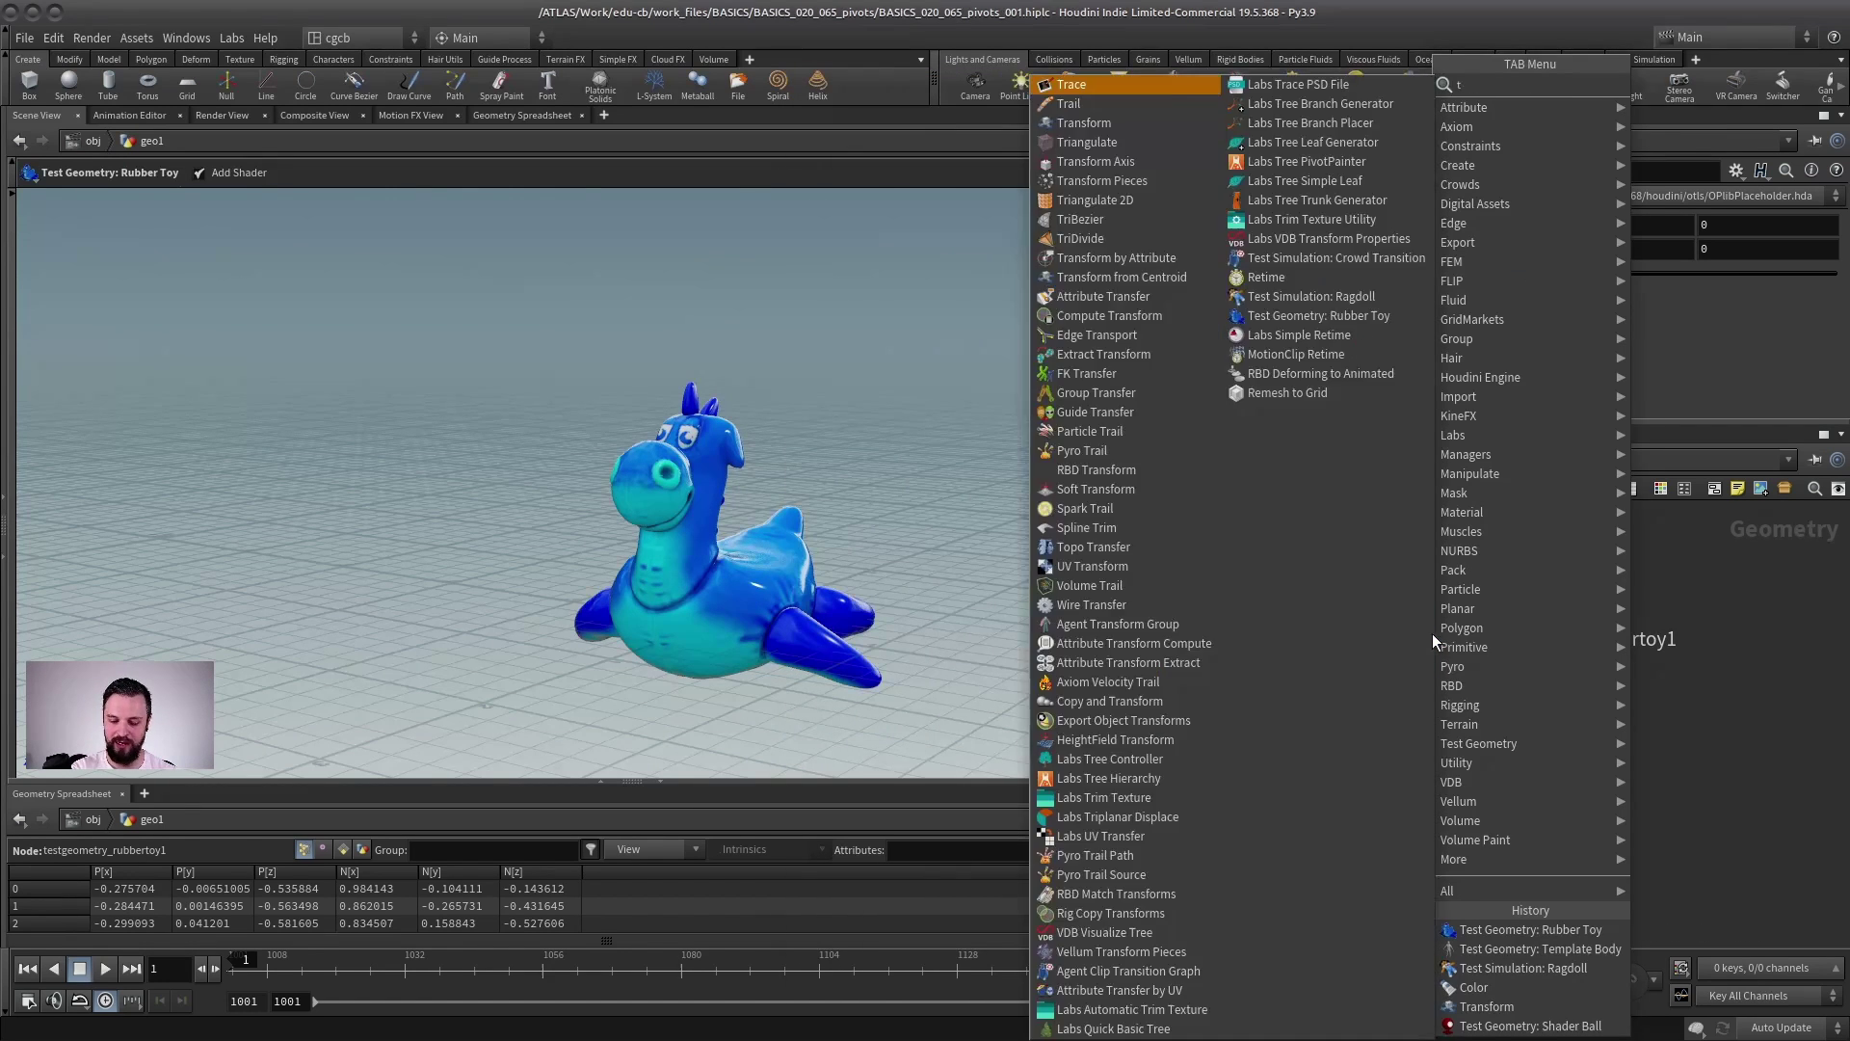
pyautogui.press('Return')
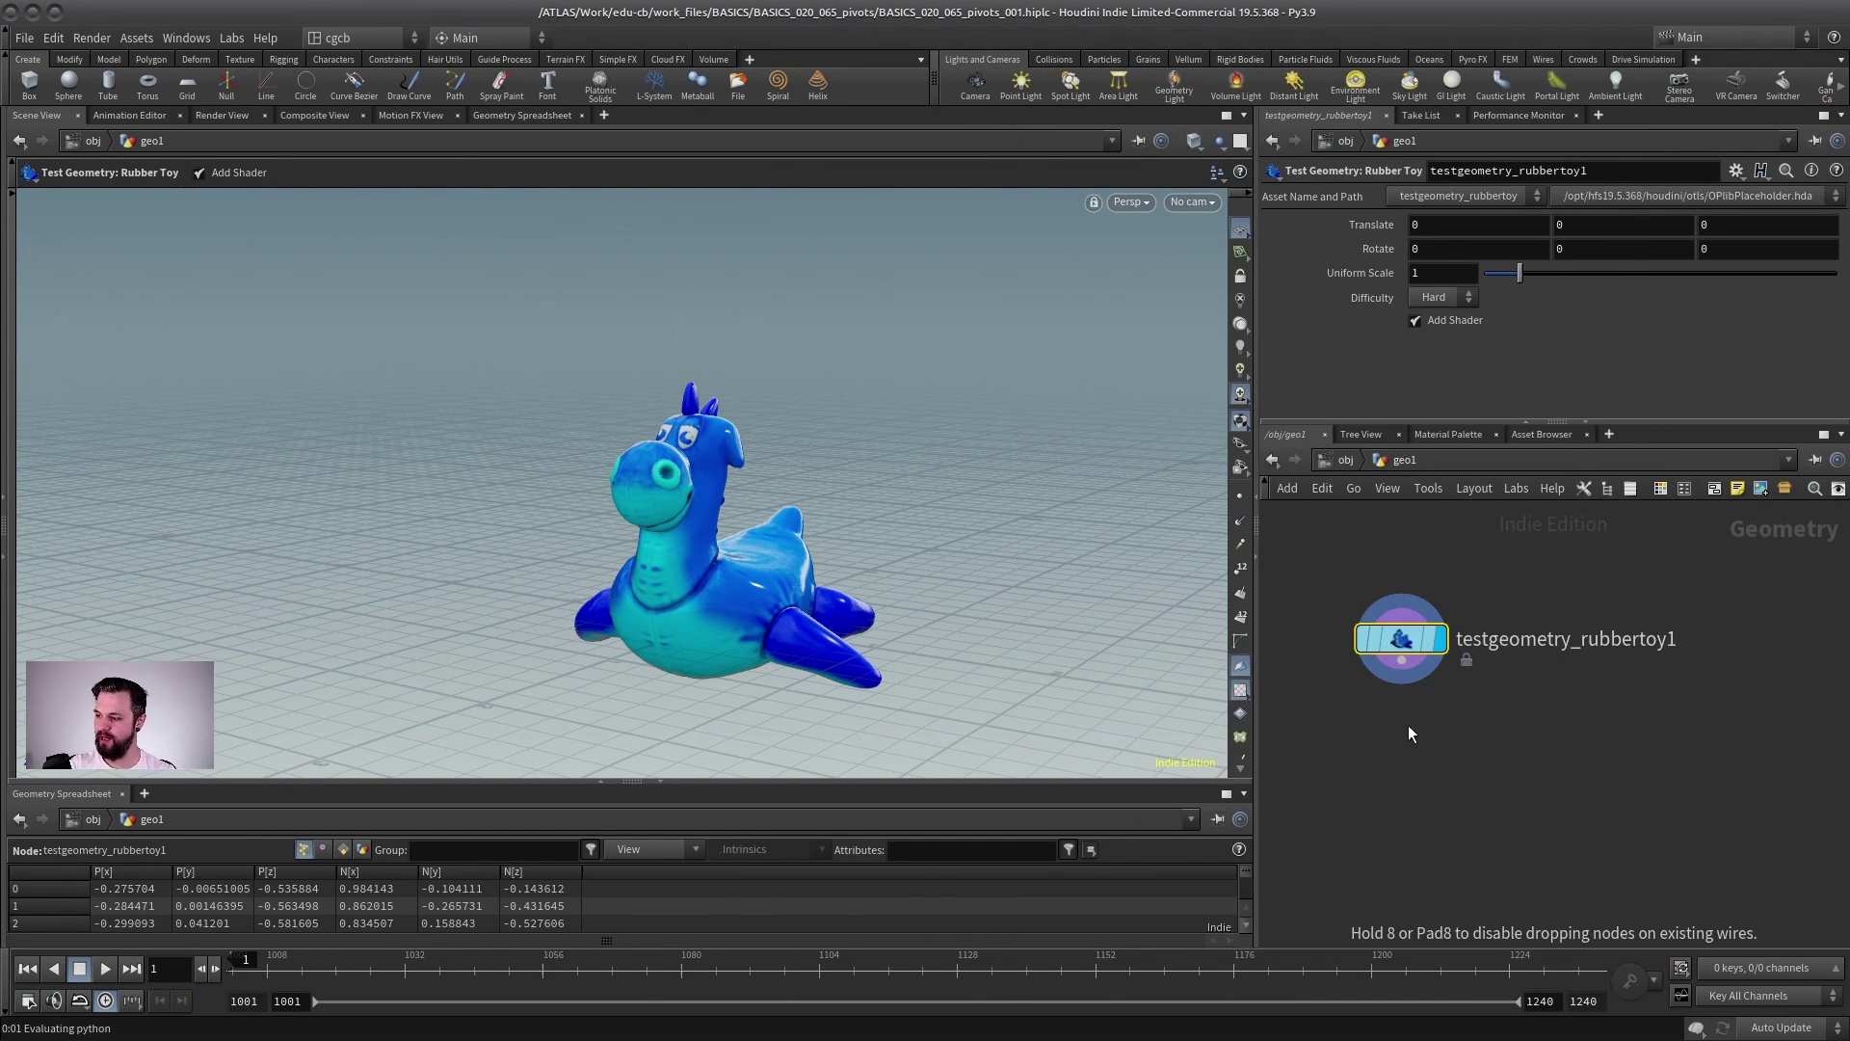
pyautogui.click(1433, 776)
pyautogui.click(1442, 780)
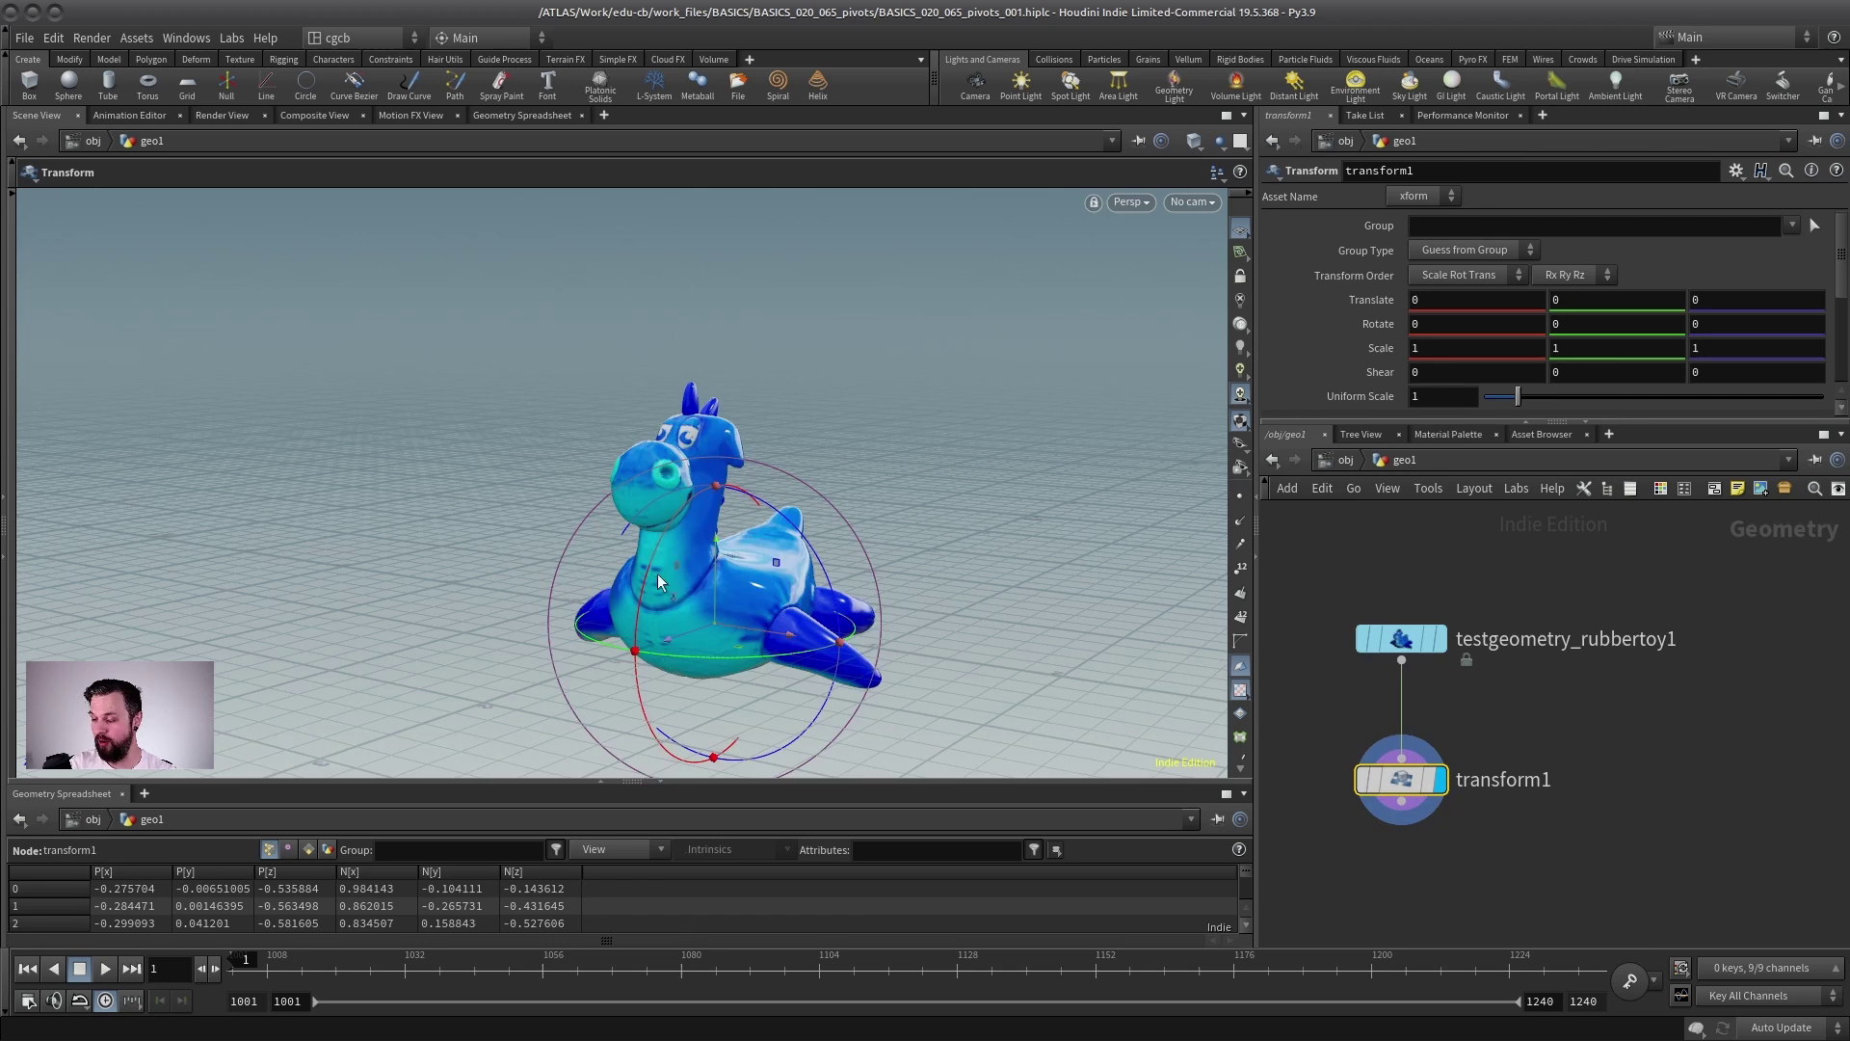
# - Use the Transform node to move the toy to about 0.29, 1.59, -0.39 and rotate it about 5.4, -27.2, -29.3 degrees
pyautogui.keyDown('alt'); pyautogui.moveTo(657, 574); pyautogui.dragTo(881, 430); pyautogui.keyUp('alt')
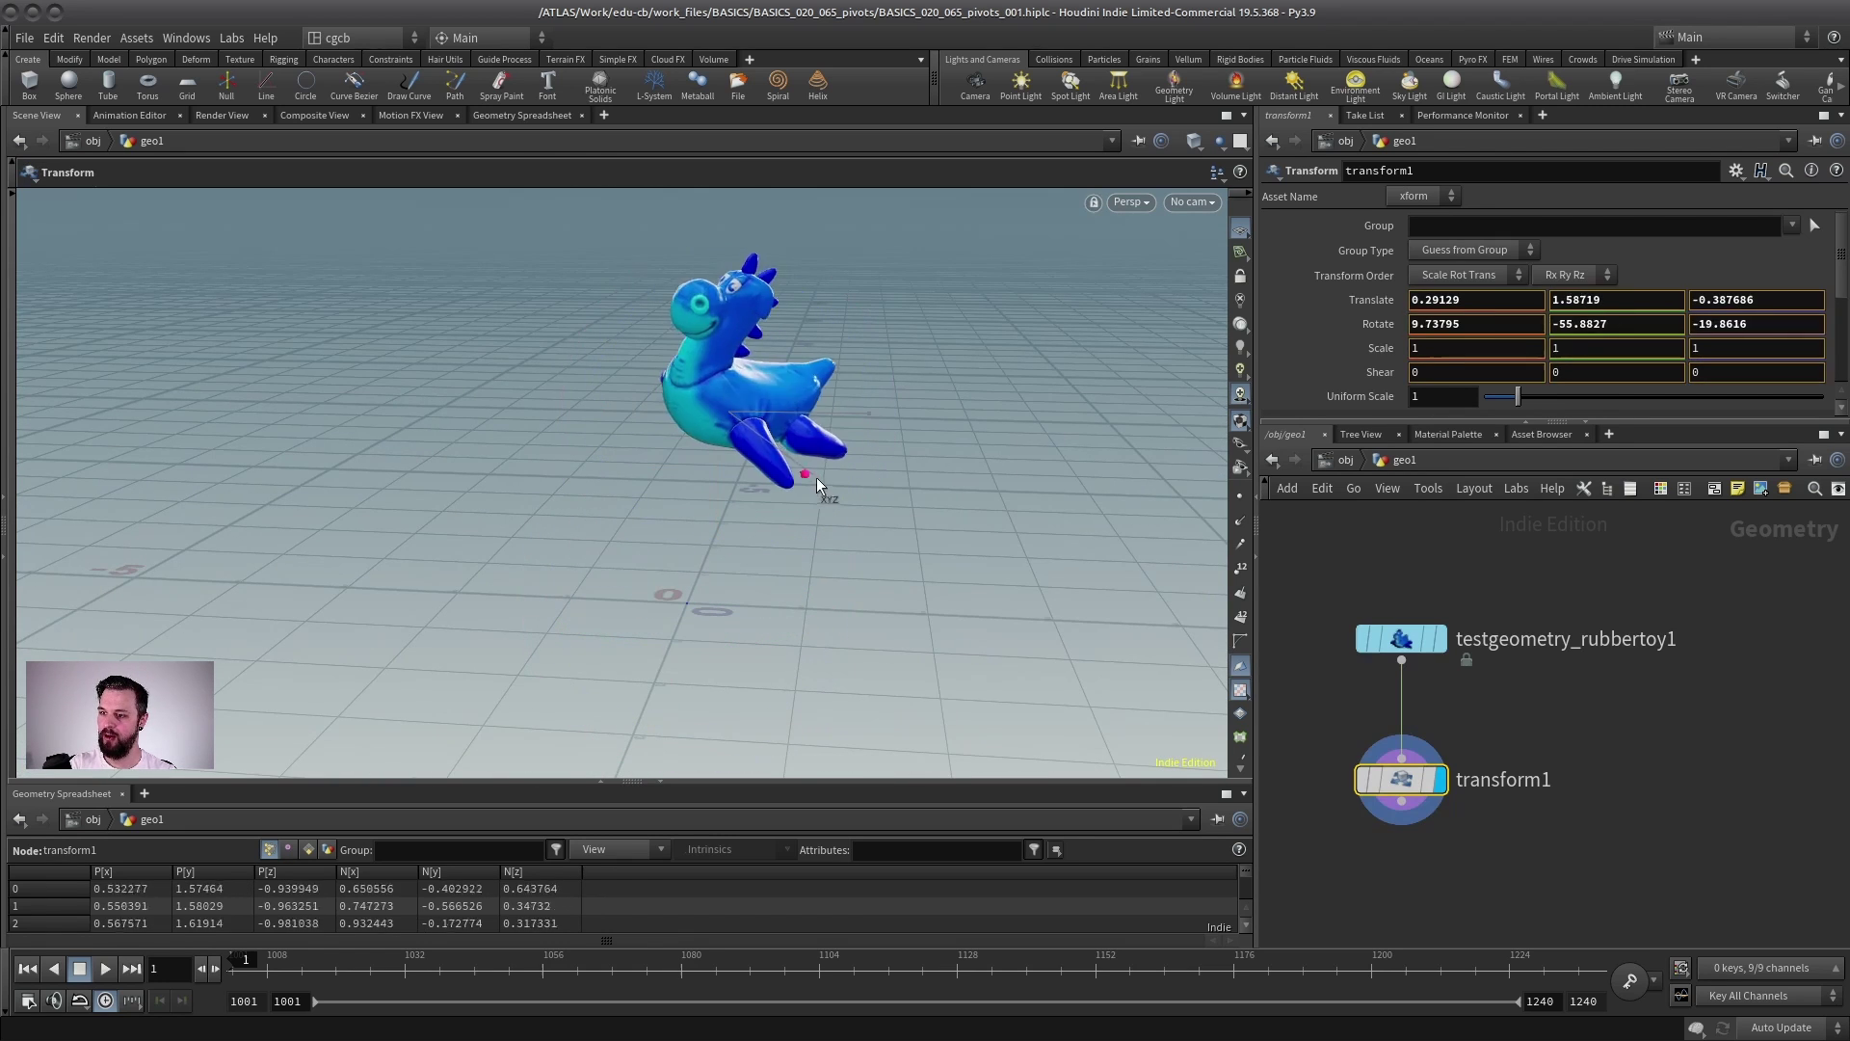
pyautogui.moveTo(817, 477); pyautogui.dragTo(835, 487)
pyautogui.keyDown('alt'); pyautogui.moveTo(742, 389); pyautogui.dragTo(790, 198); pyautogui.keyUp('alt')
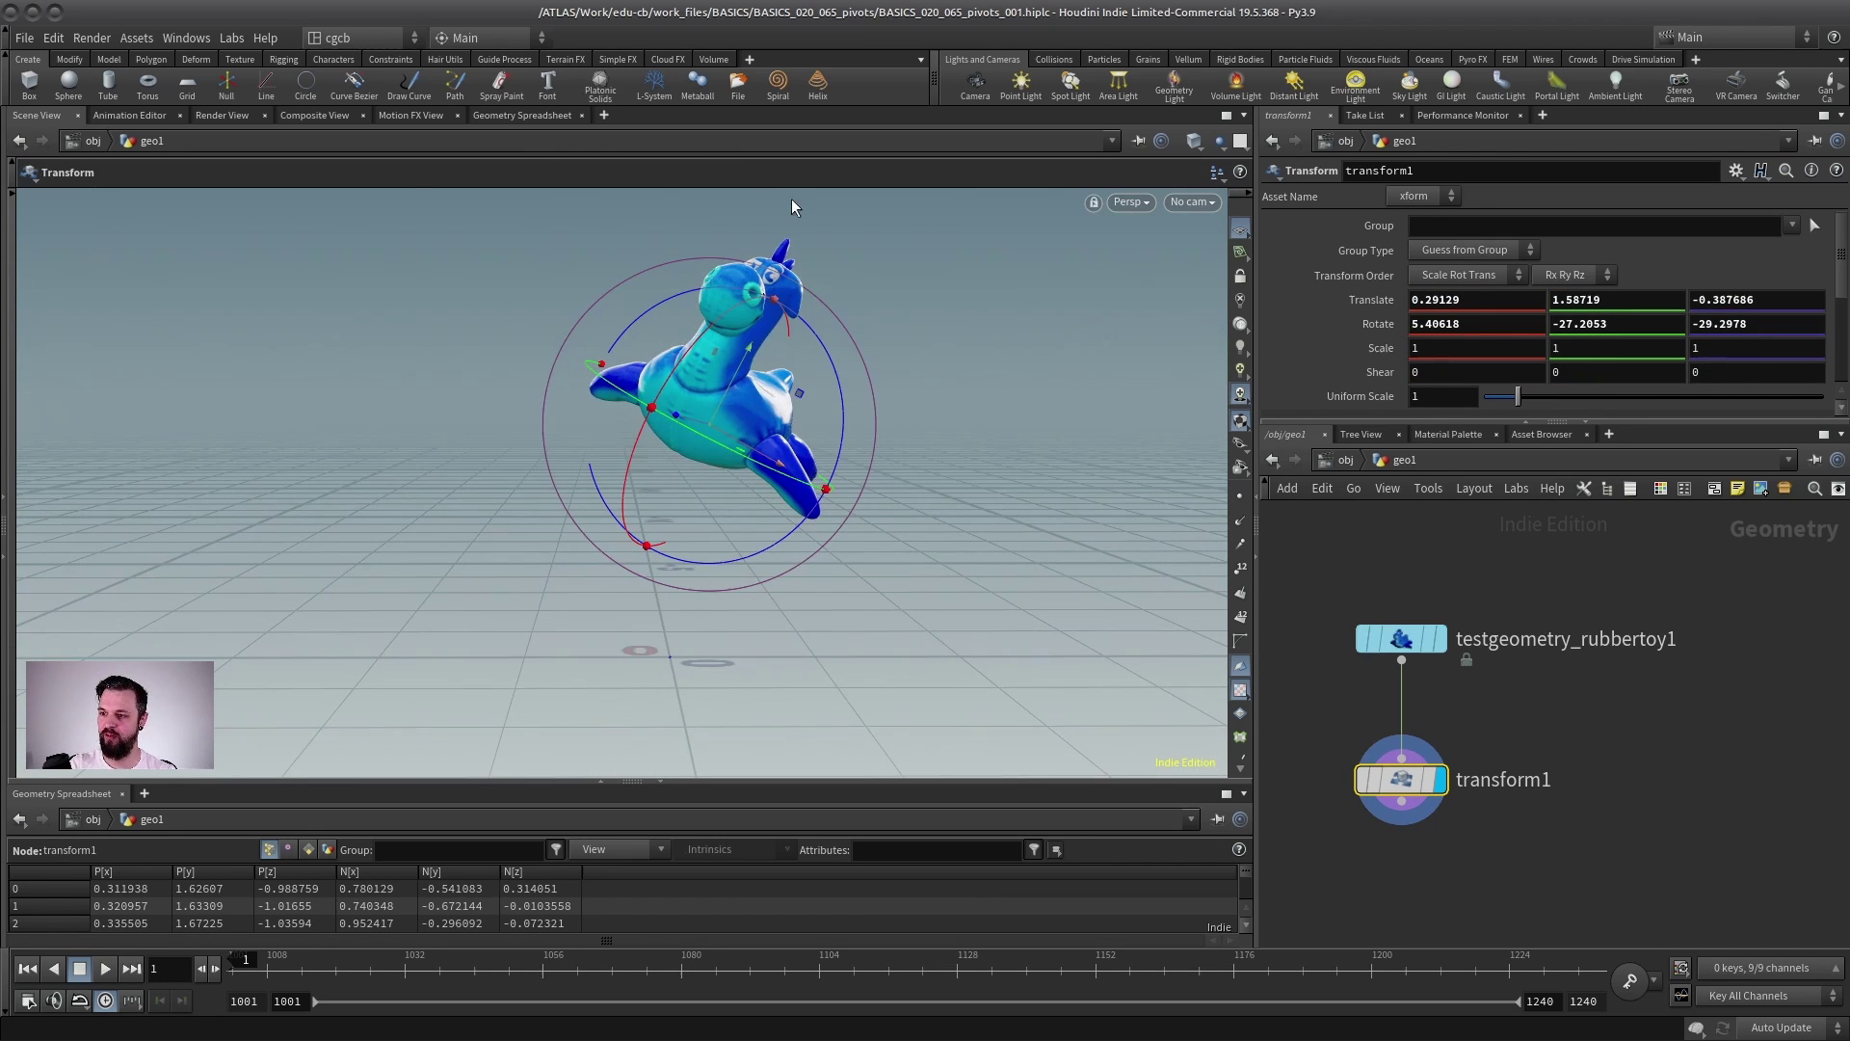
pyautogui.keyDown('alt'); pyautogui.moveTo(740, 349); pyautogui.dragTo(789, 403); pyautogui.keyUp('alt')
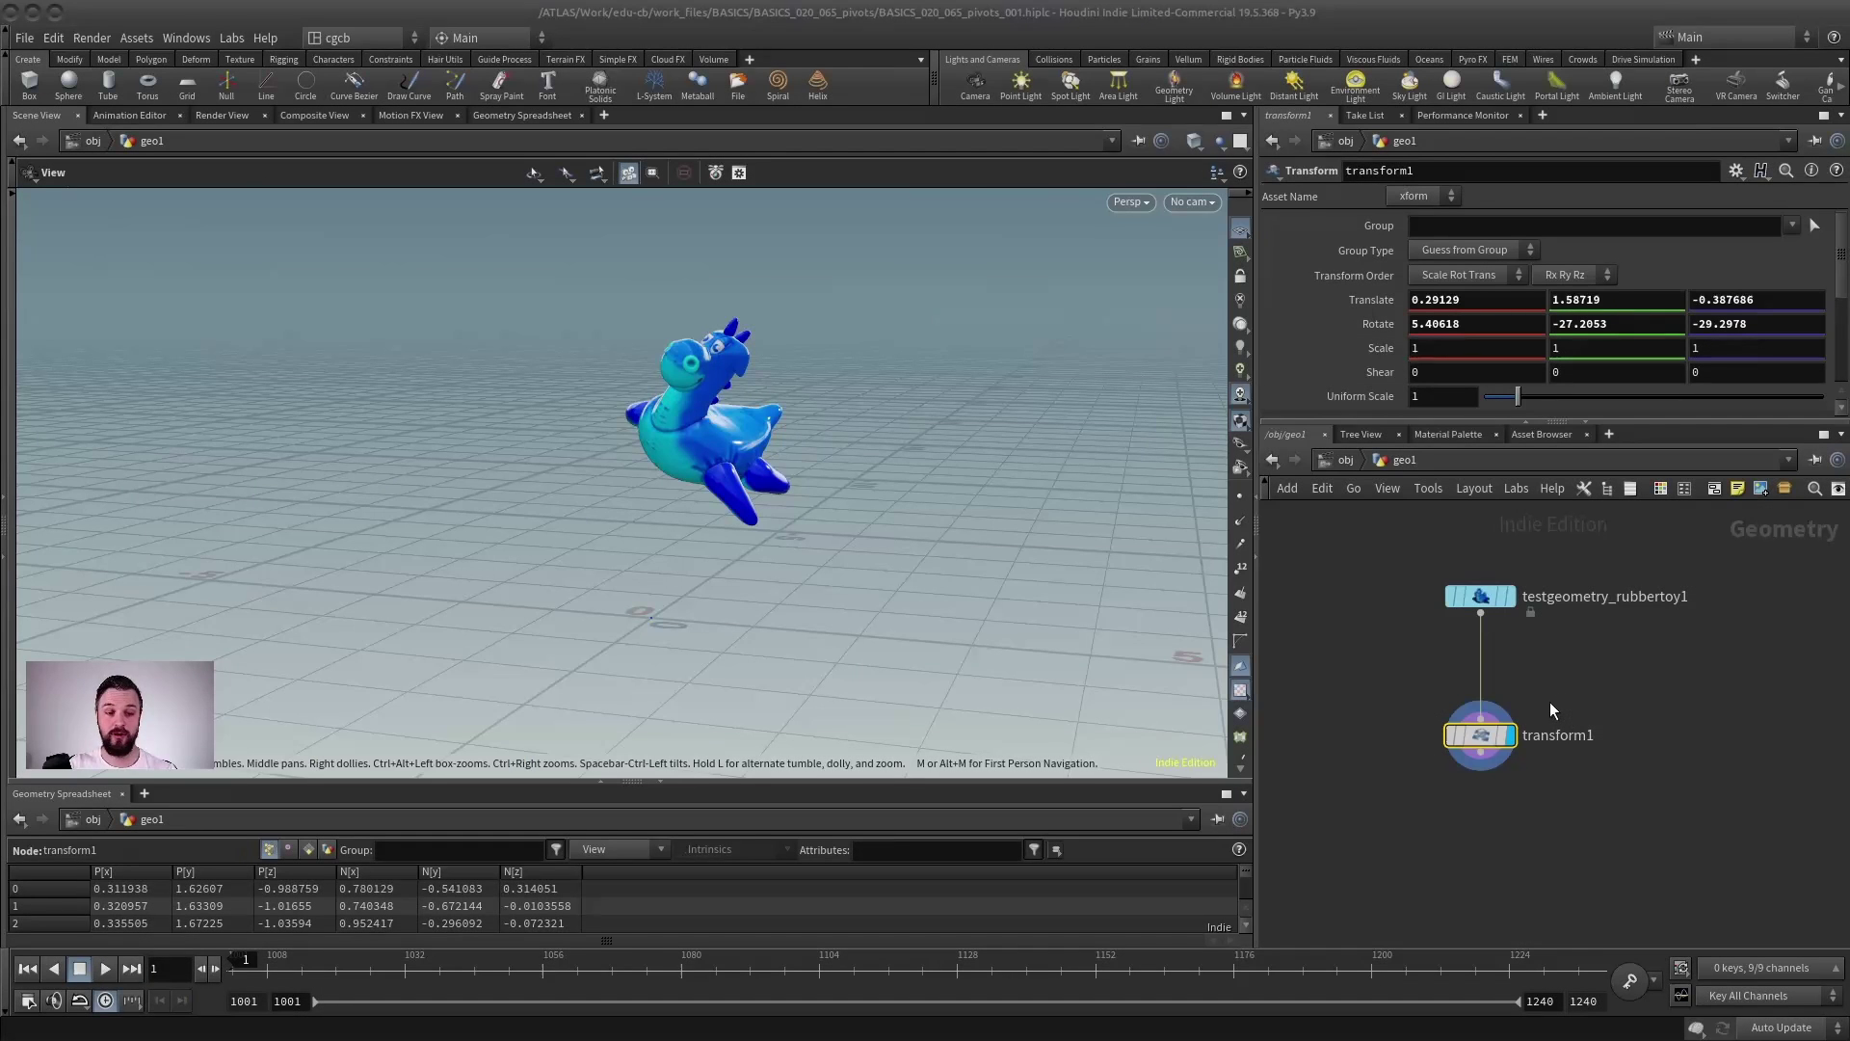
# - Space the Transform node further below the rubber toy node and toggle its bypass to compare both poses
pyautogui.moveTo(1479, 743); pyautogui.dragTo(1478, 774)
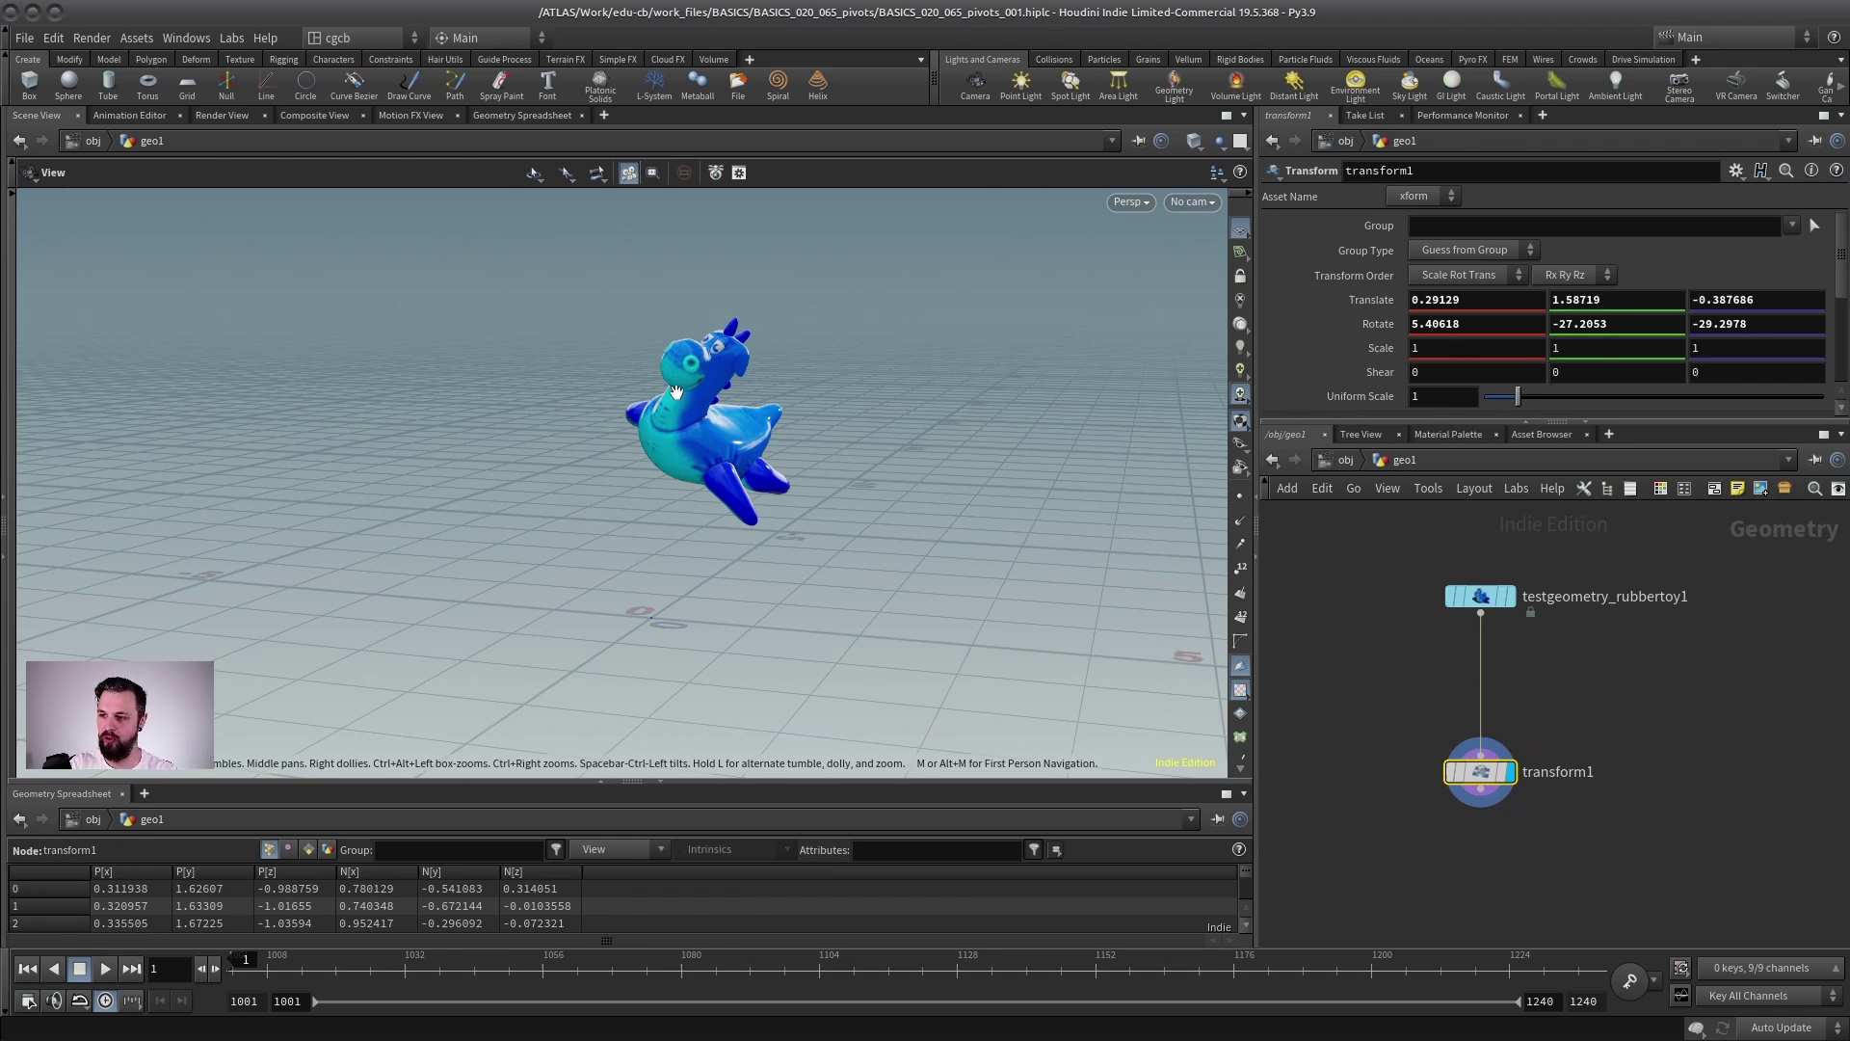
pyautogui.moveTo(1480, 772)
pyautogui.mouseDown()
pyautogui.moveTo(1459, 709)
pyautogui.moveTo(1483, 794)
pyautogui.mouseUp()
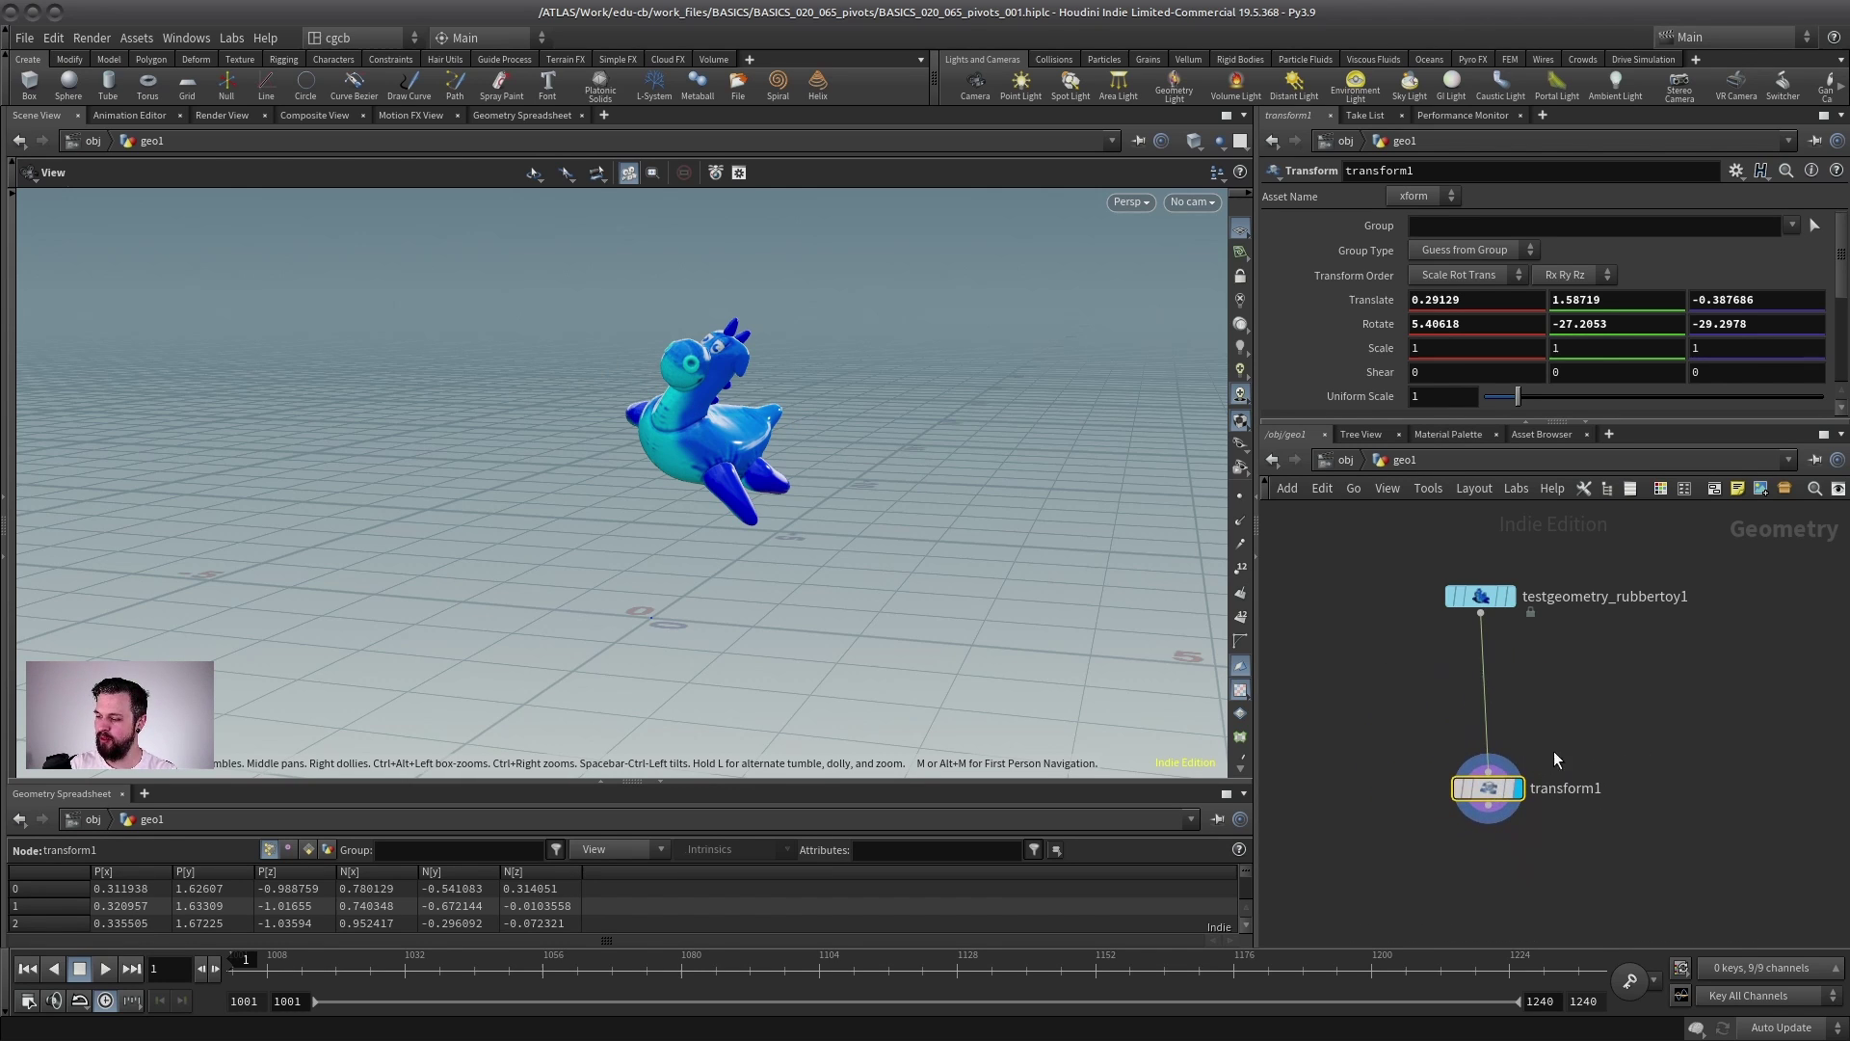
pyautogui.click(1449, 790)
pyautogui.click(1448, 791)
pyautogui.click(1448, 792)
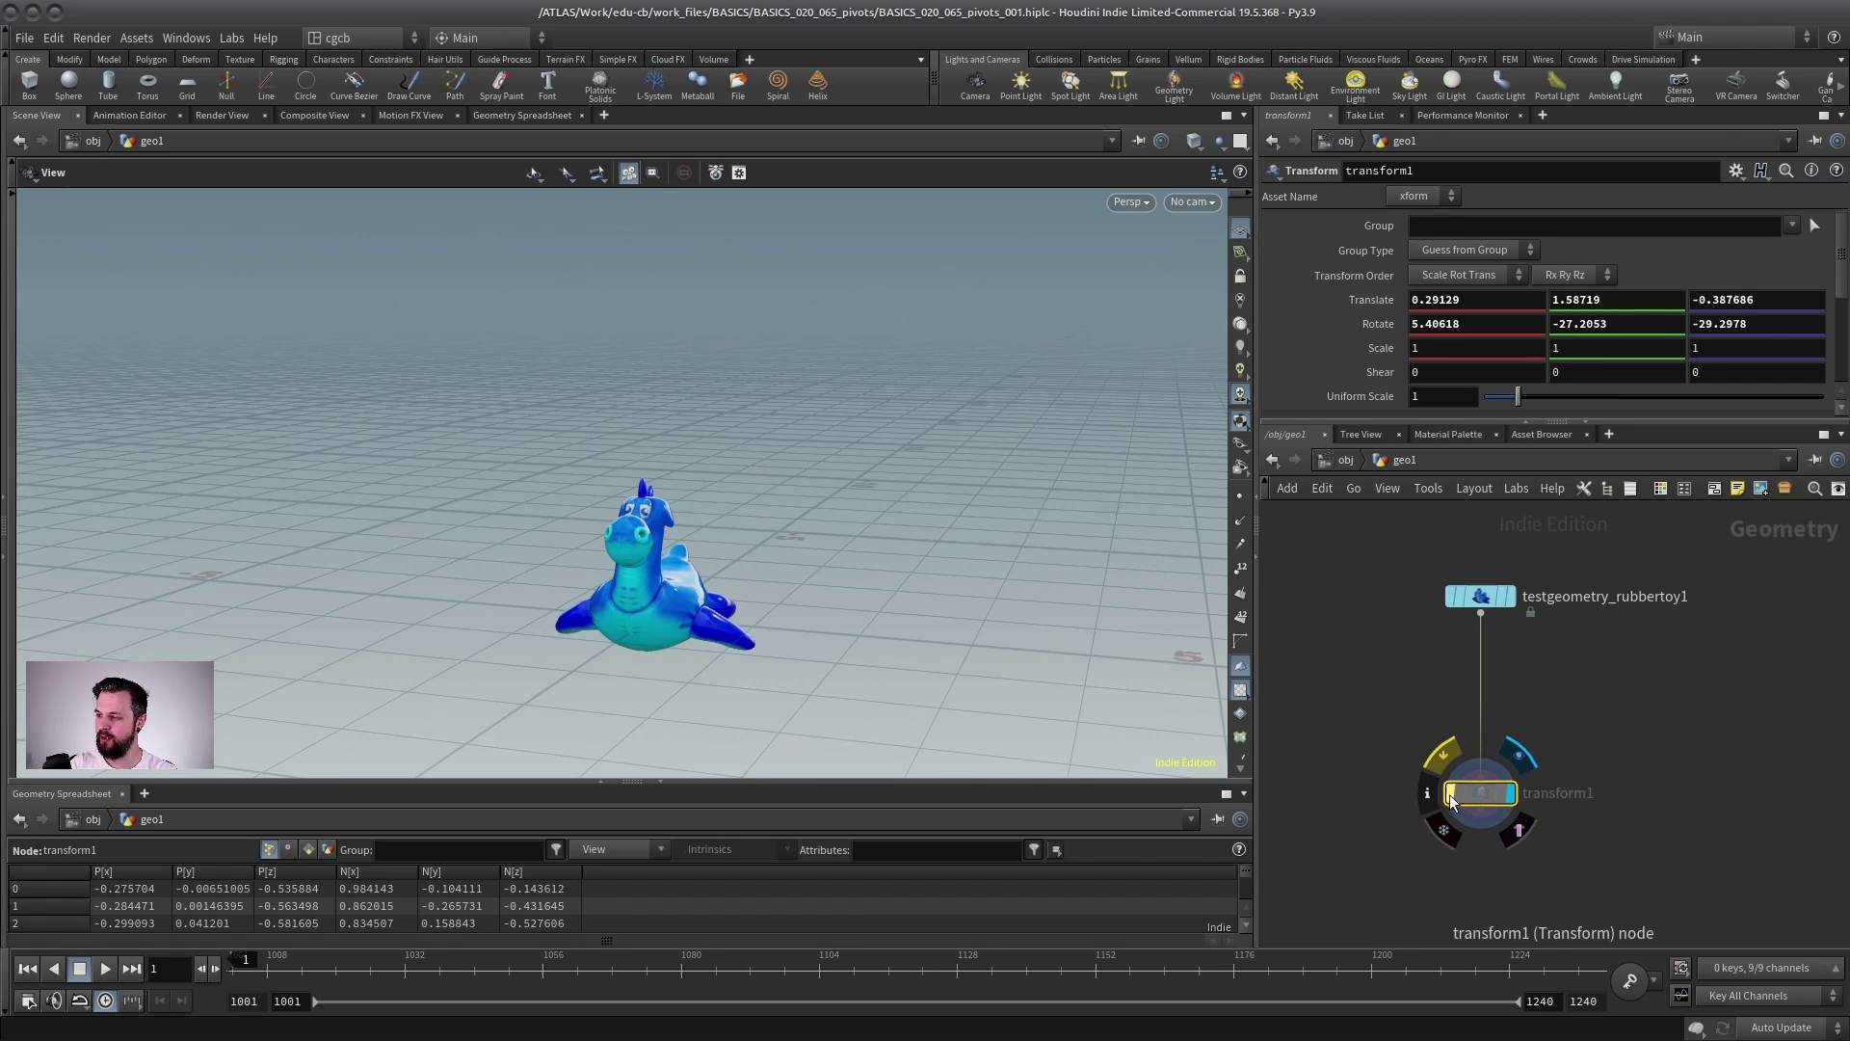
pyautogui.click(1449, 794)
pyautogui.scroll(3, 1542, 721)
pyautogui.scroll(-3, 1539, 690)
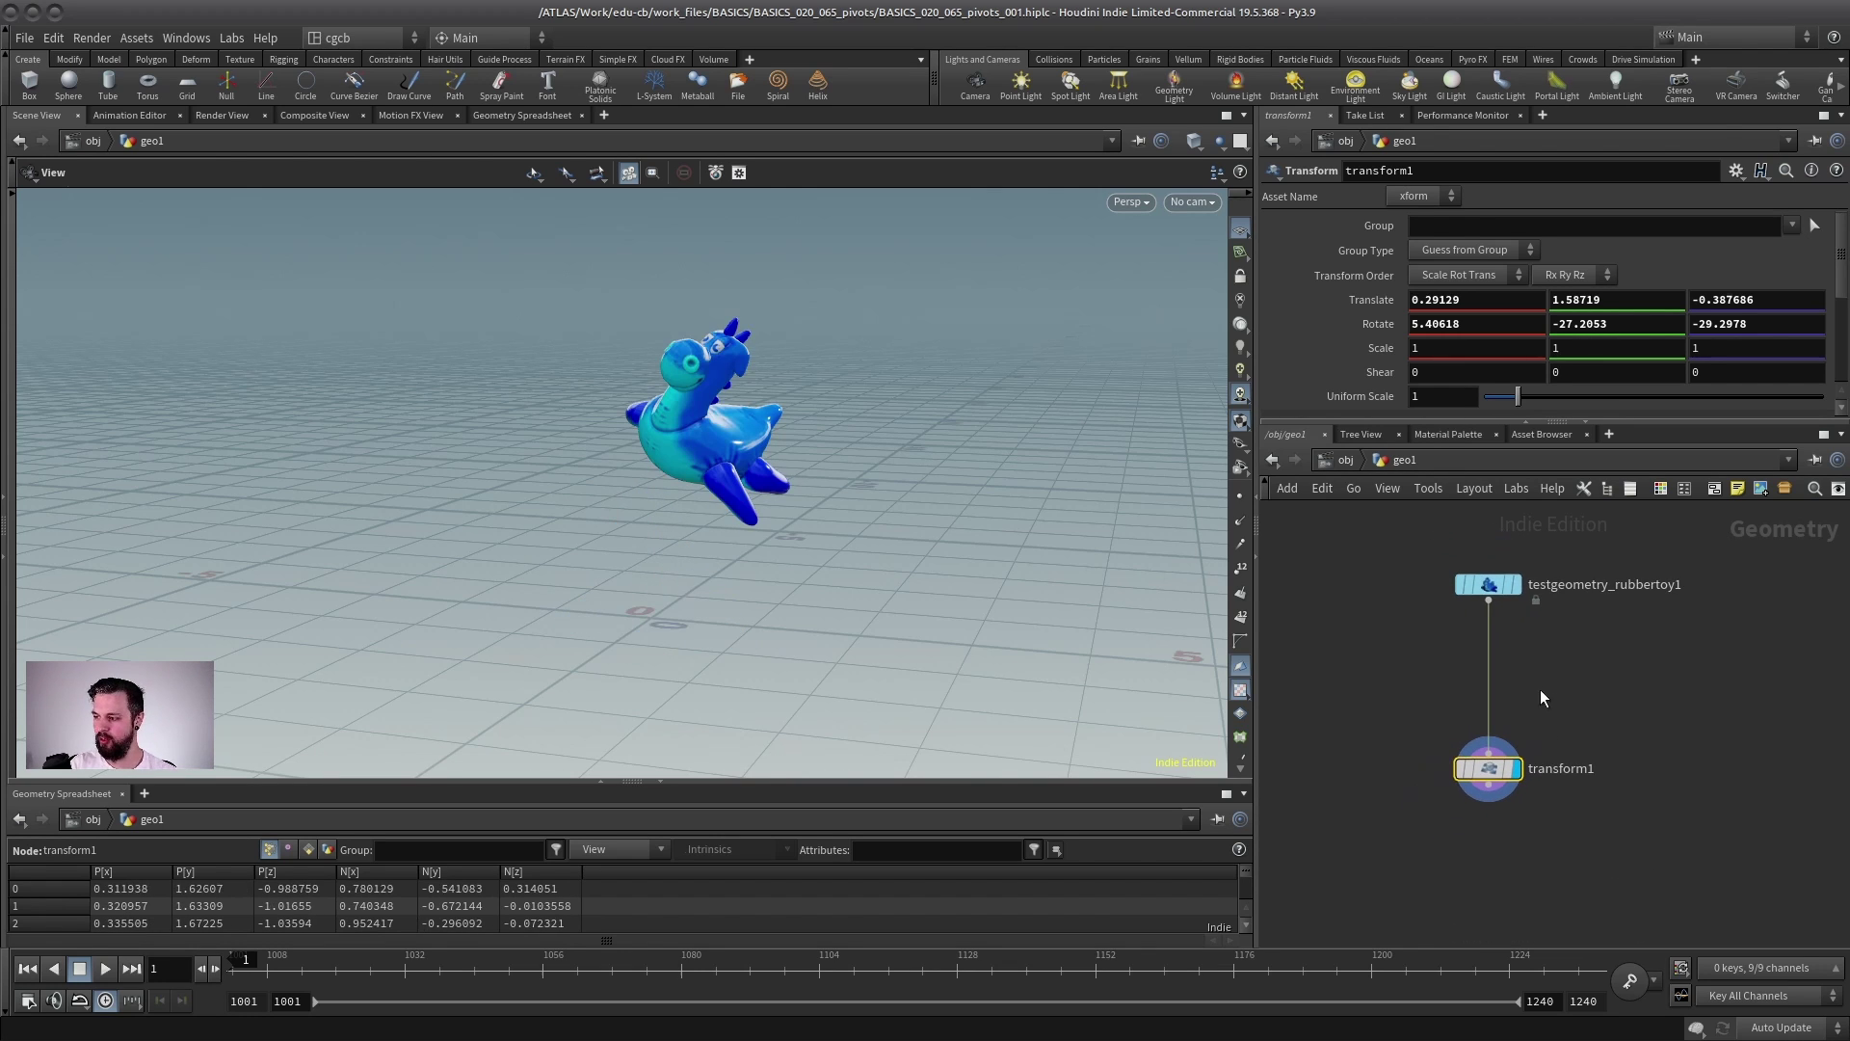
pyautogui.scroll(-1, 1537, 711)
pyautogui.scroll(3, 1558, 702)
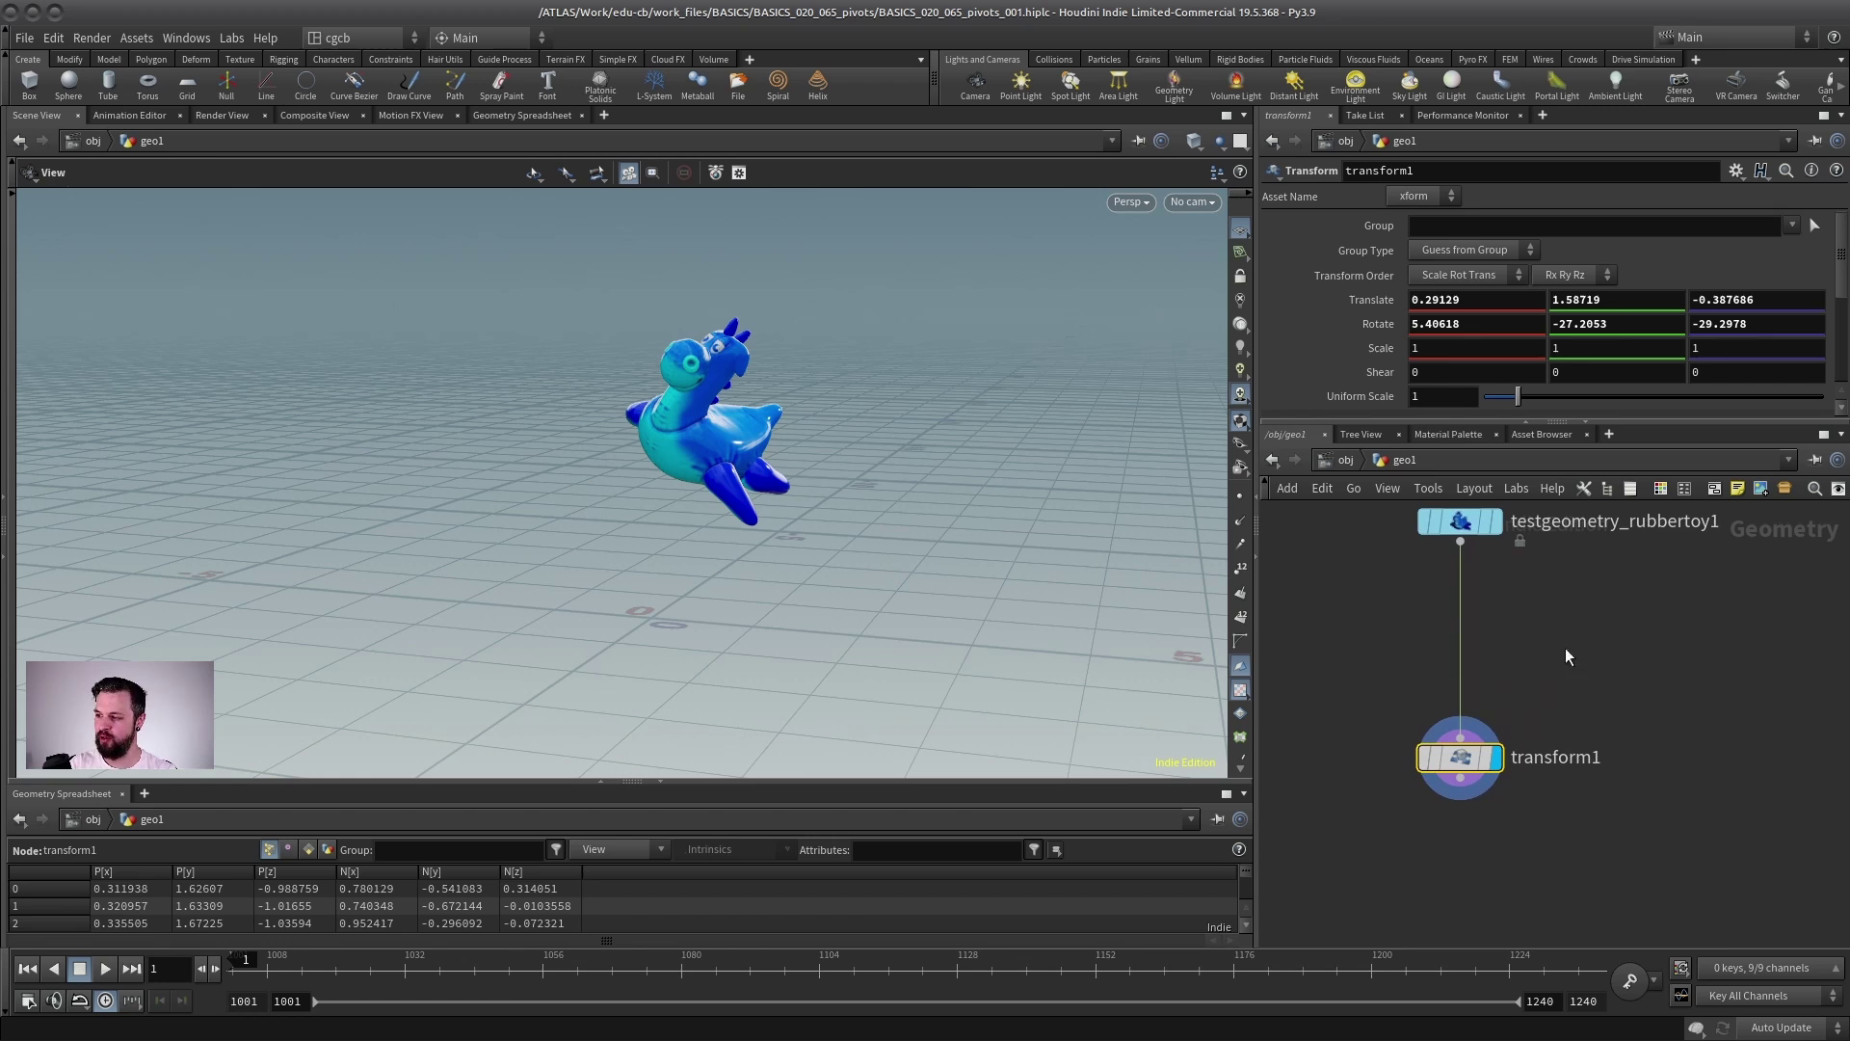
pyautogui.scroll(-2, 1498, 686)
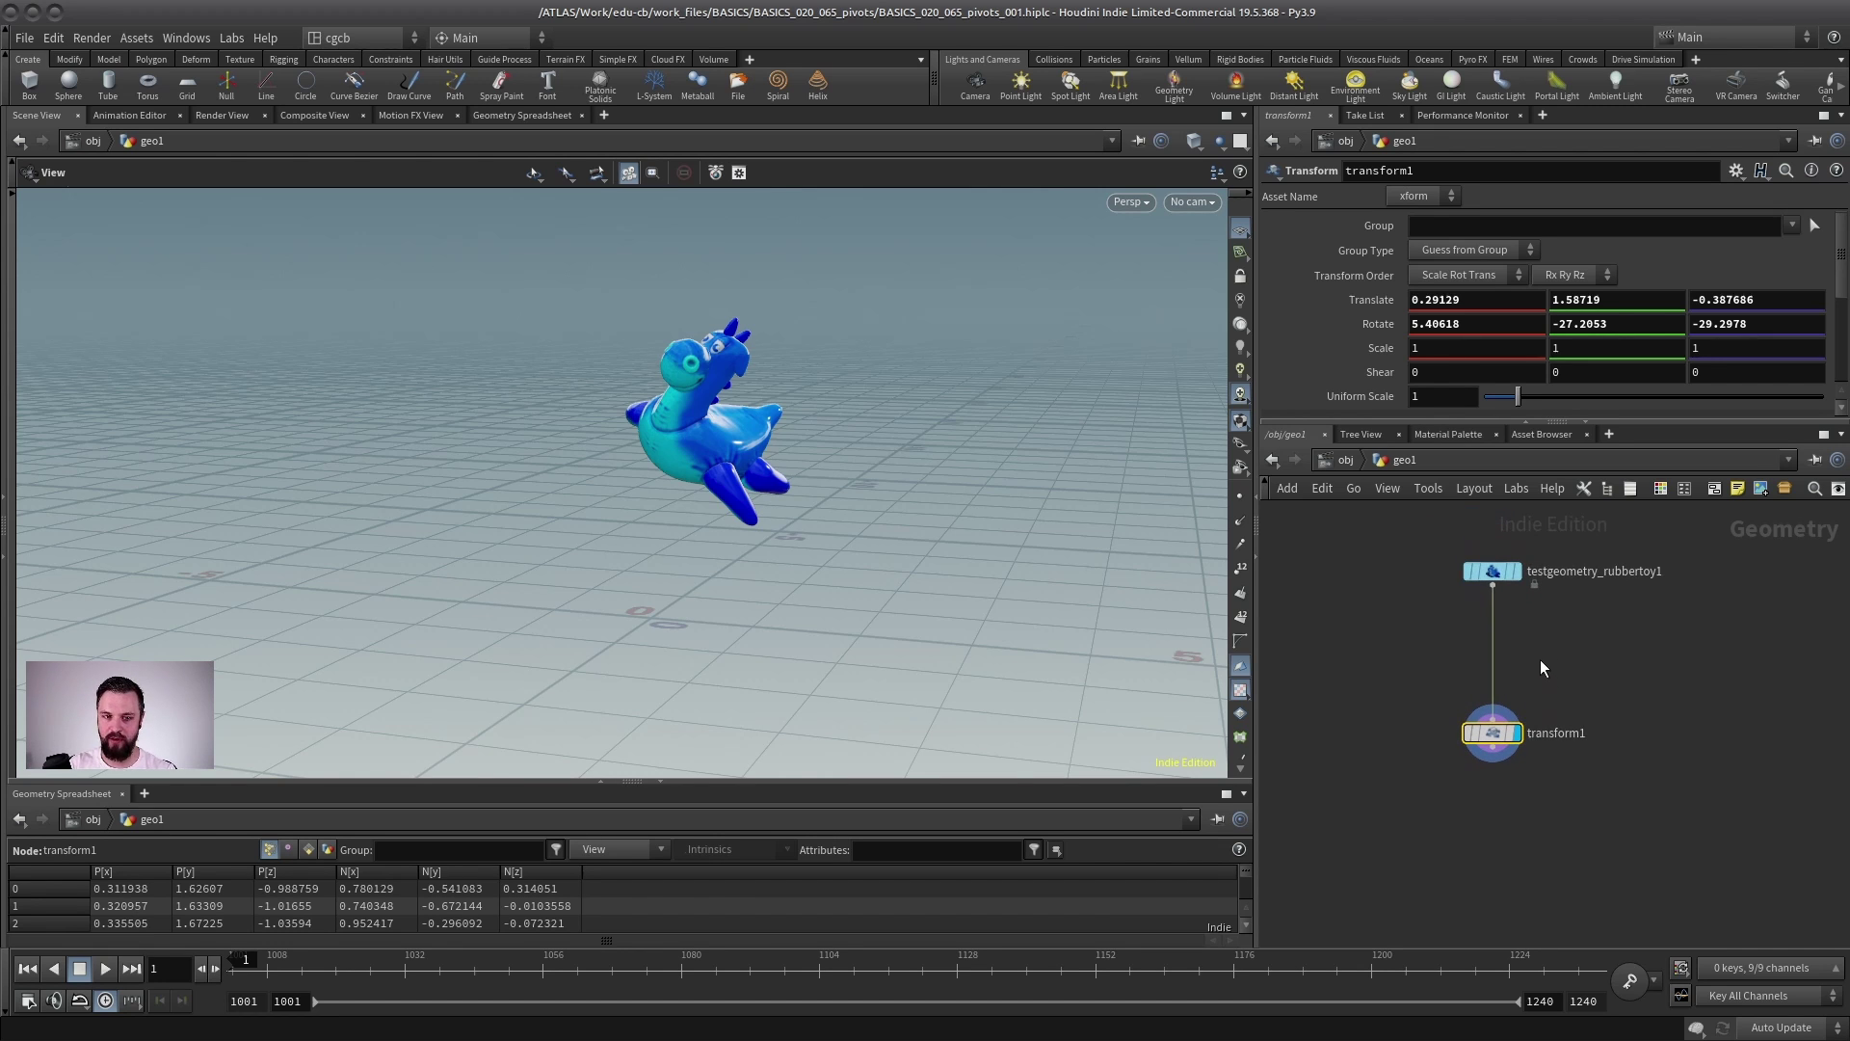
pyautogui.scroll(-1, 1505, 649)
# - Inspect the transformed toy from another angle and return to the object level
pyautogui.moveTo(751, 477); pyautogui.dragTo(827, 524)
pyautogui.moveTo(1368, 717); pyautogui.dragTo(1359, 749, button='middle')
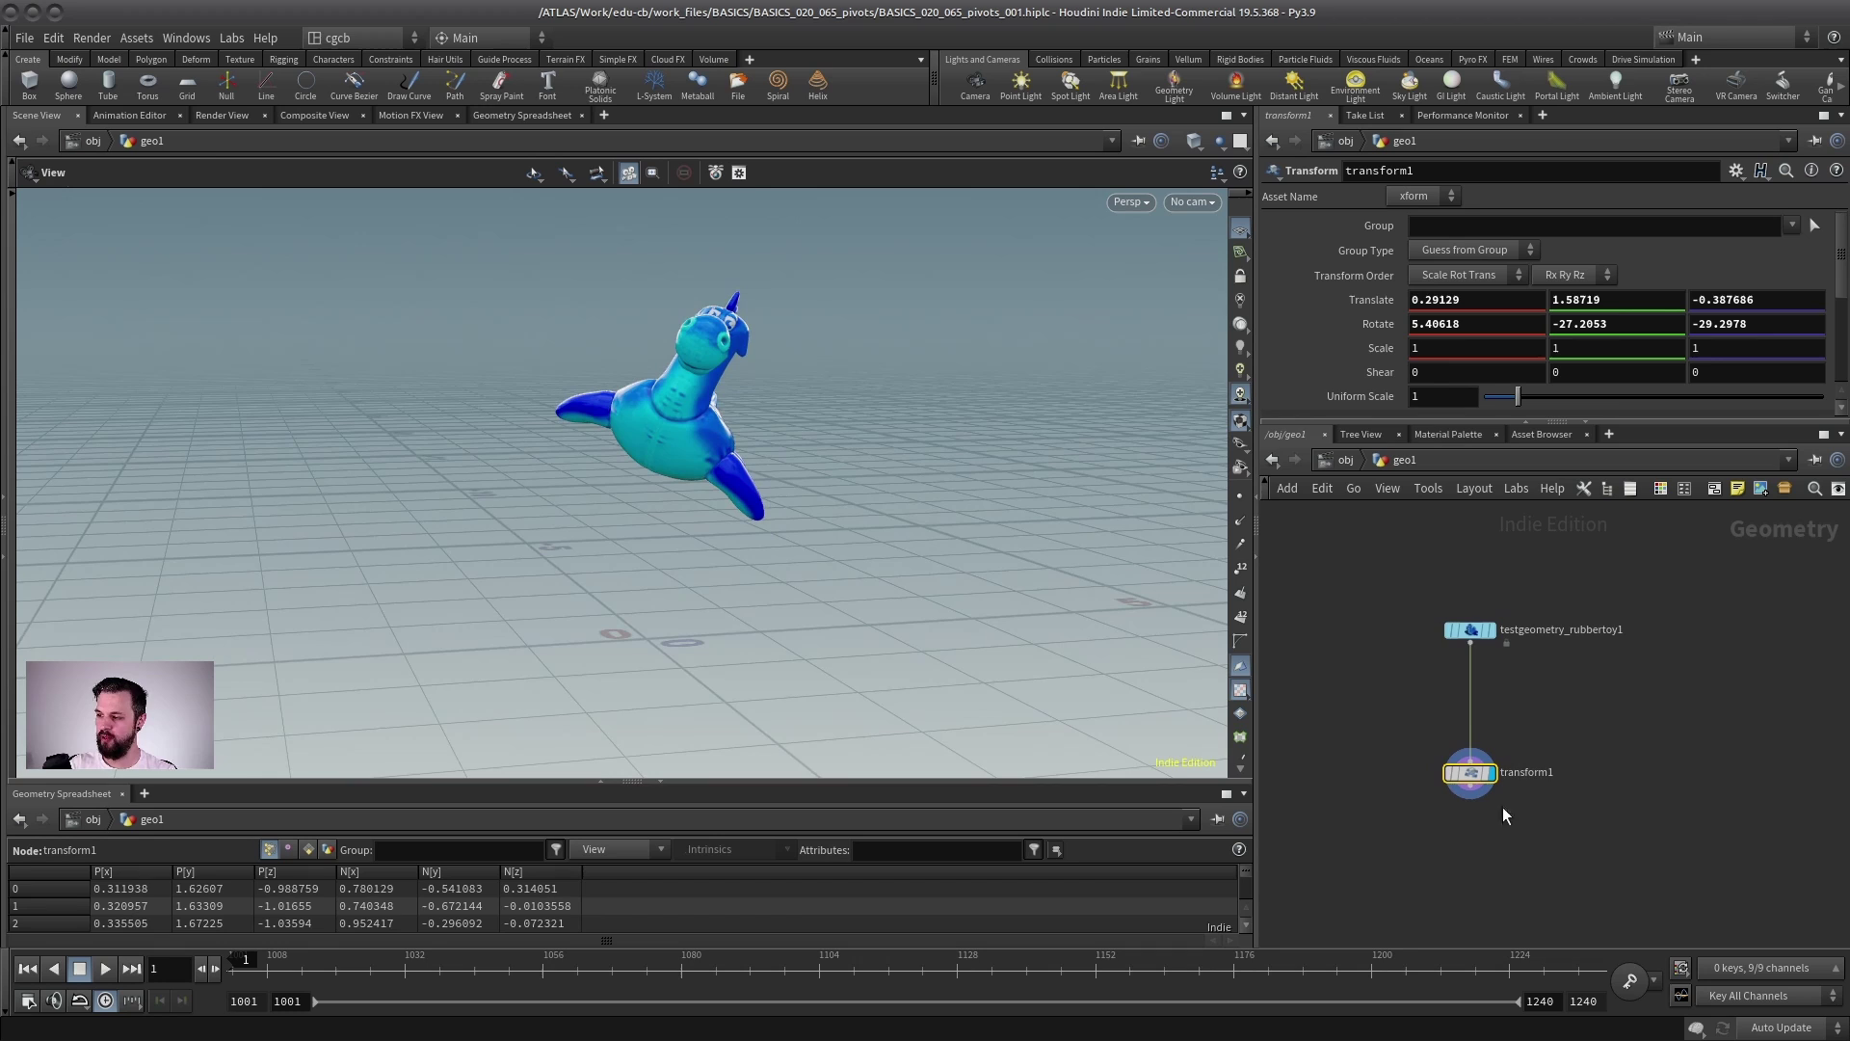
pyautogui.moveTo(1501, 674); pyautogui.dragTo(1512, 659, button='middle')
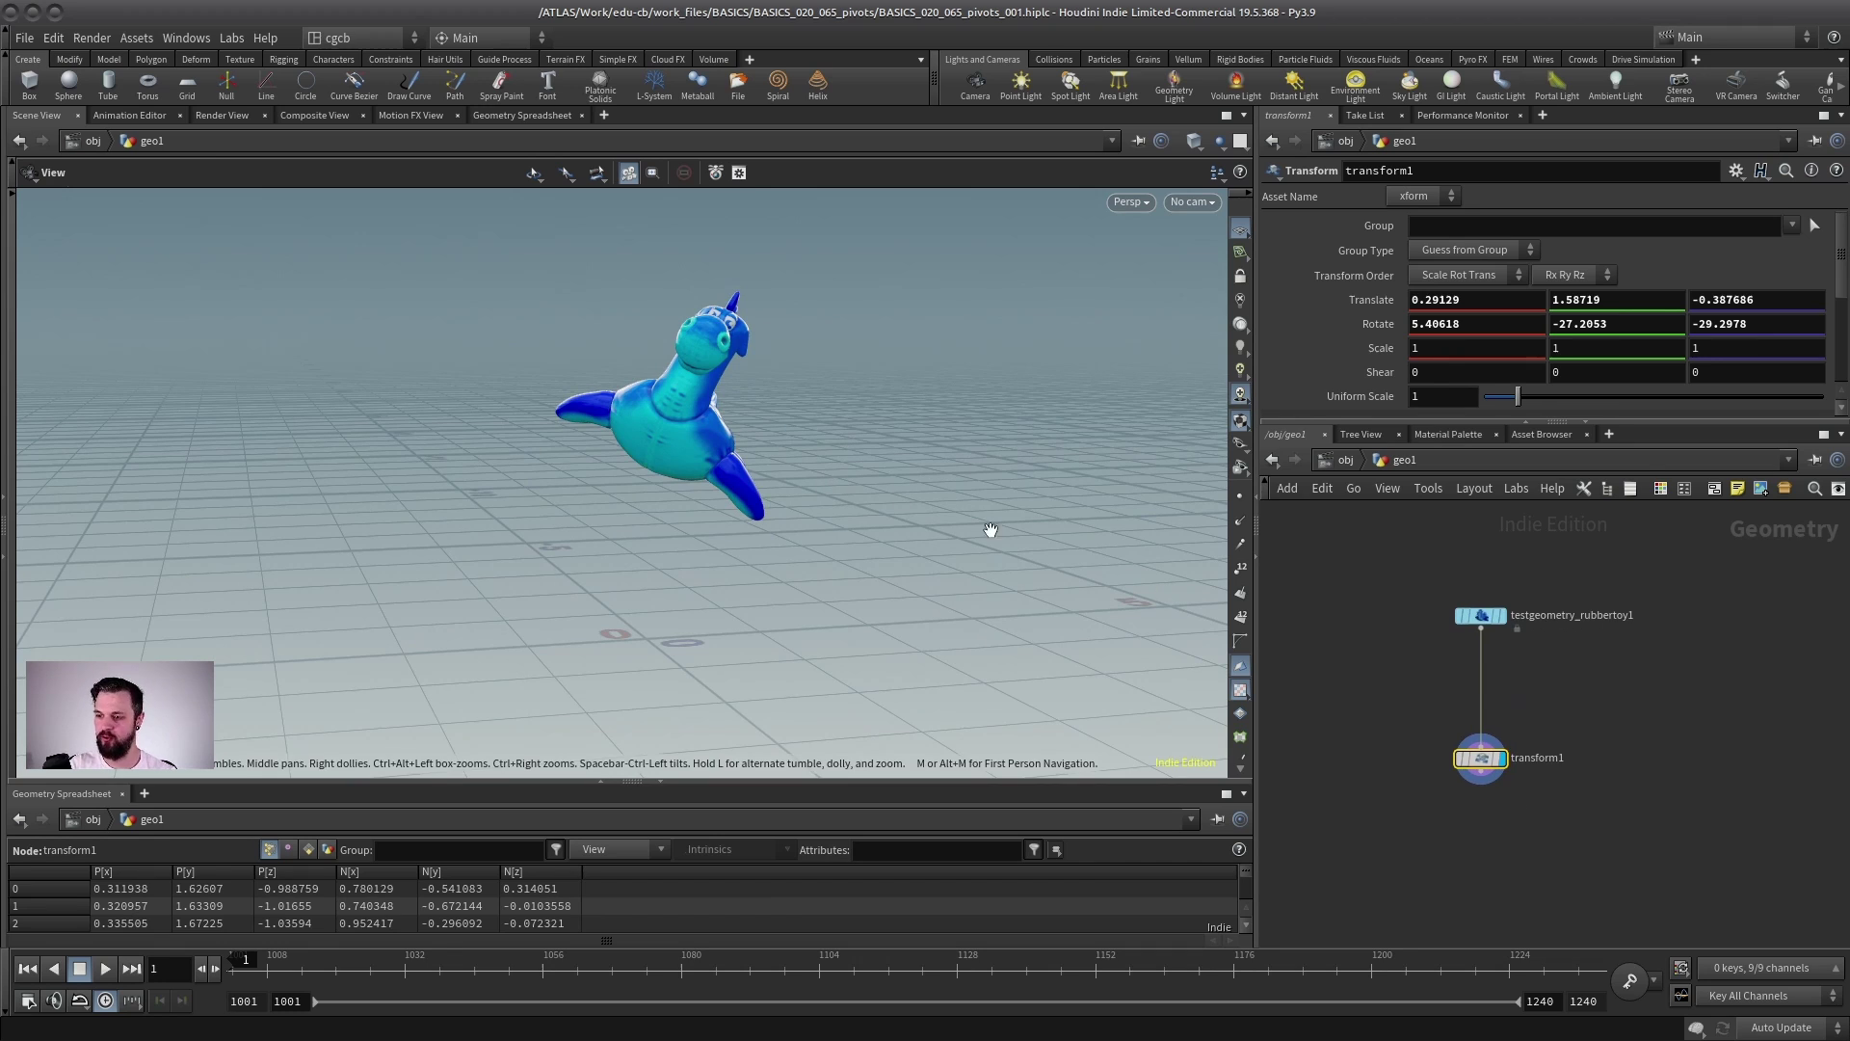
pyautogui.click(1346, 461)
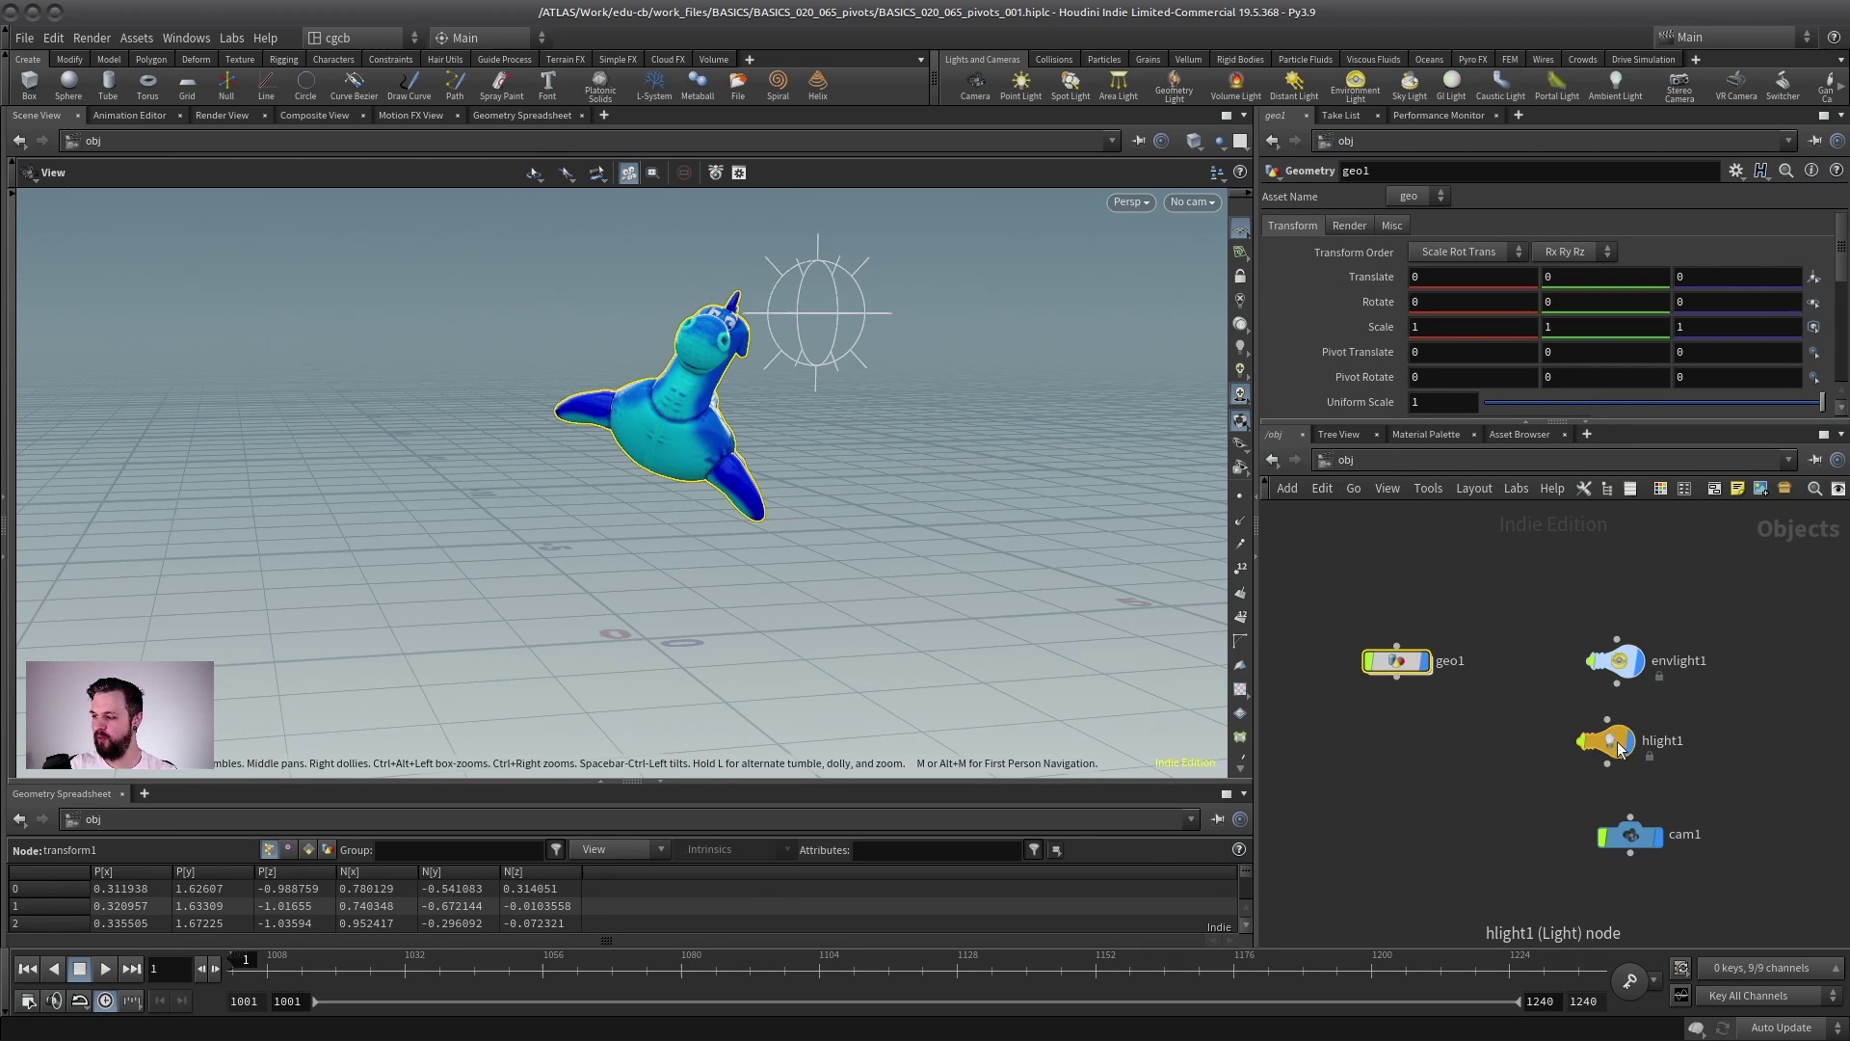
# - Align the hlight1 node beneath the environment light and go back inside geo1 to view the toy's transform handle
pyautogui.moveTo(1606, 740); pyautogui.dragTo(1616, 749)
pyautogui.click(1397, 660)
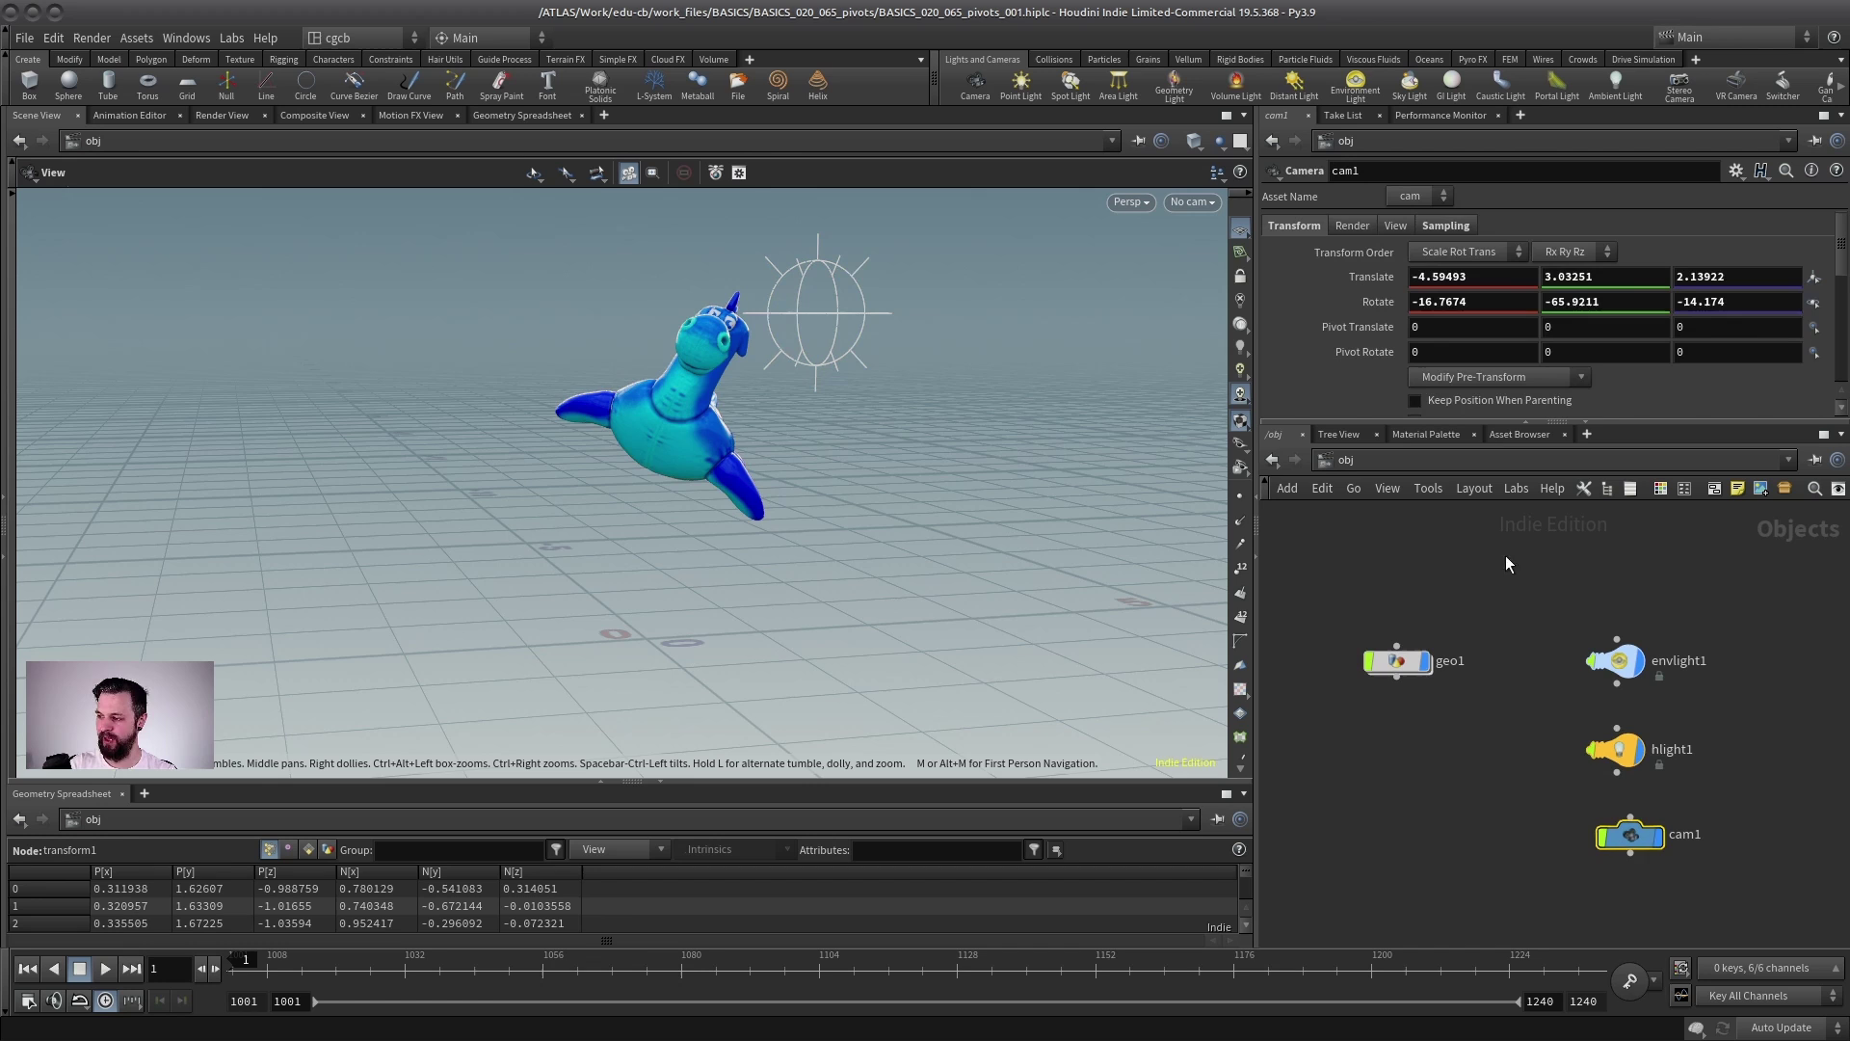
pyautogui.doubleClick(1399, 660)
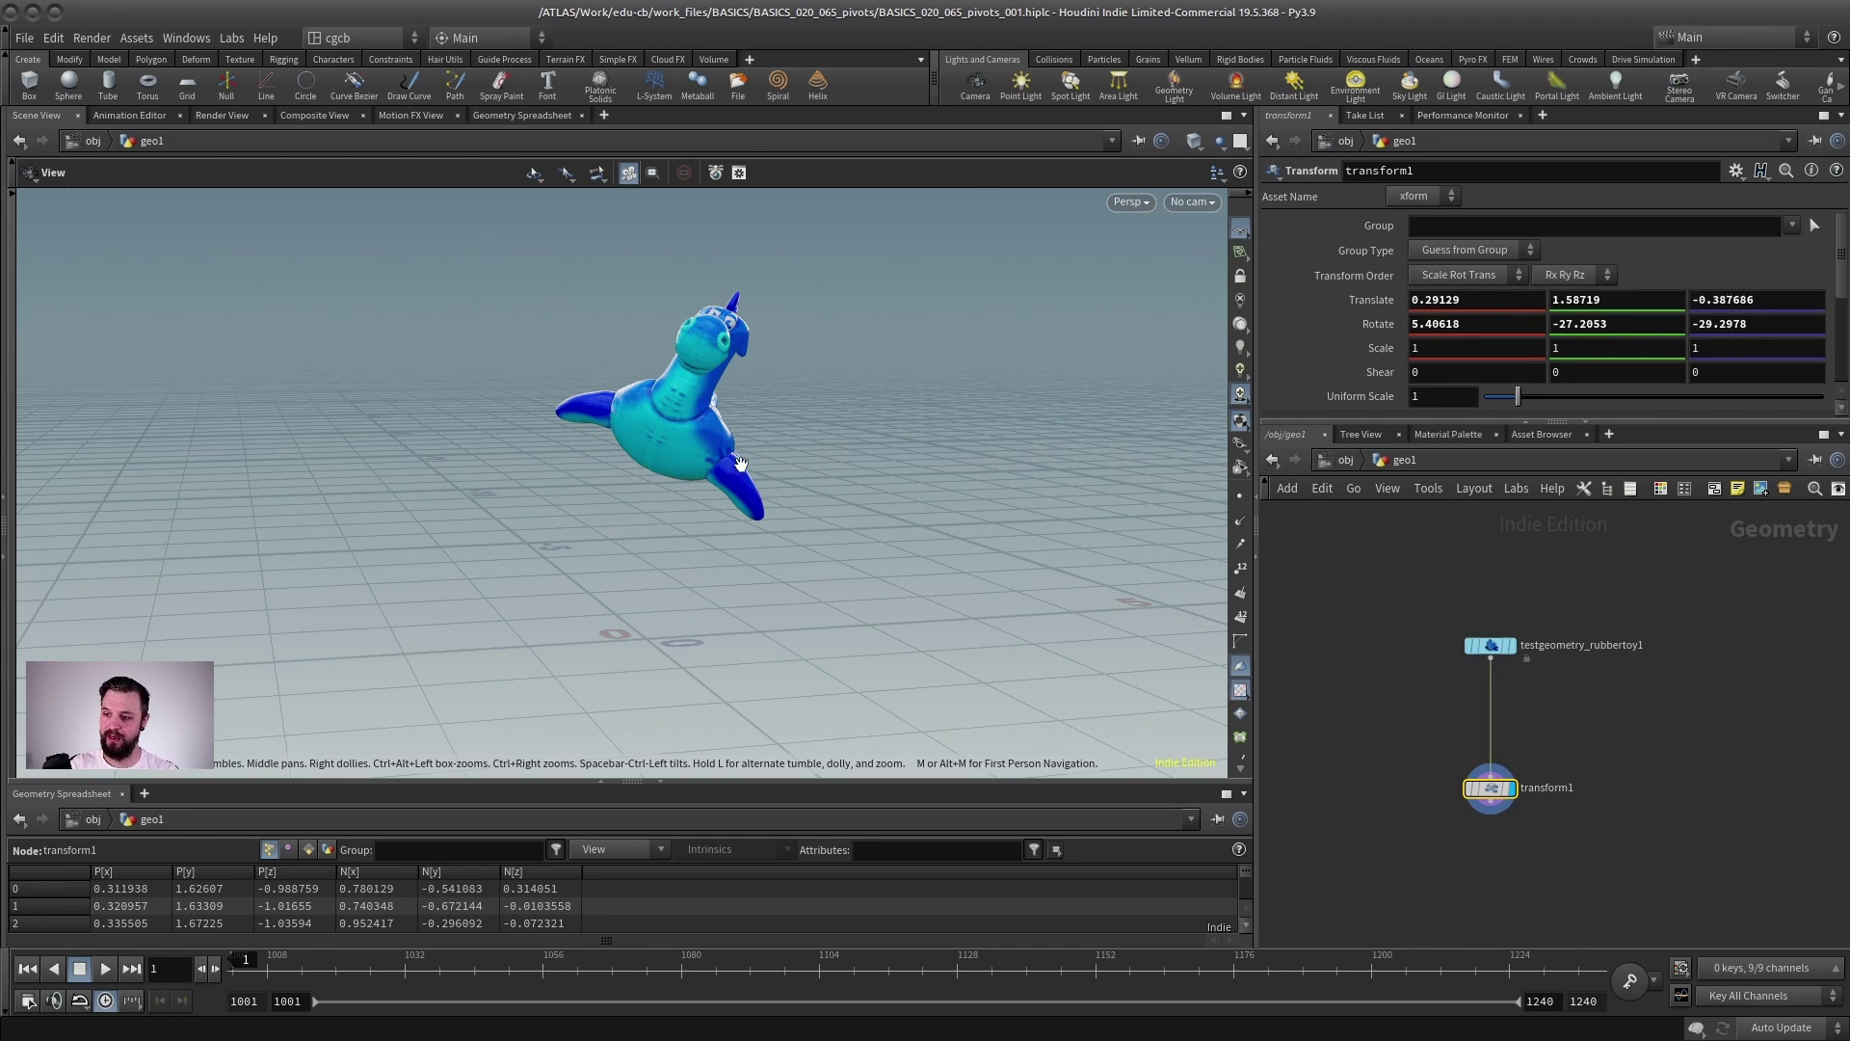
pyautogui.moveTo(740, 464); pyautogui.dragTo(929, 438)
pyautogui.moveTo(929, 437); pyautogui.dragTo(733, 506, button='right')
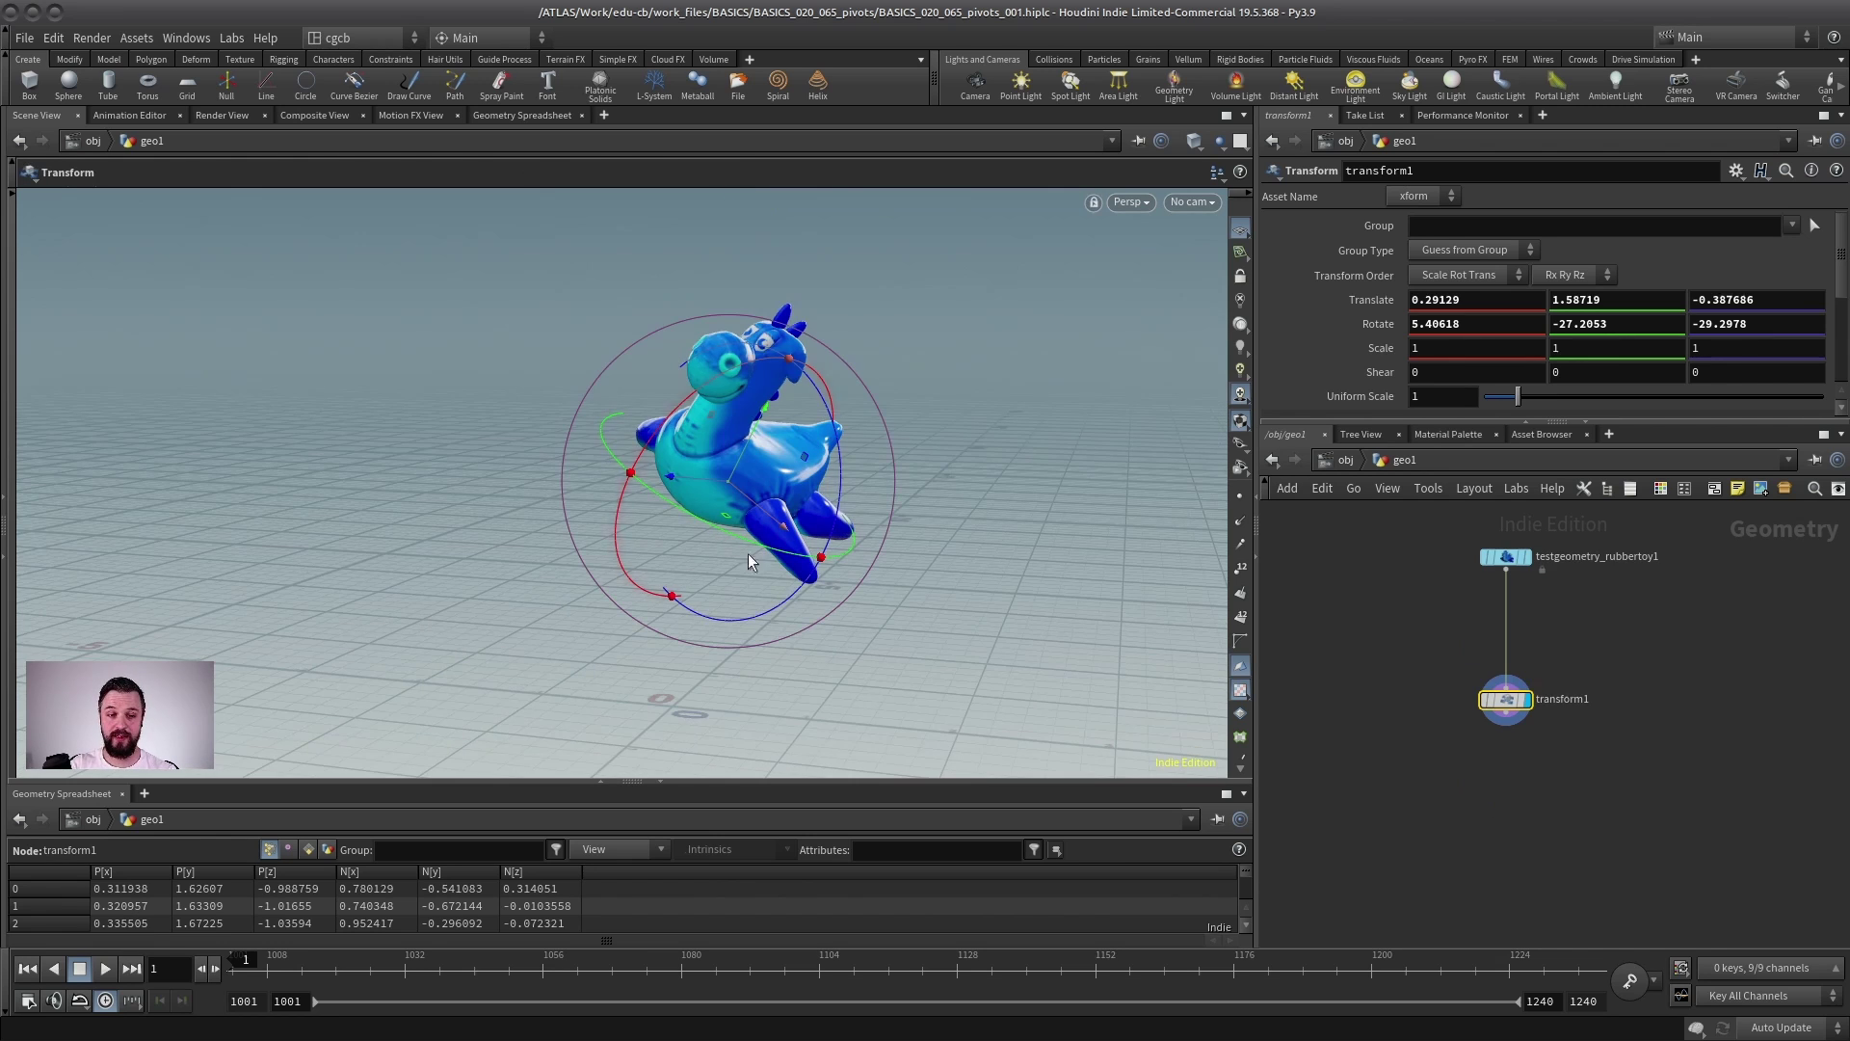
pyautogui.keyDown('alt'); pyautogui.moveTo(748, 553); pyautogui.dragTo(770, 520); pyautogui.keyUp('alt')
# - Add a second Transform node wired below transform1, display it, and examine where its handle sits relative to the toy
pyautogui.click(1468, 770)
pyautogui.press('Tab')
pyautogui.write('tr')
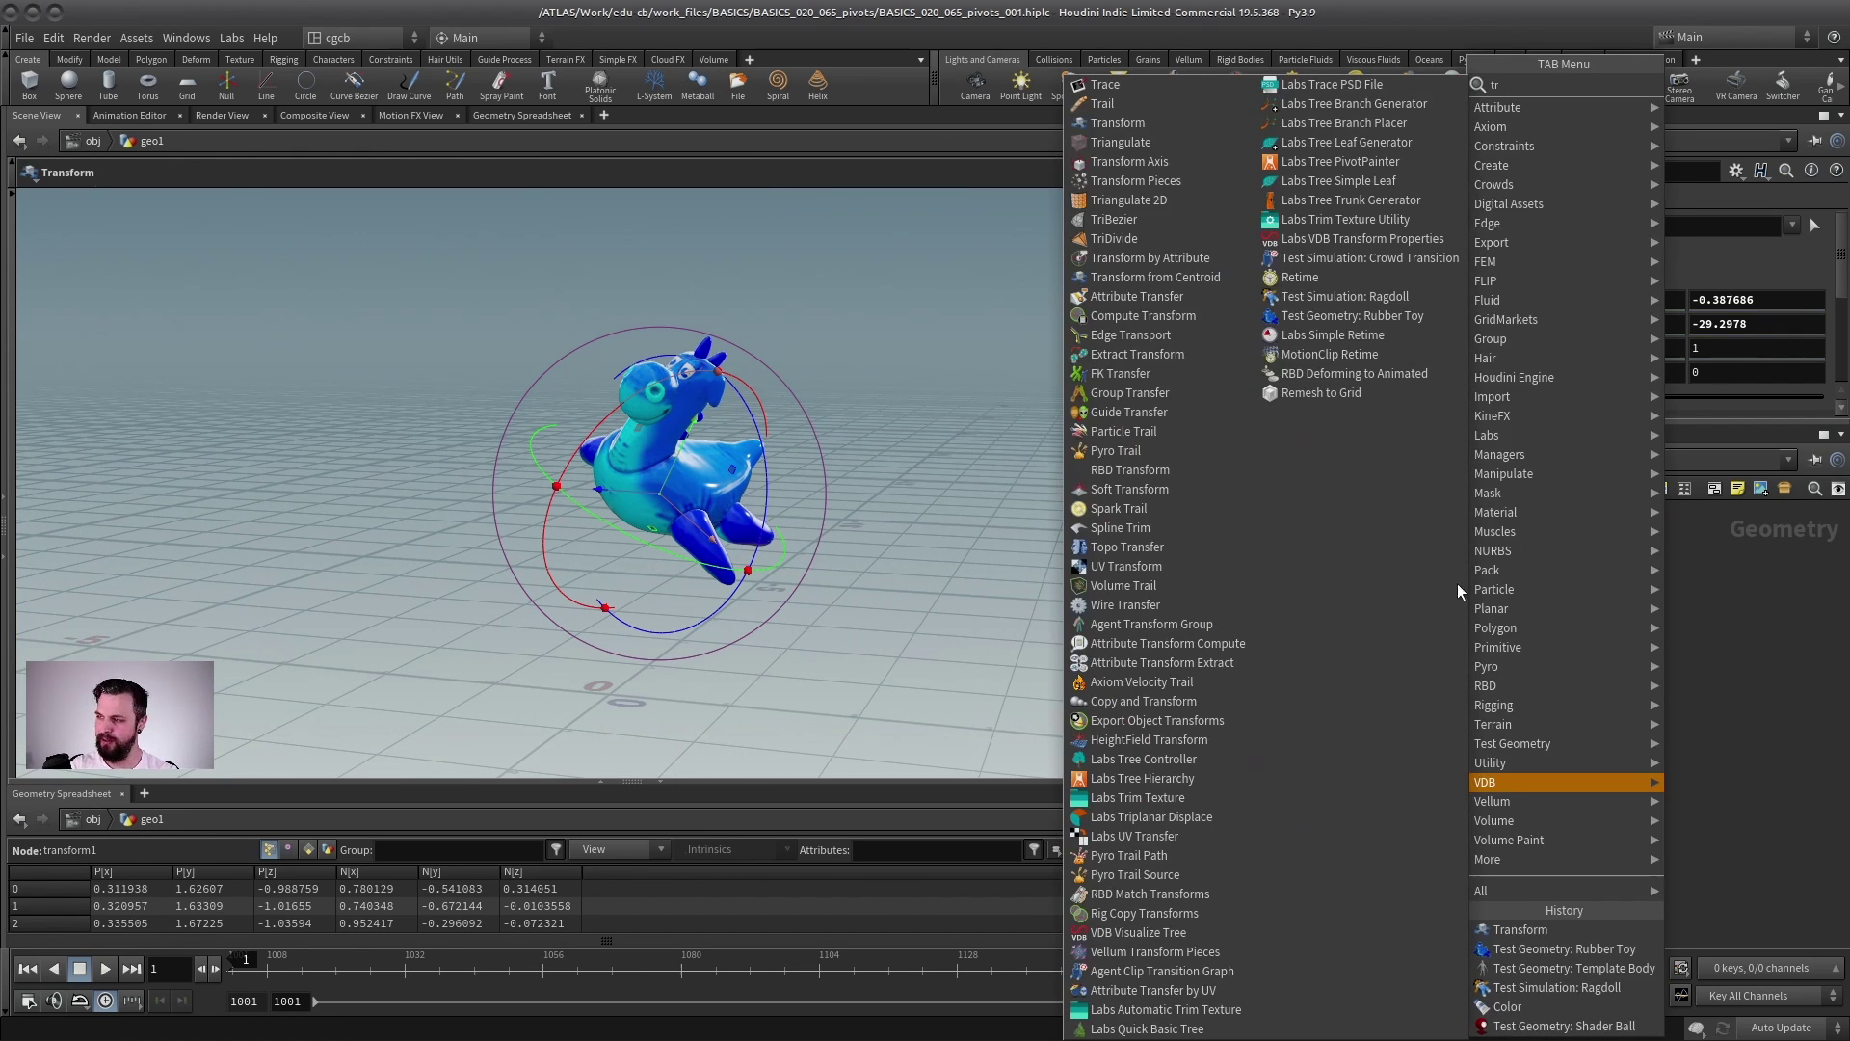
pyautogui.click(1185, 123)
pyautogui.click(1505, 796)
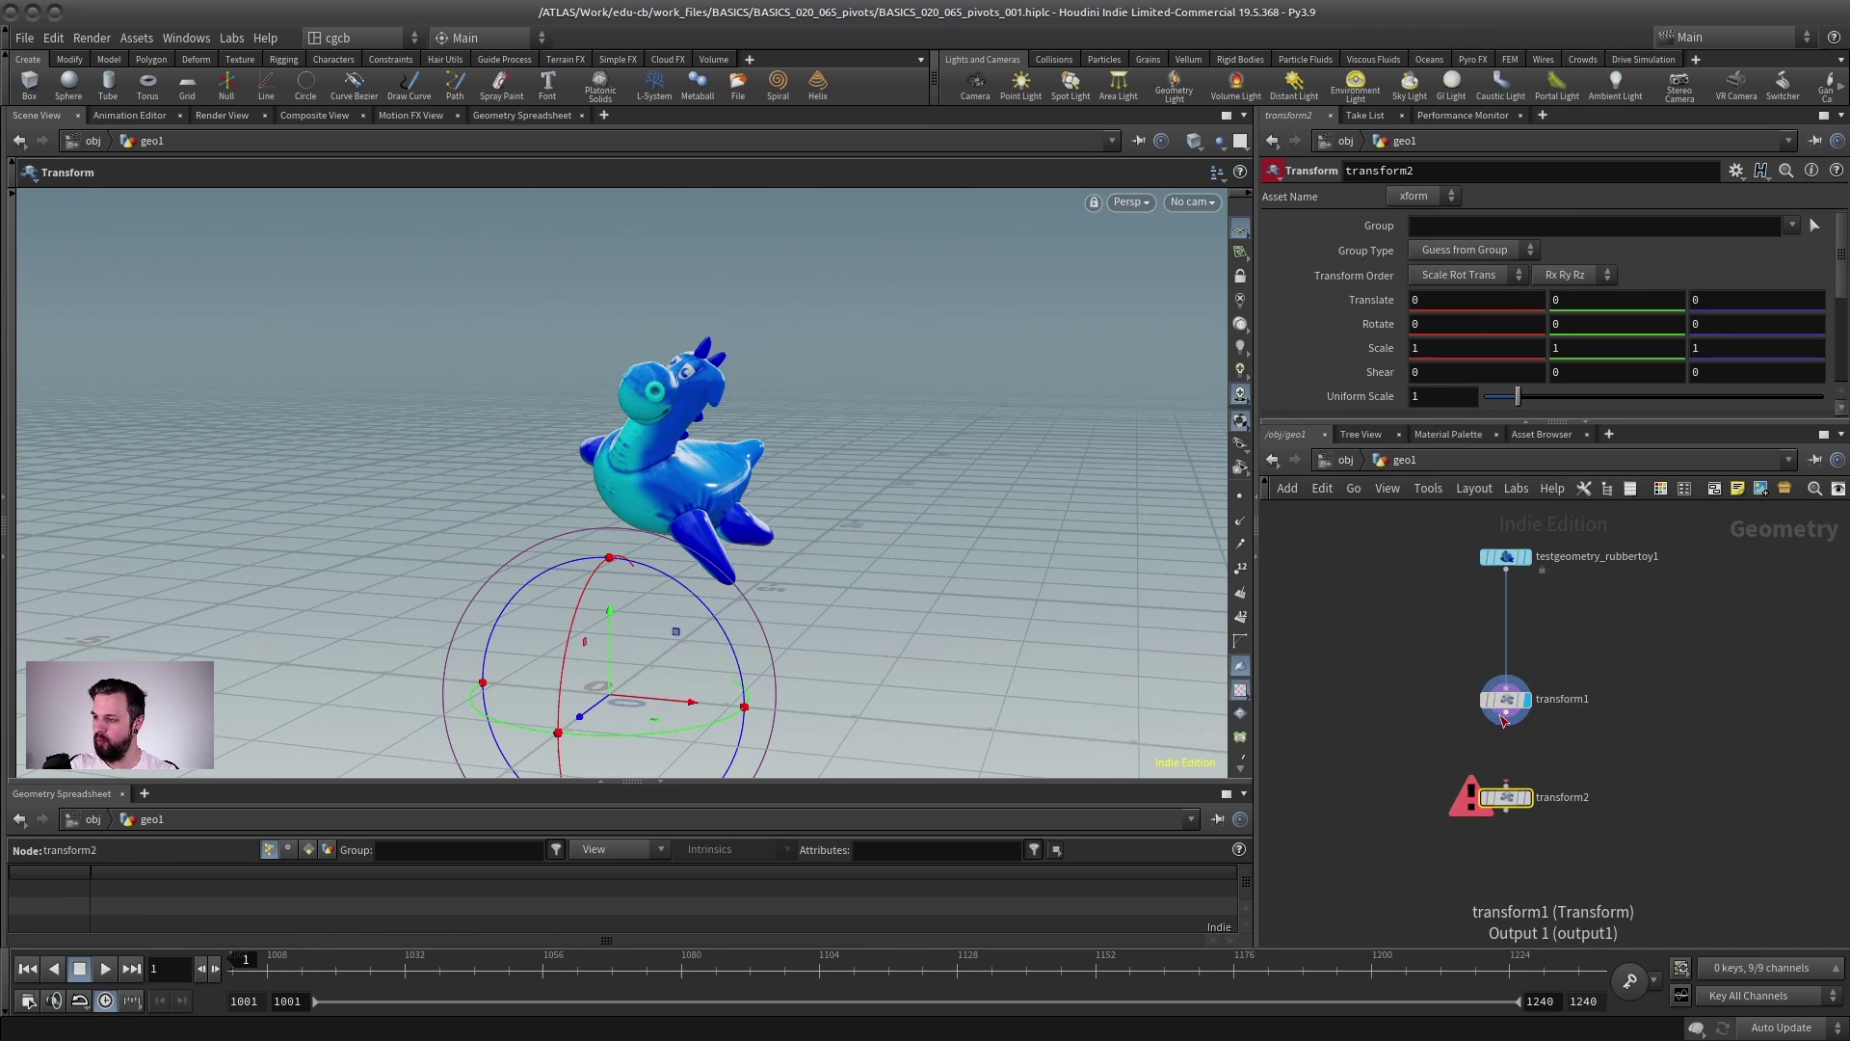
pyautogui.keyDown('alt'); pyautogui.moveTo(674, 665); pyautogui.dragTo(627, 578); pyautogui.keyUp('alt')
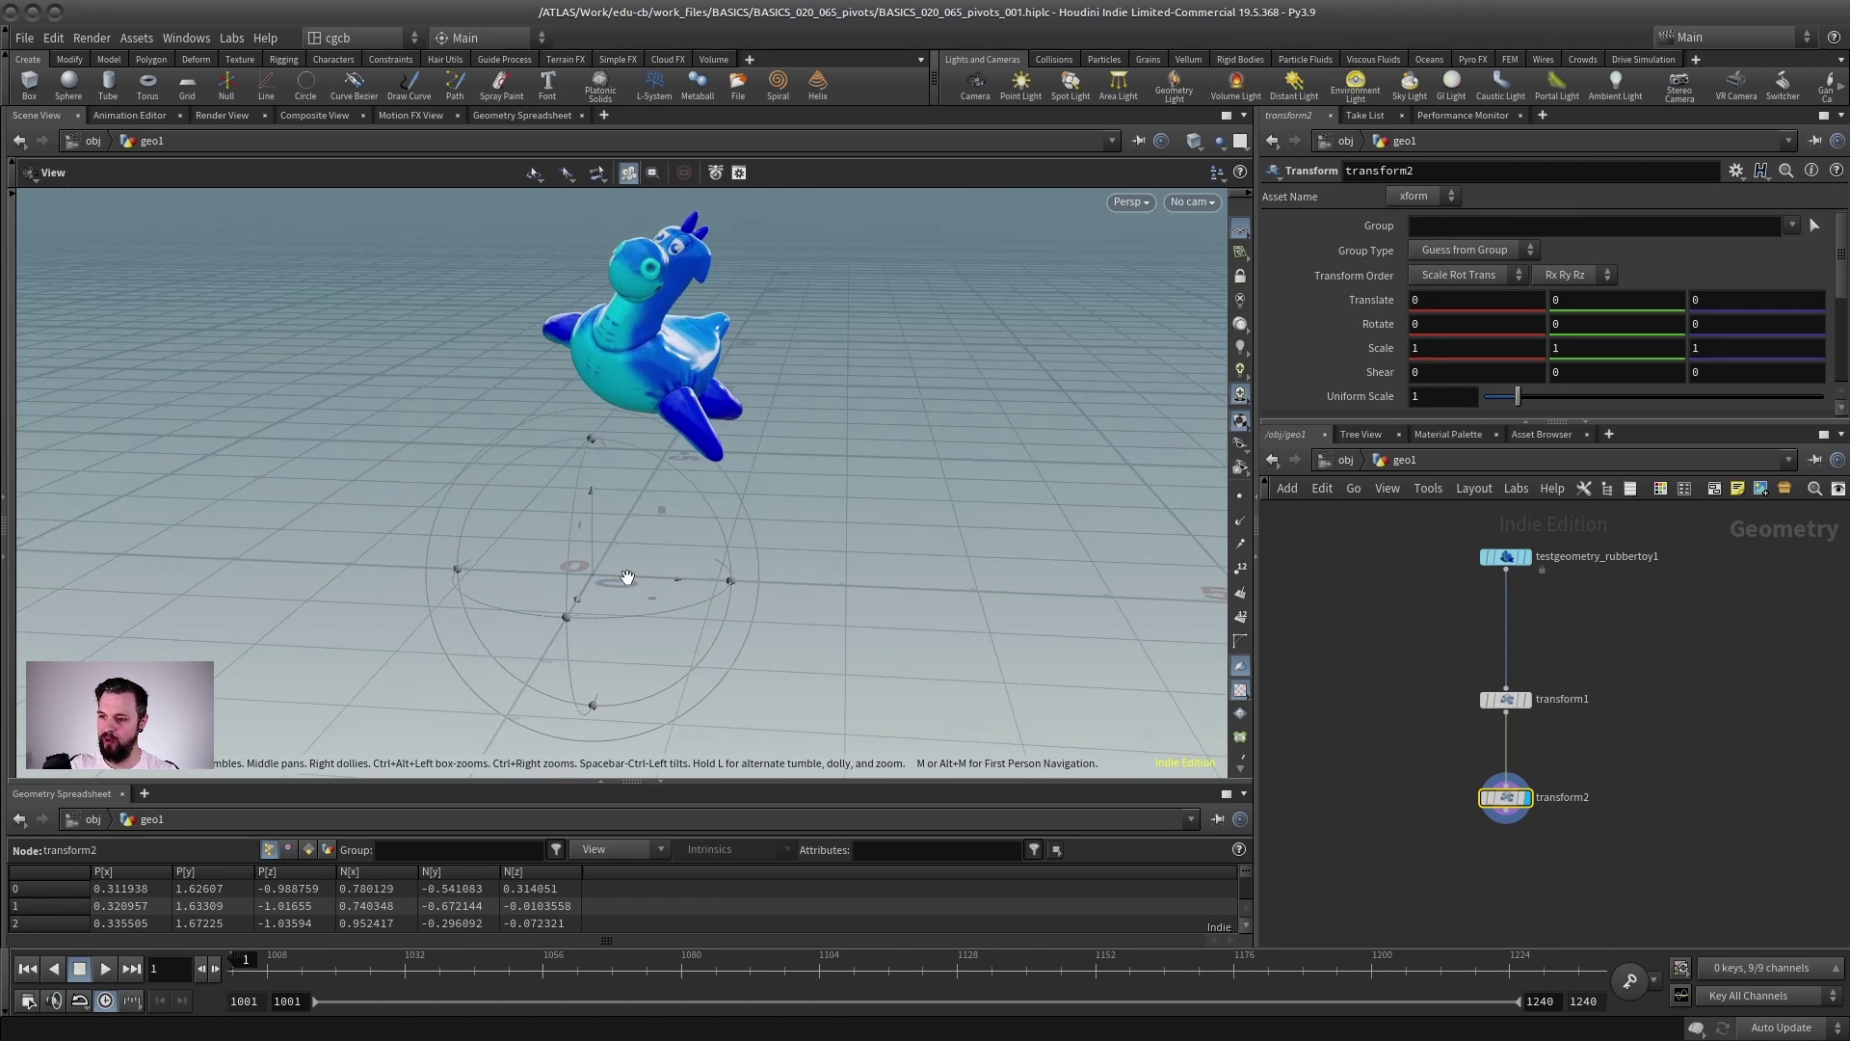
pyautogui.keyDown('alt'); pyautogui.moveTo(627, 578); pyautogui.dragTo(610, 549, button='right'); pyautogui.keyUp('alt')
pyautogui.moveTo(636, 514)
pyautogui.keyDown('alt'); pyautogui.mouseDown()
pyautogui.moveTo(617, 540)
pyautogui.moveTo(633, 527)
pyautogui.mouseUp(); pyautogui.keyUp('alt')
pyautogui.keyDown('alt'); pyautogui.moveTo(628, 514); pyautogui.dragTo(578, 607, button='right'); pyautogui.keyUp('alt')
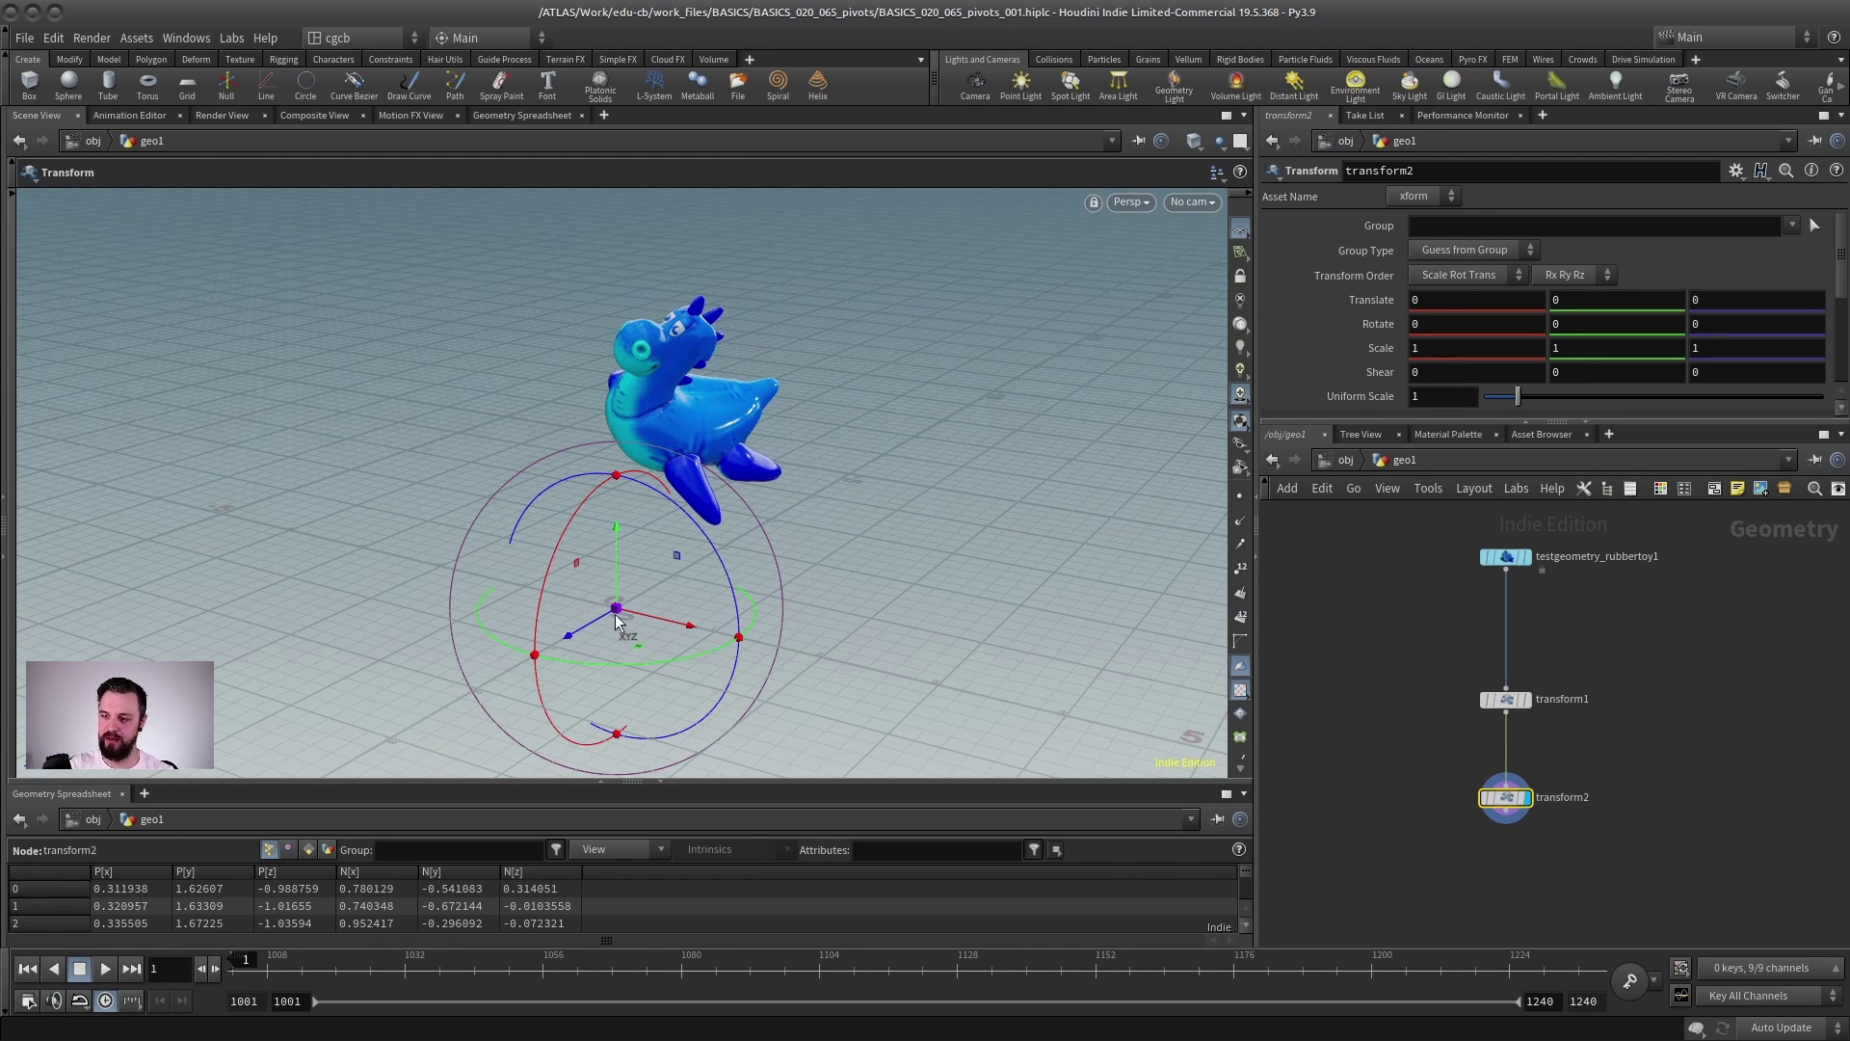
# - Display transform1 and examine its handle on the toy, evening out the node's spacing between its neighbours
pyautogui.click(1508, 699)
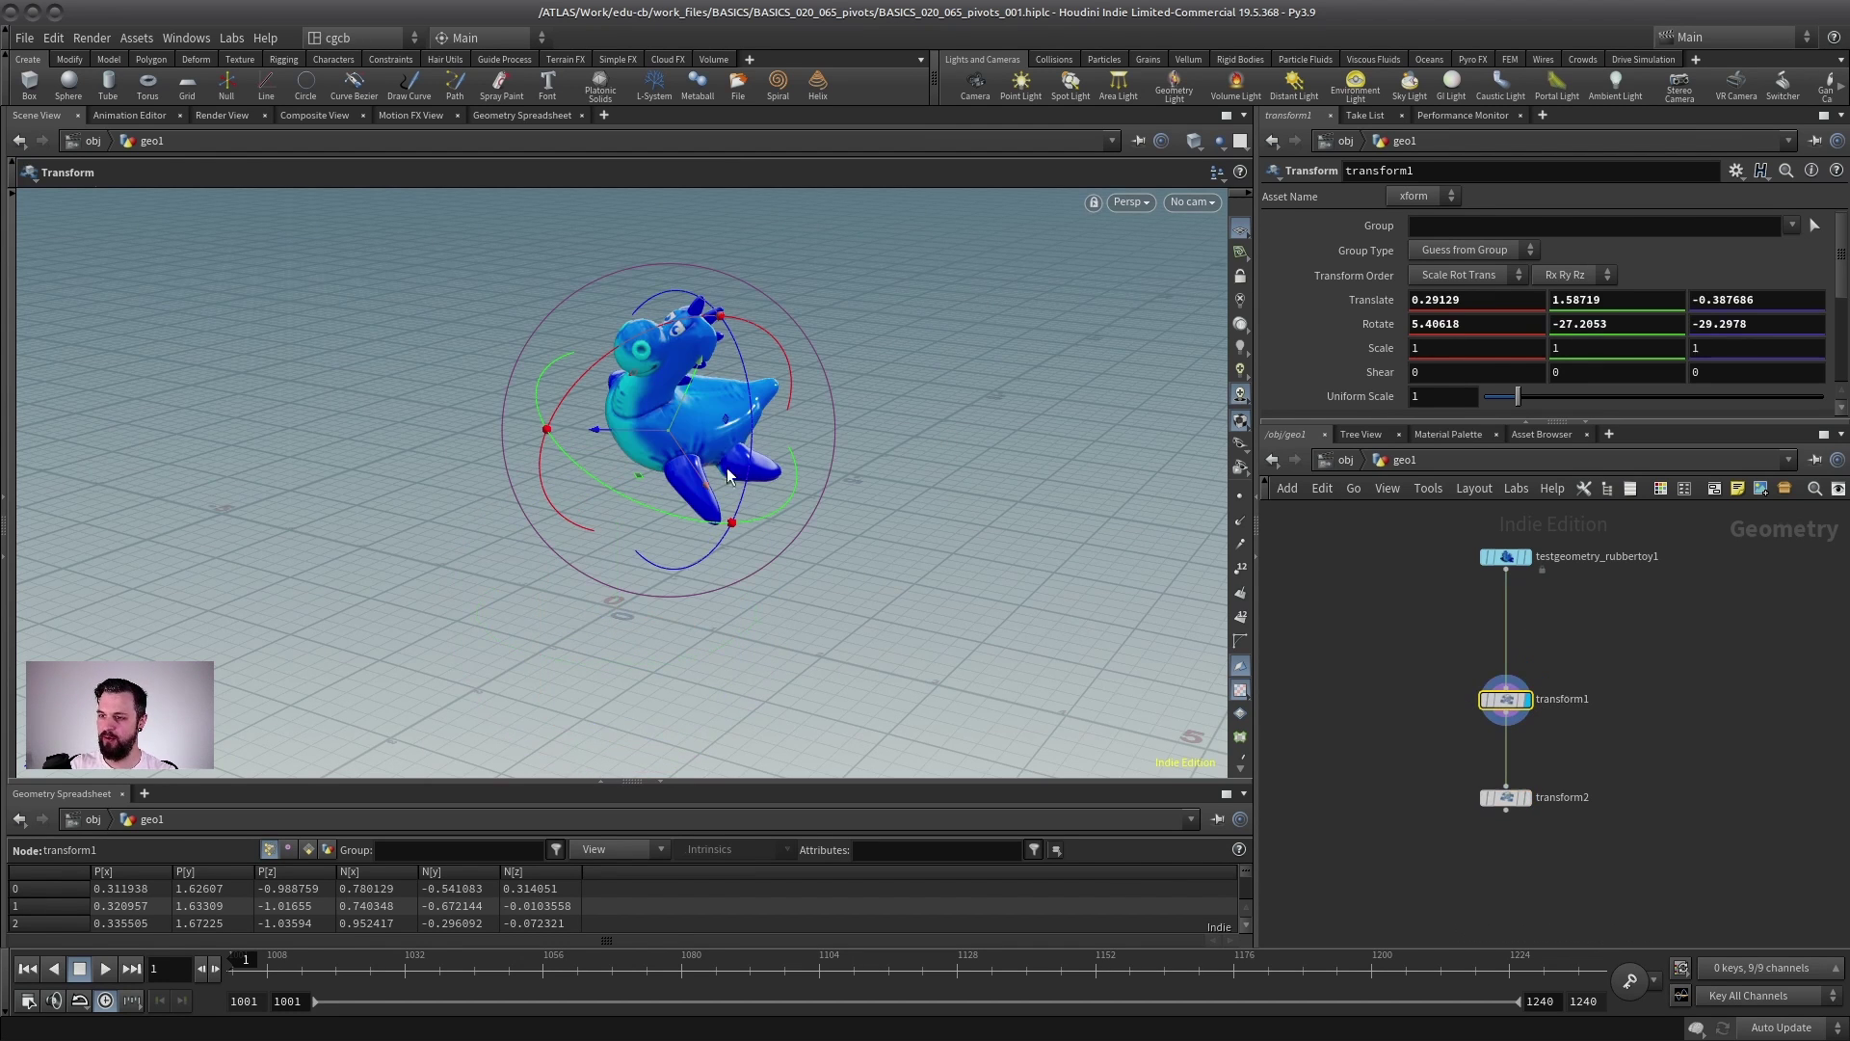
pyautogui.keyDown('alt'); pyautogui.moveTo(708, 465); pyautogui.dragTo(668, 314); pyautogui.keyUp('alt')
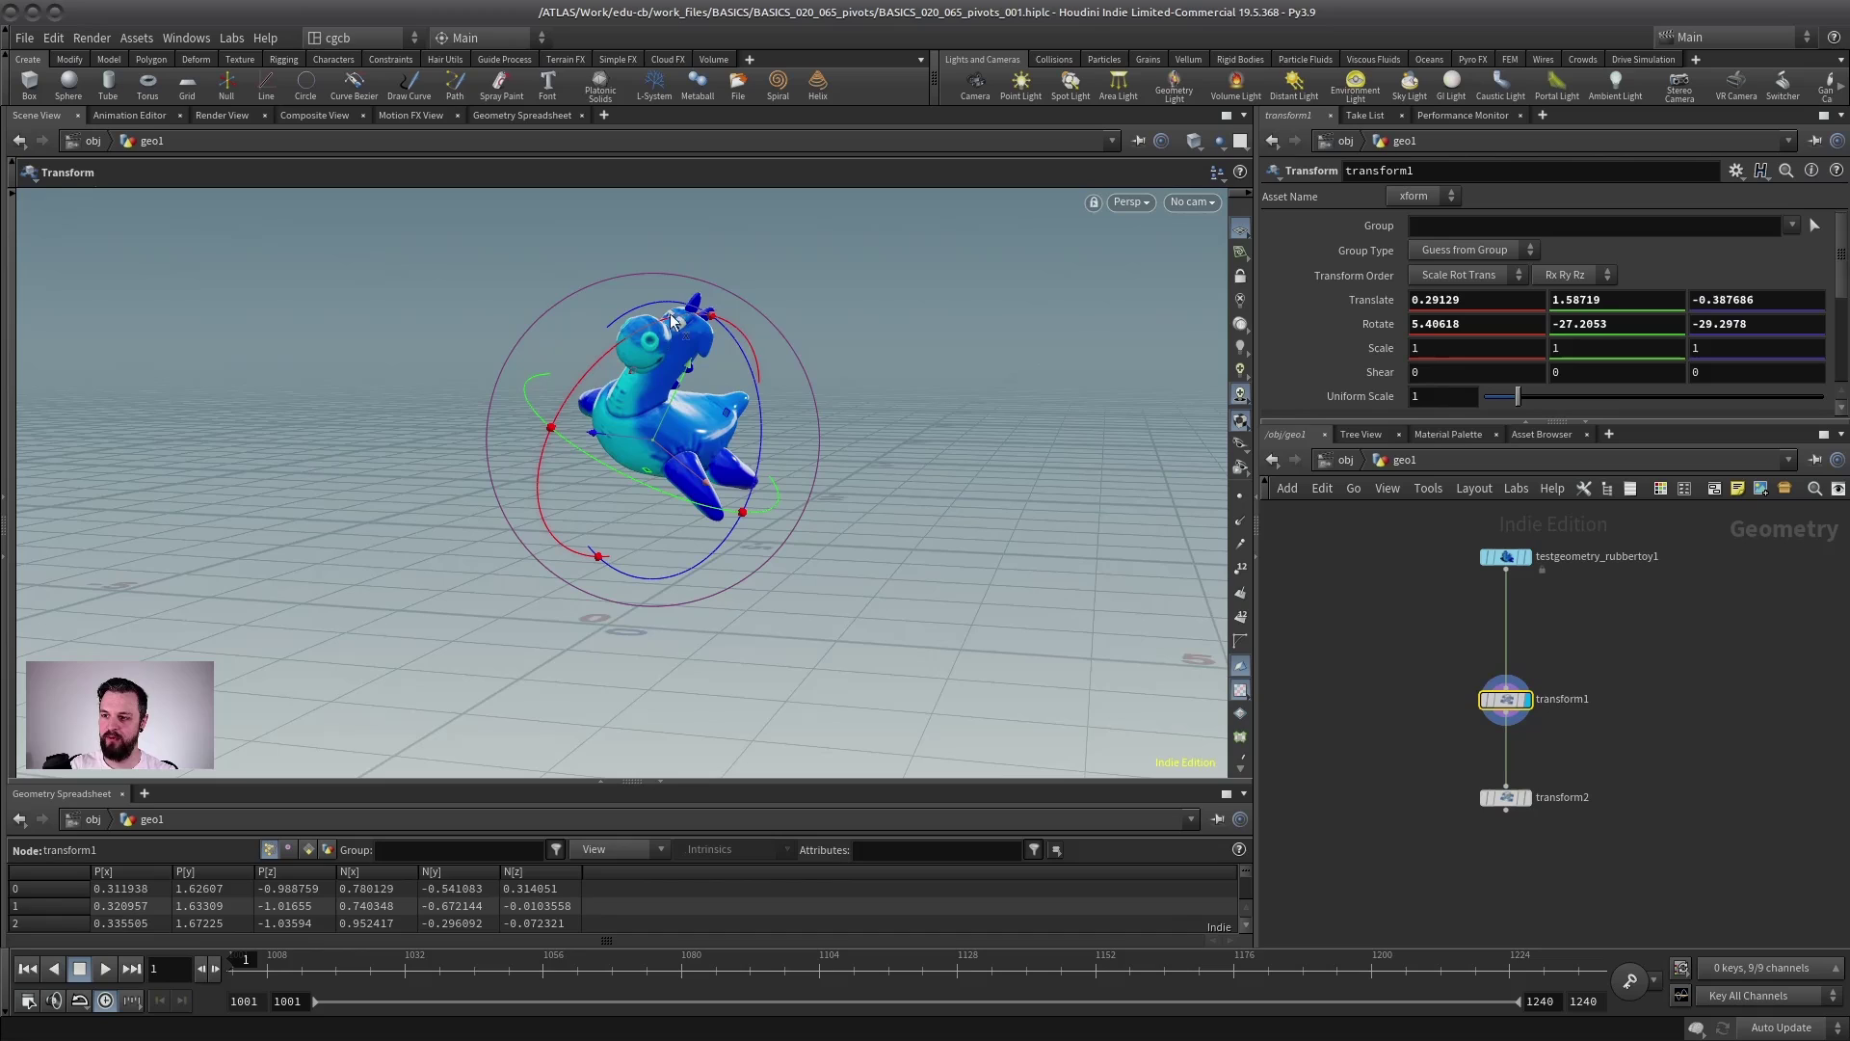
pyautogui.keyDown('alt'); pyautogui.moveTo(706, 394); pyautogui.dragTo(732, 424); pyautogui.keyUp('alt')
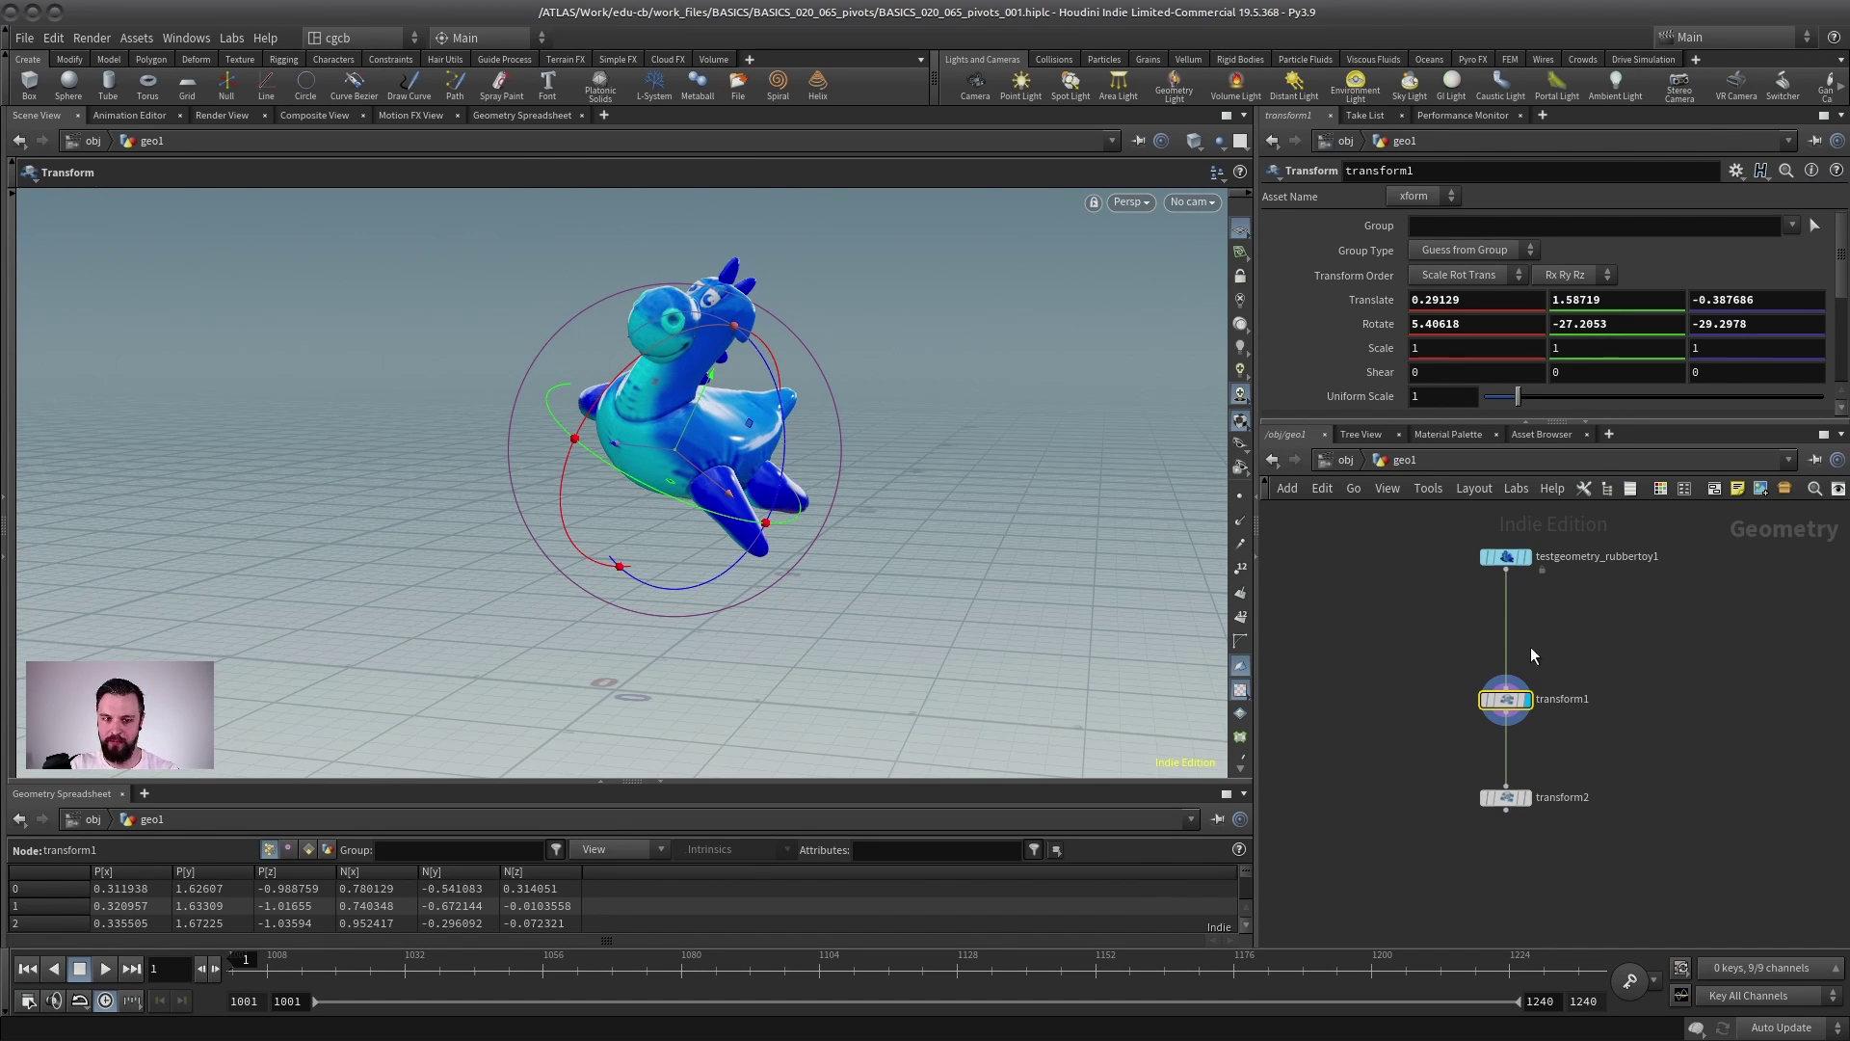
pyautogui.scroll(2, 1546, 646)
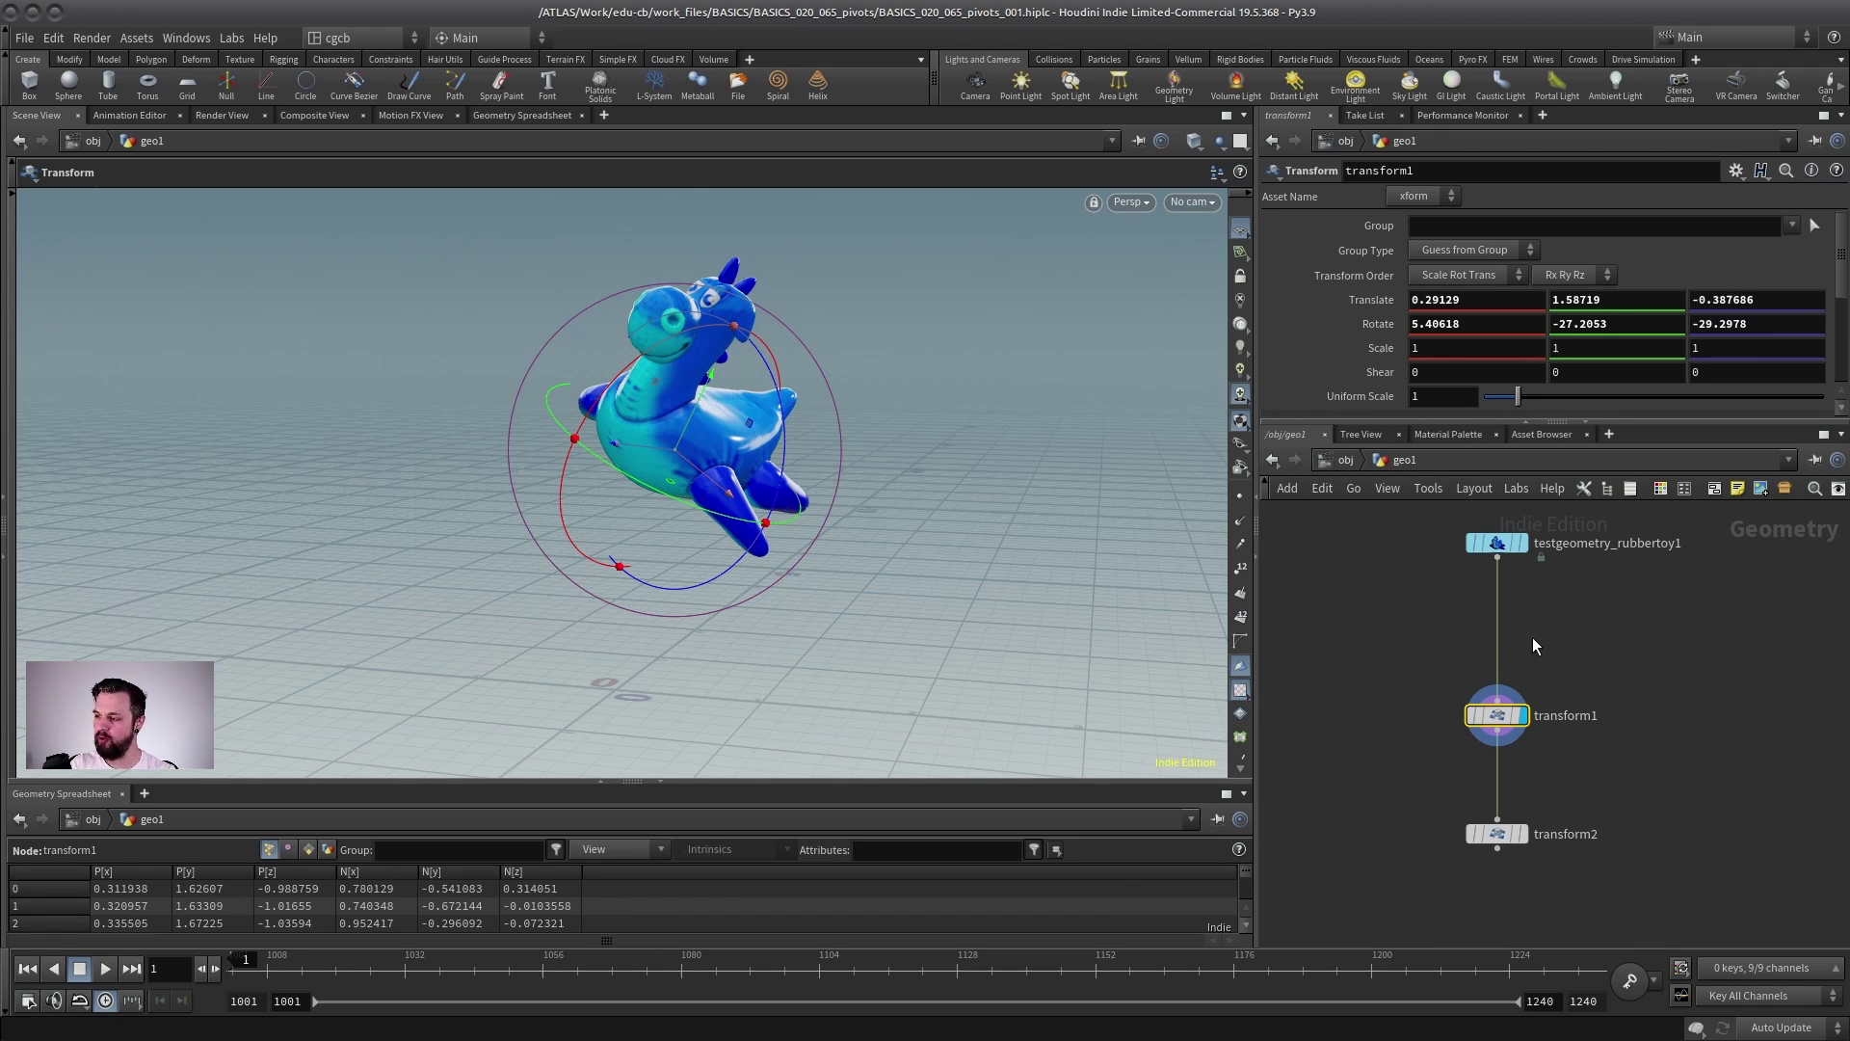
pyautogui.moveTo(1498, 715); pyautogui.dragTo(1497, 700)
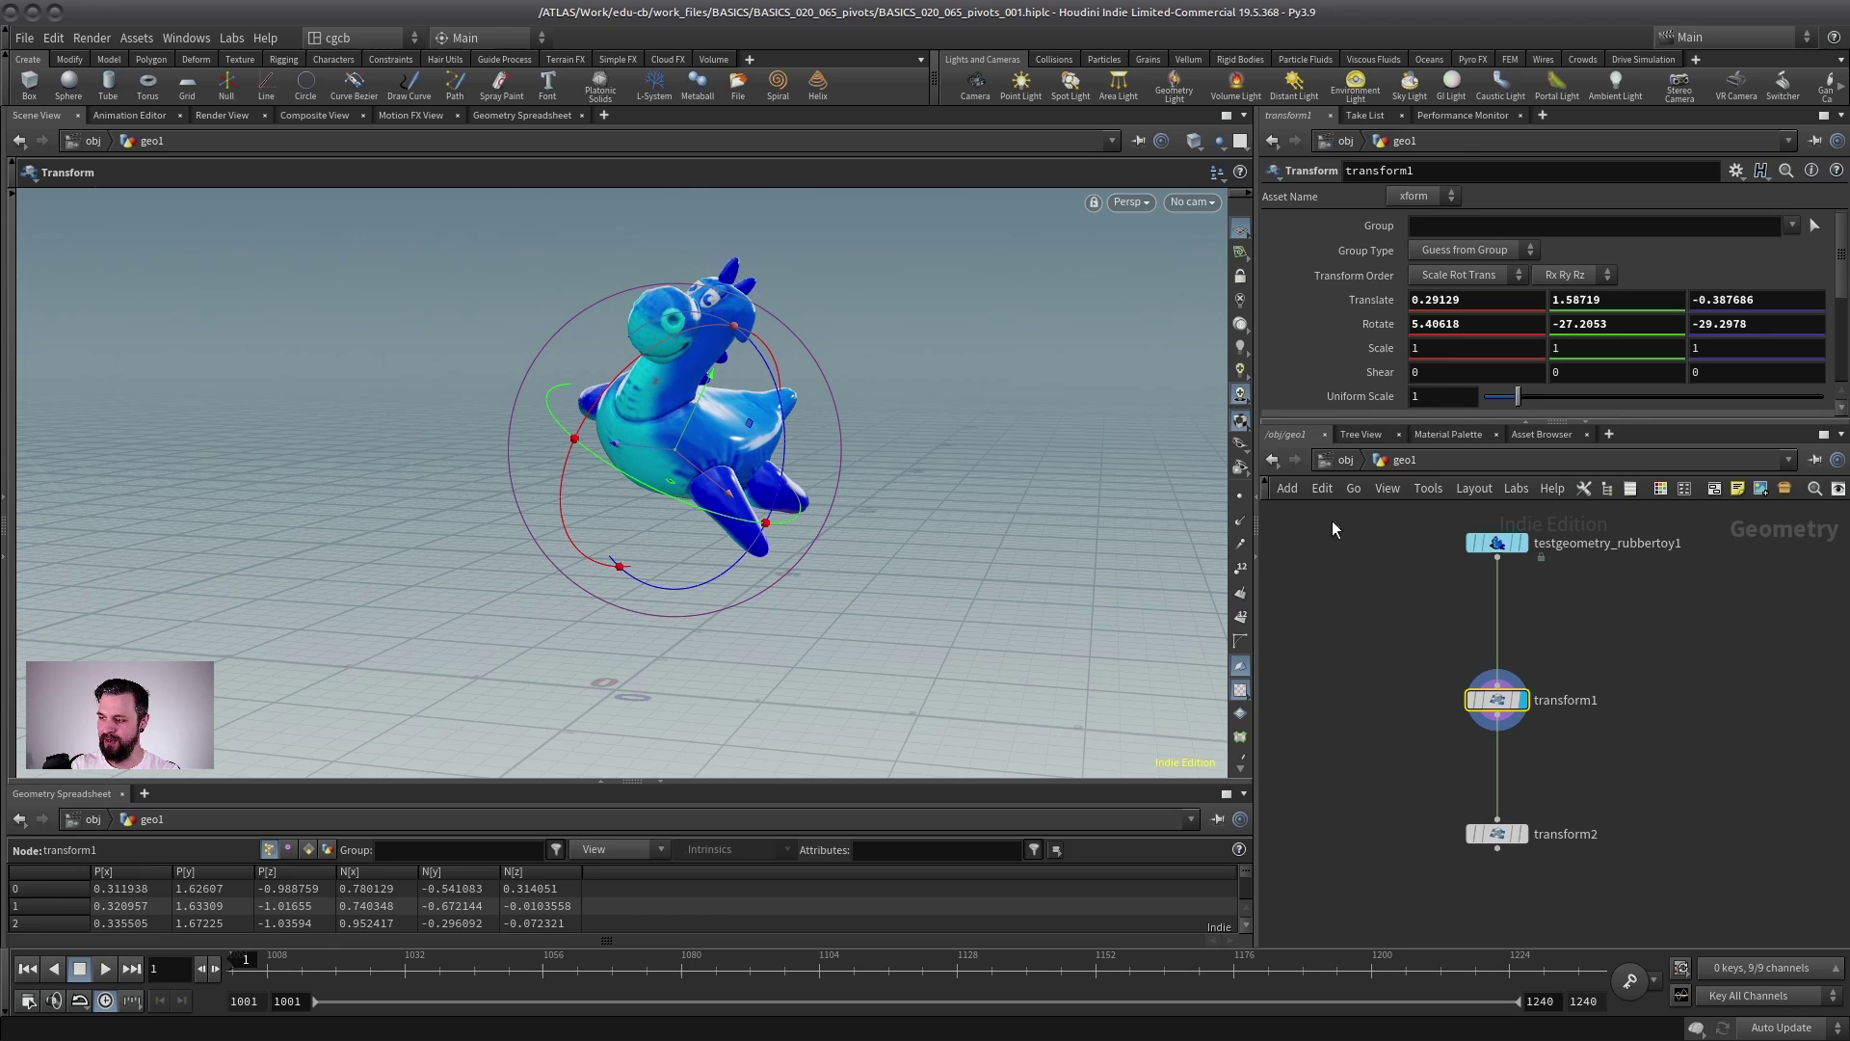
pyautogui.moveTo(1496, 706)
pyautogui.mouseDown()
pyautogui.moveTo(1496, 738)
pyautogui.moveTo(1453, 744)
pyautogui.moveTo(1449, 628)
pyautogui.moveTo(1513, 658)
pyautogui.moveTo(1479, 736)
pyautogui.mouseUp()
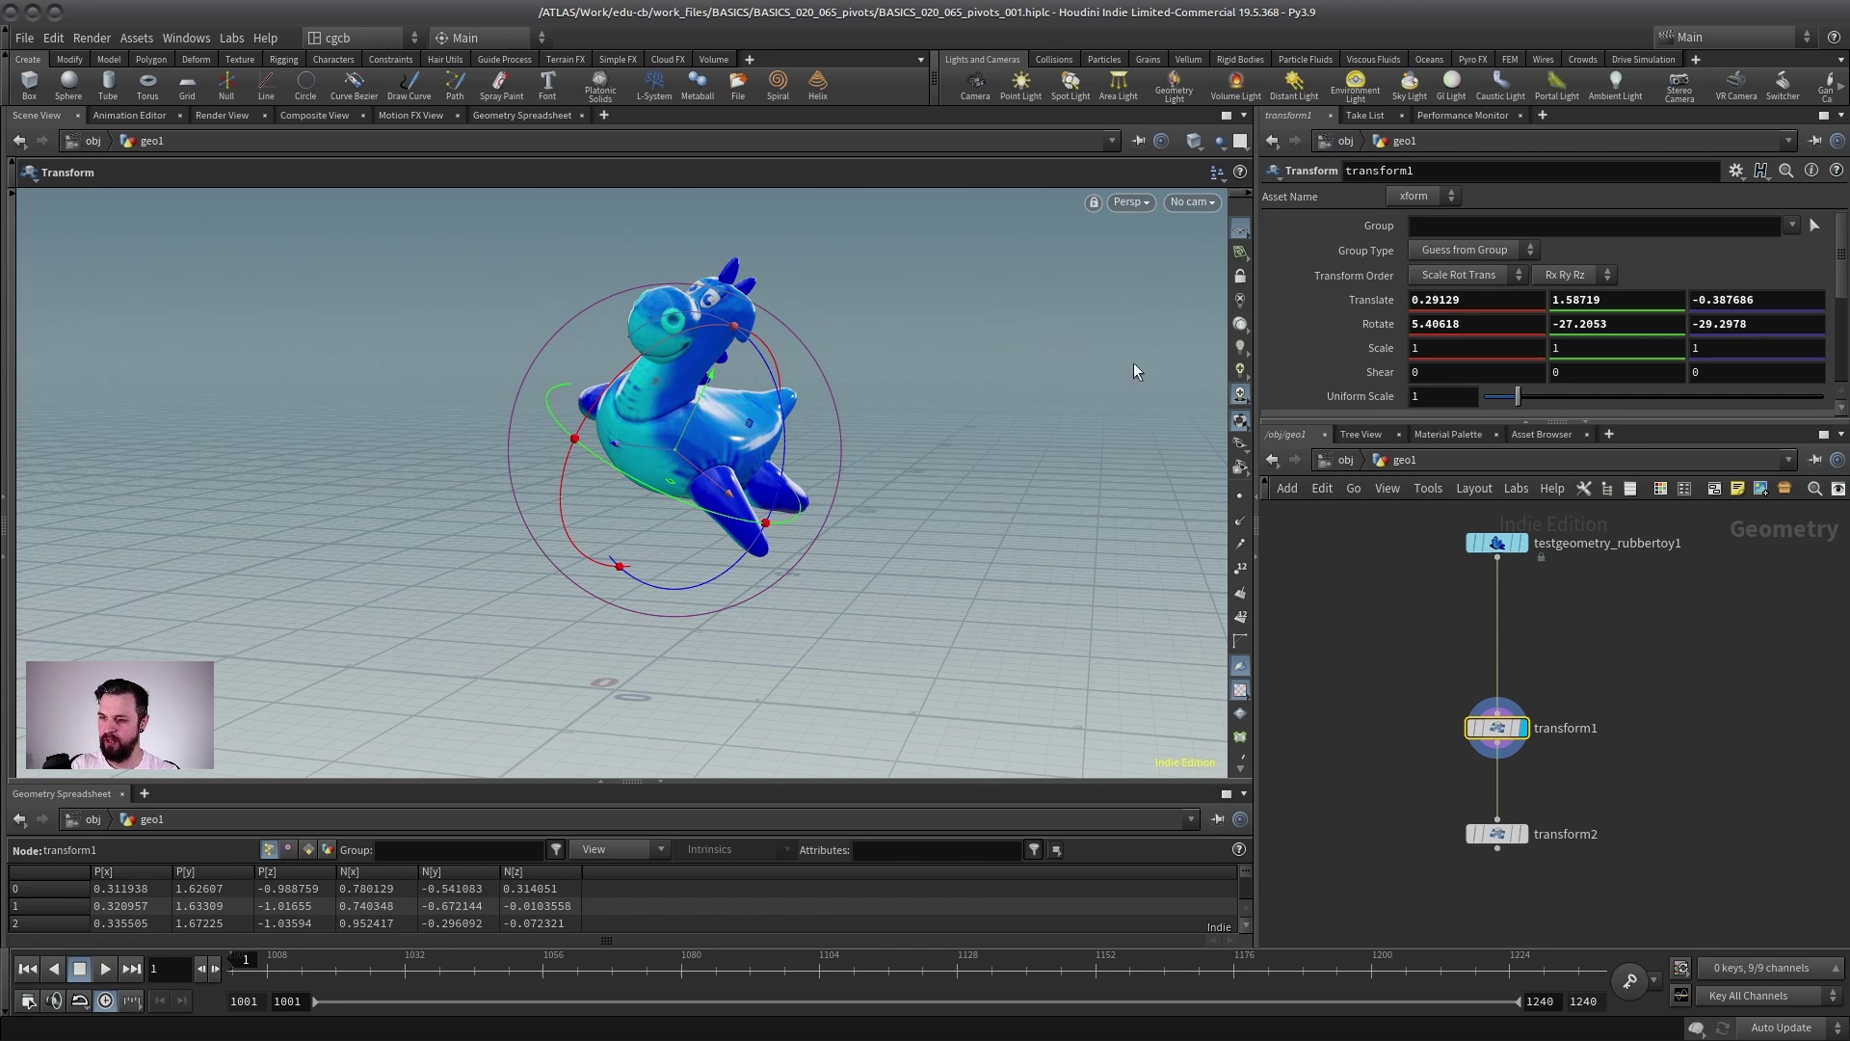
# - Display transform2, enlarge the parameter area and expand the node's Pivot Transform settings
pyautogui.click(1524, 836)
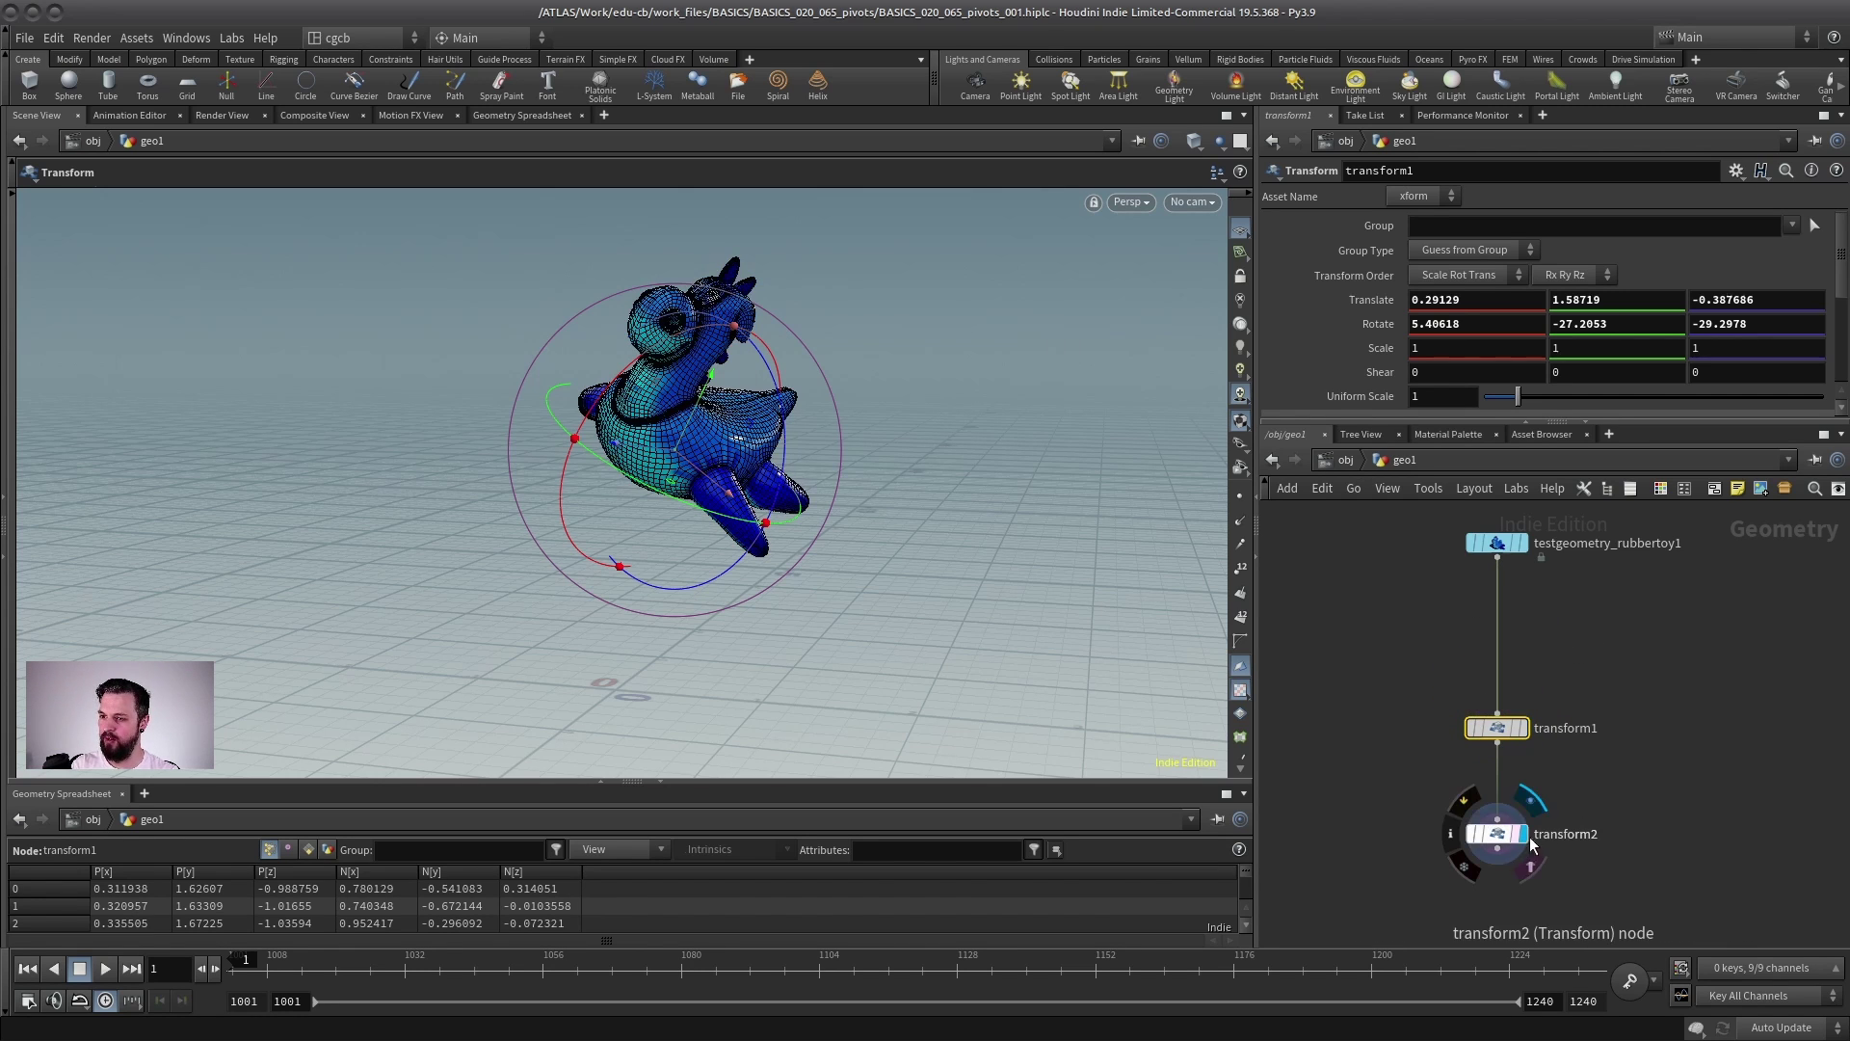
pyautogui.keyDown('alt'); pyautogui.moveTo(522, 674); pyautogui.dragTo(657, 667); pyautogui.keyUp('alt')
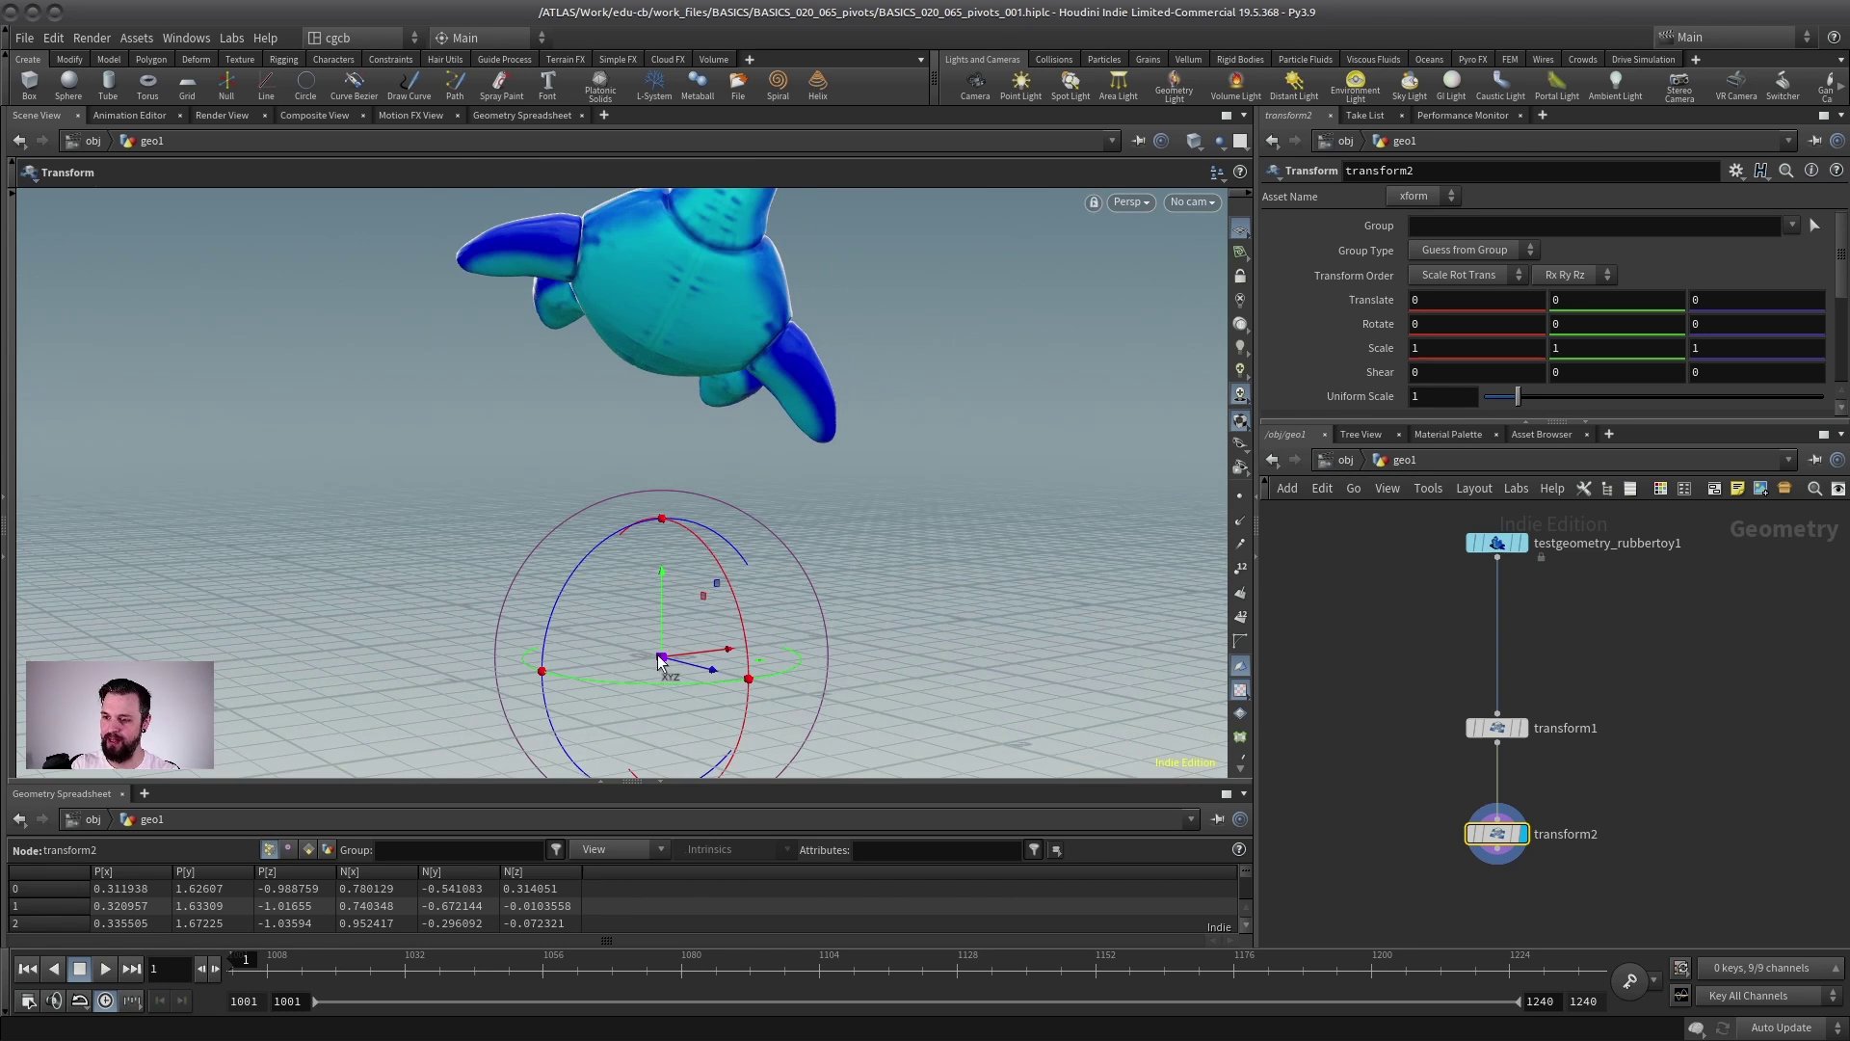
pyautogui.moveTo(1432, 787); pyautogui.dragTo(1455, 718, button='middle')
pyautogui.moveTo(1664, 694); pyautogui.dragTo(1342, 800)
pyautogui.moveTo(1398, 424); pyautogui.dragTo(1398, 599)
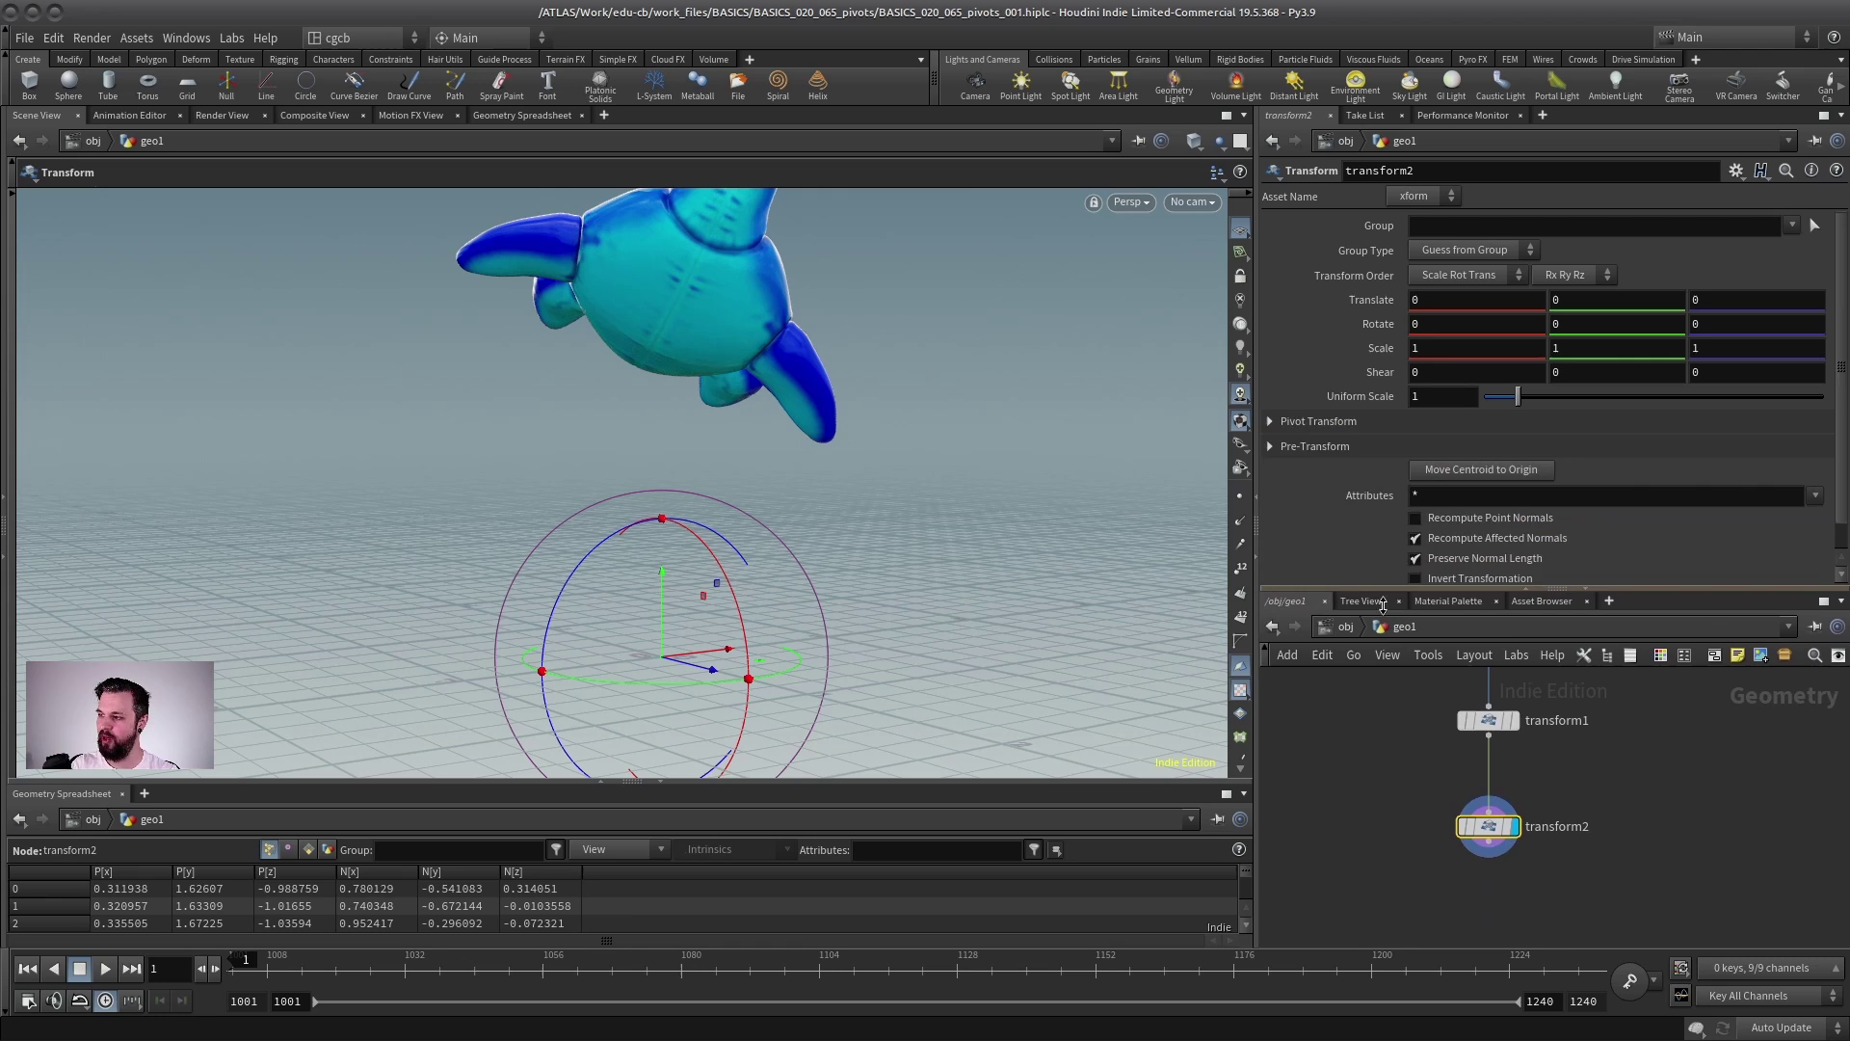
pyautogui.click(1270, 421)
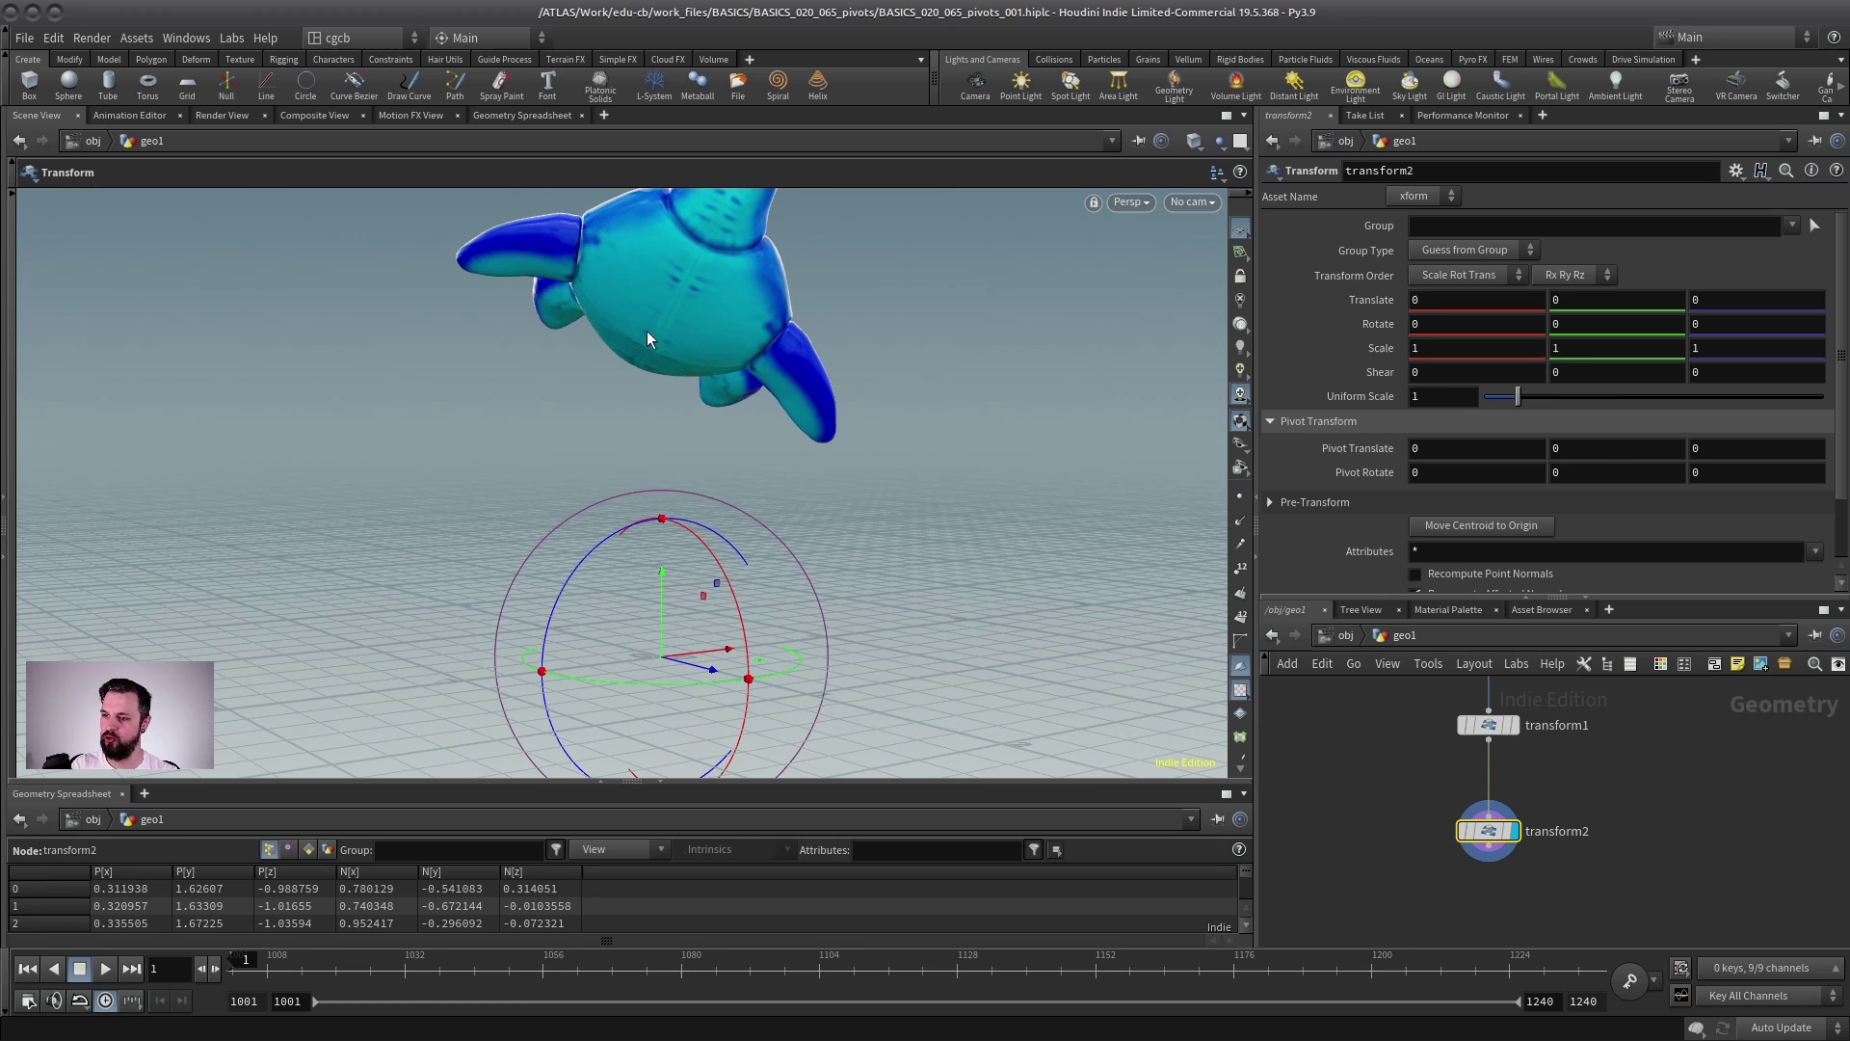
# - Set transform2's Pivot Translate Y to 2 and examine the handle's new position around the toy
pyautogui.click(1588, 446)
pyautogui.write('2')
pyautogui.click(1486, 451)
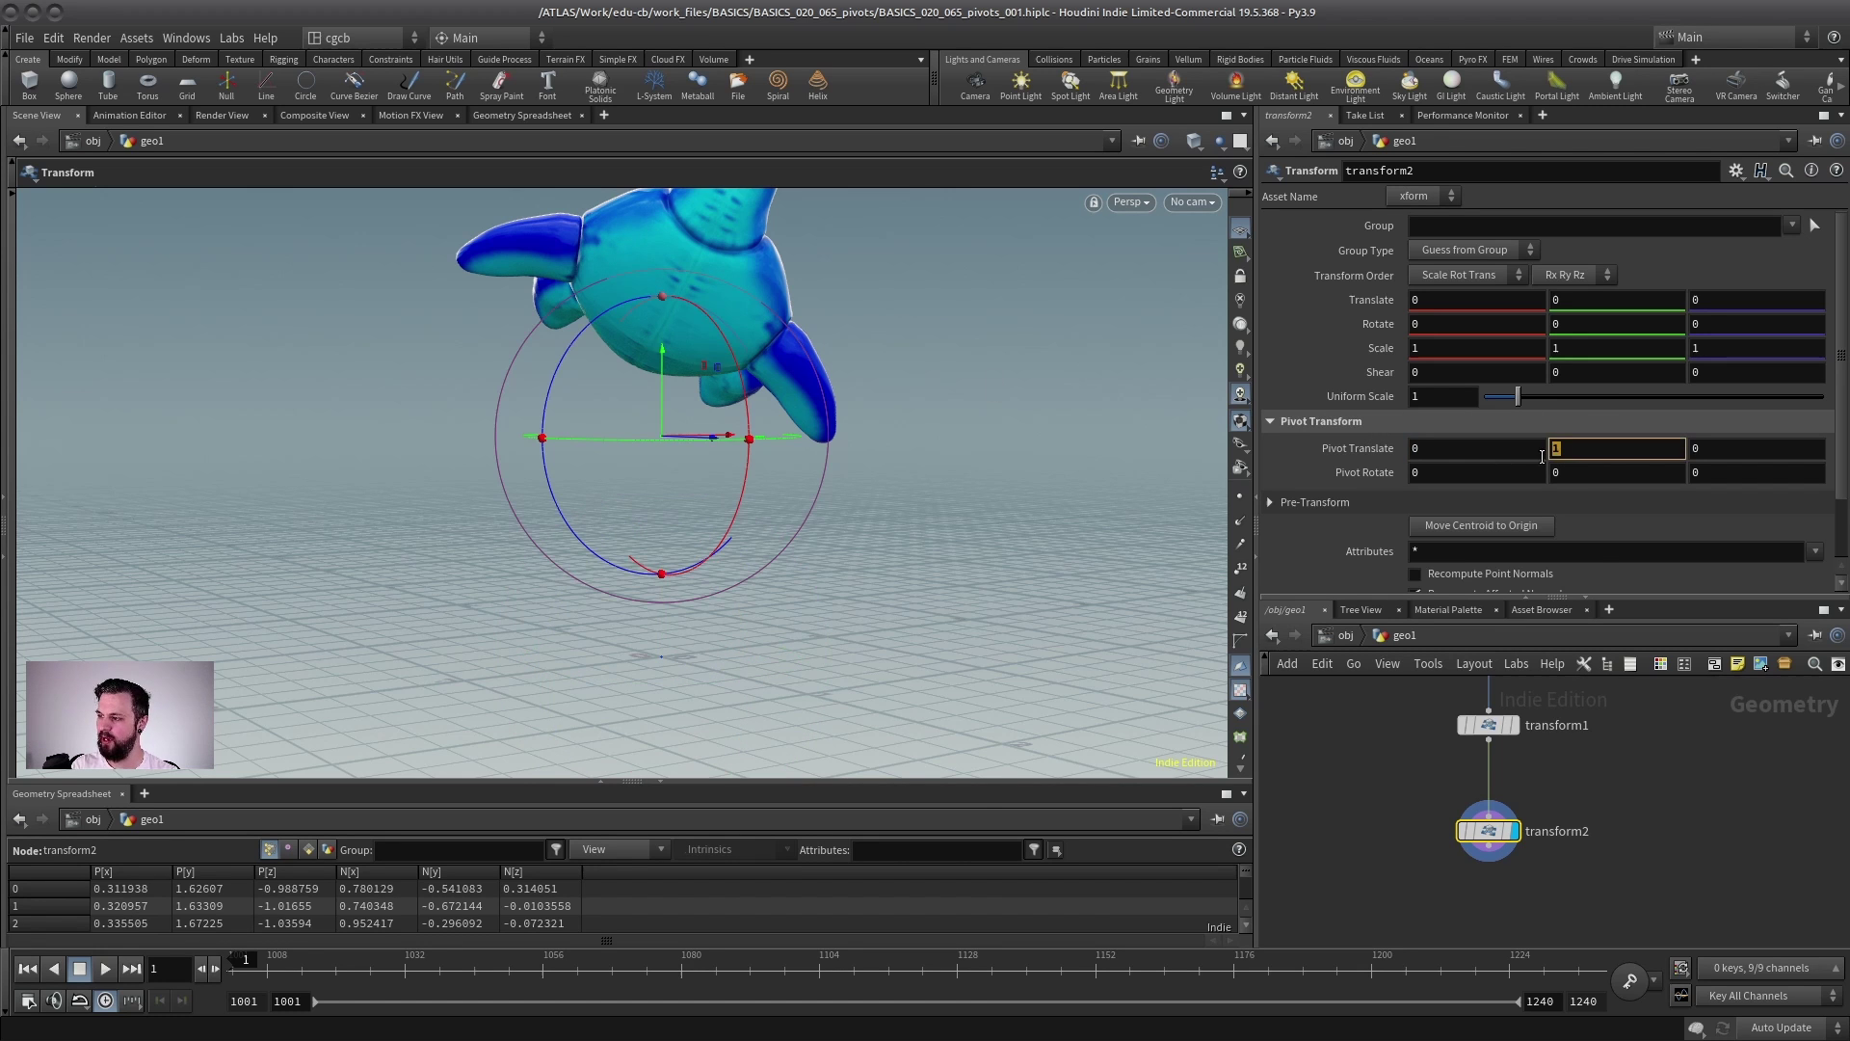
pyautogui.press('Escape')
pyautogui.moveTo(599, 435); pyautogui.dragTo(688, 475)
pyautogui.press('Return')
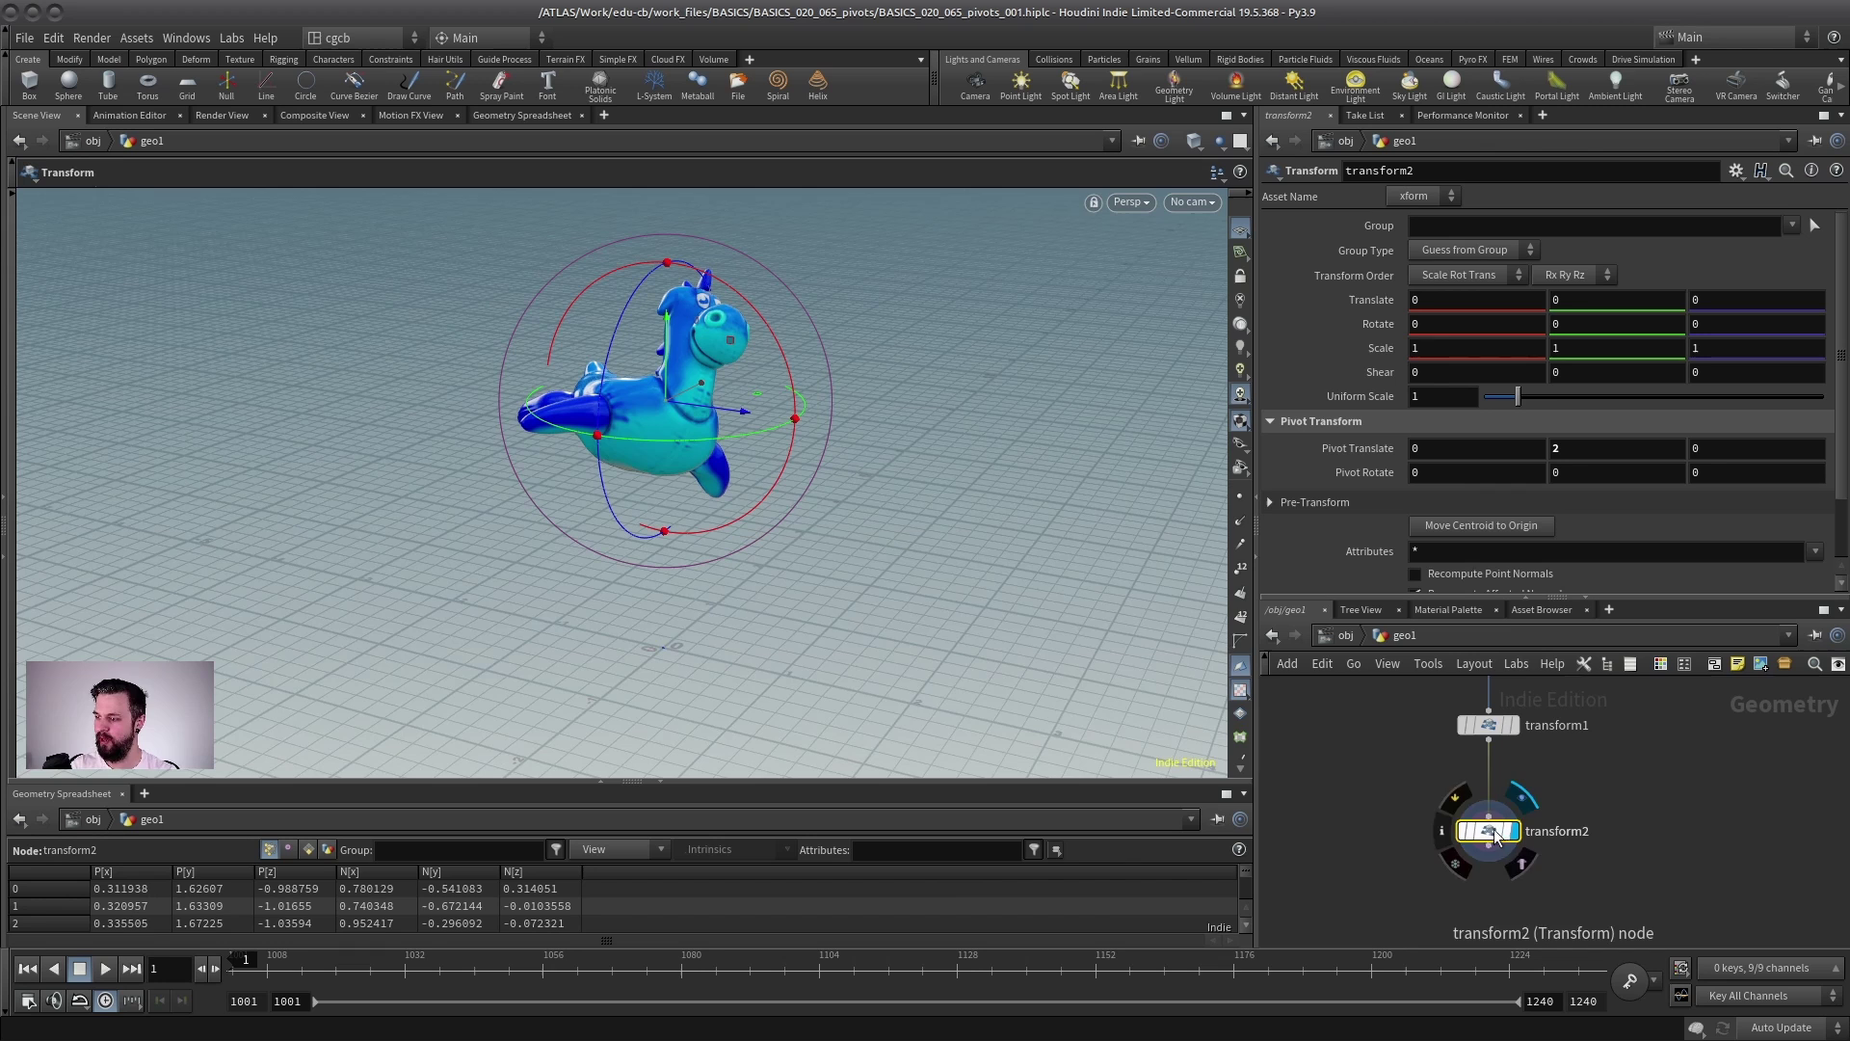
# - Give the network view more room and delete the transform2 node
pyautogui.moveTo(1489, 830)
pyautogui.mouseDown()
pyautogui.moveTo(1511, 863)
pyautogui.moveTo(1489, 846)
pyautogui.mouseUp()
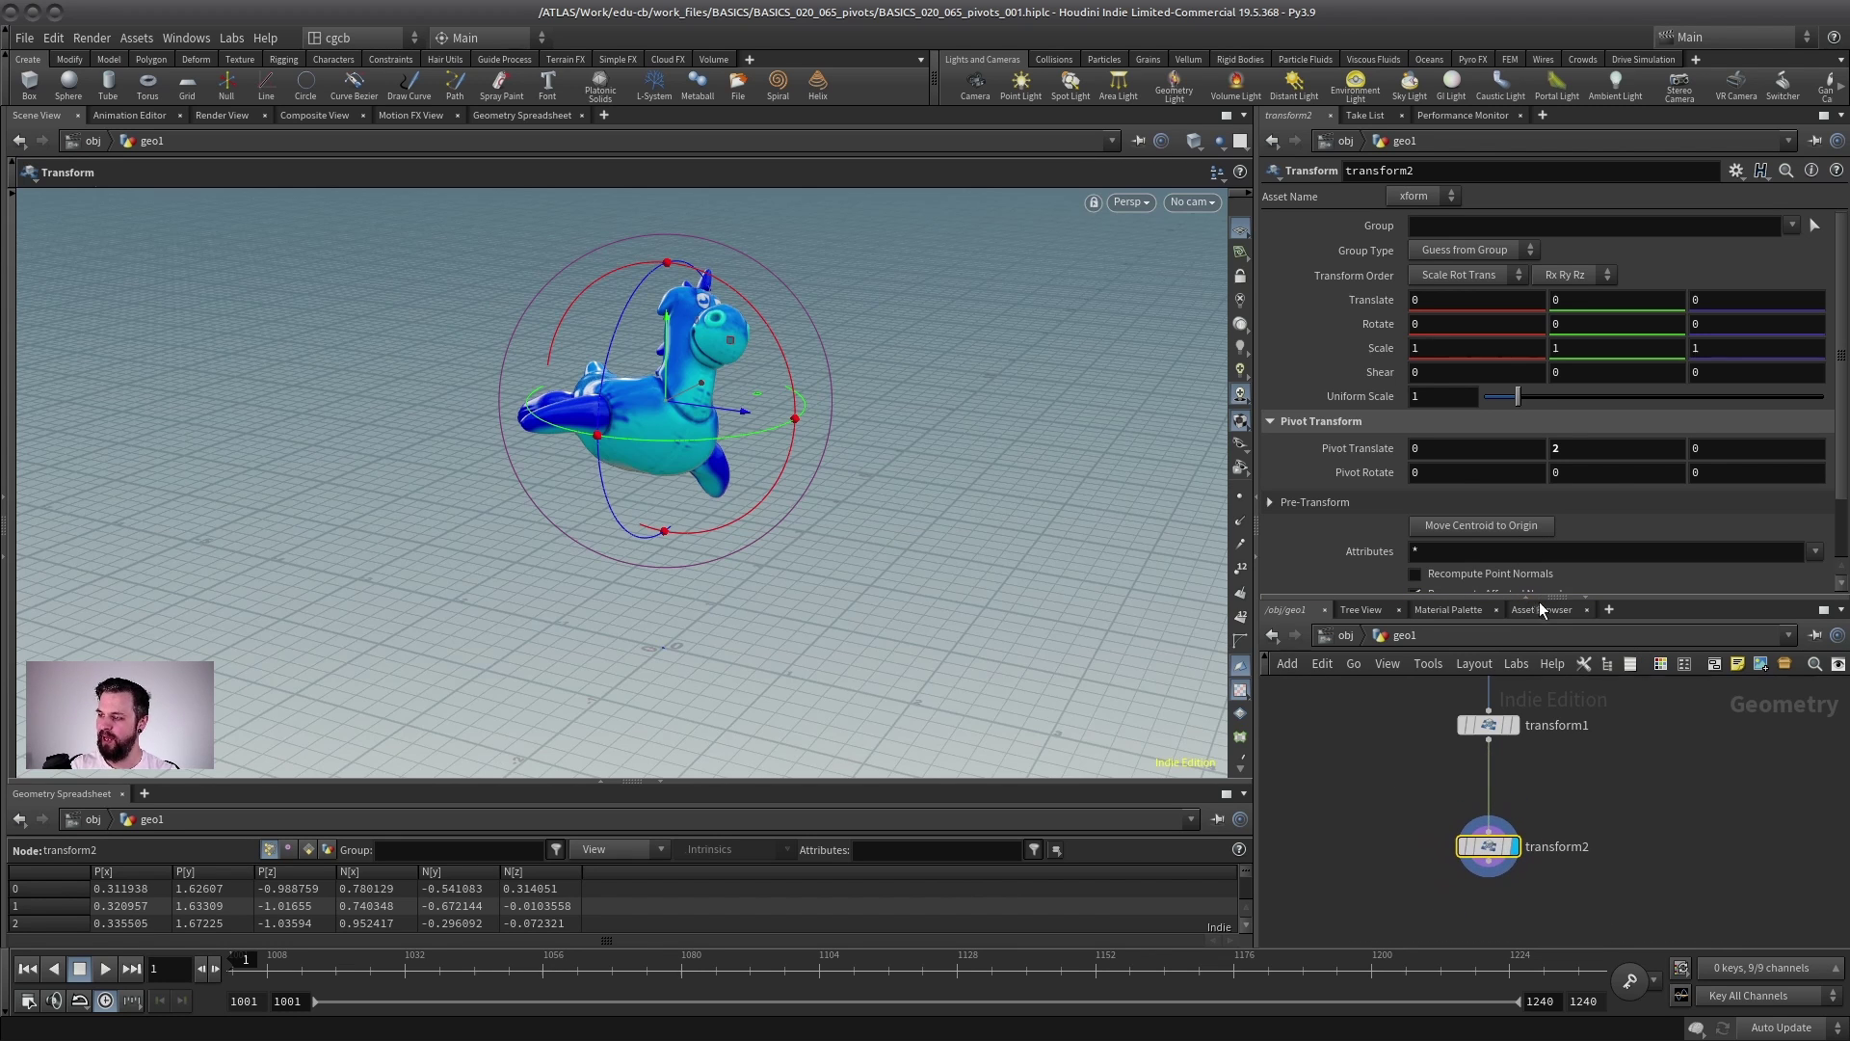
pyautogui.moveTo(1540, 598); pyautogui.dragTo(1538, 528)
pyautogui.keyDown('alt'); pyautogui.moveTo(1031, 404); pyautogui.dragTo(715, 472); pyautogui.keyUp('alt')
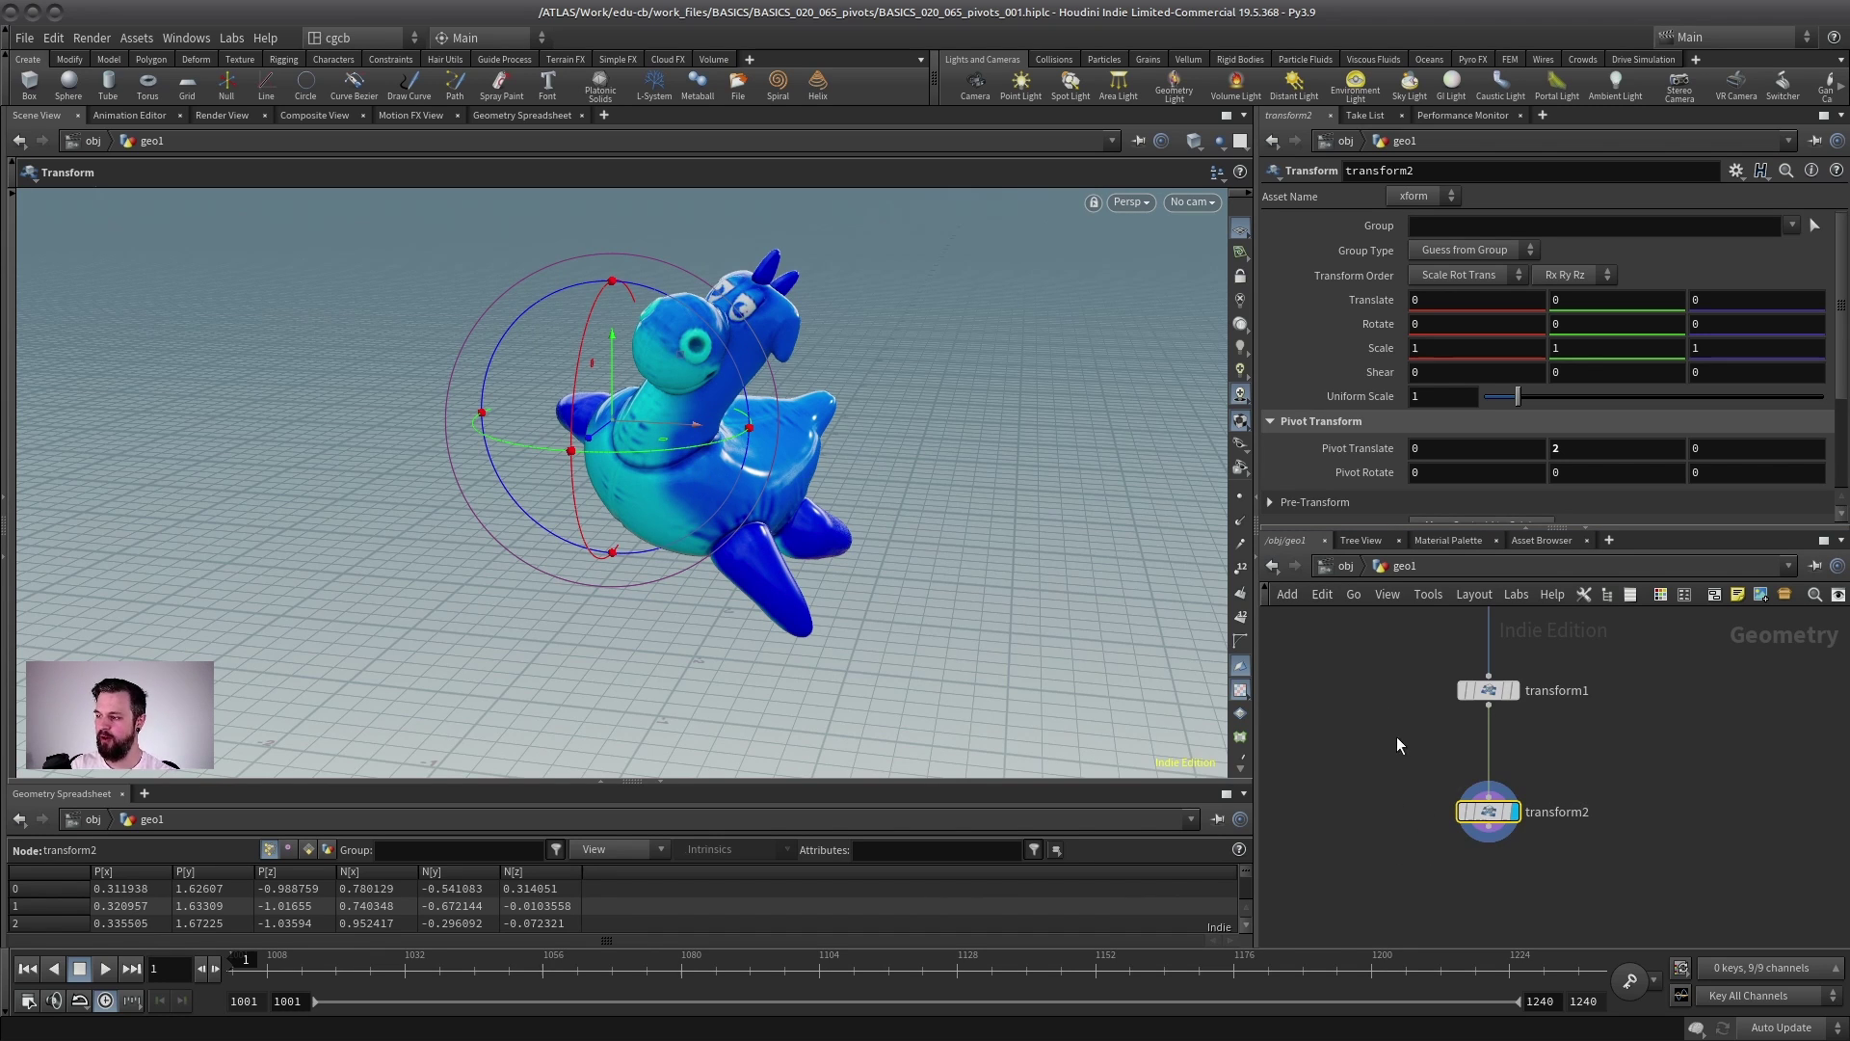
pyautogui.press('Delete')
pyautogui.moveTo(1382, 678); pyautogui.dragTo(1373, 774, button='middle')
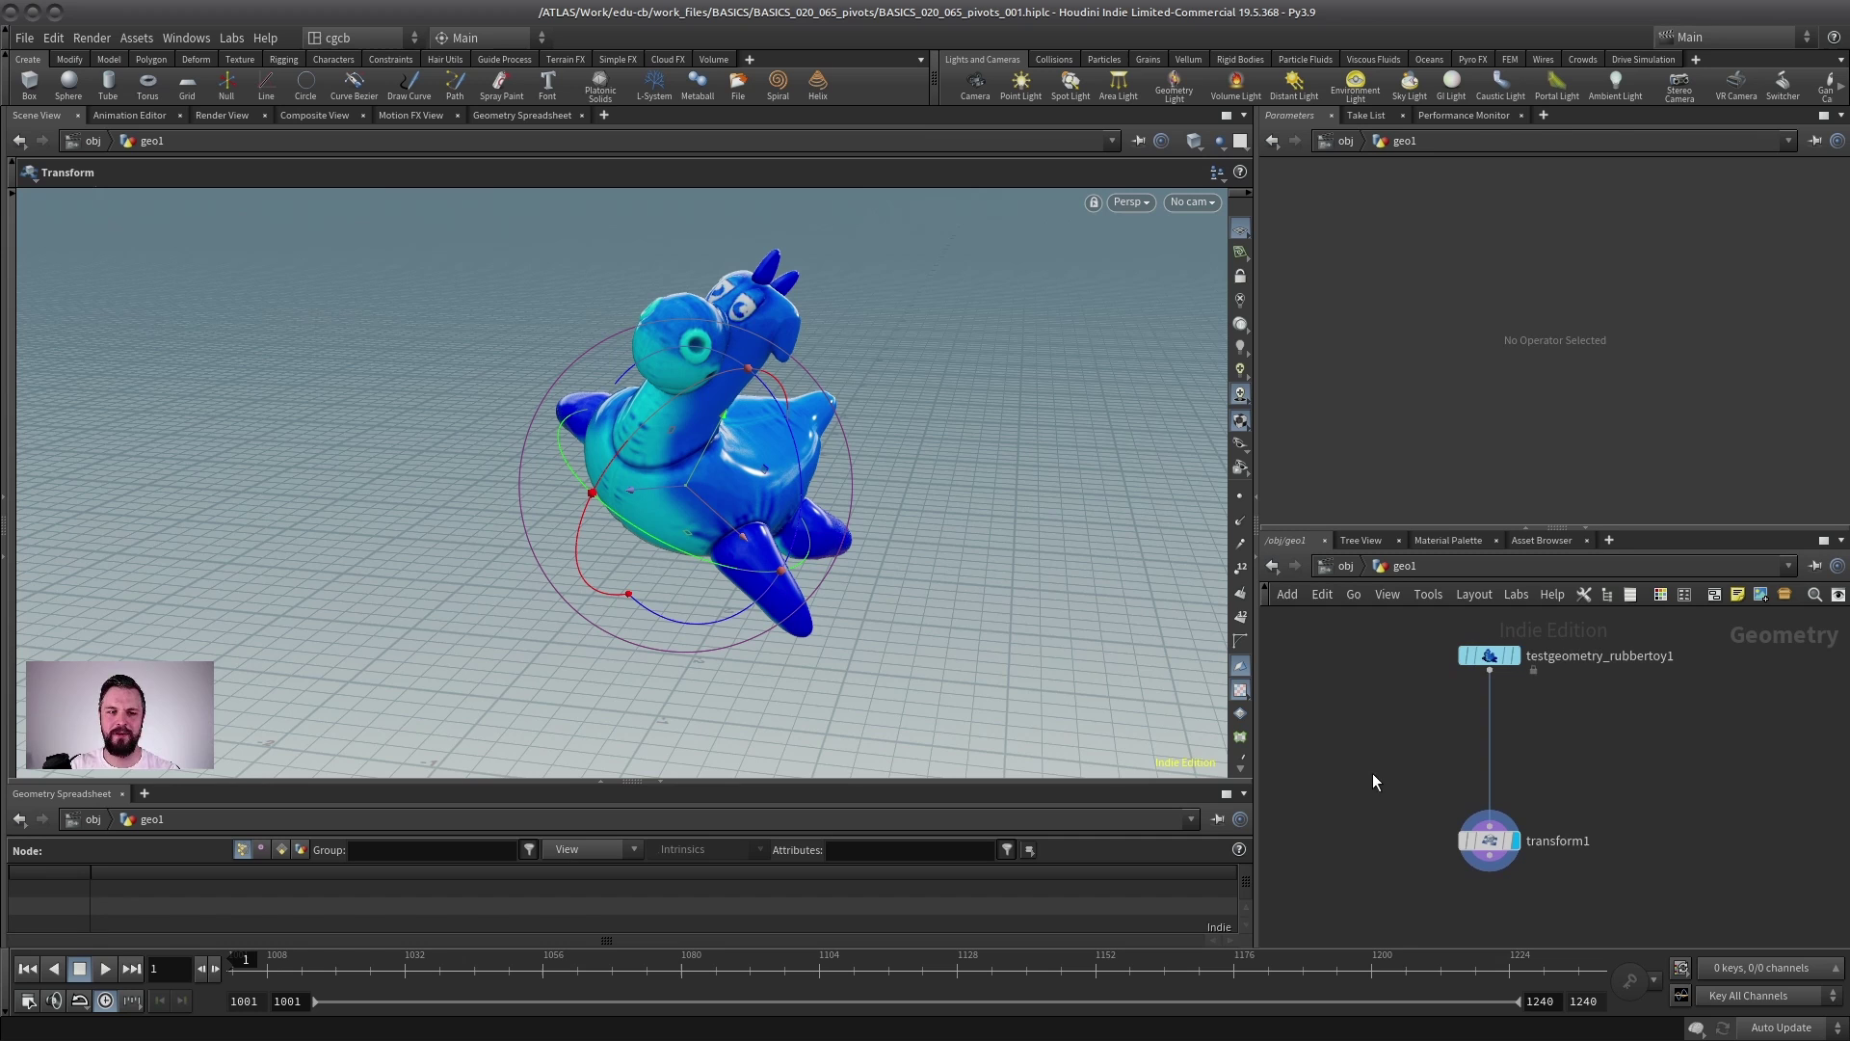
pyautogui.moveTo(1536, 758); pyautogui.dragTo(1541, 743, button='middle')
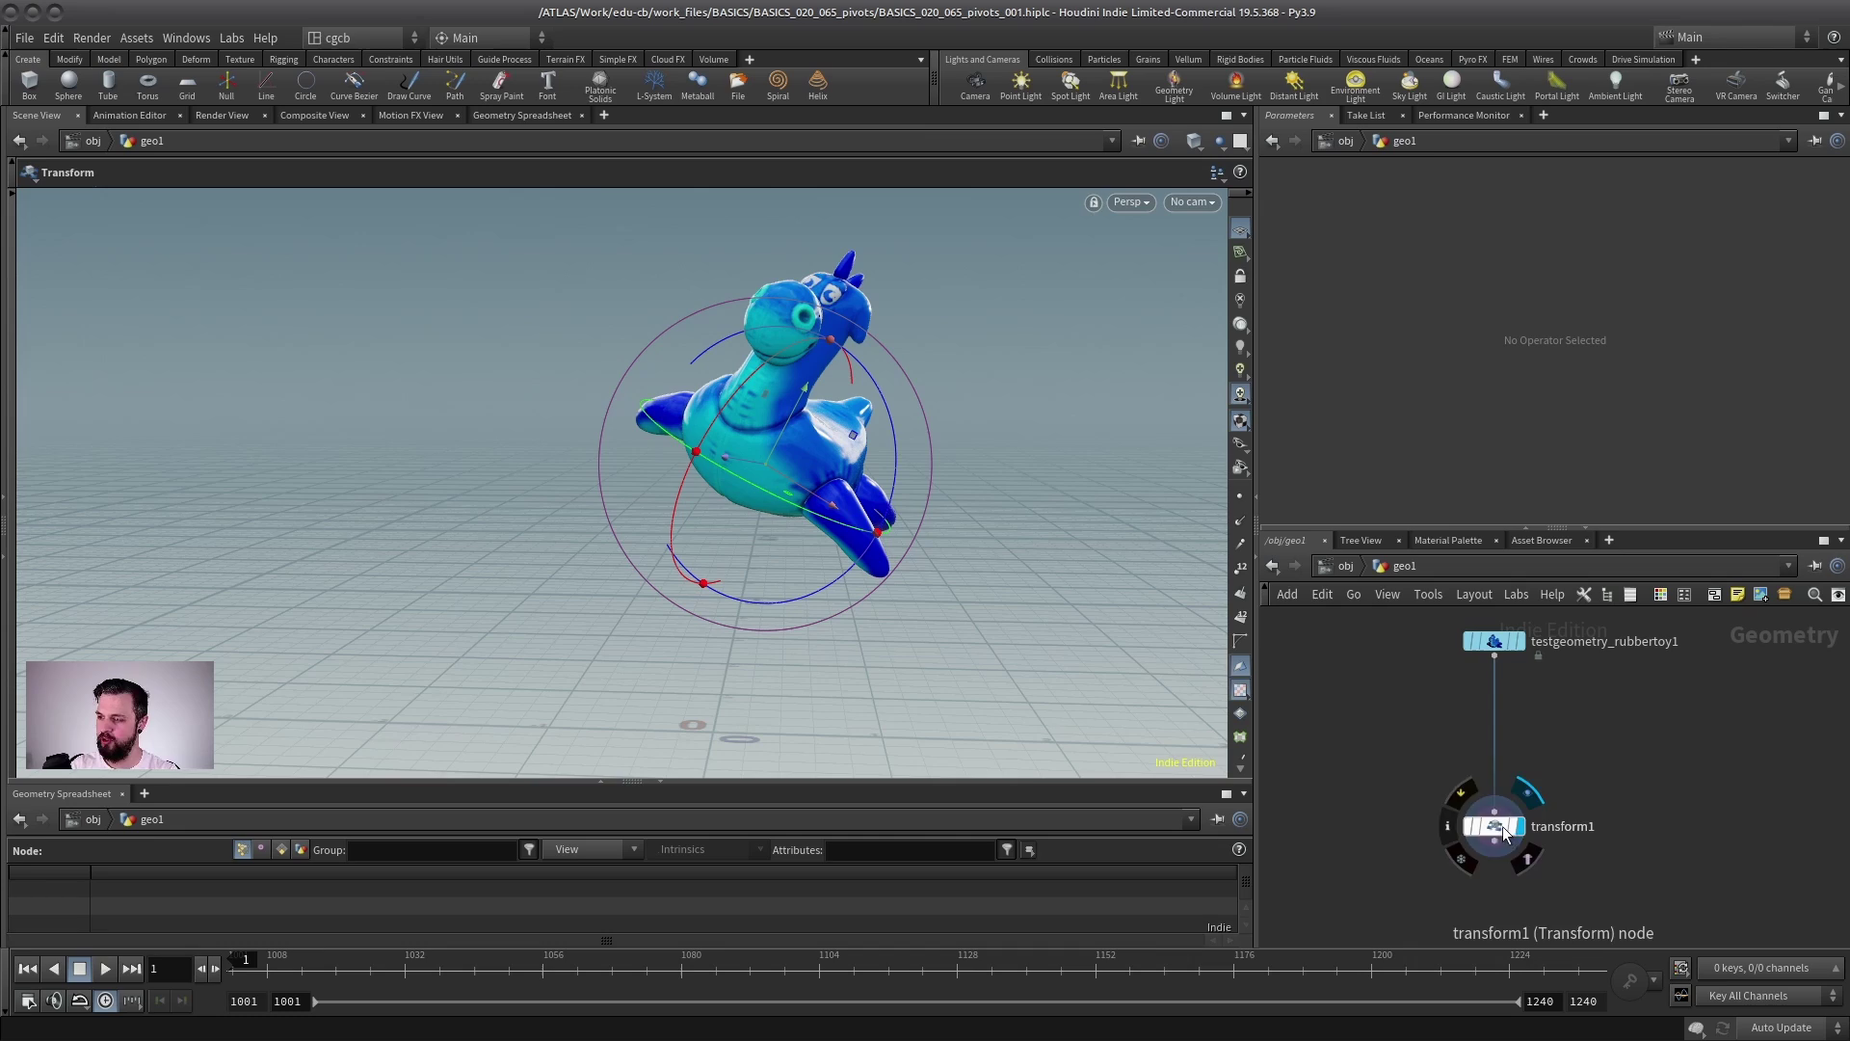
# - Try rotating the displayed toy around its tilted axis with the transform1 handle, and undo the handle change
pyautogui.keyDown('alt'); pyautogui.moveTo(704, 445); pyautogui.dragTo(632, 482); pyautogui.keyUp('alt')
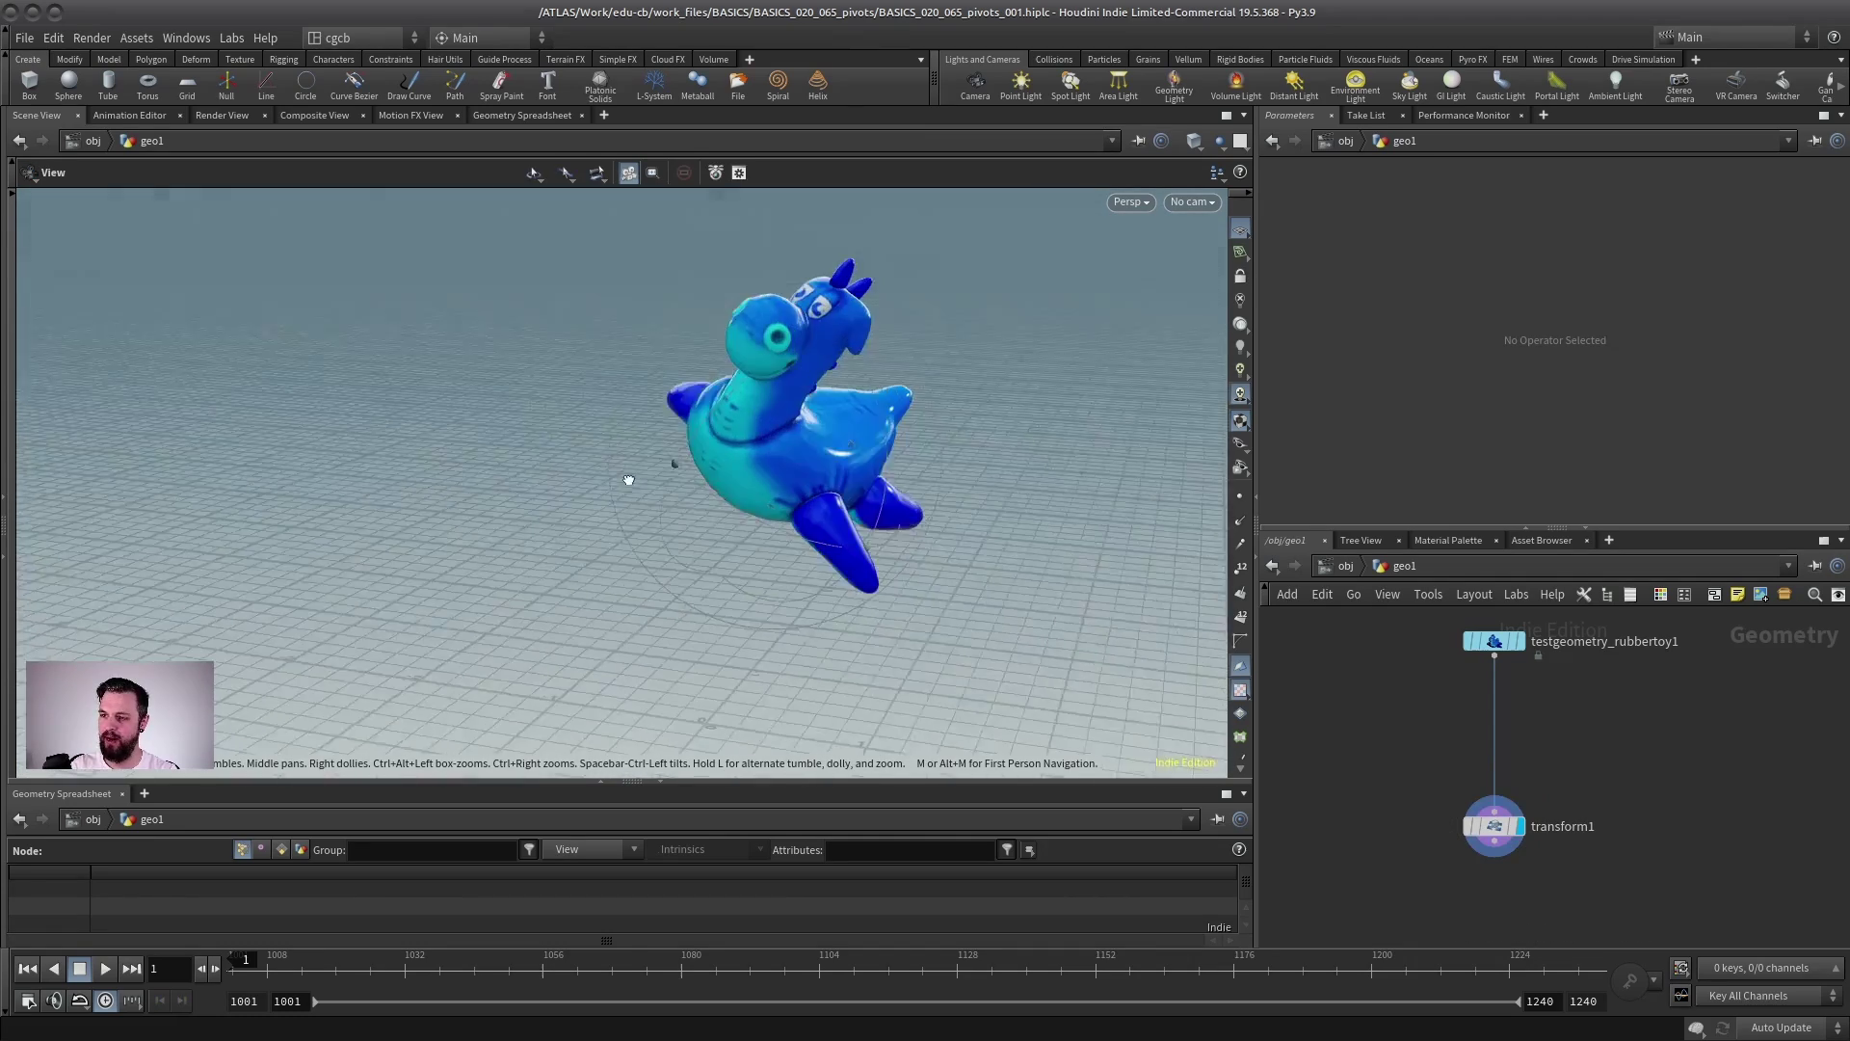
pyautogui.press('t')
pyautogui.keyDown('alt'); pyautogui.moveTo(929, 535); pyautogui.dragTo(853, 461); pyautogui.keyUp('alt')
pyautogui.keyDown('alt'); pyautogui.moveTo(931, 399); pyautogui.dragTo(852, 290); pyautogui.keyUp('alt')
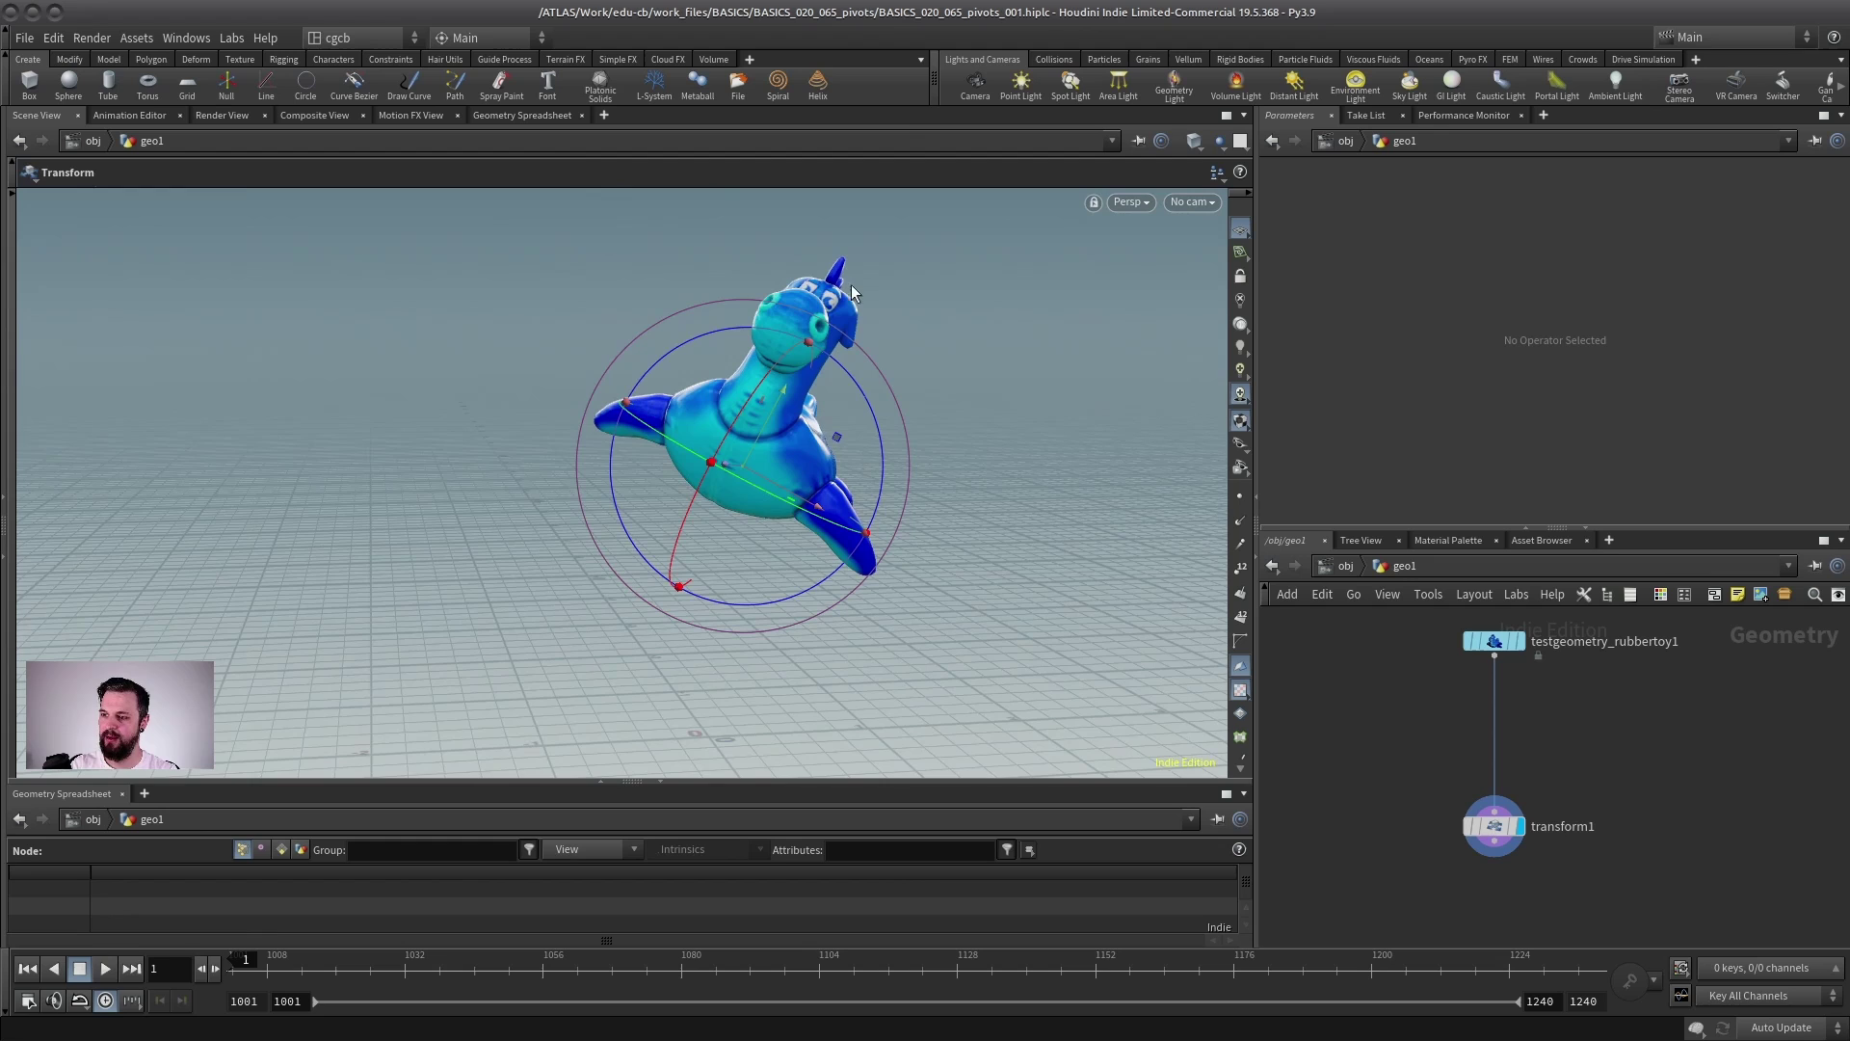
pyautogui.keyDown('alt'); pyautogui.moveTo(784, 392); pyautogui.dragTo(826, 414); pyautogui.keyUp('alt')
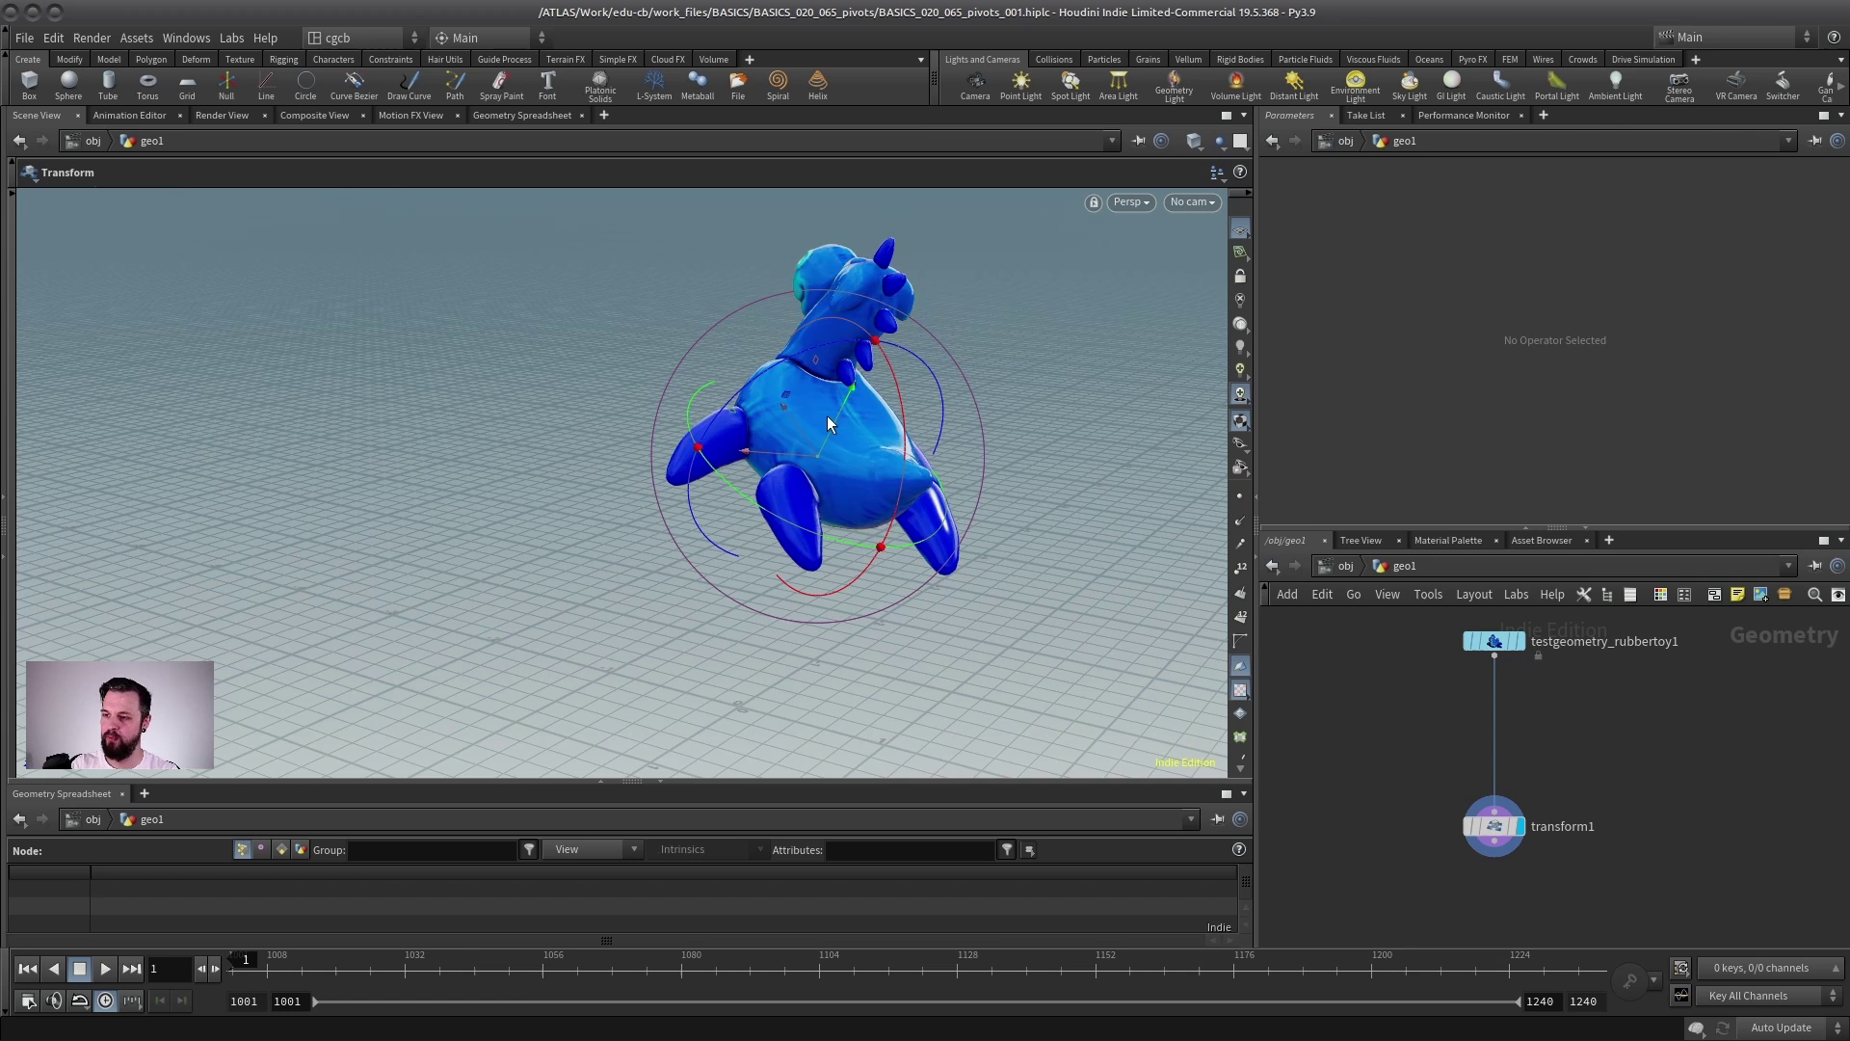
pyautogui.hotkey('ctrl', 'z')
# - Insert a new Transform node between the rubber toy node and transform1, and display it
pyautogui.moveTo(1528, 723); pyautogui.dragTo(1511, 703, button='middle')
pyautogui.click(1484, 805)
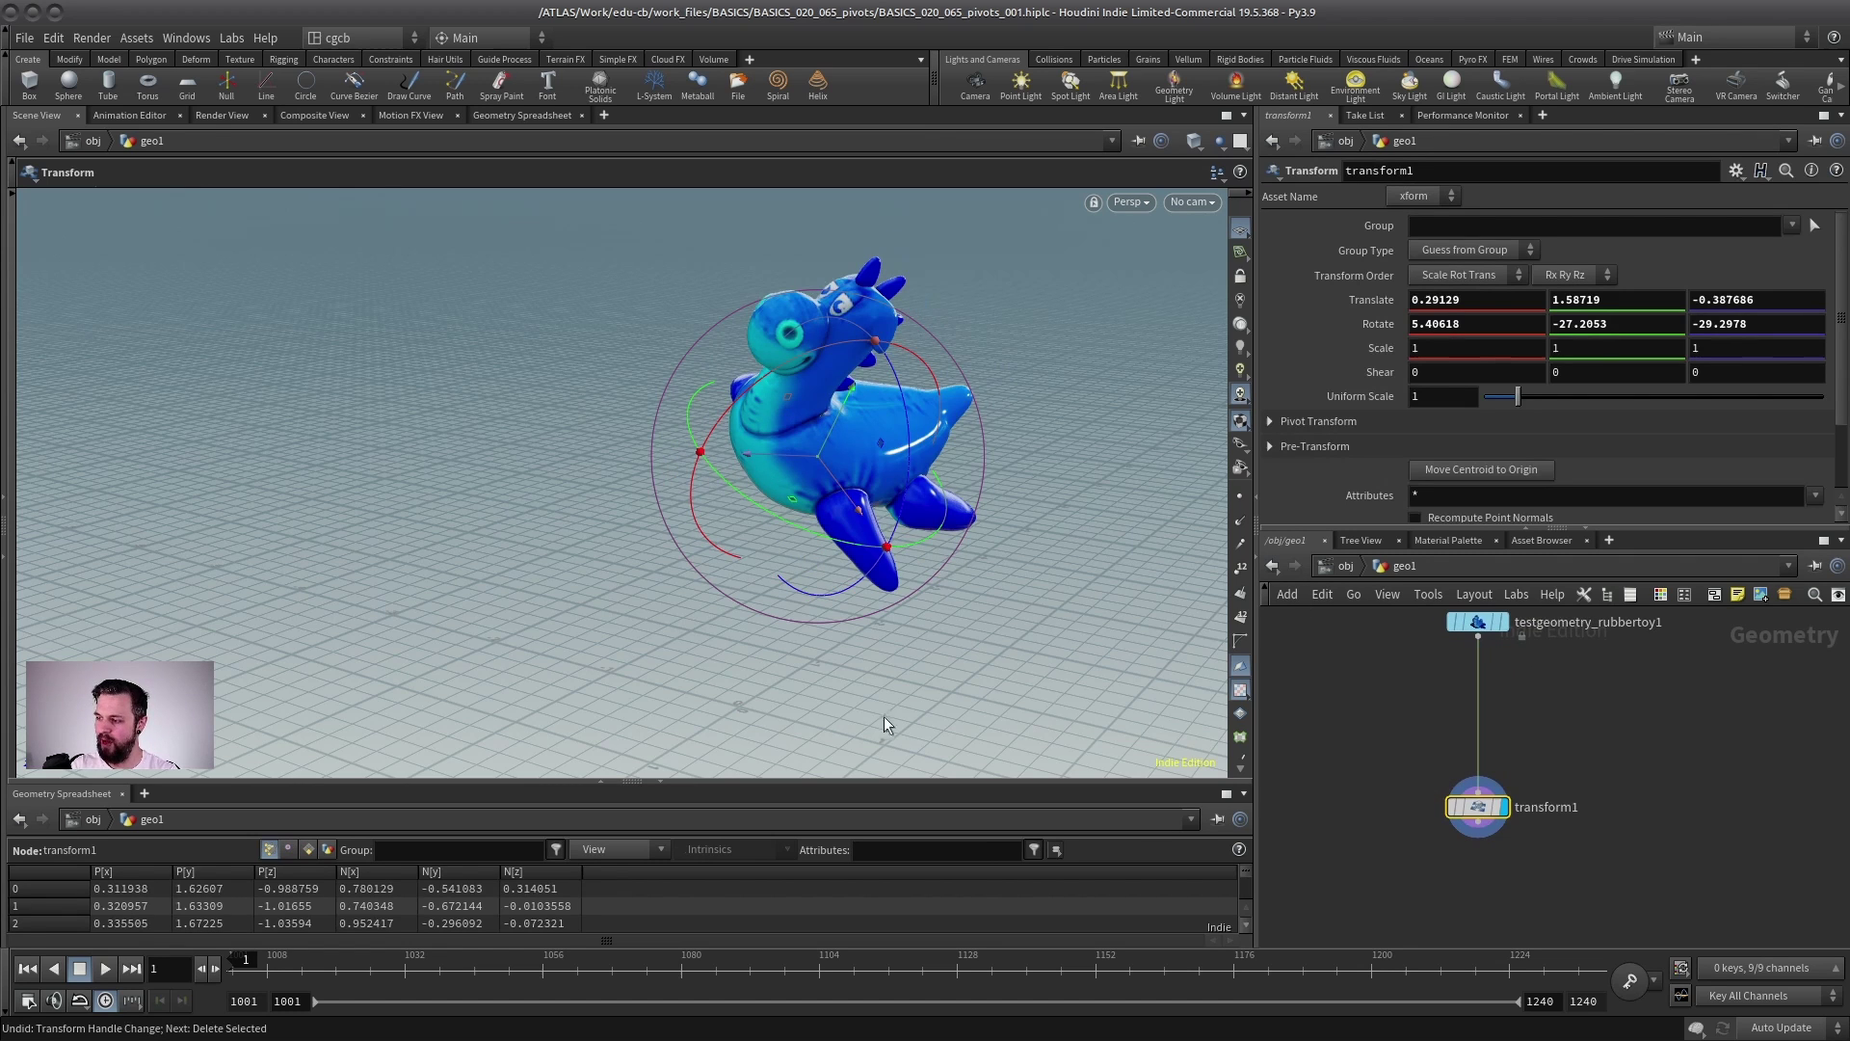
pyautogui.keyDown('alt'); pyautogui.moveTo(570, 632); pyautogui.dragTo(566, 665, button='right'); pyautogui.keyUp('alt')
pyautogui.keyDown('alt'); pyautogui.moveTo(612, 672); pyautogui.dragTo(674, 501); pyautogui.keyUp('alt')
pyautogui.press('Tab')
pyautogui.write('tr')
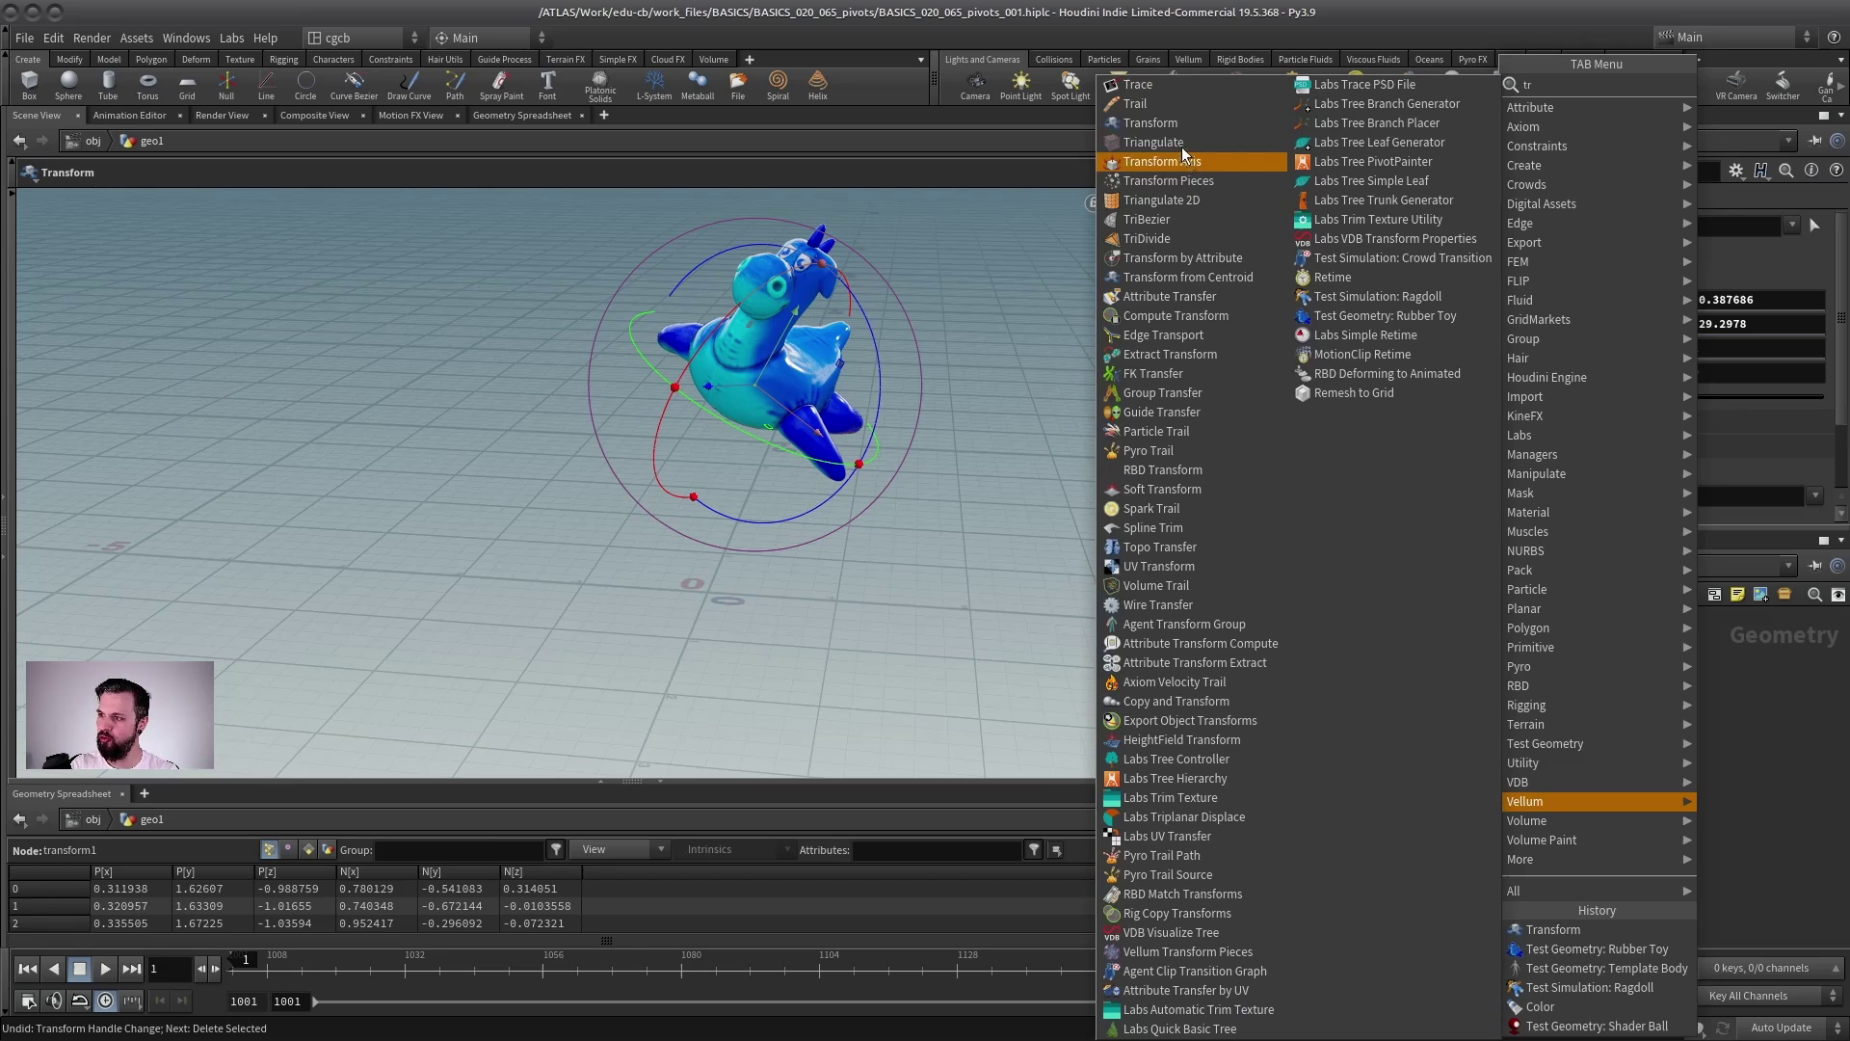
pyautogui.click(1158, 124)
pyautogui.click(1545, 740)
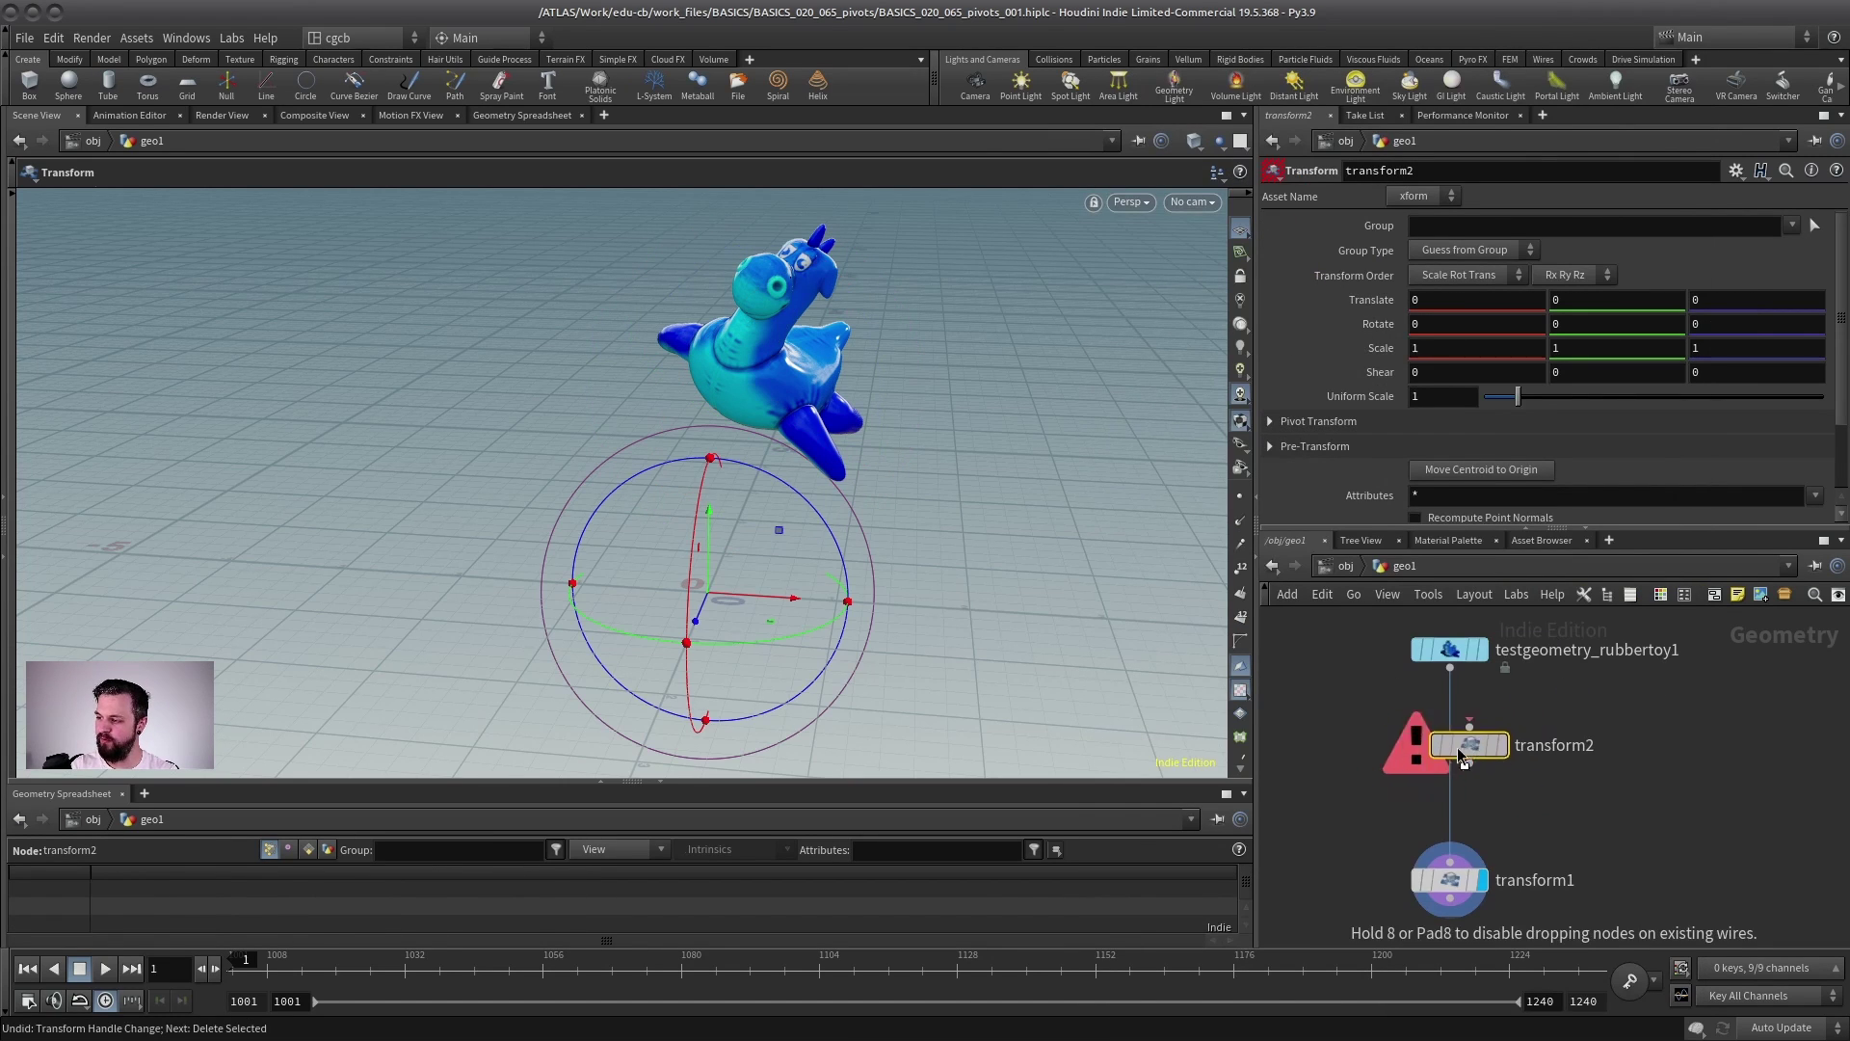
pyautogui.click(1443, 747)
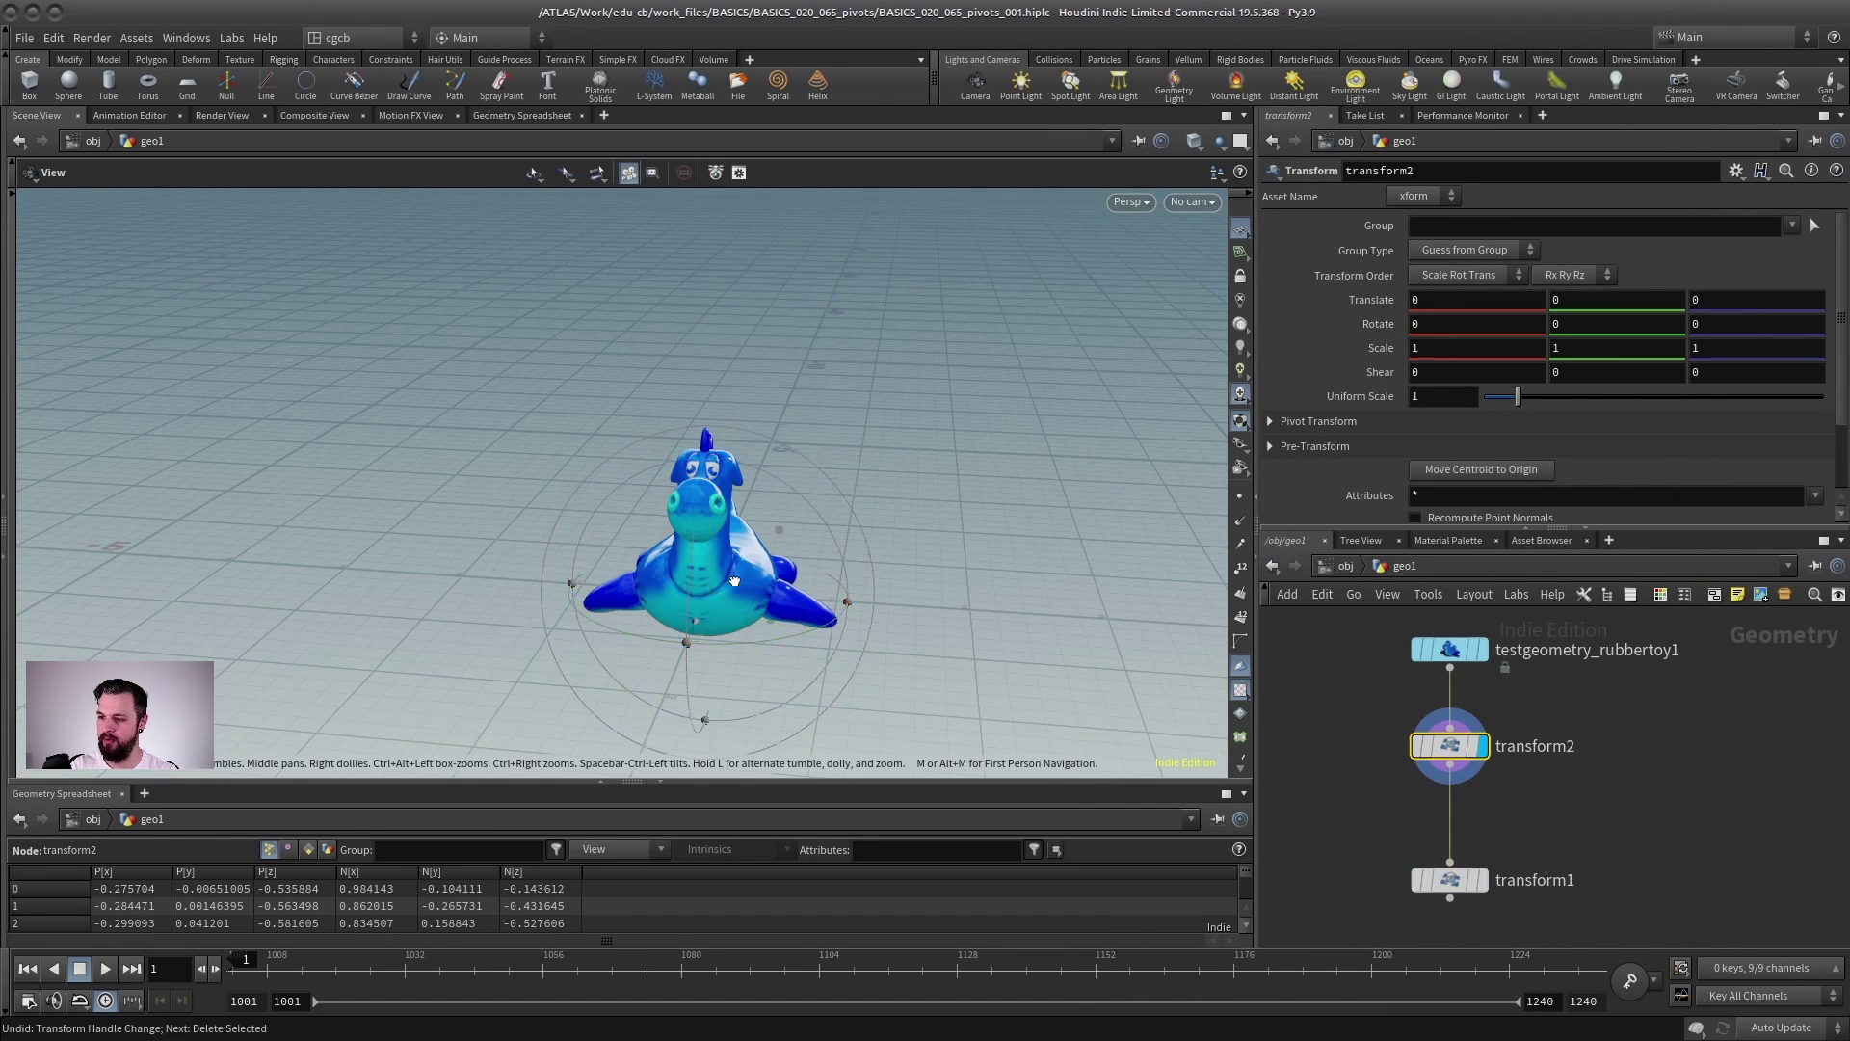
# - Rotate the toy about Y to 708.4 degrees in transform2 and display transform1 while keeping transform2 selected
pyautogui.keyDown('alt'); pyautogui.moveTo(809, 617); pyautogui.dragTo(658, 623); pyautogui.keyUp('alt')
pyautogui.moveTo(1550, 785); pyautogui.dragTo(1626, 693, button='middle')
pyautogui.click(1552, 792)
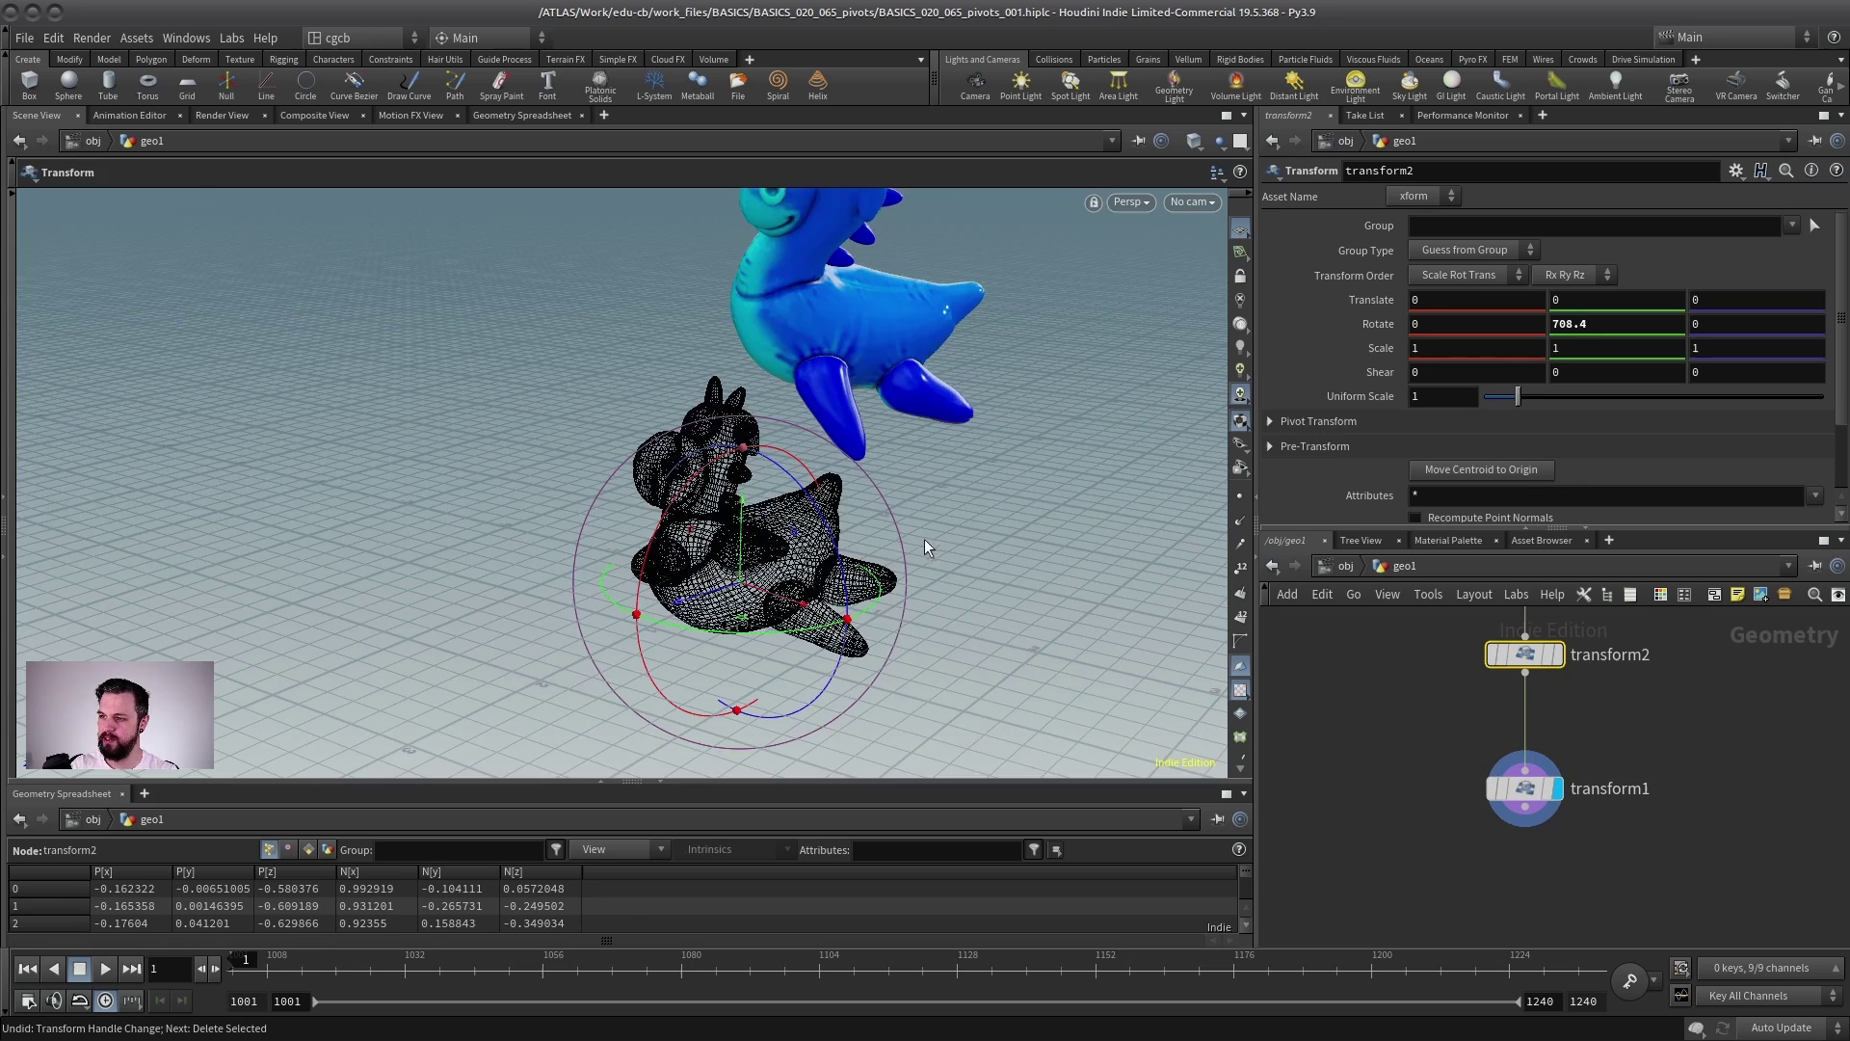
pyautogui.keyDown('alt'); pyautogui.moveTo(923, 540); pyautogui.dragTo(809, 544, button='right'); pyautogui.keyUp('alt')
pyautogui.keyDown('alt'); pyautogui.moveTo(810, 545); pyautogui.dragTo(871, 627); pyautogui.keyUp('alt')
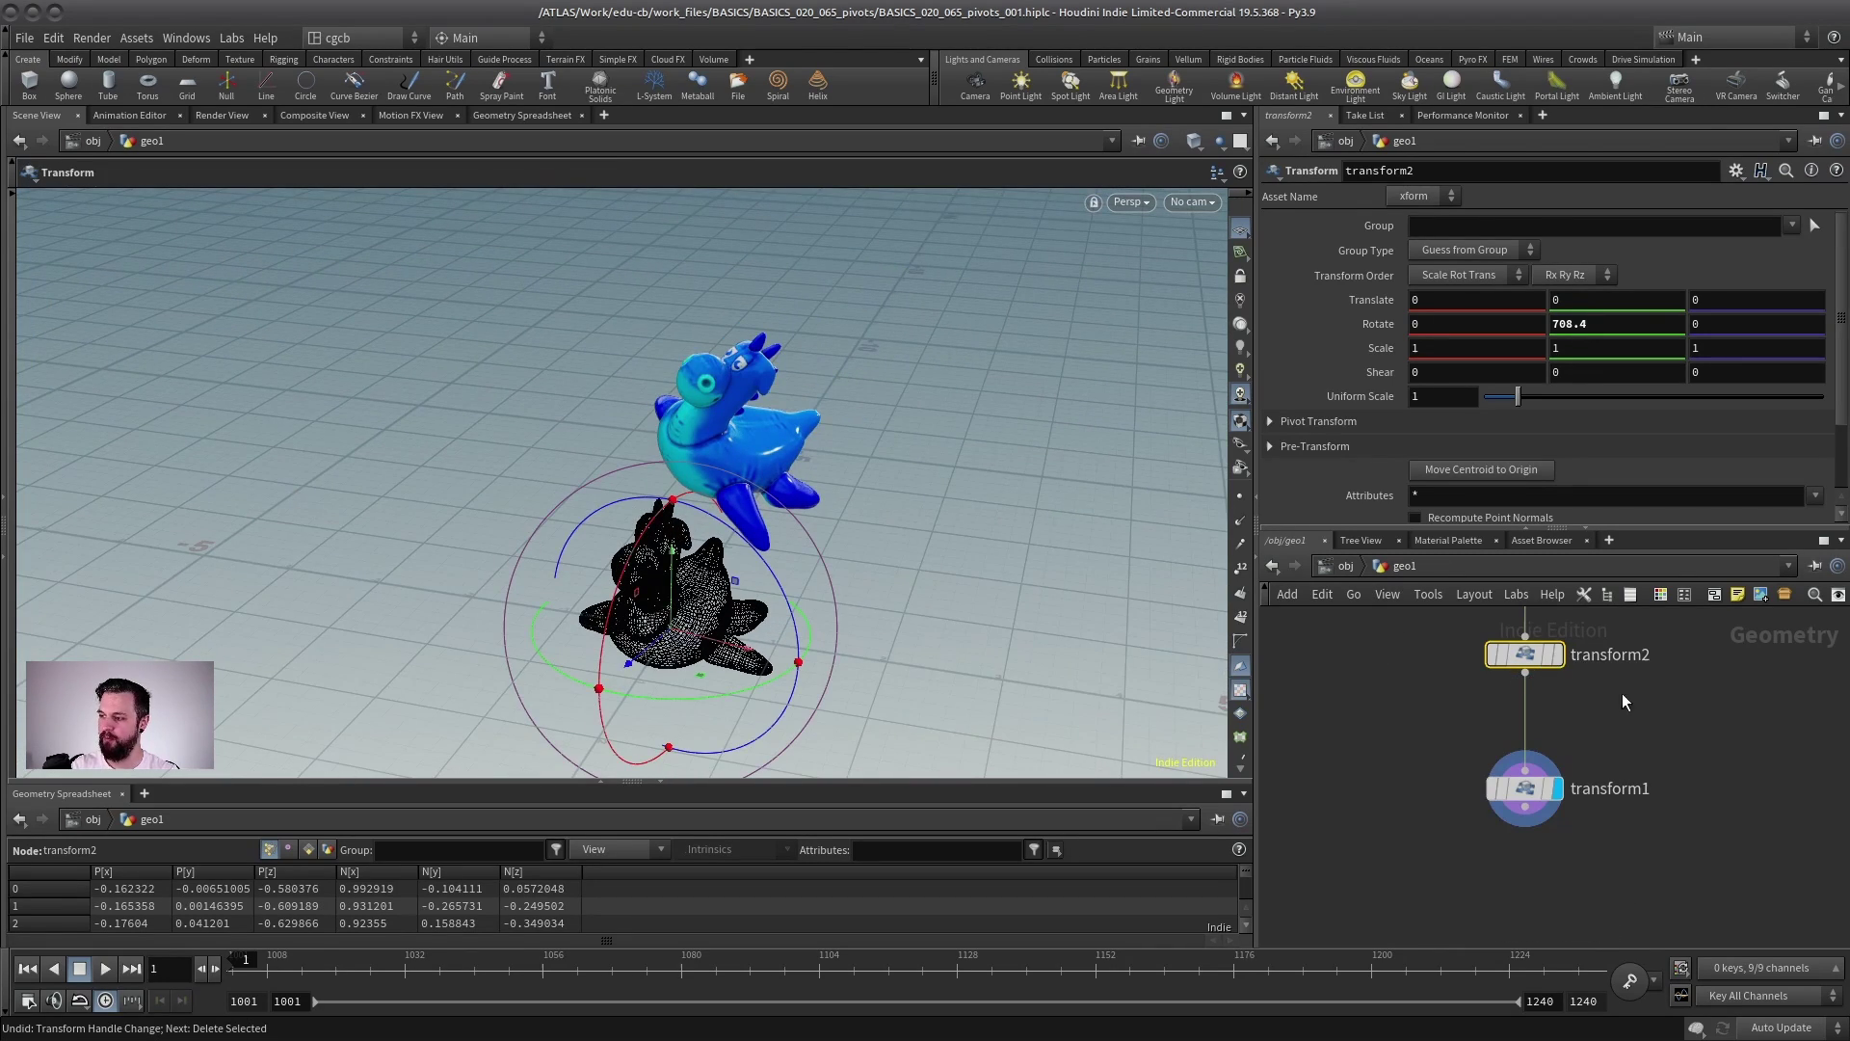
# - Rotate transform2 further to 1816.34 degrees about Y while watching the downstream toy, and display transform2 for comparison
pyautogui.press('h')
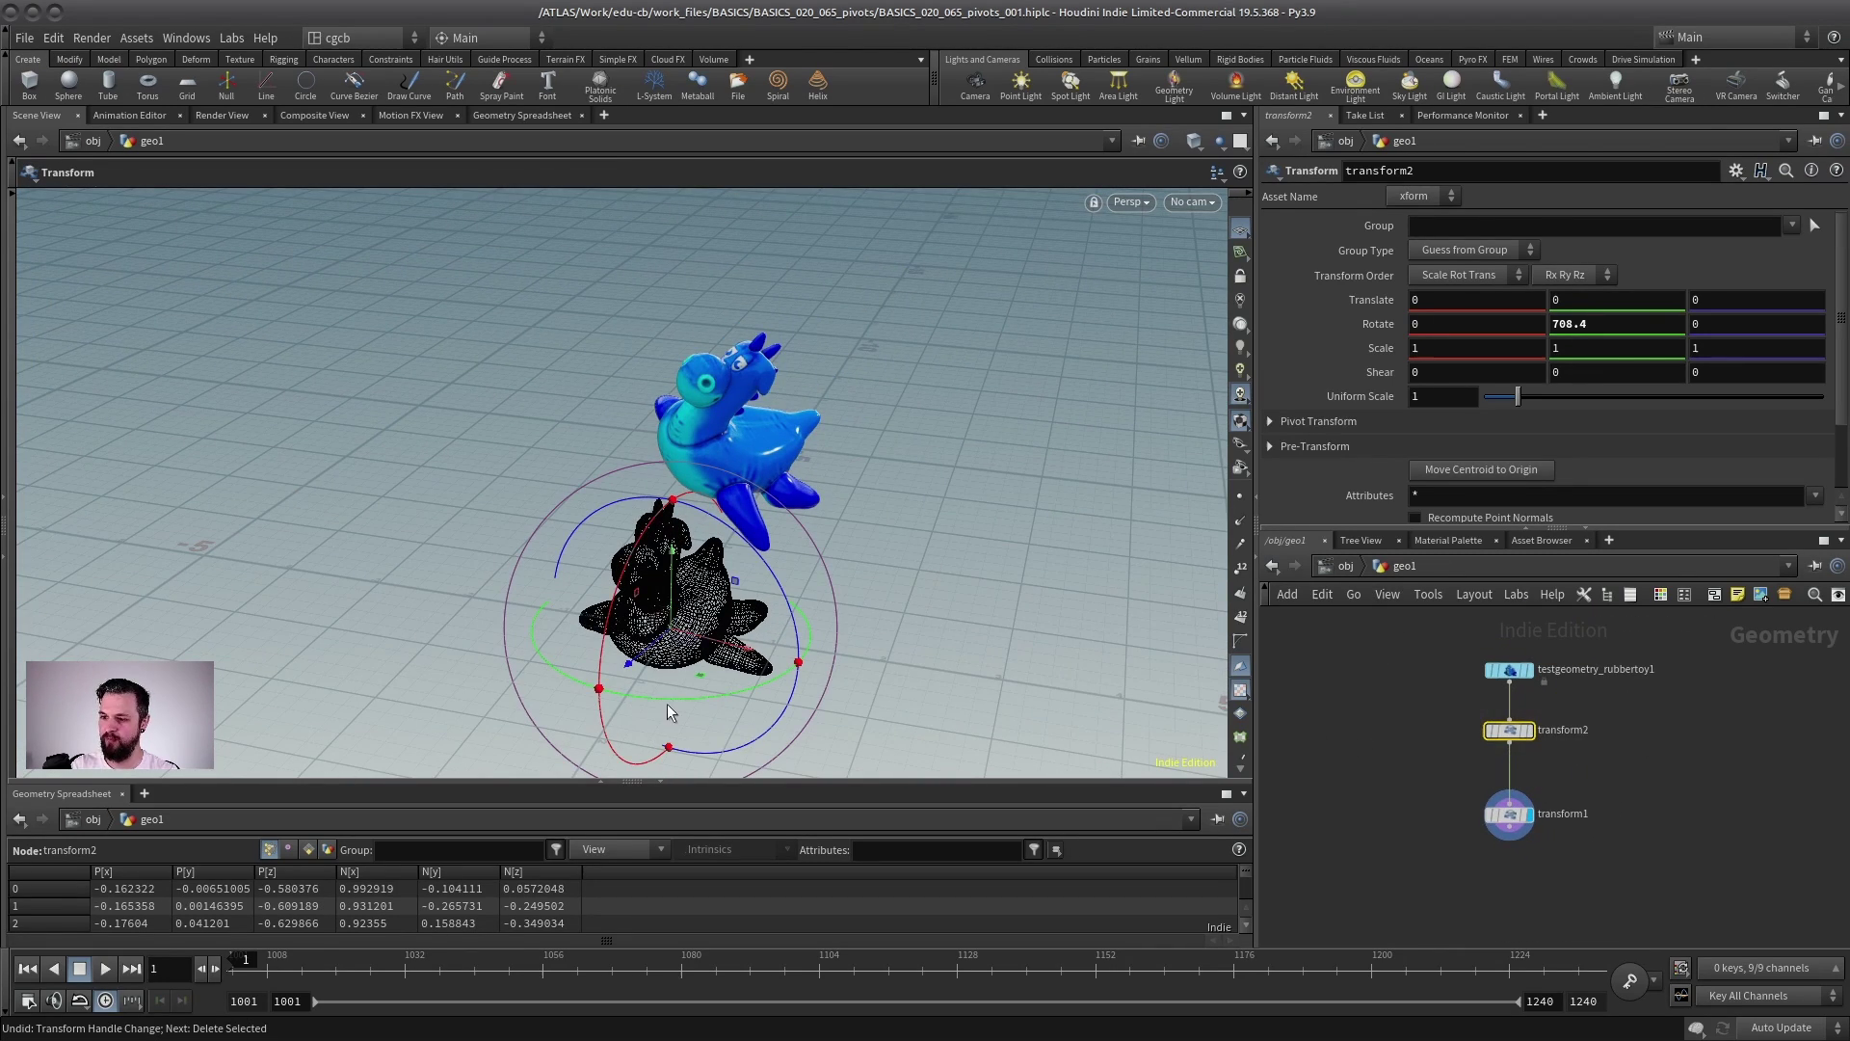
pyautogui.moveTo(670, 711); pyautogui.dragTo(732, 674)
pyautogui.scroll(3, 1569, 710)
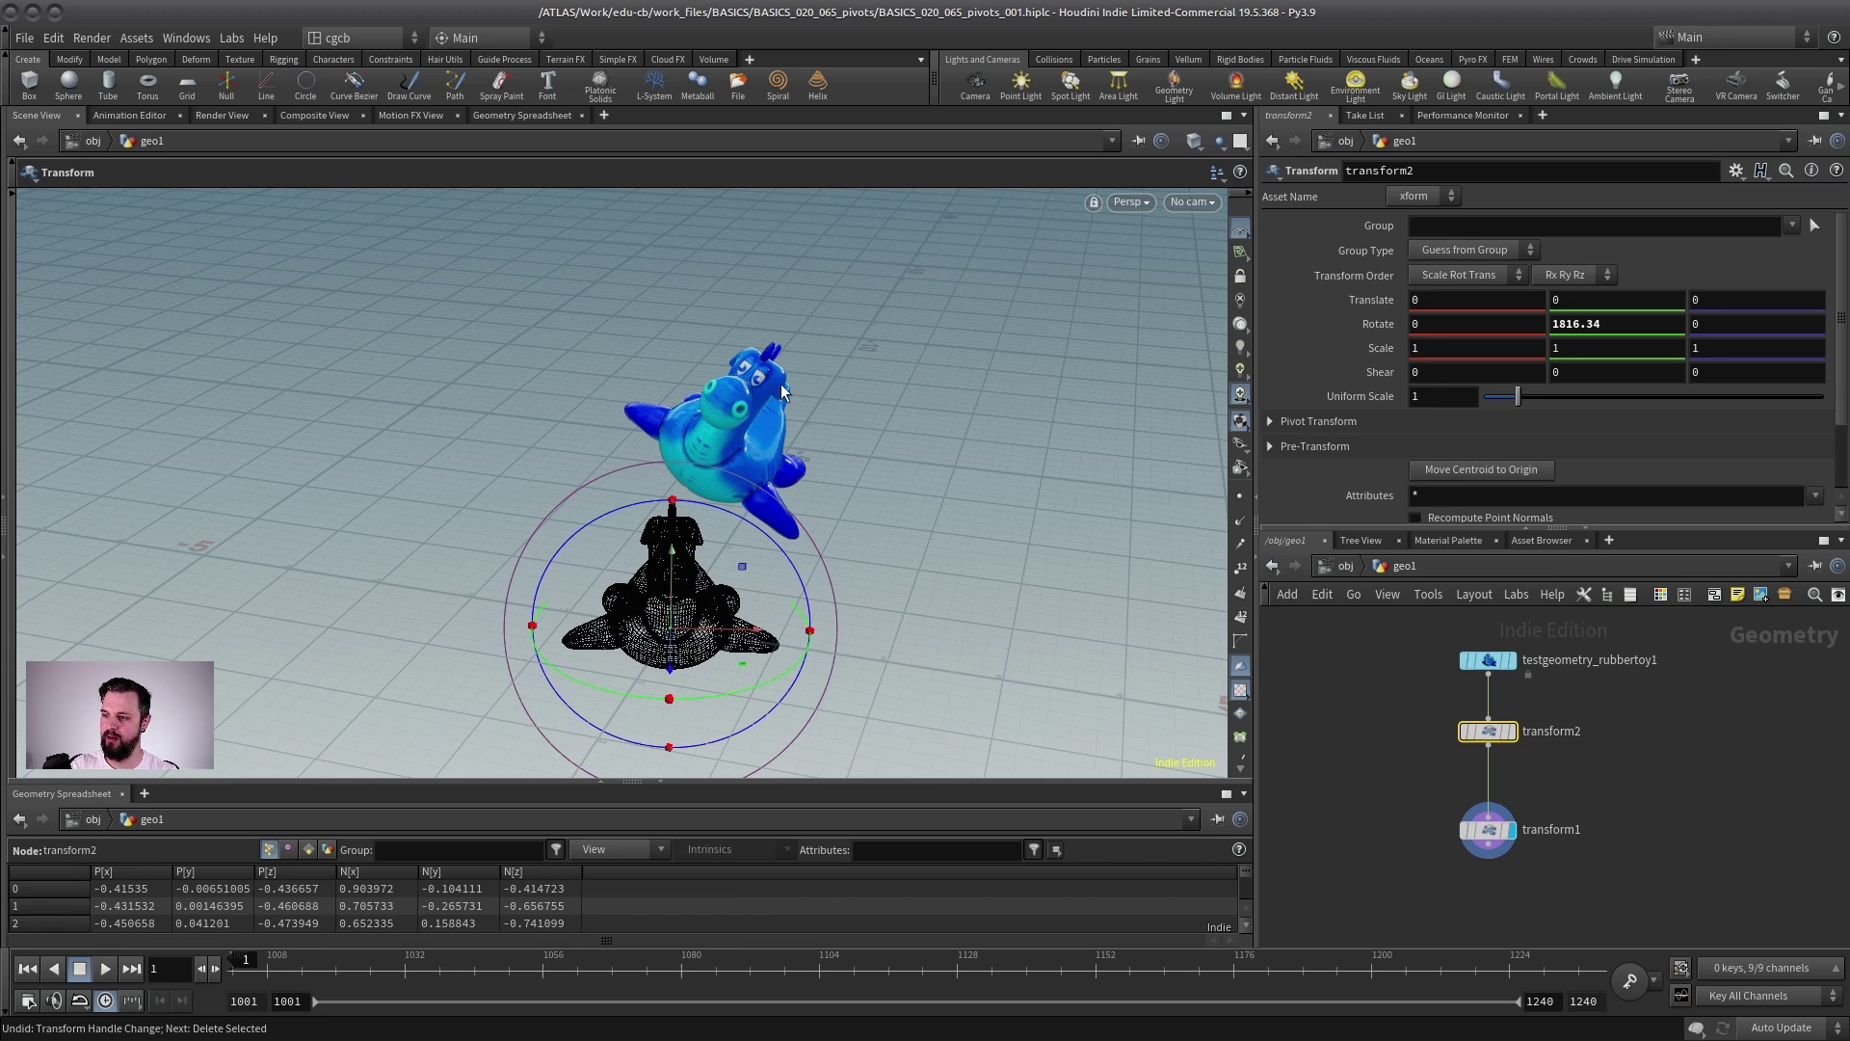
pyautogui.click(1512, 736)
pyautogui.keyDown('alt'); pyautogui.moveTo(704, 614); pyautogui.dragTo(650, 636); pyautogui.keyUp('alt')
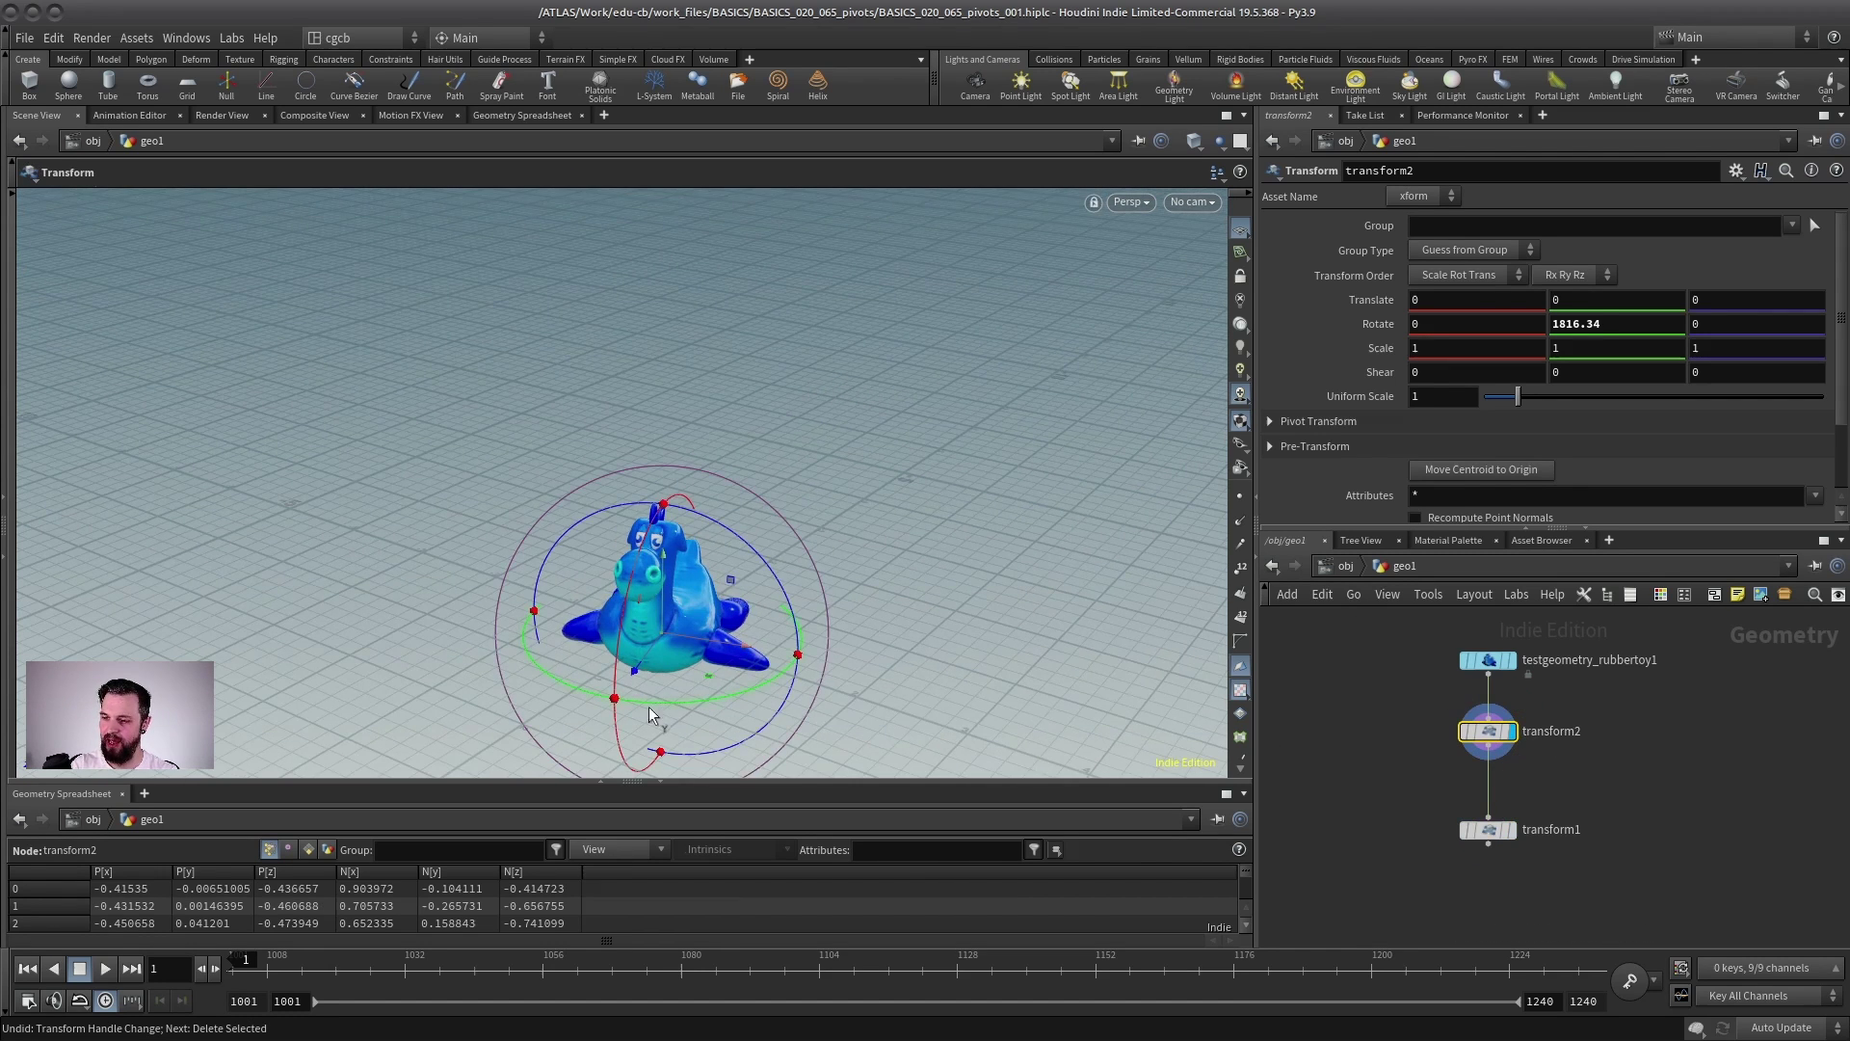
# - Rotate transform2 to 1795.04 degrees about Y, and display and select transform1 to compare its tilted handle
pyautogui.moveTo(654, 701); pyautogui.dragTo(633, 666)
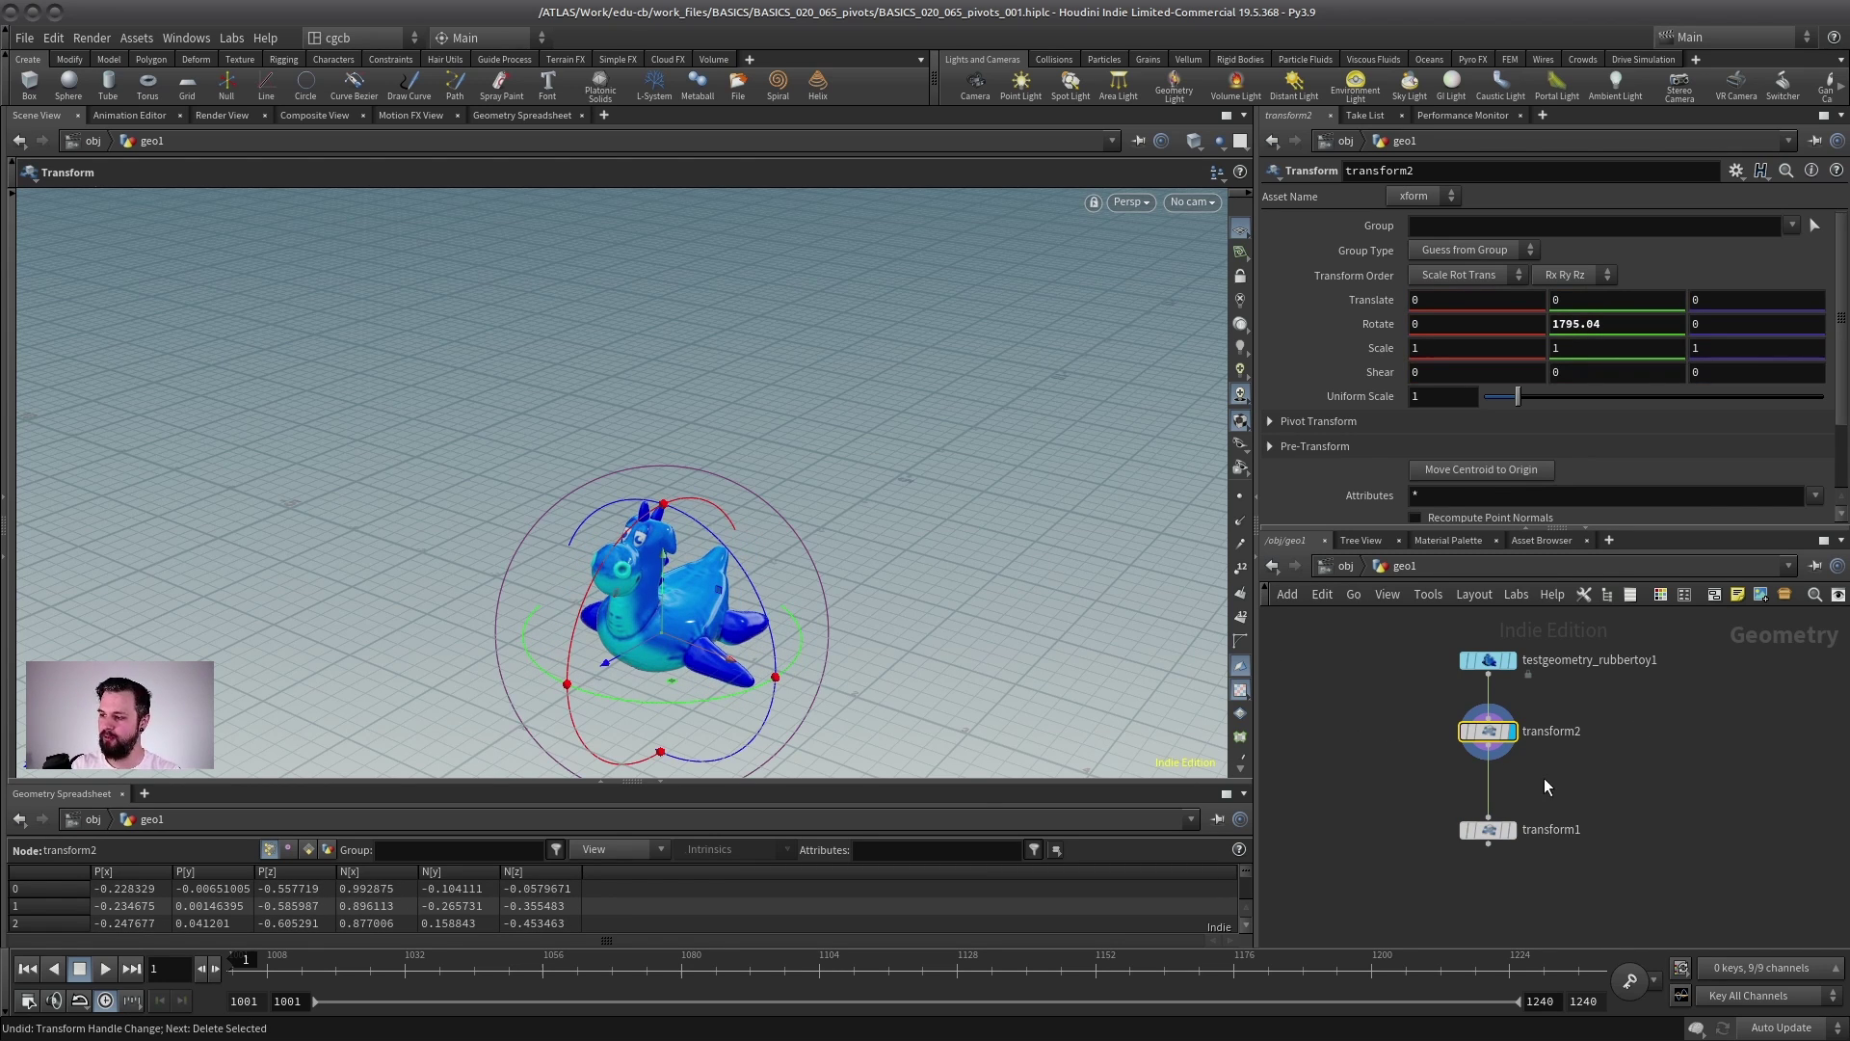
pyautogui.scroll(2, 1544, 779)
pyautogui.click(1501, 817)
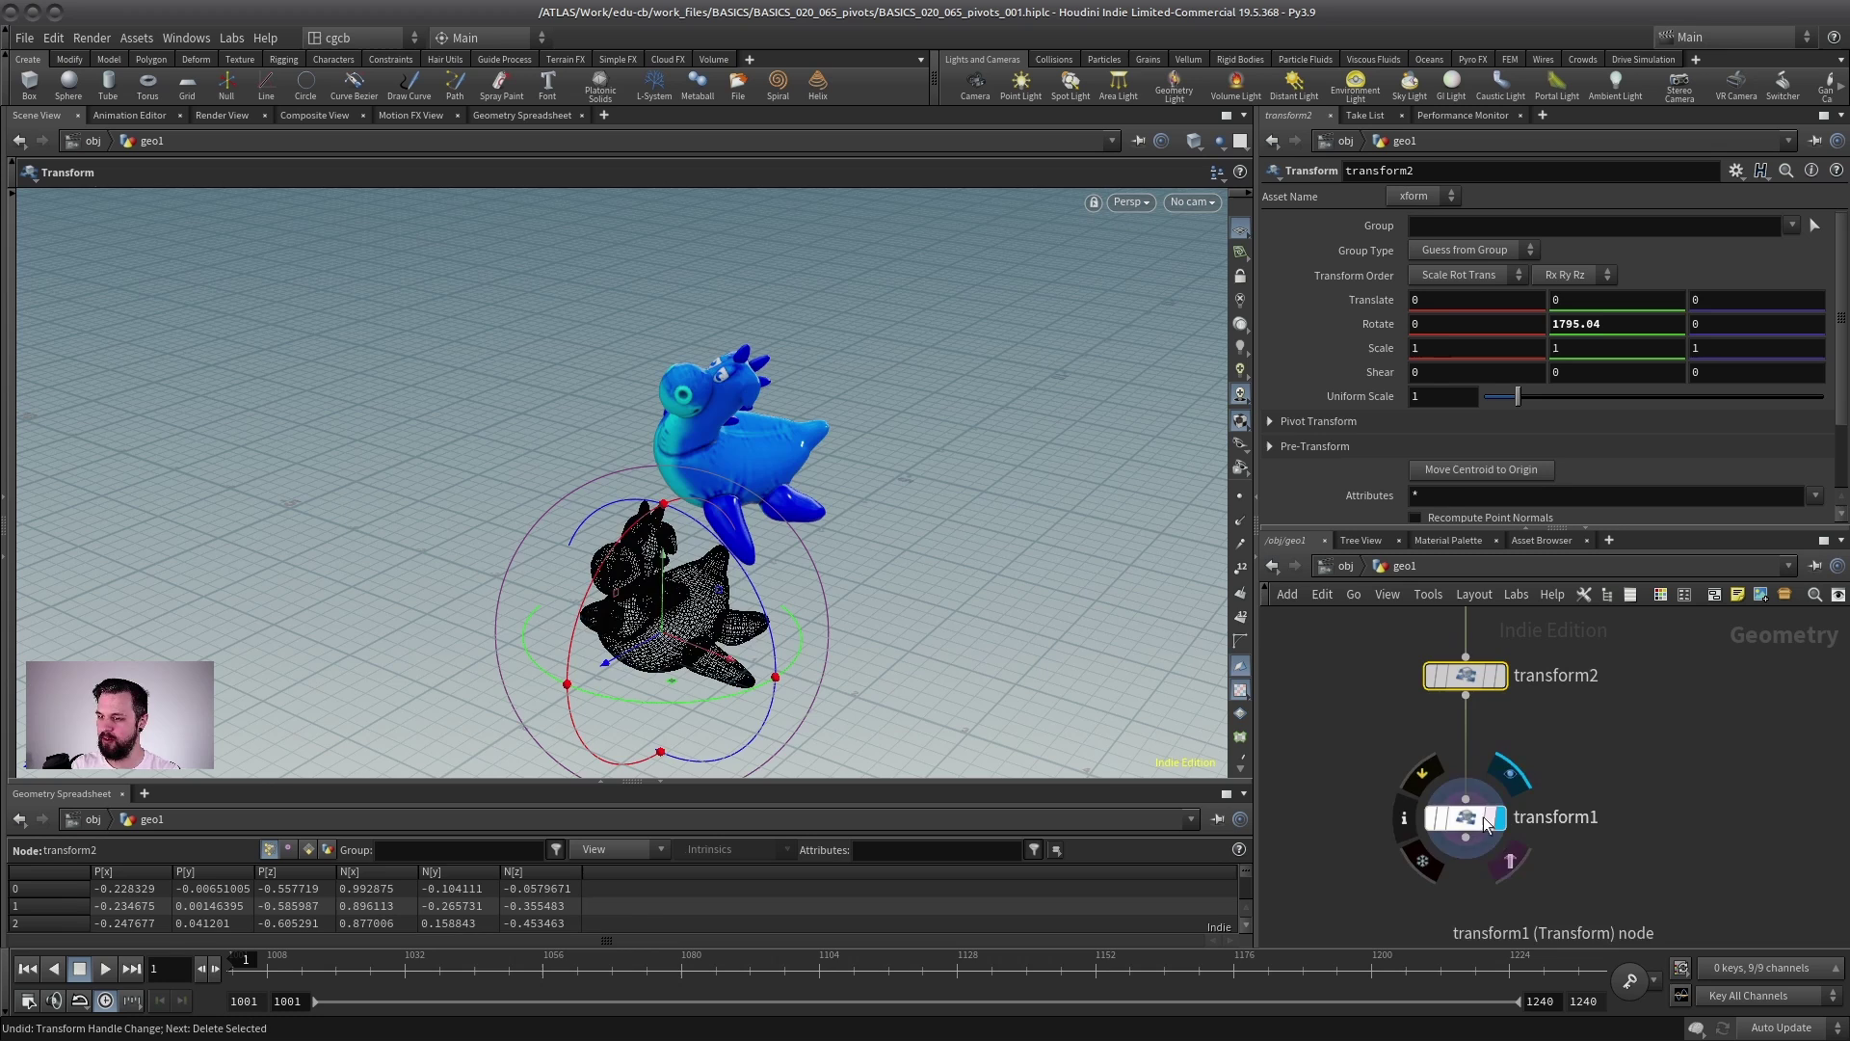
pyautogui.click(1469, 817)
pyautogui.press('space')
pyautogui.moveTo(676, 531); pyautogui.dragTo(842, 497)
pyautogui.moveTo(1557, 527); pyautogui.dragTo(1557, 364)
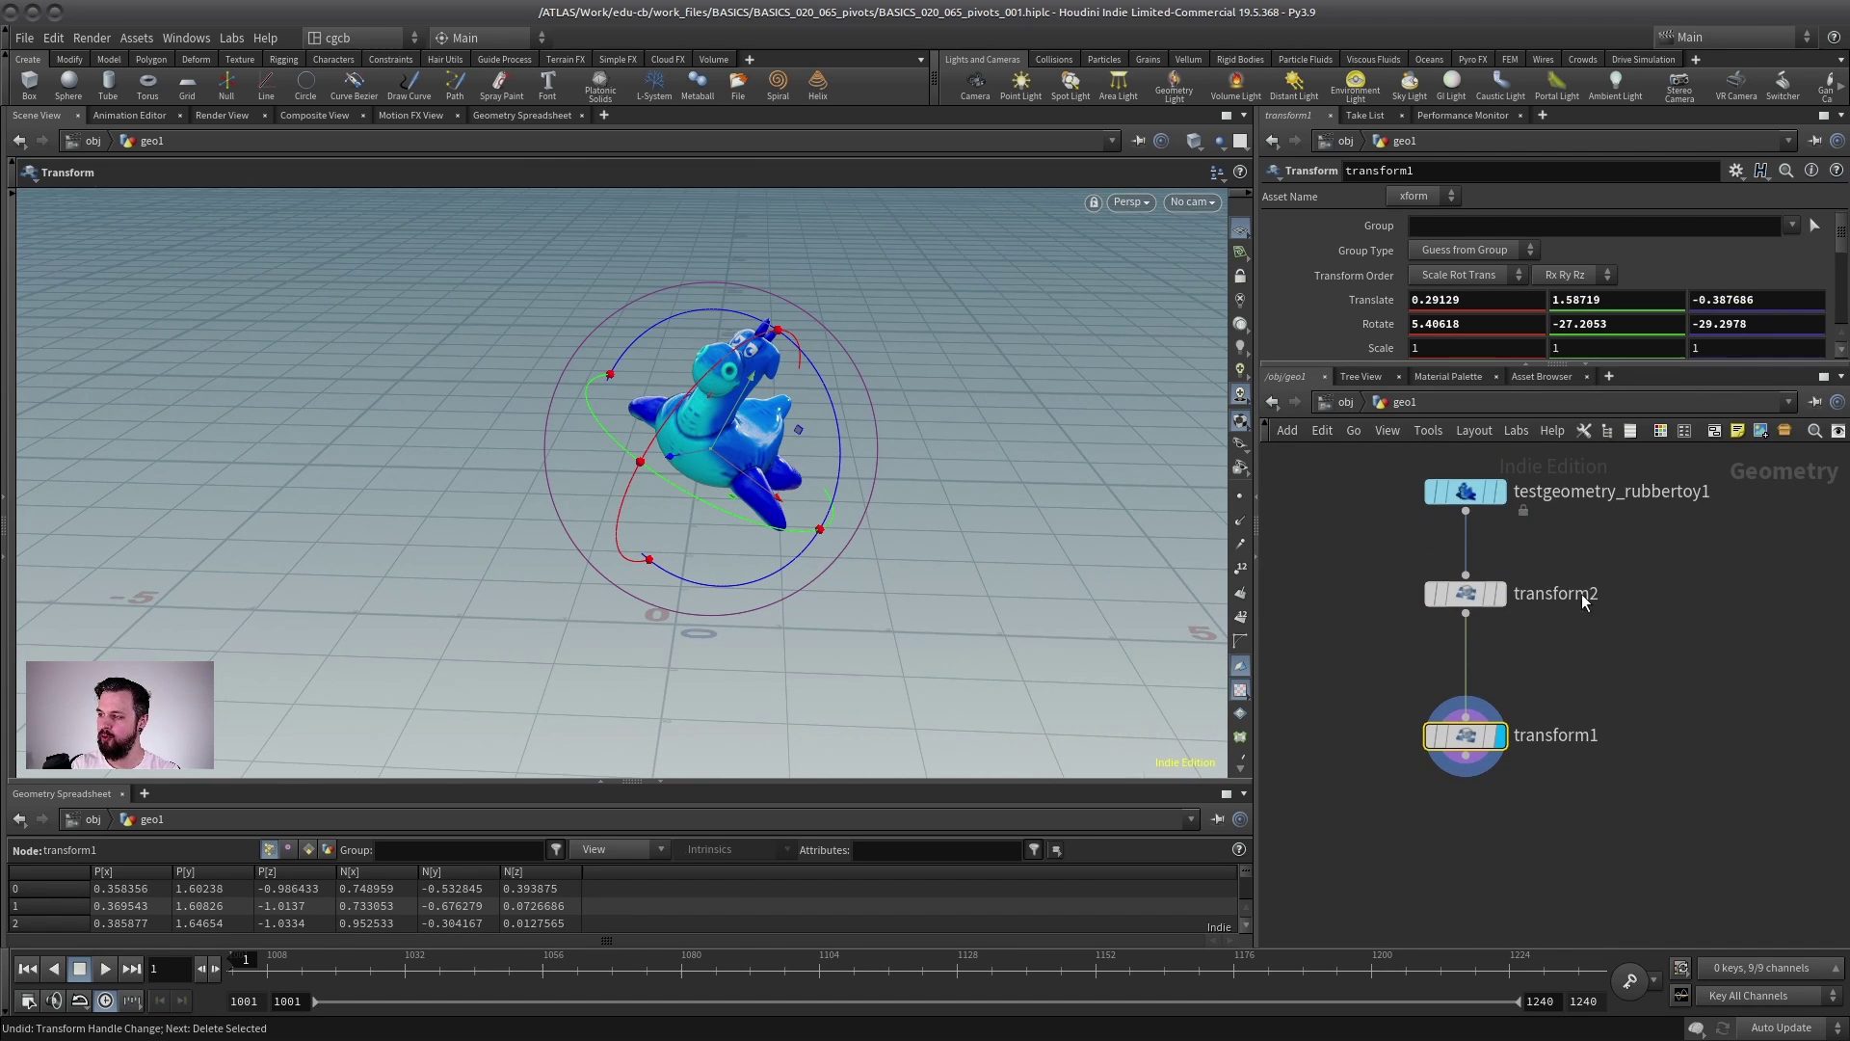
pyautogui.press('h')
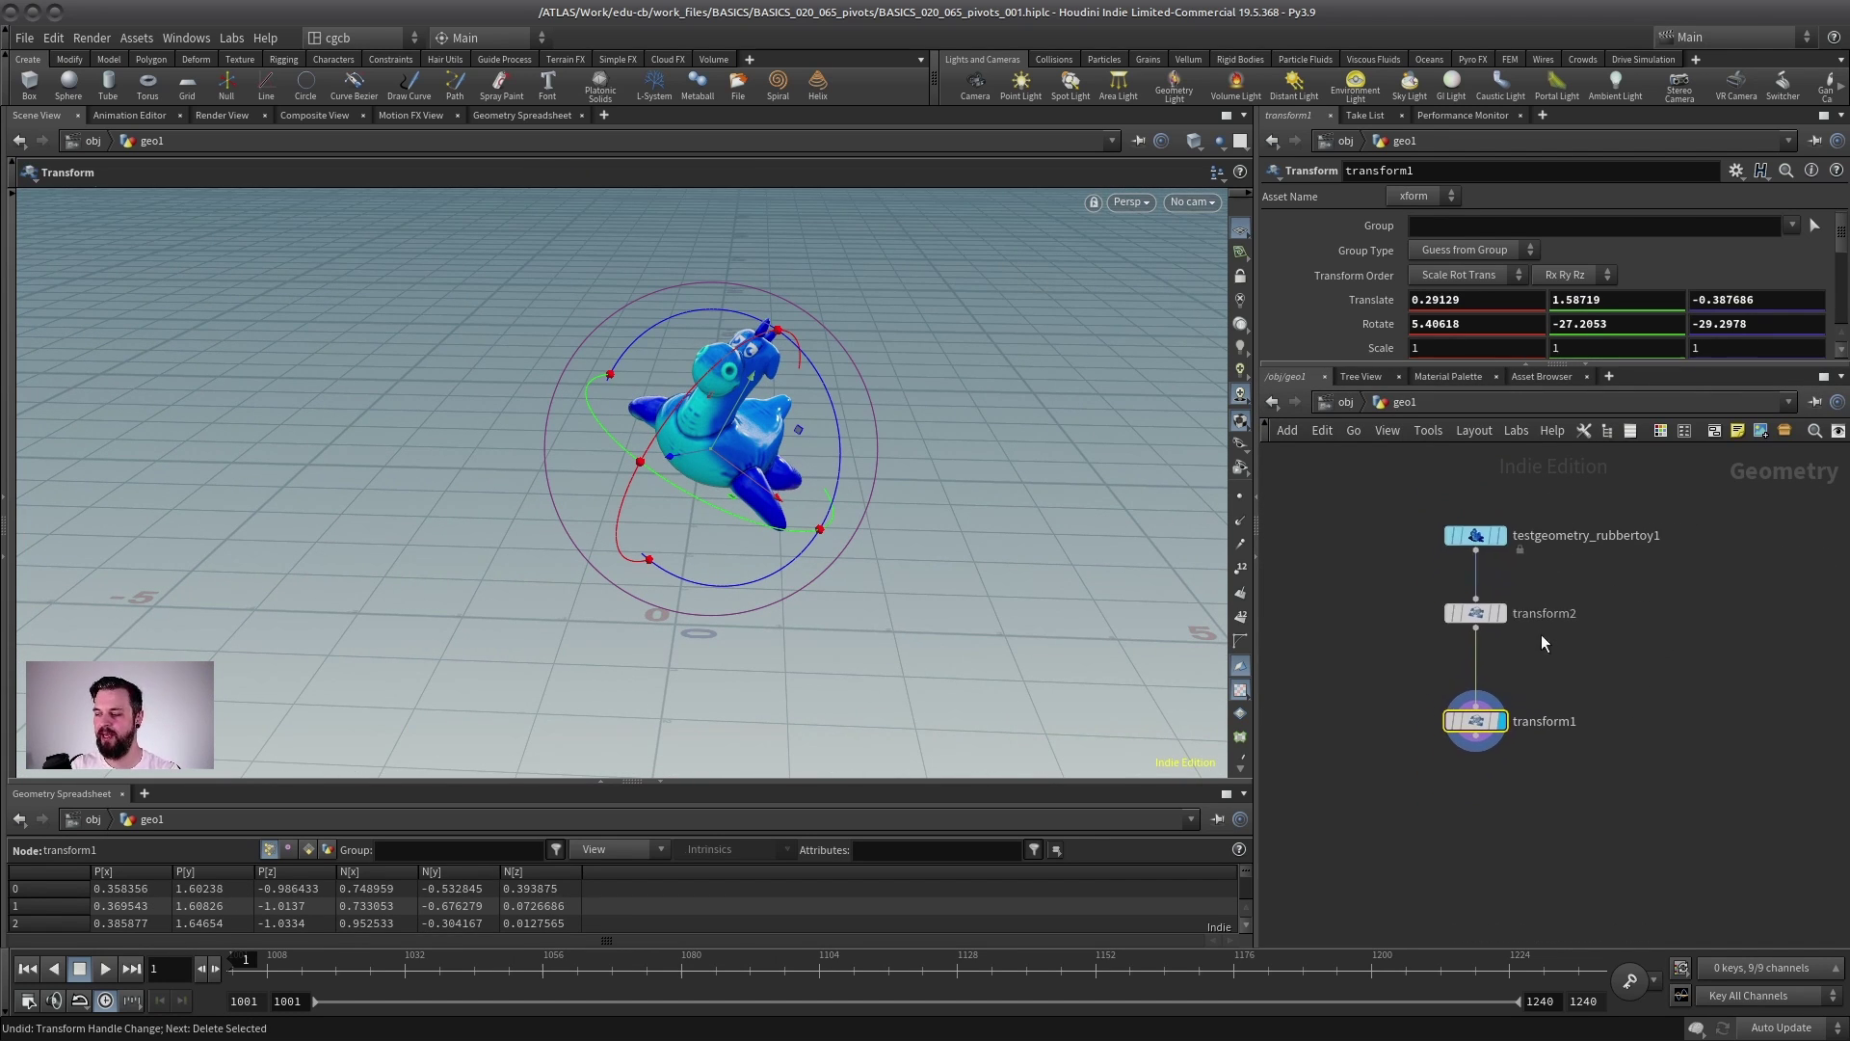
pyautogui.moveTo(1540, 634); pyautogui.dragTo(1536, 637, button='middle')
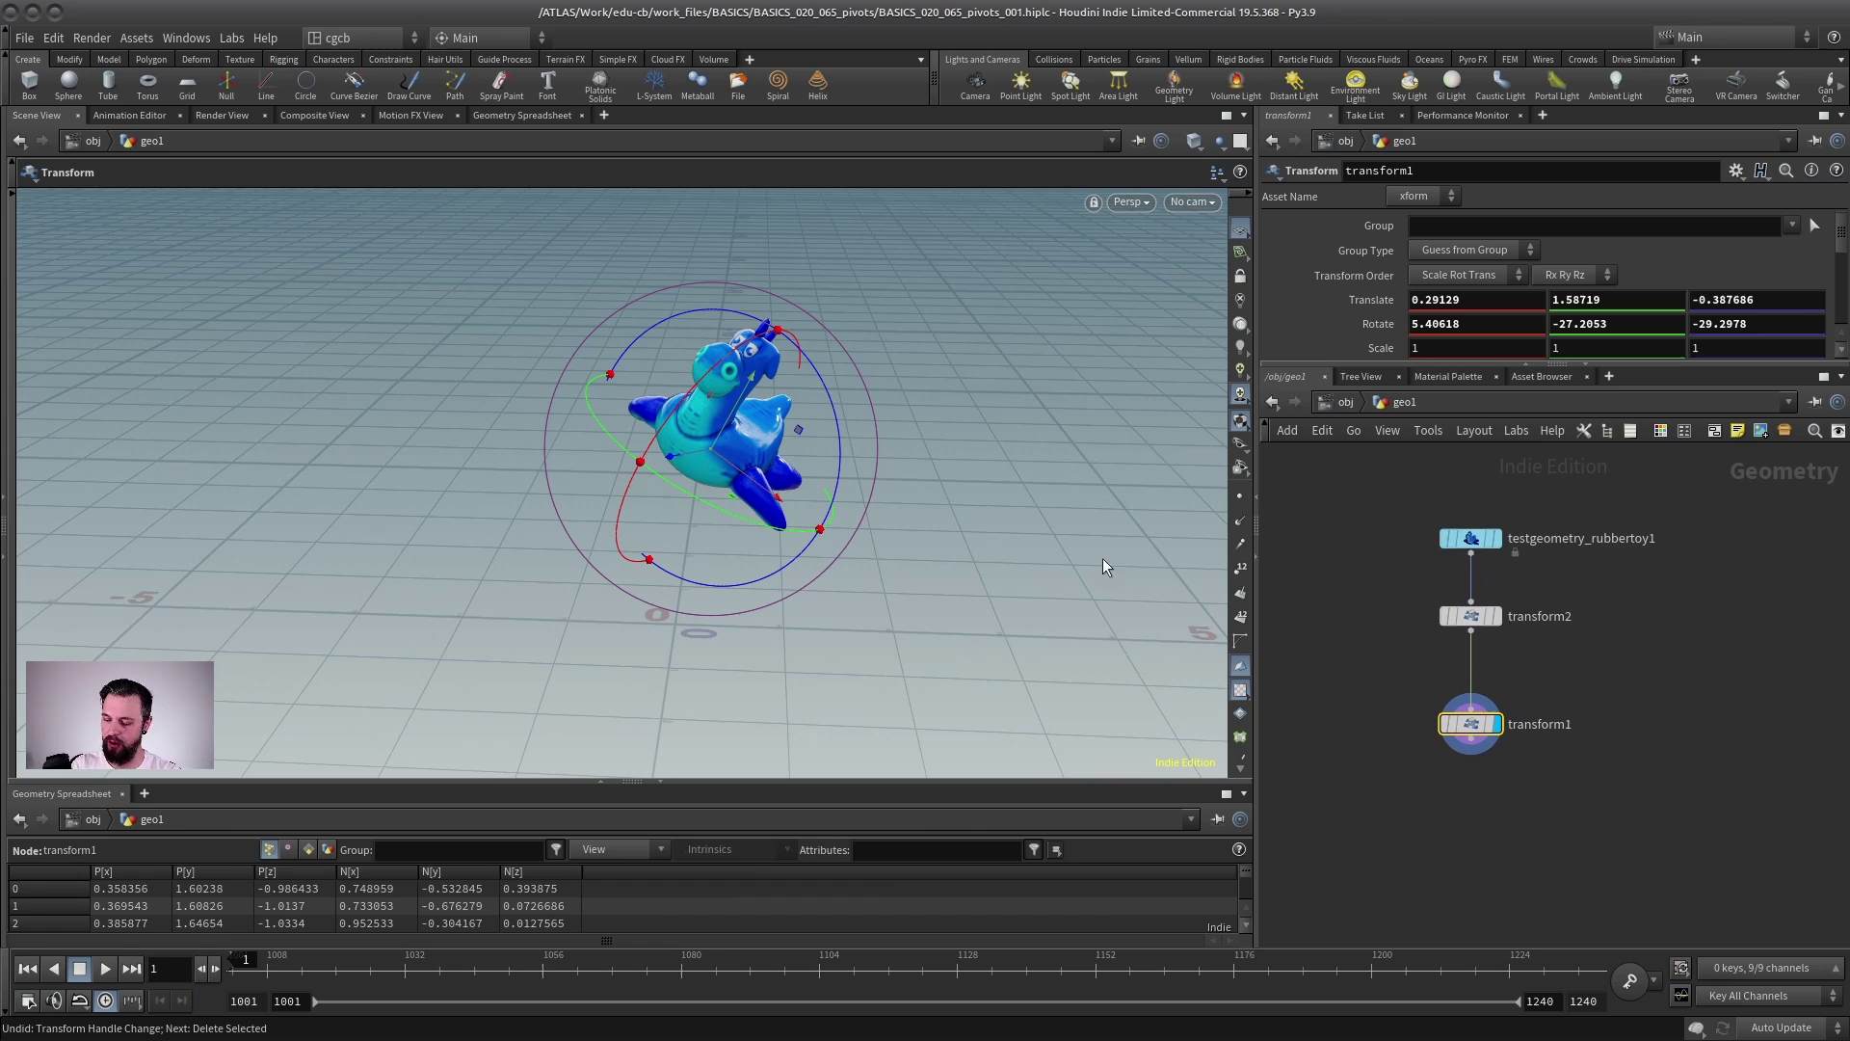
# - Make room in the network and add a new Transform node connected below transform1, and display it
pyautogui.moveTo(1470, 724); pyautogui.dragTo(1471, 791)
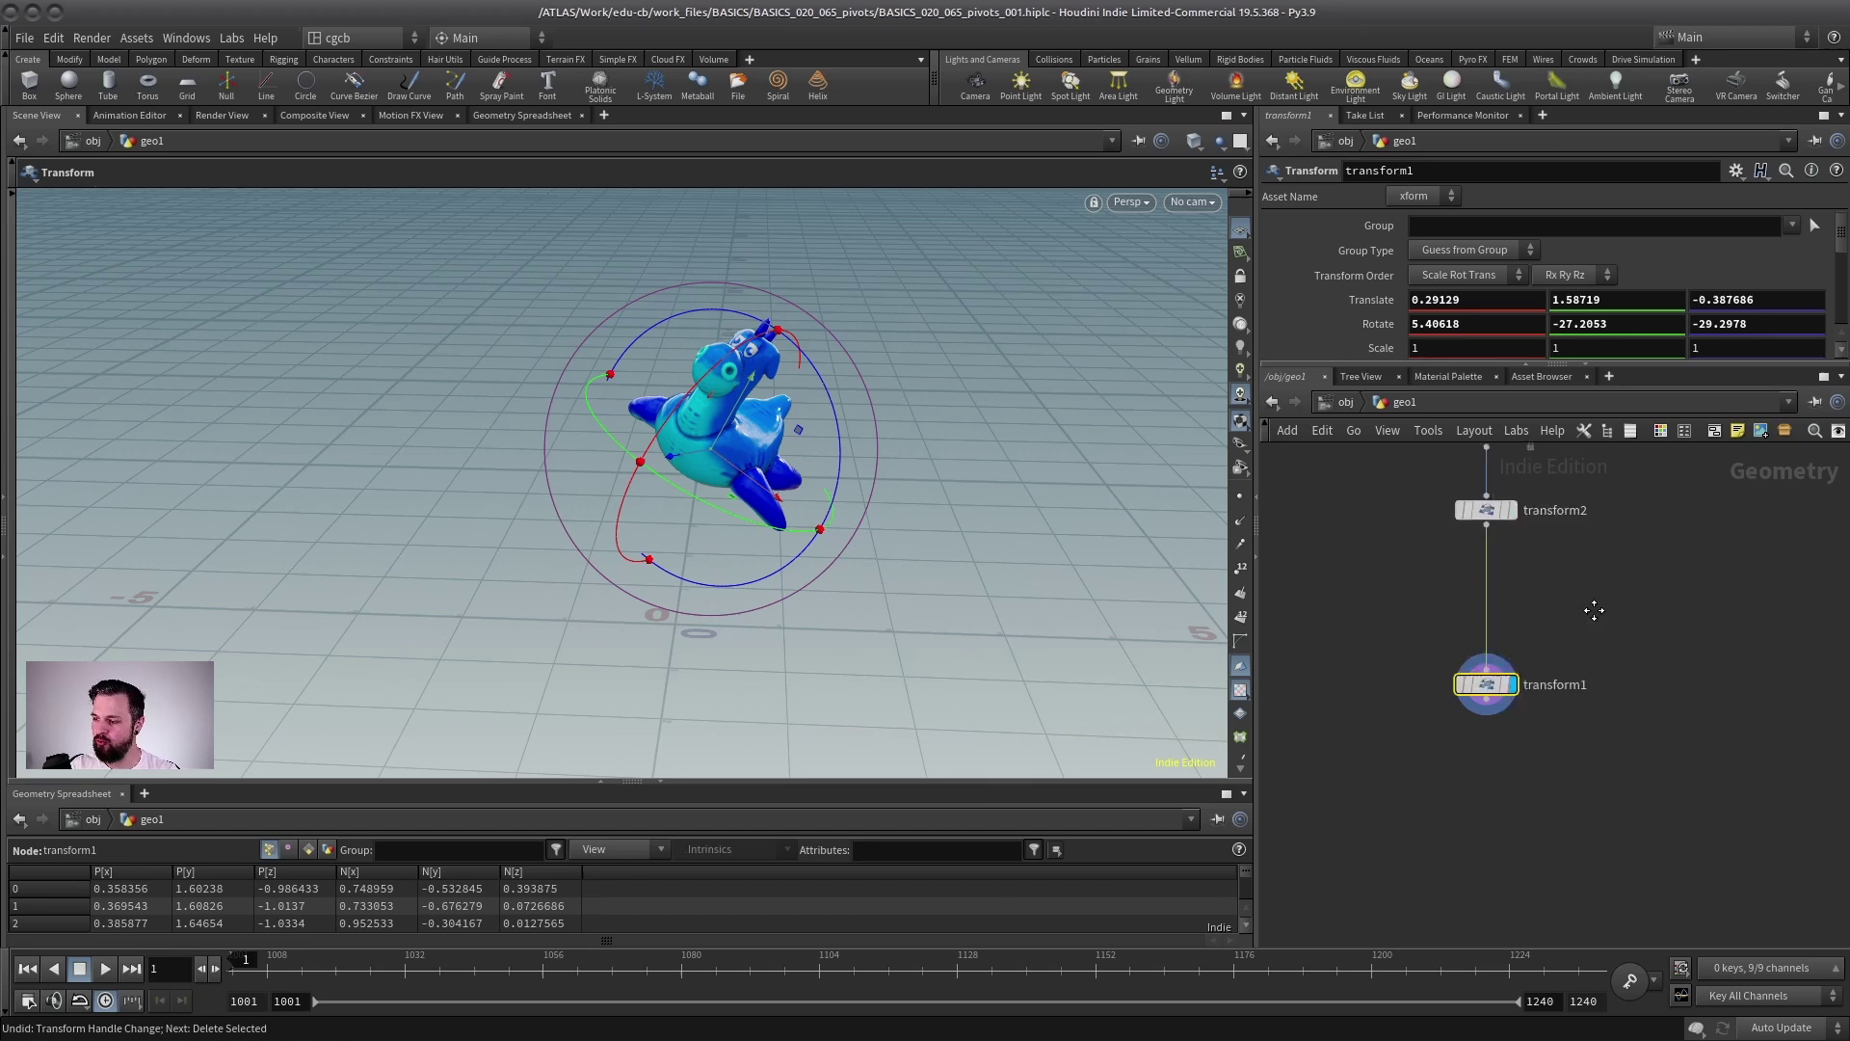
pyautogui.press('Tab')
pyautogui.write('tr')
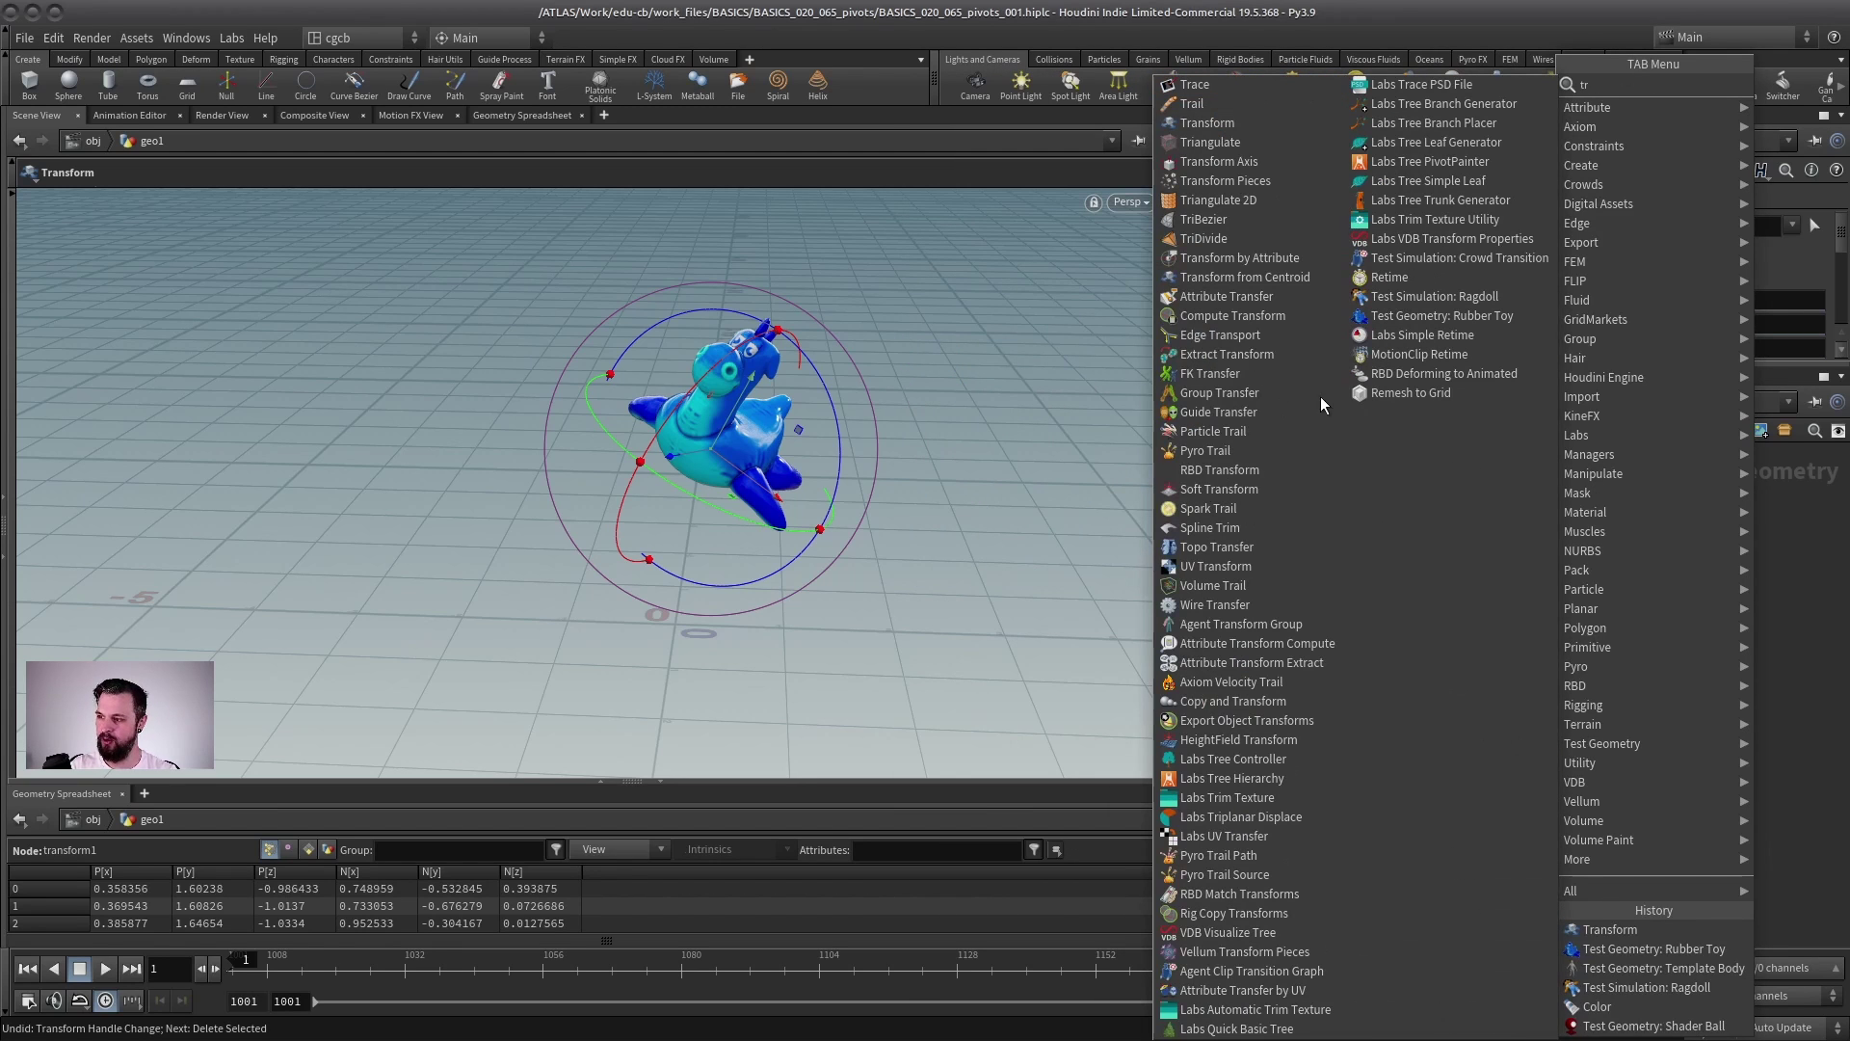
pyautogui.click(1223, 122)
pyautogui.click(1598, 789)
pyautogui.moveTo(1528, 670); pyautogui.dragTo(1599, 776)
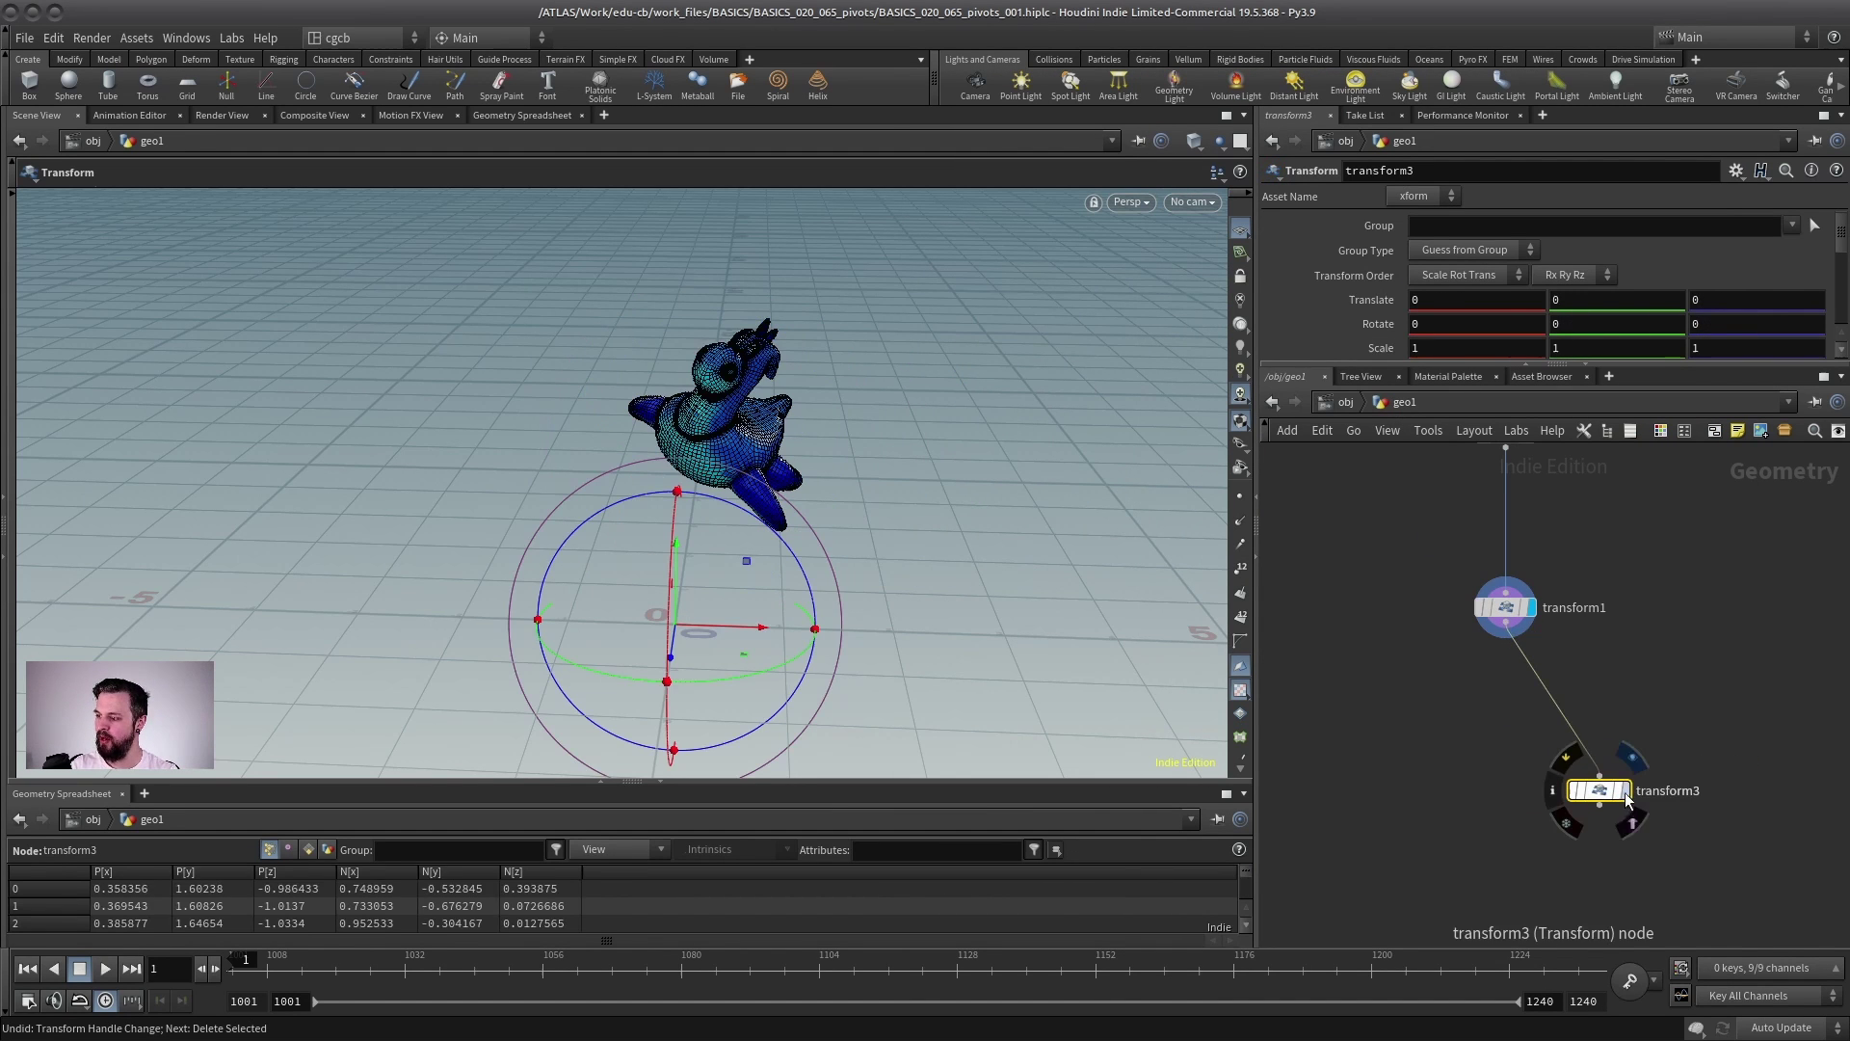
pyautogui.click(1625, 790)
# - Align transform3 directly beneath transform1 and inspect its handle at the world origin relative to the toy
pyautogui.keyDown('alt'); pyautogui.moveTo(578, 503); pyautogui.dragTo(649, 525); pyautogui.keyUp('alt')
pyautogui.press('Return')
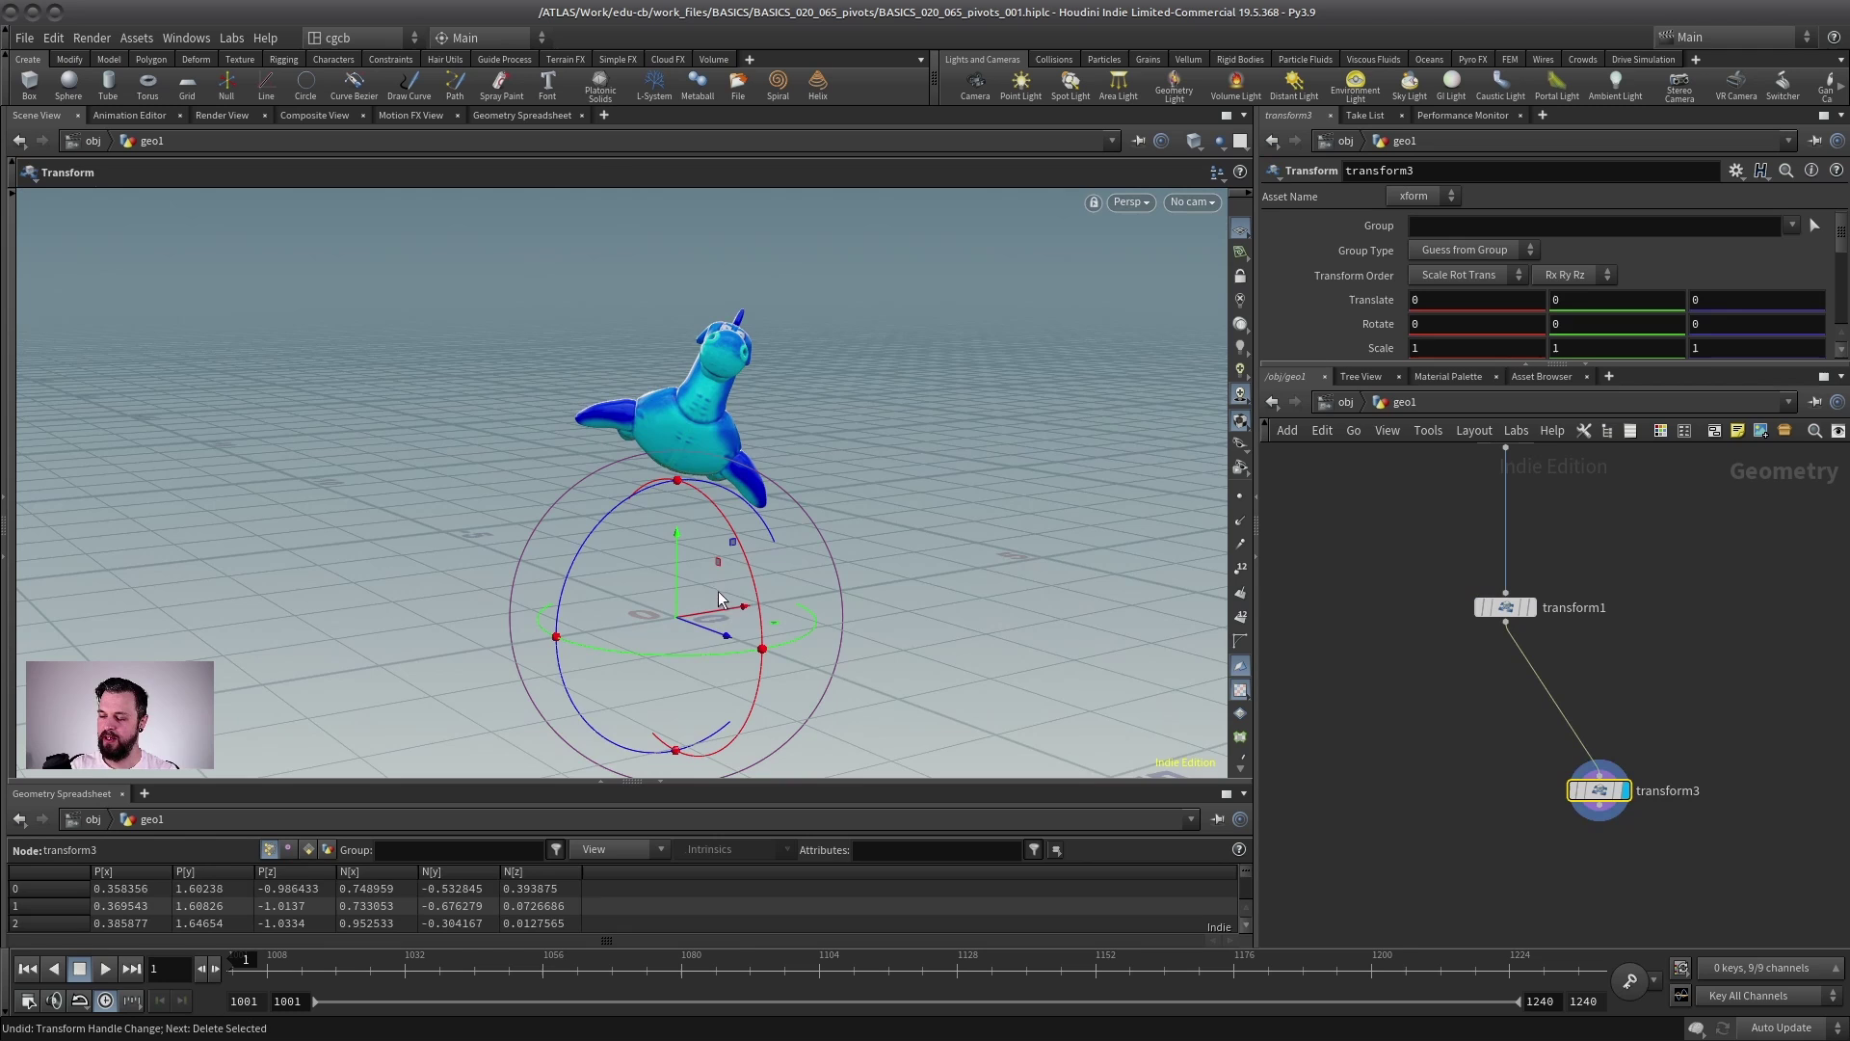
pyautogui.scroll(2, 714, 586)
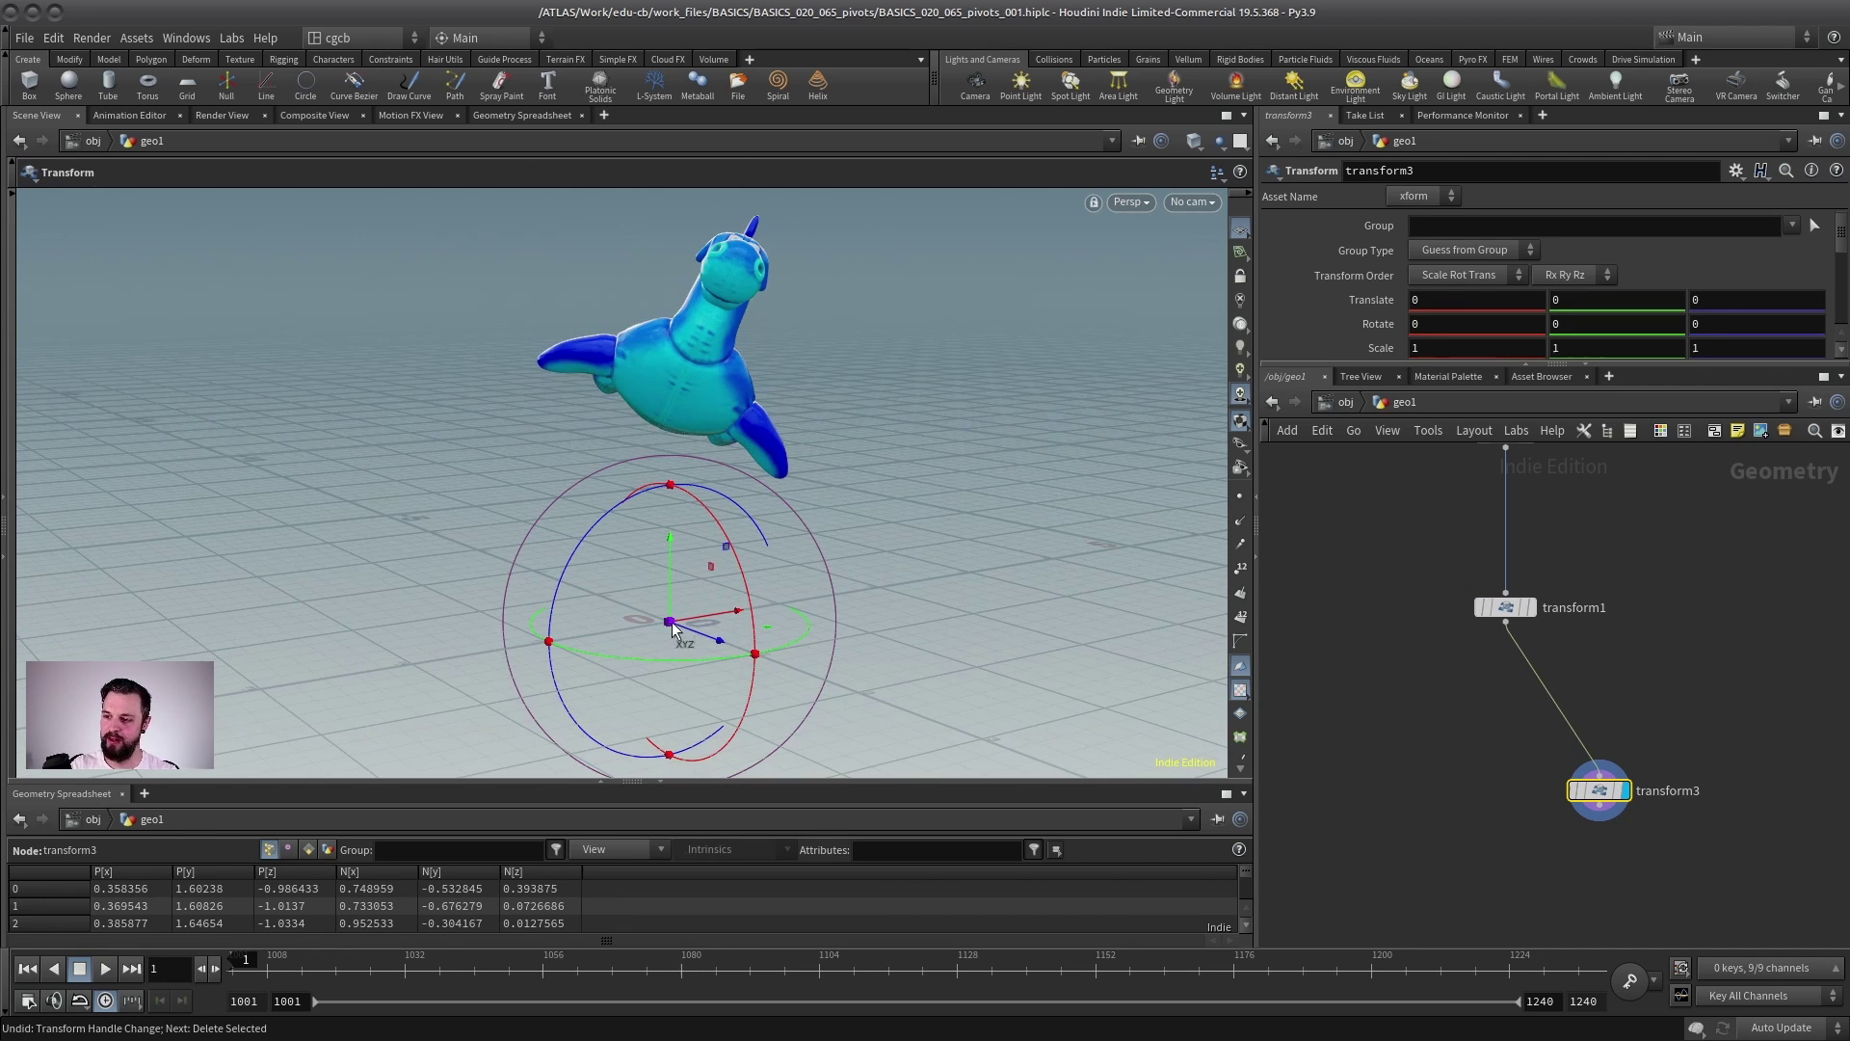
pyautogui.moveTo(1606, 792); pyautogui.dragTo(1513, 810)
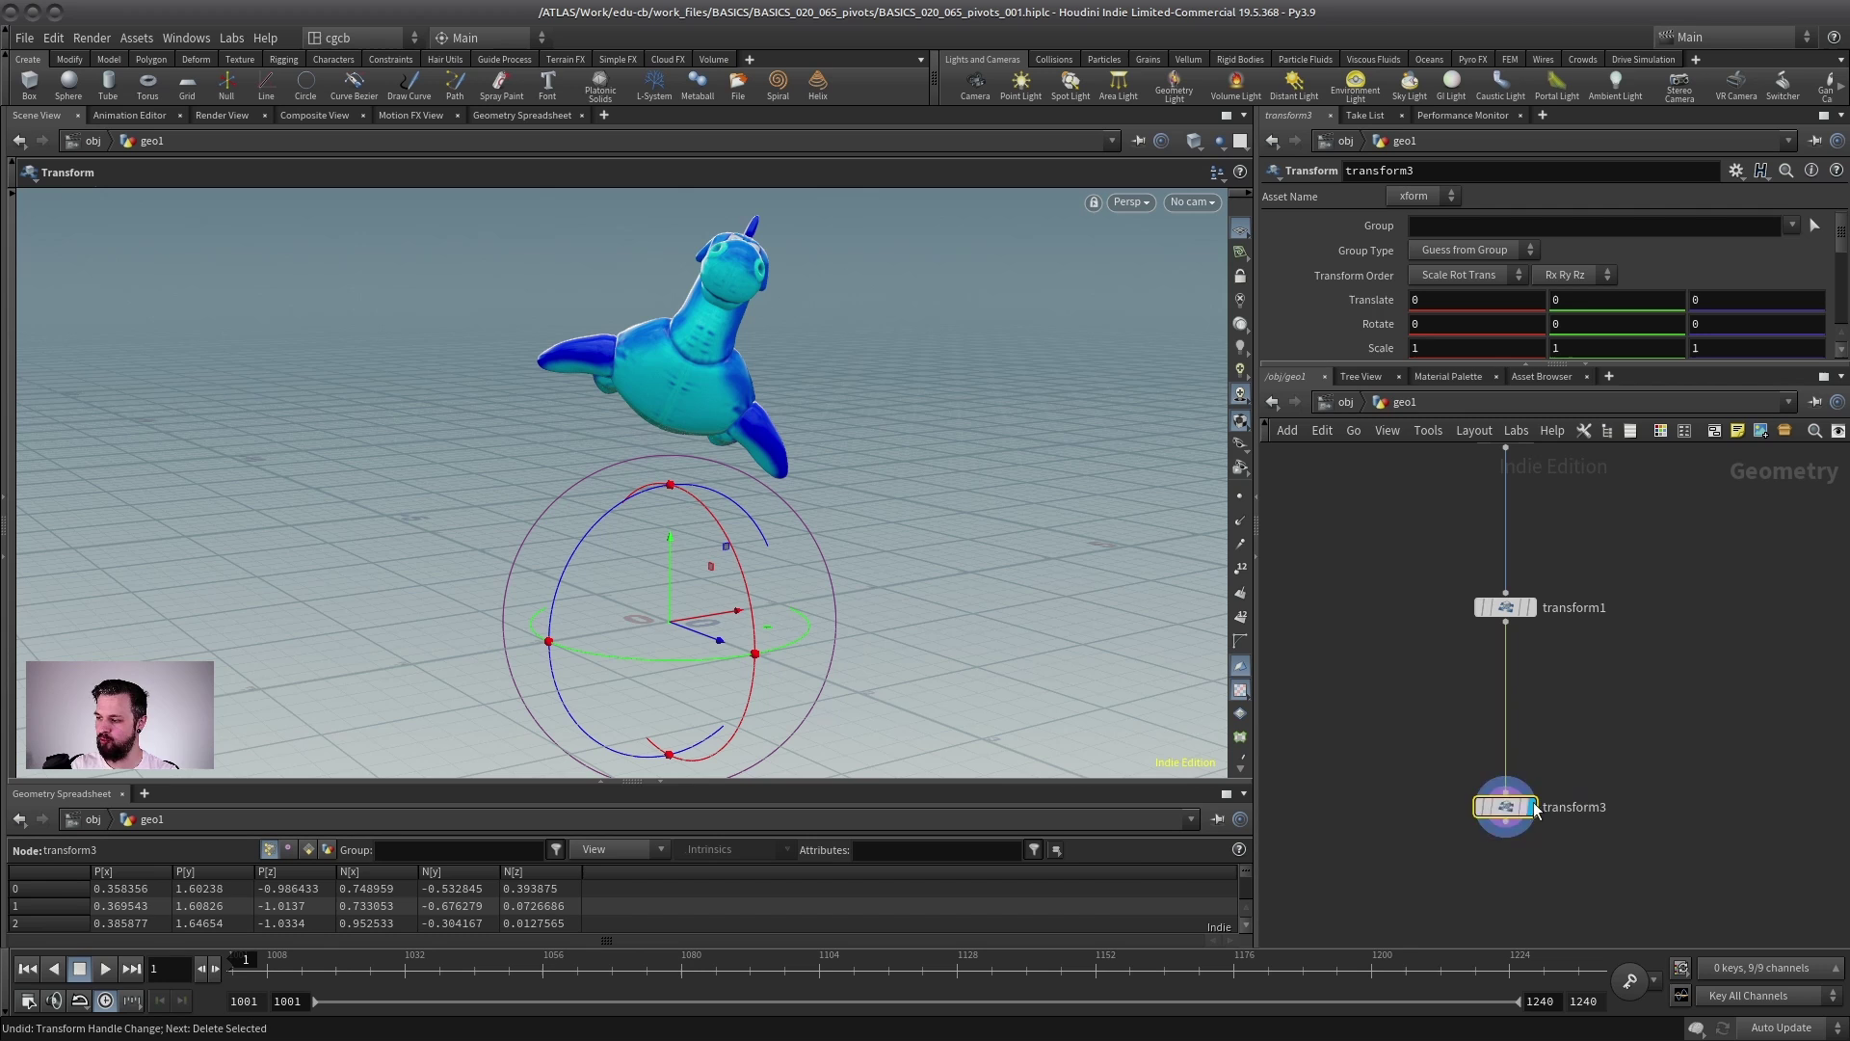
pyautogui.keyDown('alt'); pyautogui.moveTo(667, 617); pyautogui.dragTo(549, 600); pyautogui.keyUp('alt')
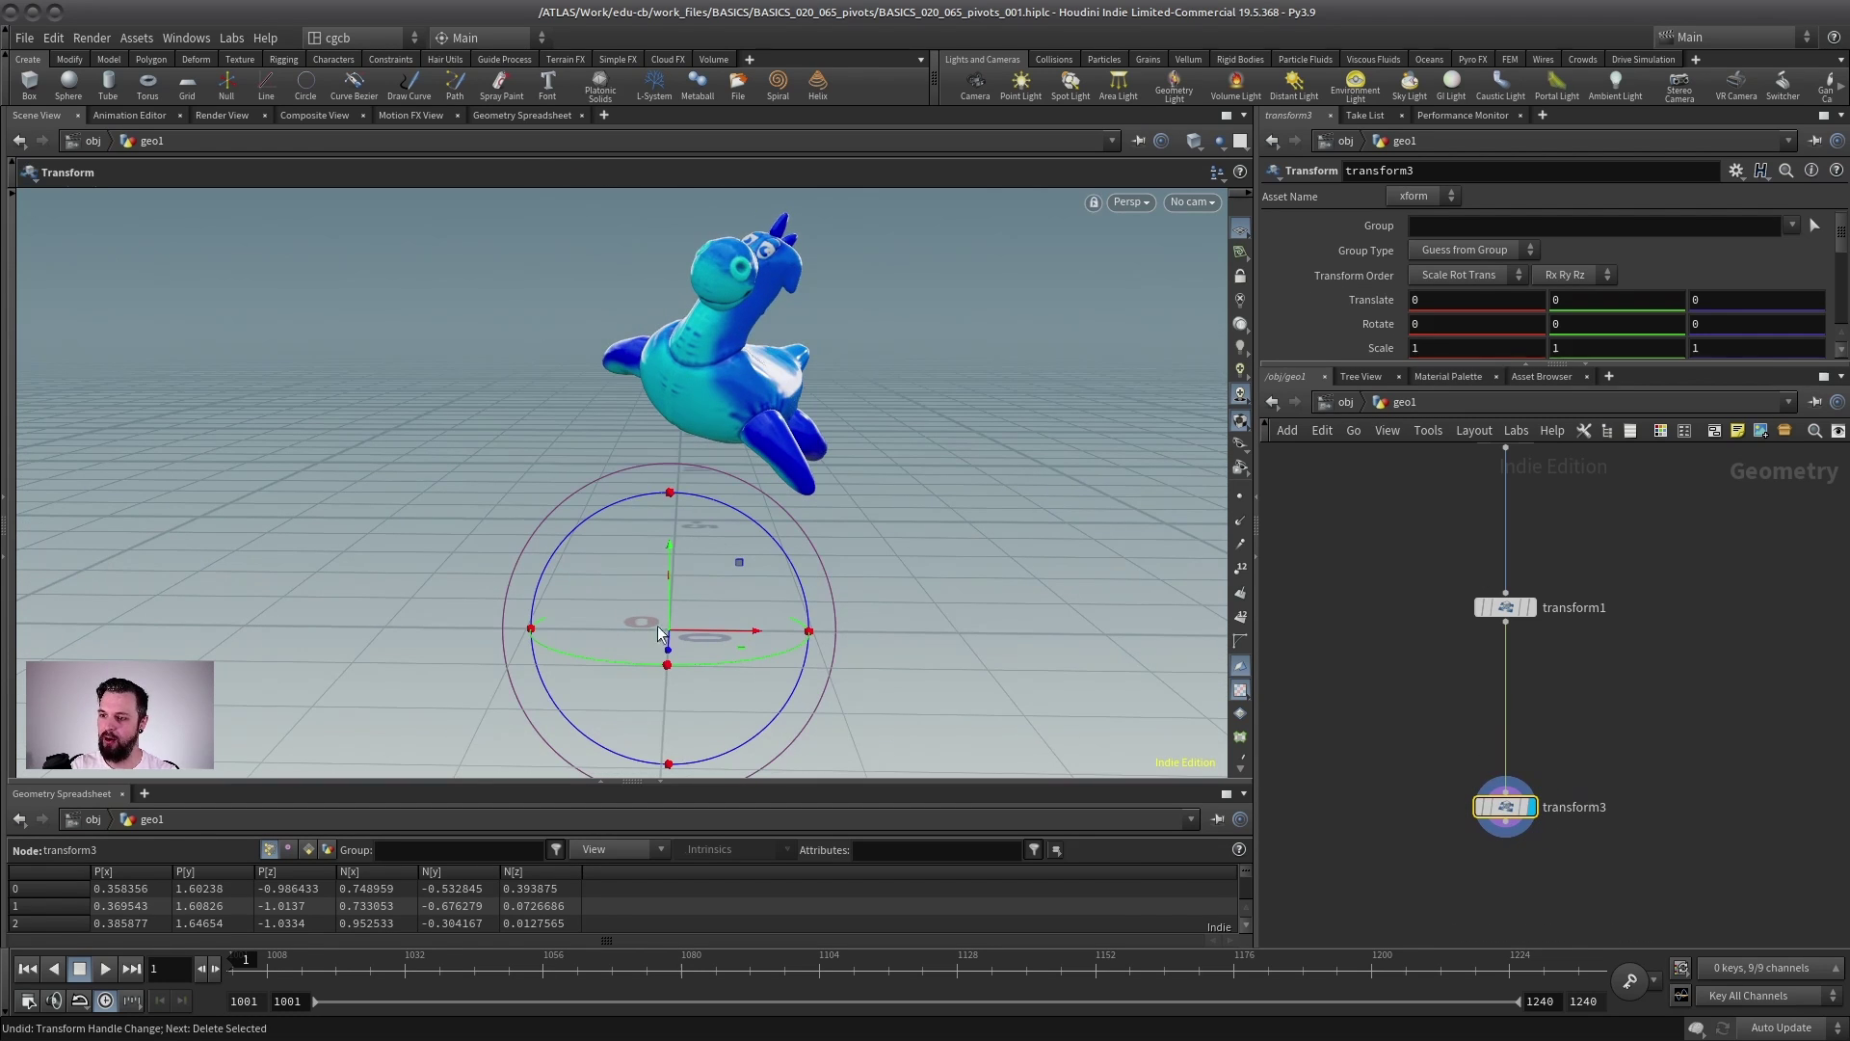
pyautogui.keyDown('alt'); pyautogui.moveTo(729, 349); pyautogui.dragTo(599, 380); pyautogui.keyUp('alt')
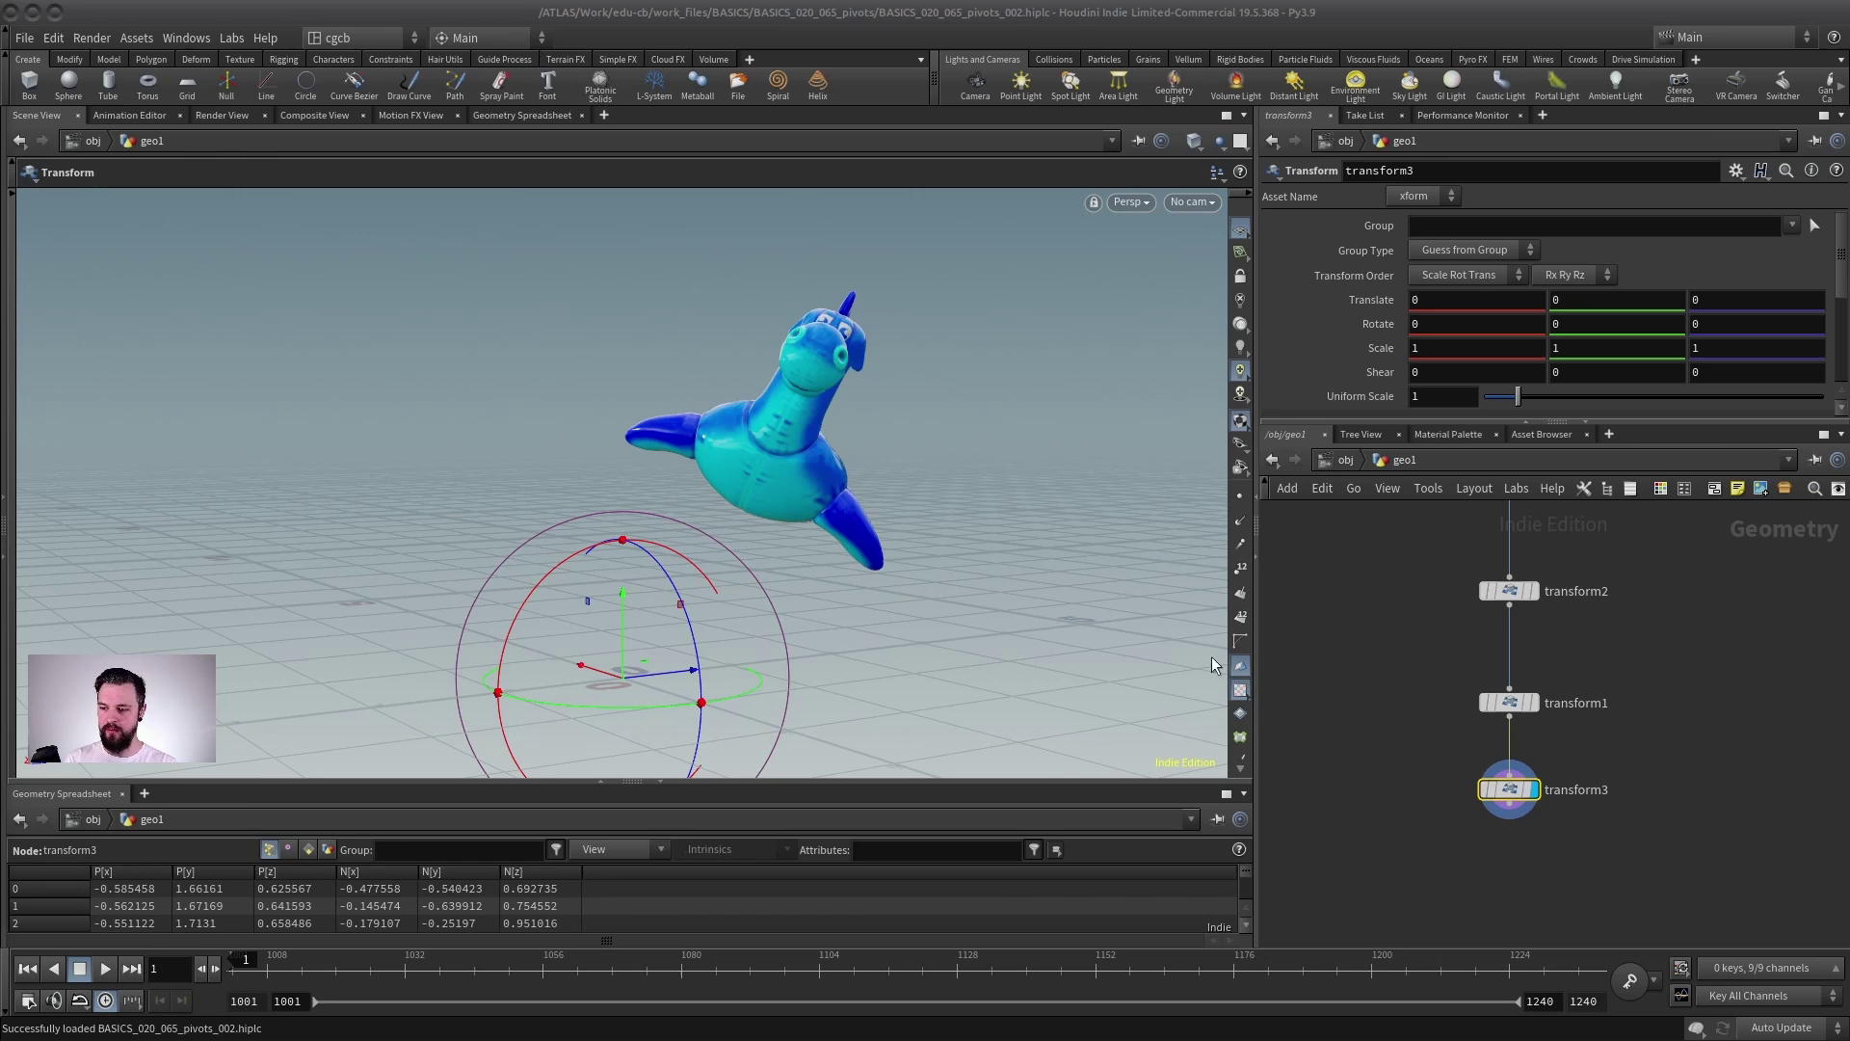
# - Delete the transform3 node below transform1
pyautogui.moveTo(1400, 747); pyautogui.dragTo(1369, 667, button='middle')
pyautogui.moveTo(1635, 672); pyautogui.dragTo(1346, 770)
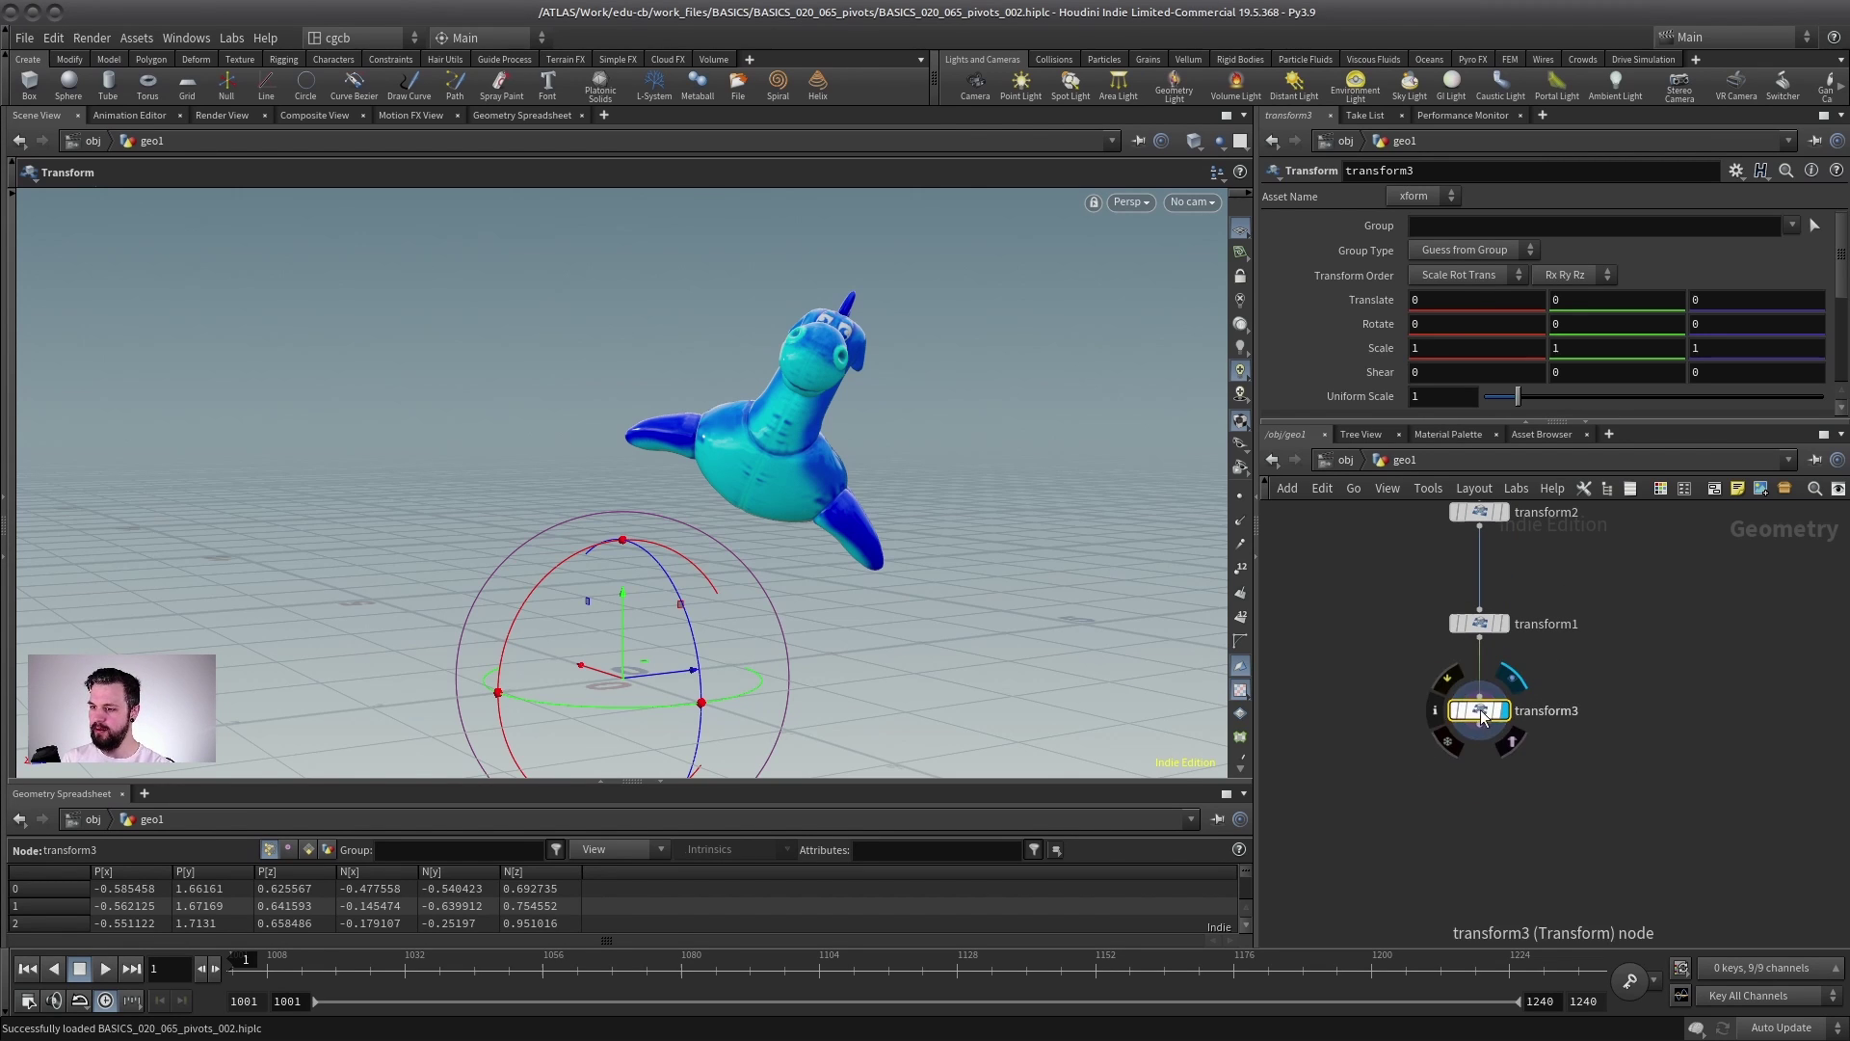
pyautogui.press('Delete')
# - Add a Transform from Centroid node, connect it below transform1, and display it
pyautogui.press('Tab')
pyautogui.write('trans')
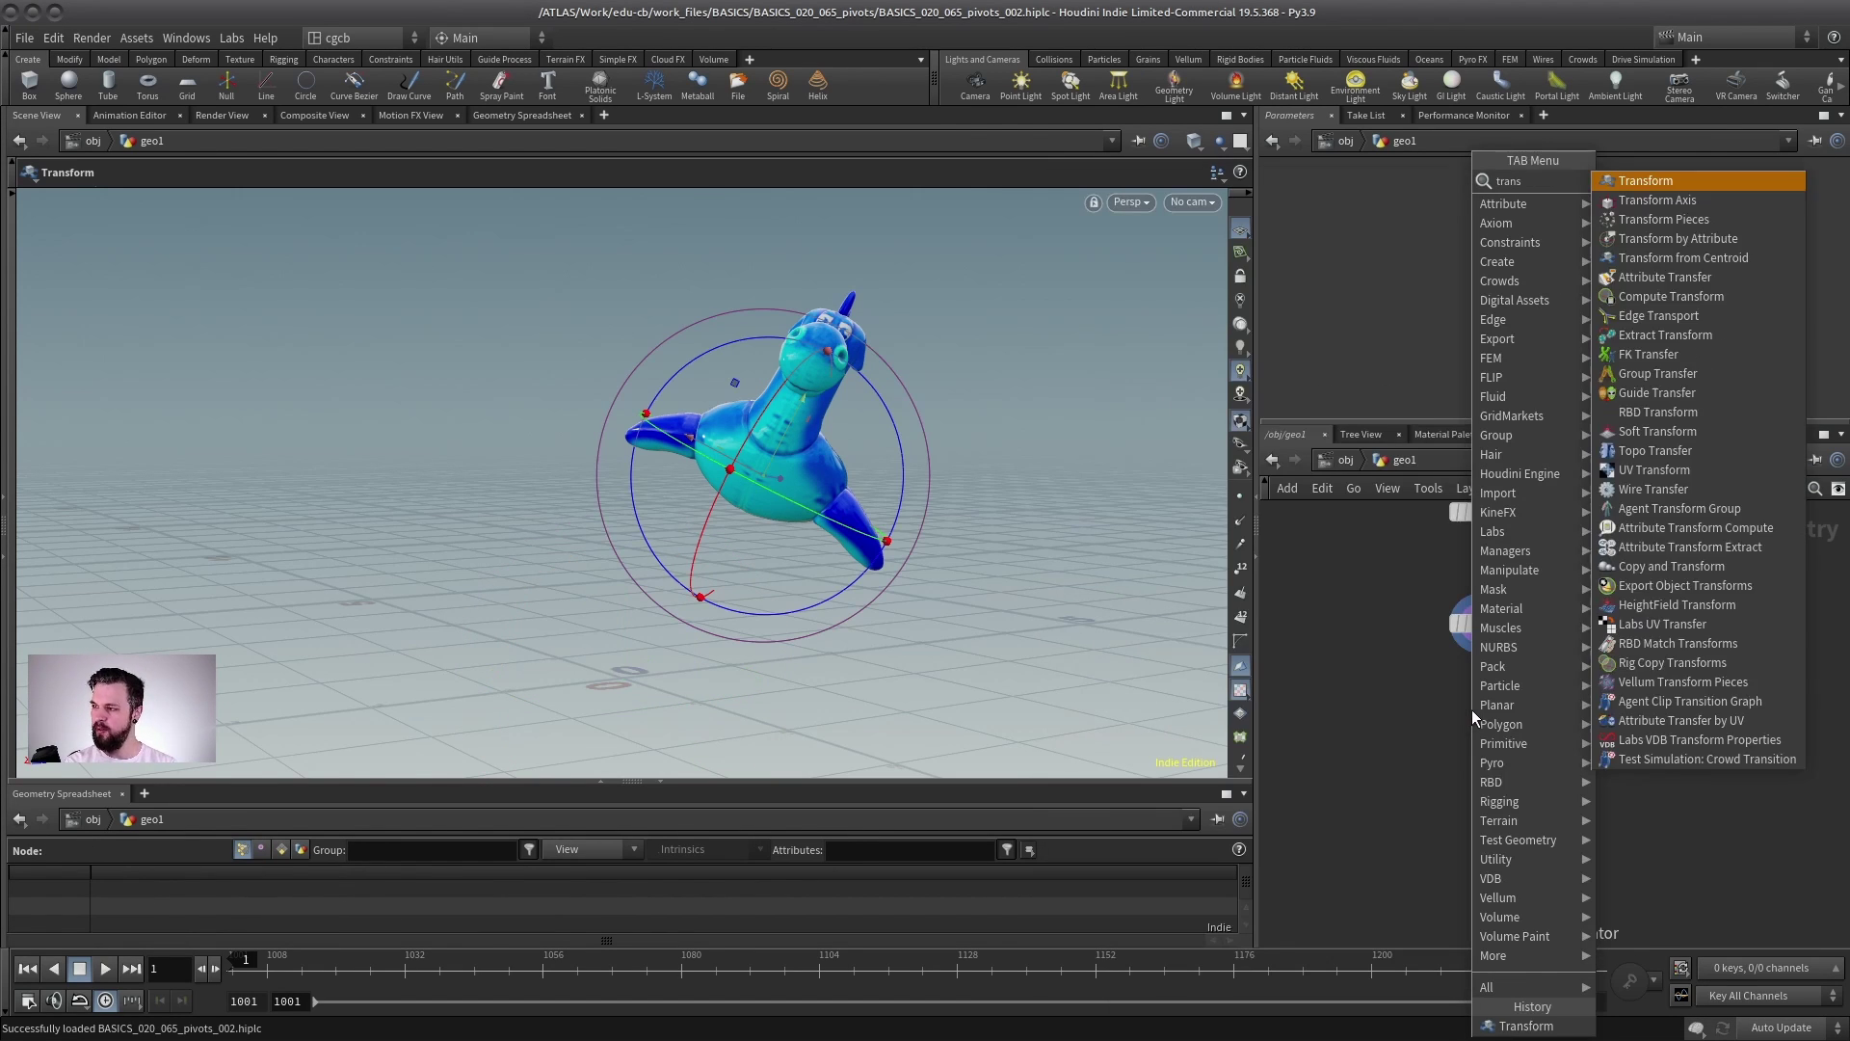
pyautogui.write('form')
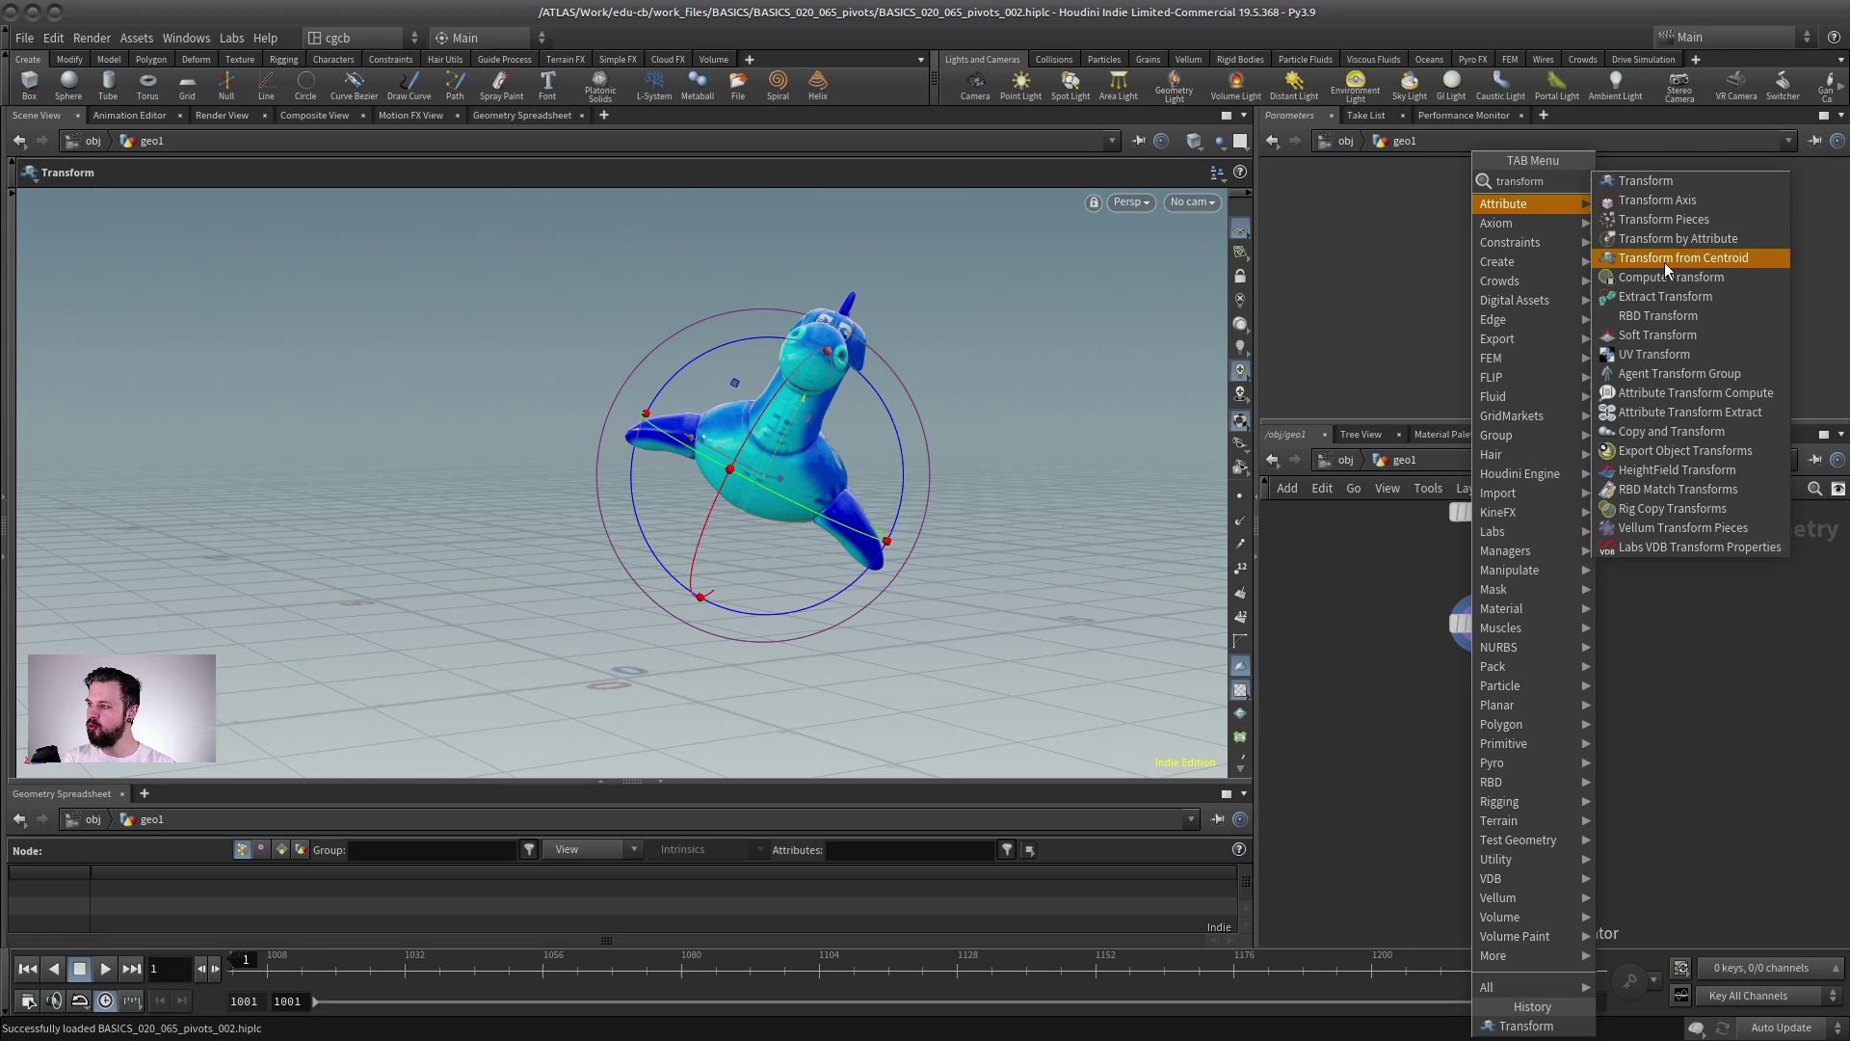
pyautogui.click(1721, 257)
pyautogui.click(1493, 715)
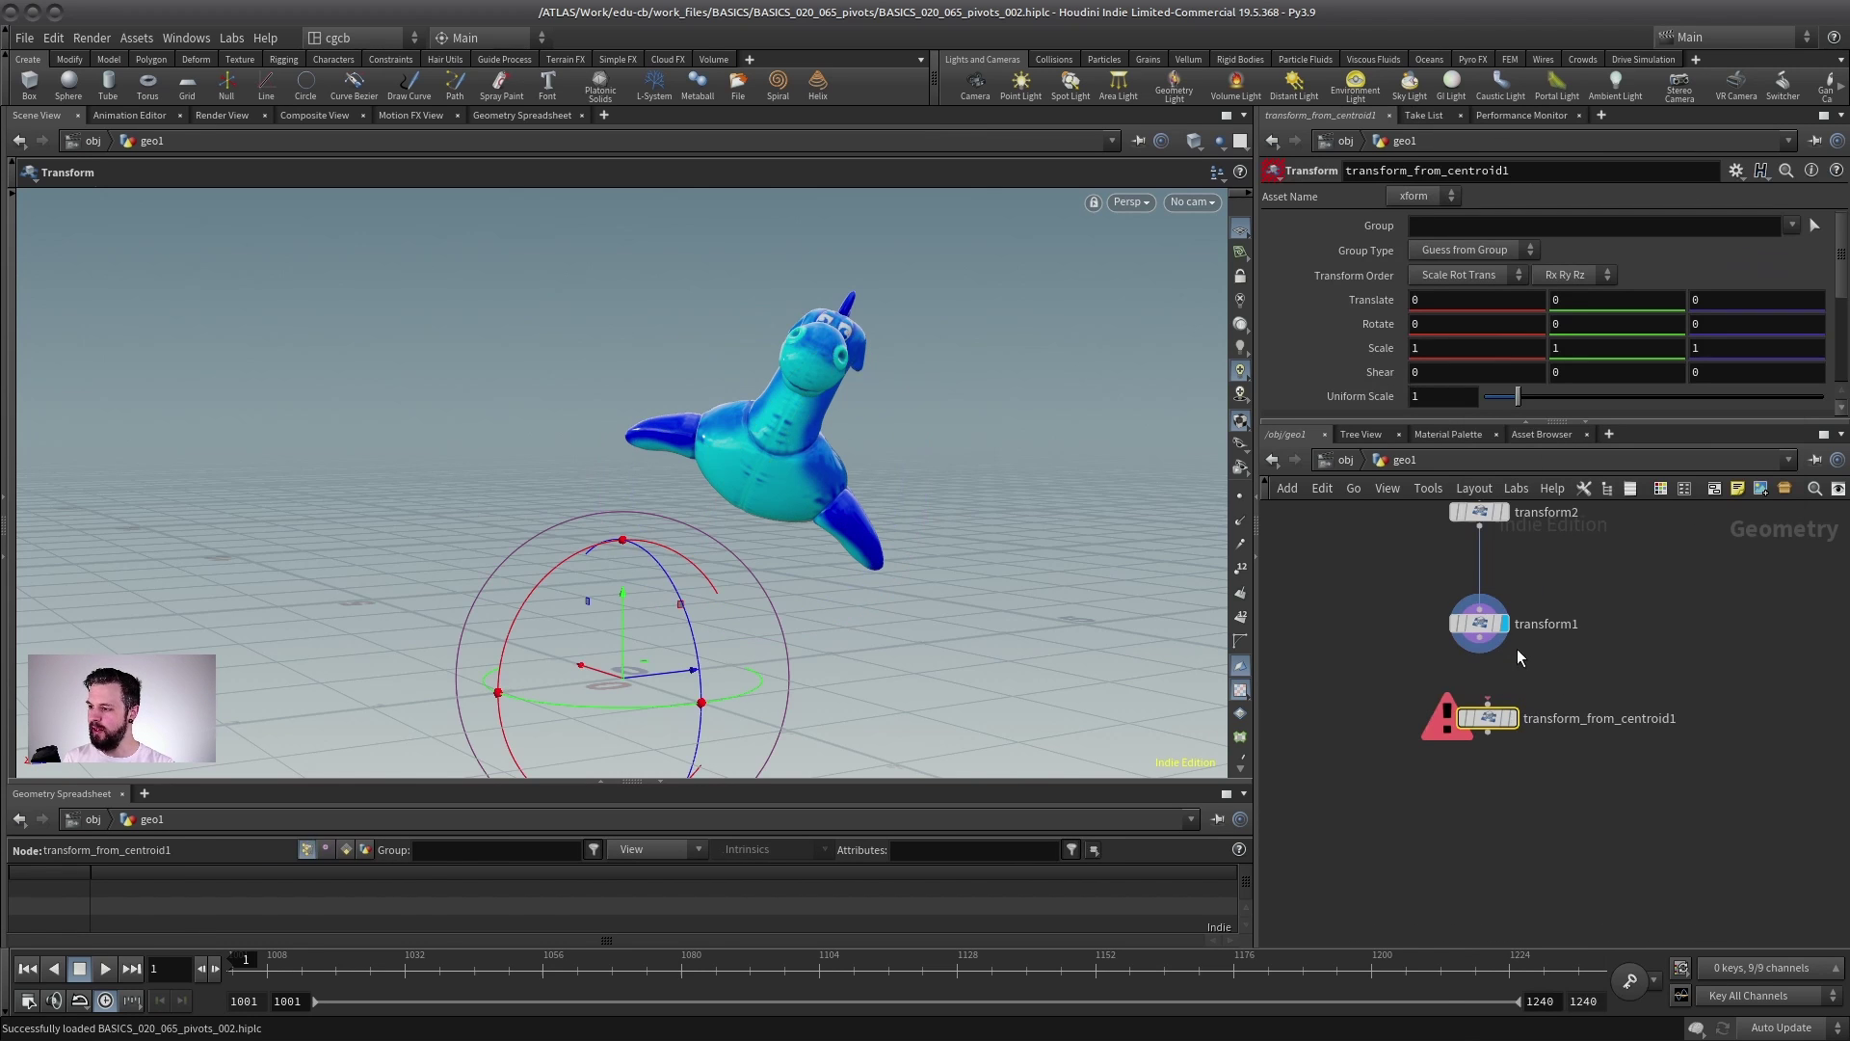
pyautogui.click(1488, 706)
pyautogui.click(1489, 708)
pyautogui.moveTo(1489, 718); pyautogui.dragTo(1481, 725)
pyautogui.click(1502, 725)
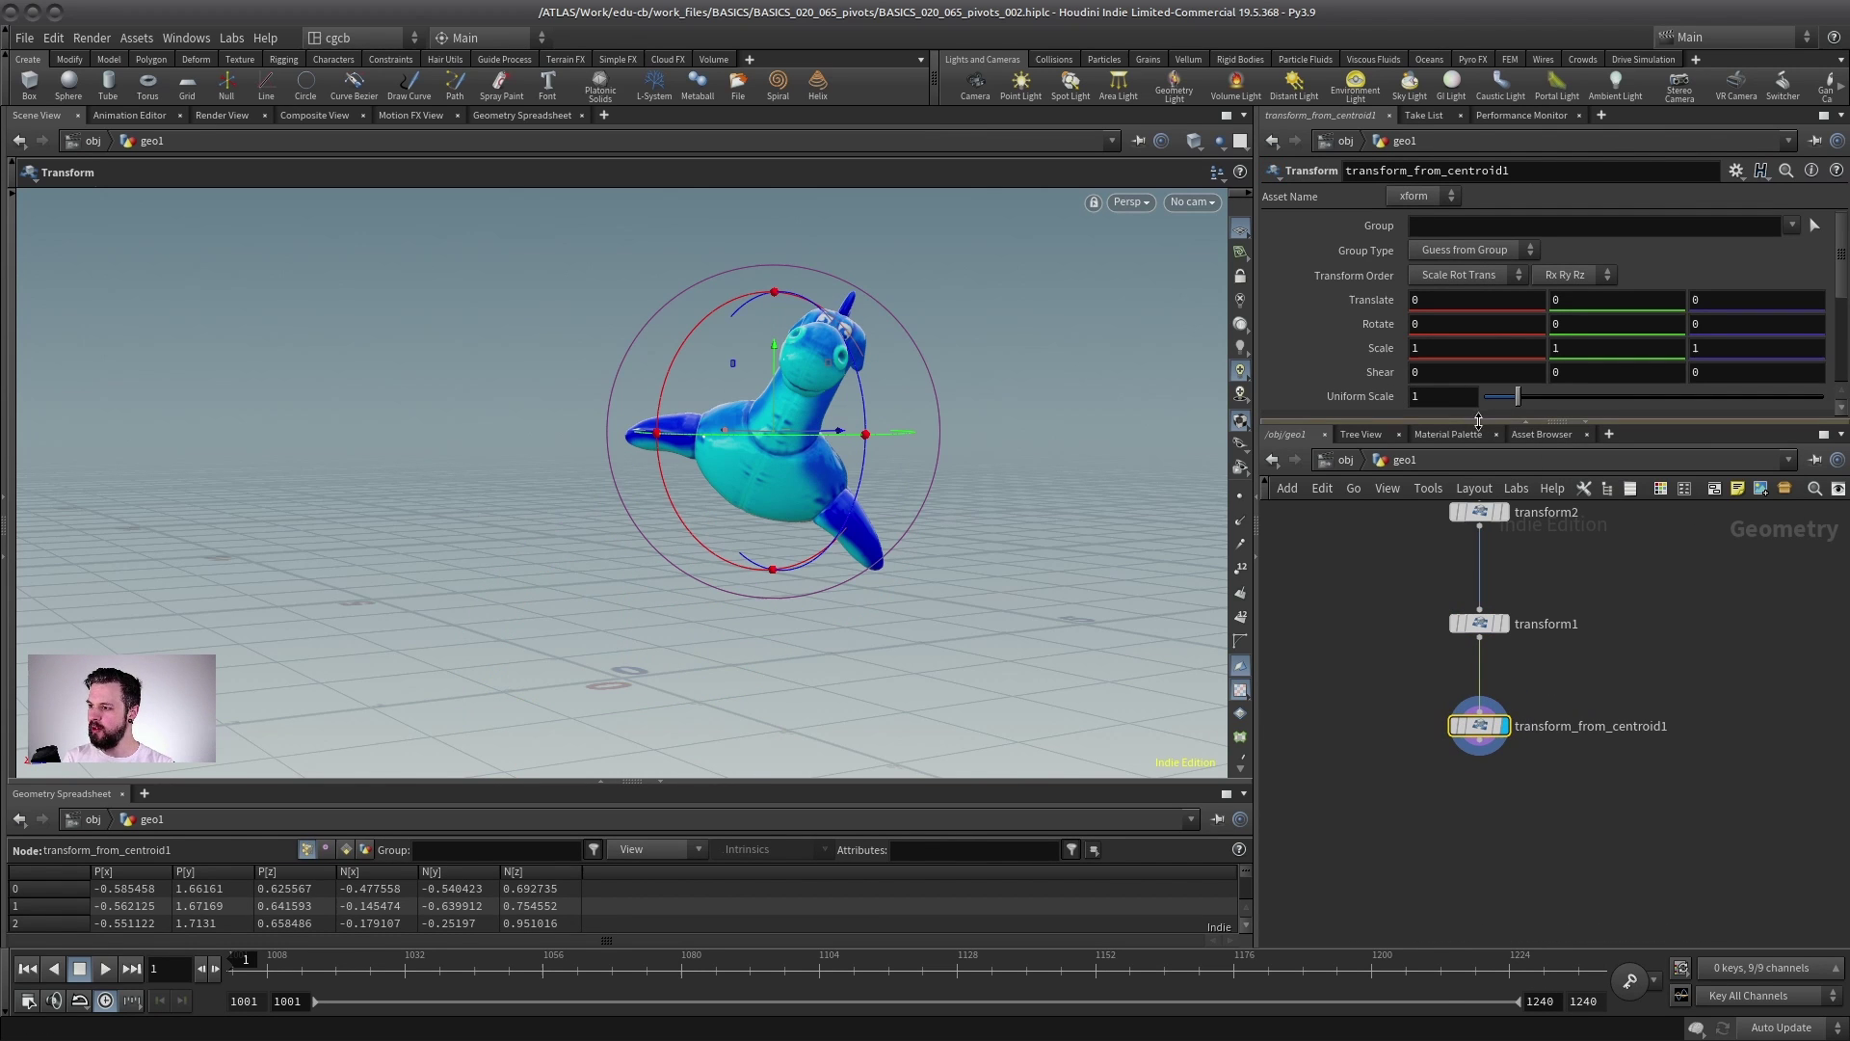
# - Expand the Pivot Transform settings of transform_from_centroid1 and read the expressions behind Pivot Translate
pyautogui.moveTo(1471, 421); pyautogui.dragTo(1471, 593)
pyautogui.click(1397, 422)
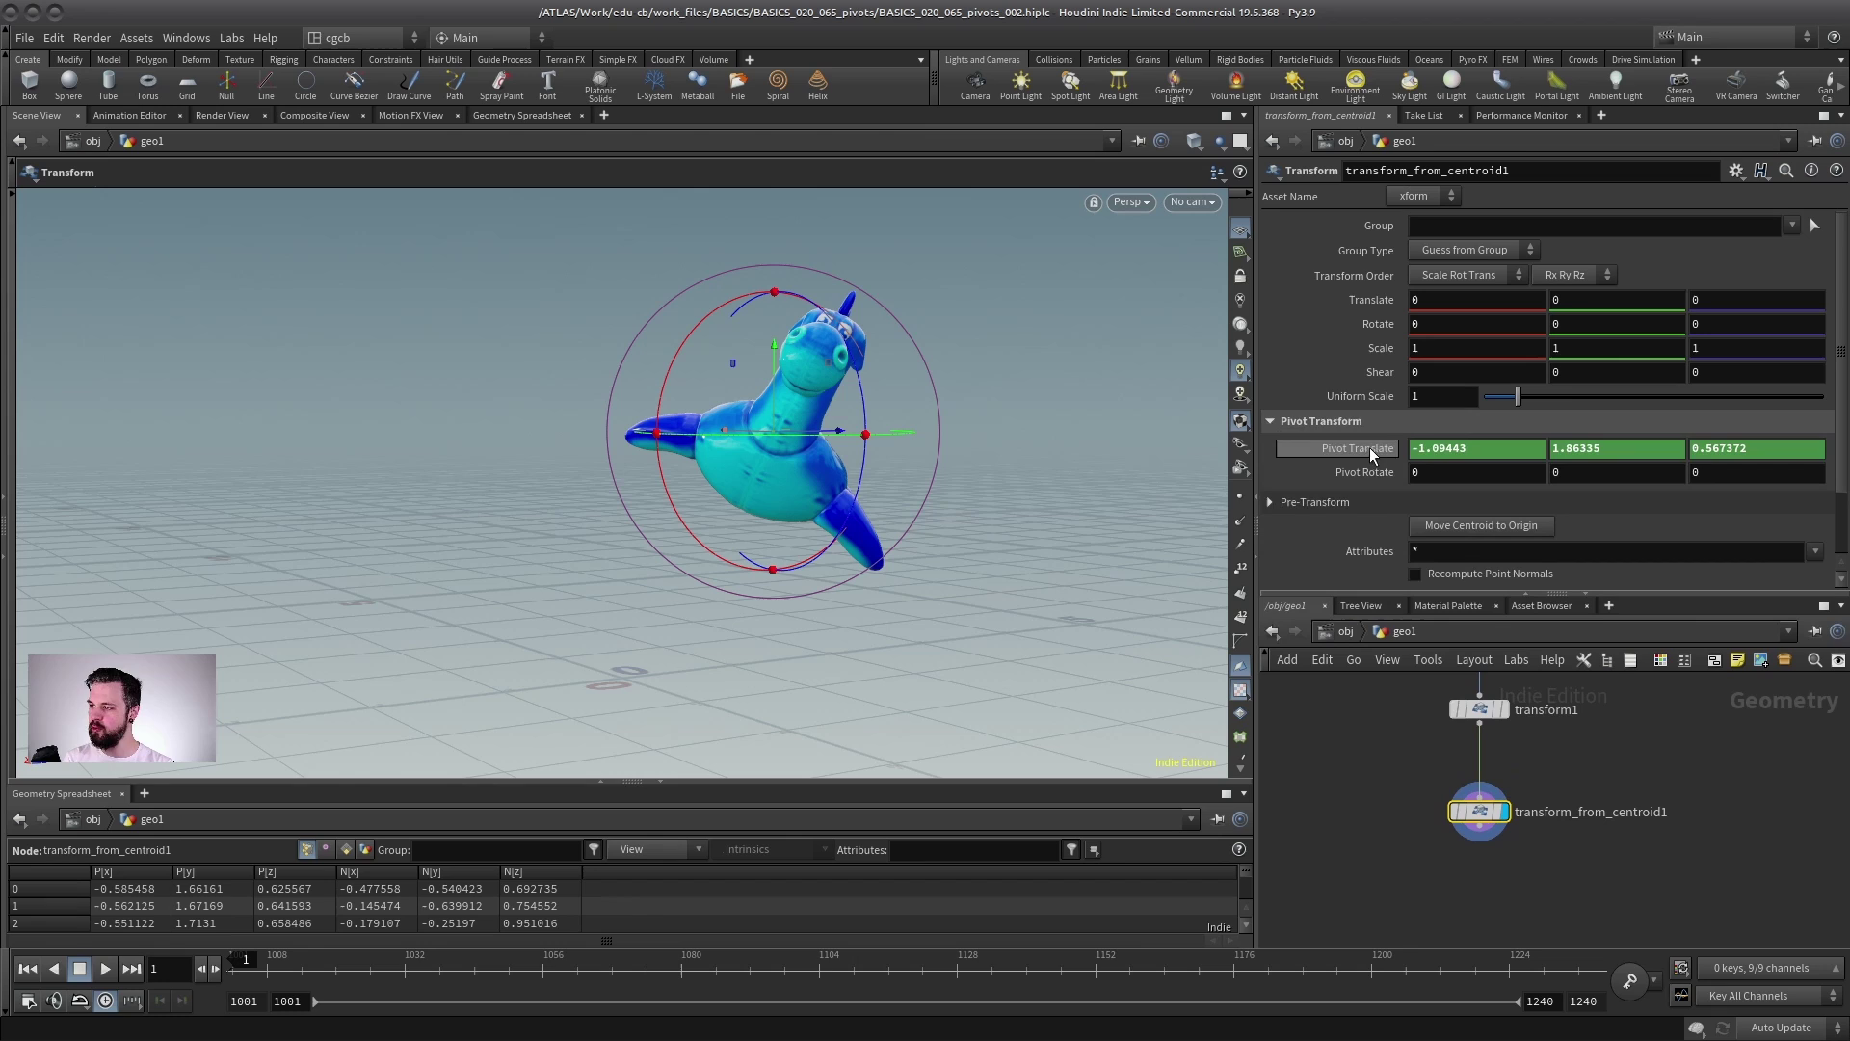
pyautogui.click(1384, 451)
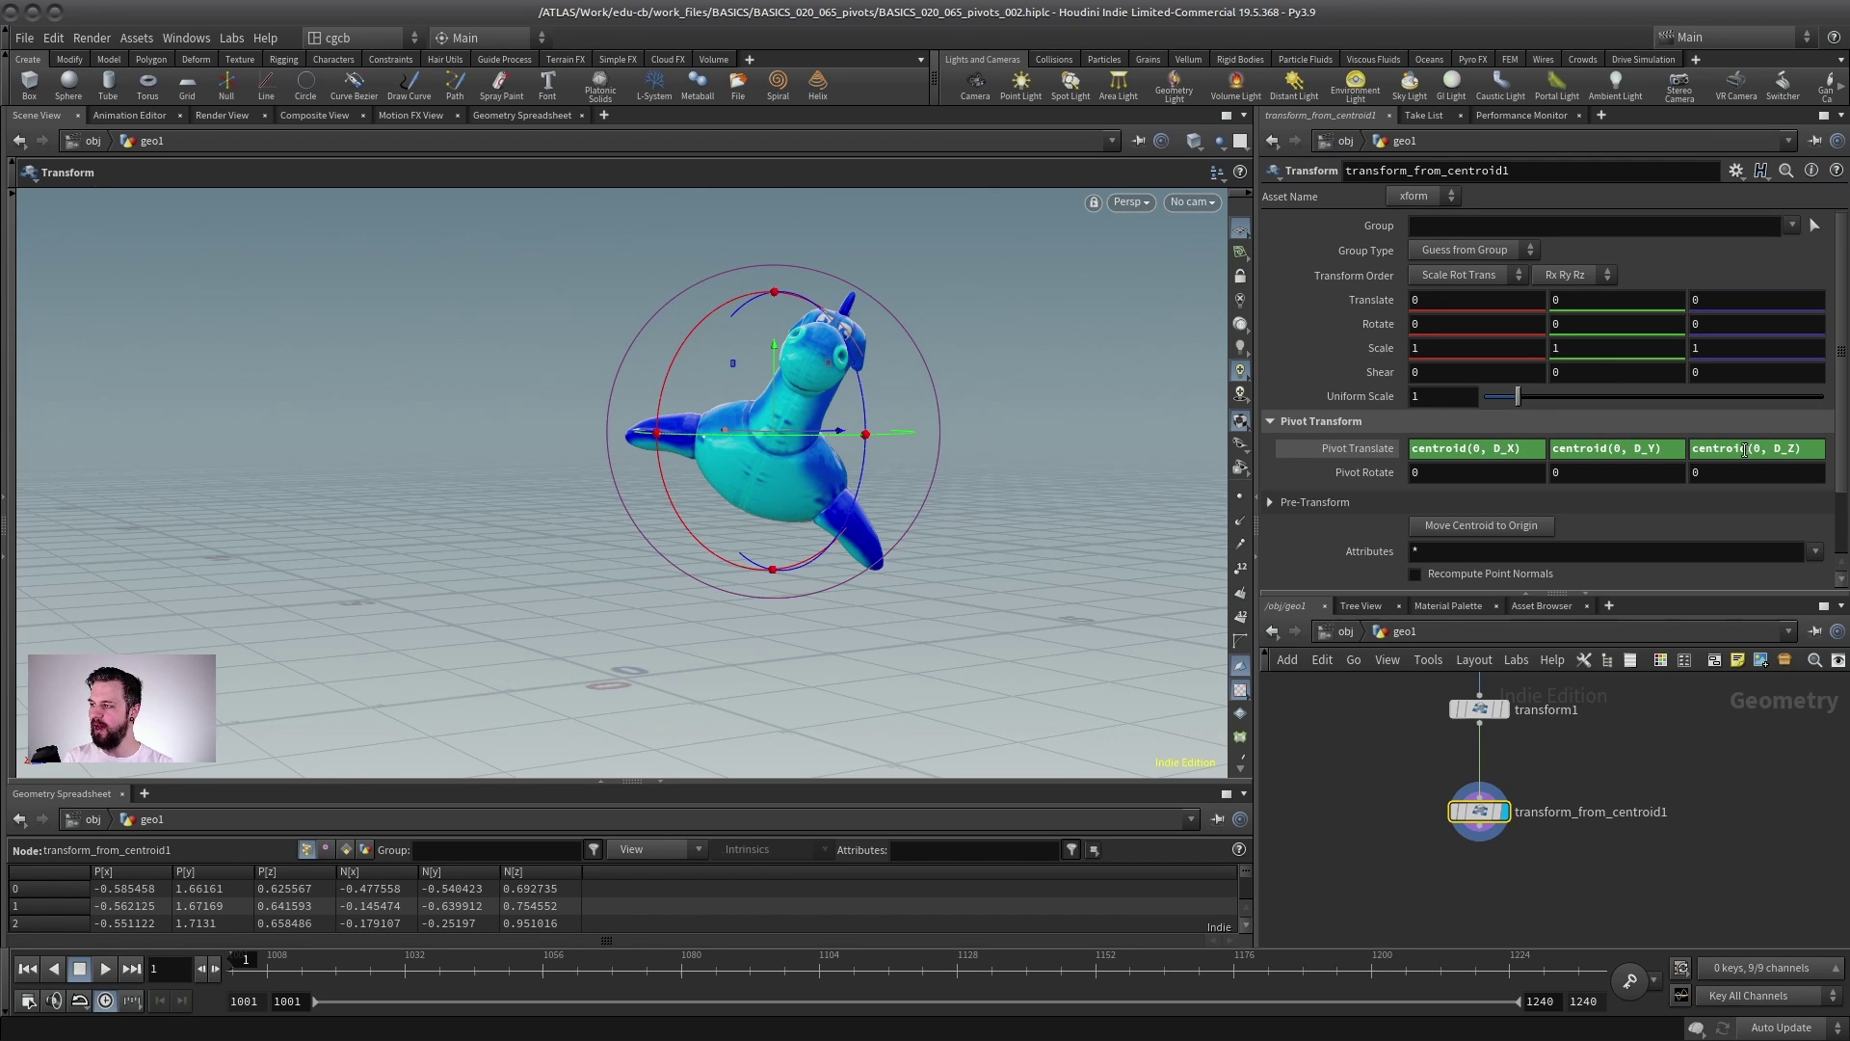
pyautogui.click(1354, 449)
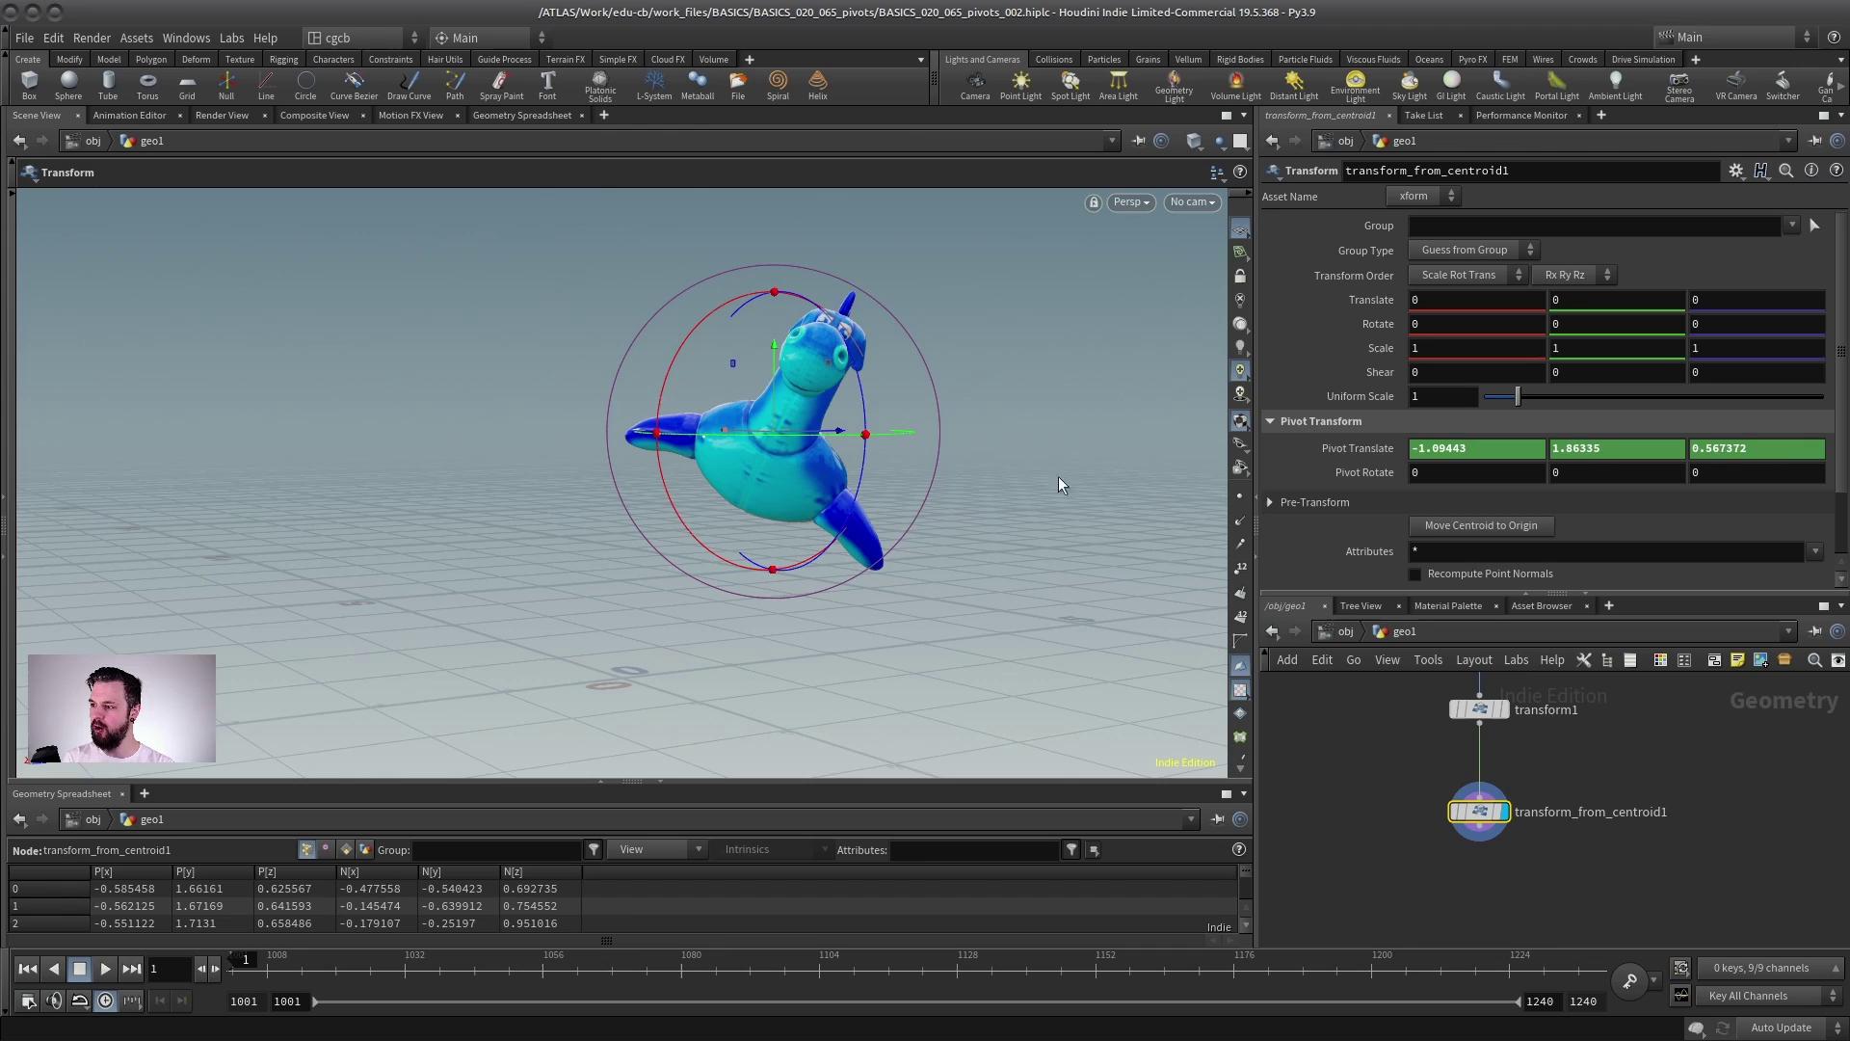
# - Examine from several angles where the centroid-based handle sits on the toy, and check the Pivot Translate parameter again
pyautogui.press('Escape')
pyautogui.keyDown('alt'); pyautogui.moveTo(793, 488); pyautogui.dragTo(524, 442); pyautogui.keyUp('alt')
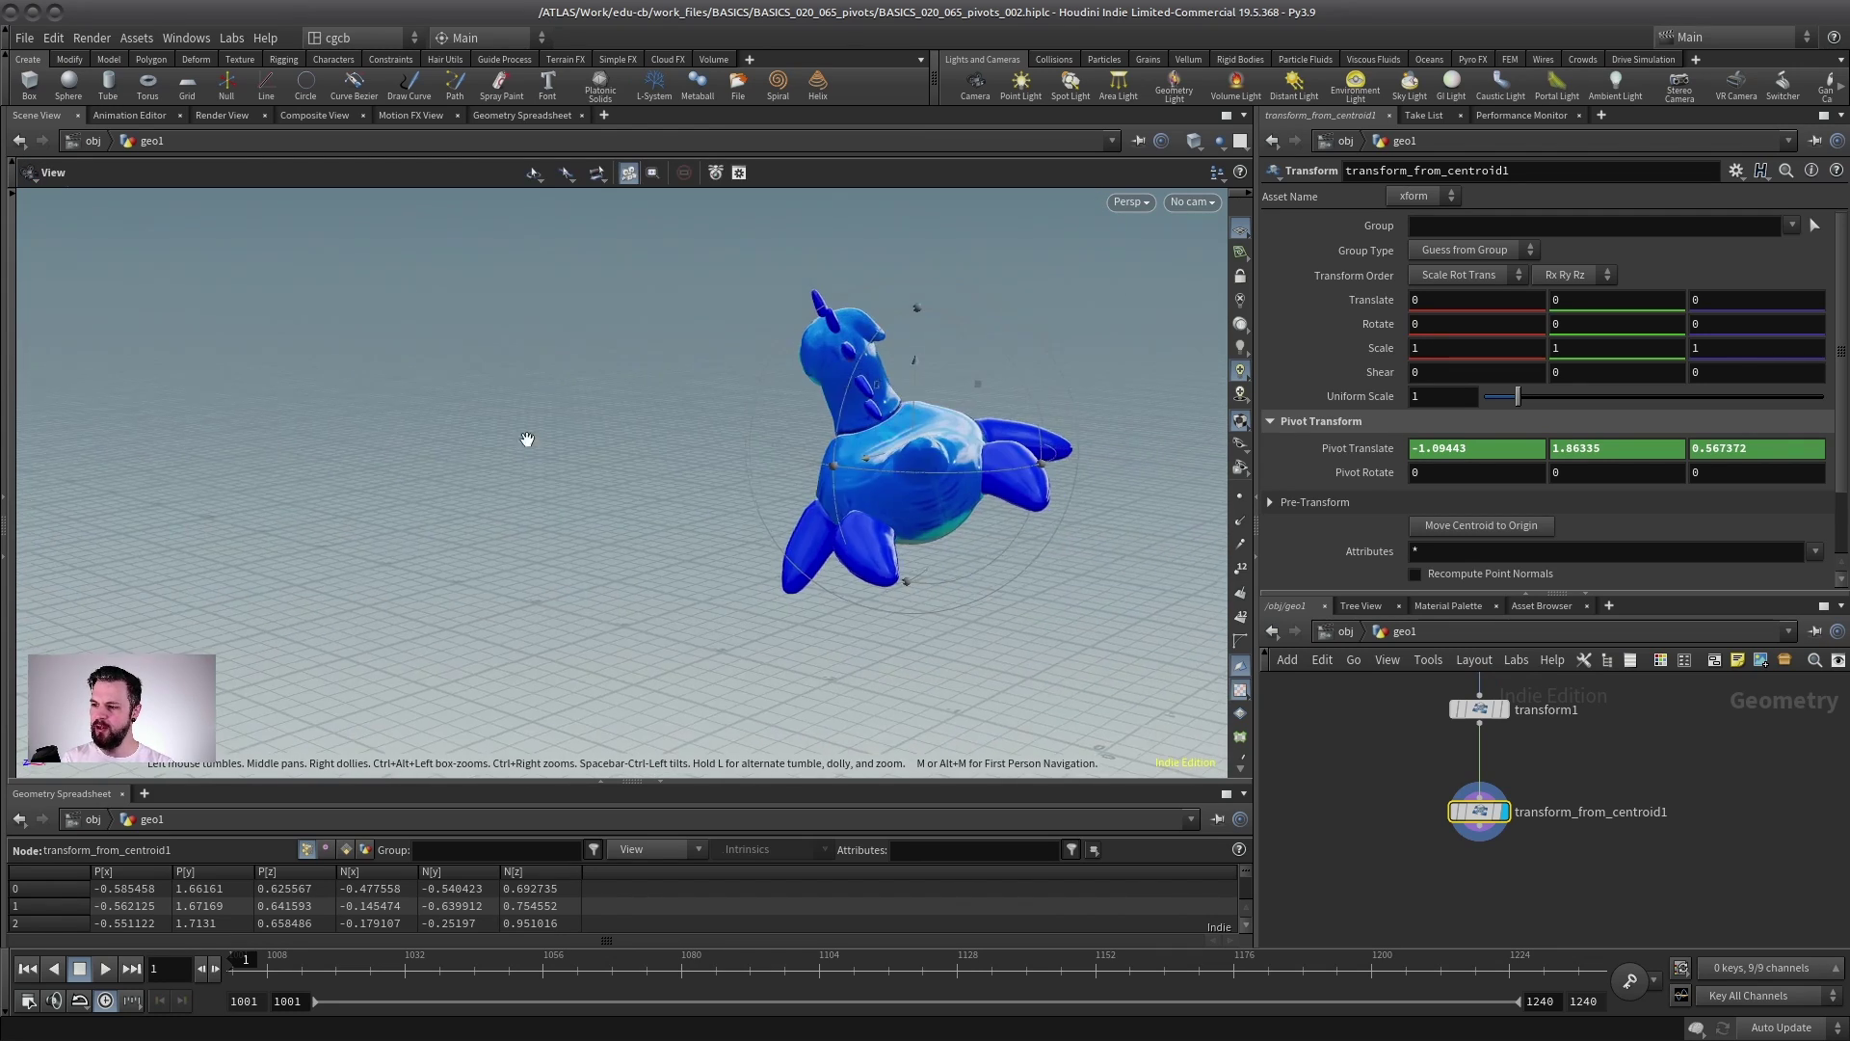
pyautogui.keyDown('alt'); pyautogui.moveTo(850, 442); pyautogui.dragTo(903, 486); pyautogui.keyUp('alt')
pyautogui.keyDown('alt'); pyautogui.moveTo(903, 485); pyautogui.dragTo(930, 498, button='right'); pyautogui.keyUp('alt')
pyautogui.keyDown('alt'); pyautogui.moveTo(930, 498); pyautogui.dragTo(817, 477, button='middle'); pyautogui.keyUp('alt')
pyautogui.keyDown('alt'); pyautogui.moveTo(733, 475); pyautogui.dragTo(626, 311); pyautogui.keyUp('alt')
pyautogui.moveTo(758, 453)
pyautogui.keyDown('alt'); pyautogui.mouseDown()
pyautogui.moveTo(799, 429)
pyautogui.moveTo(742, 433)
pyautogui.moveTo(724, 467)
pyautogui.mouseUp(); pyautogui.keyUp('alt')
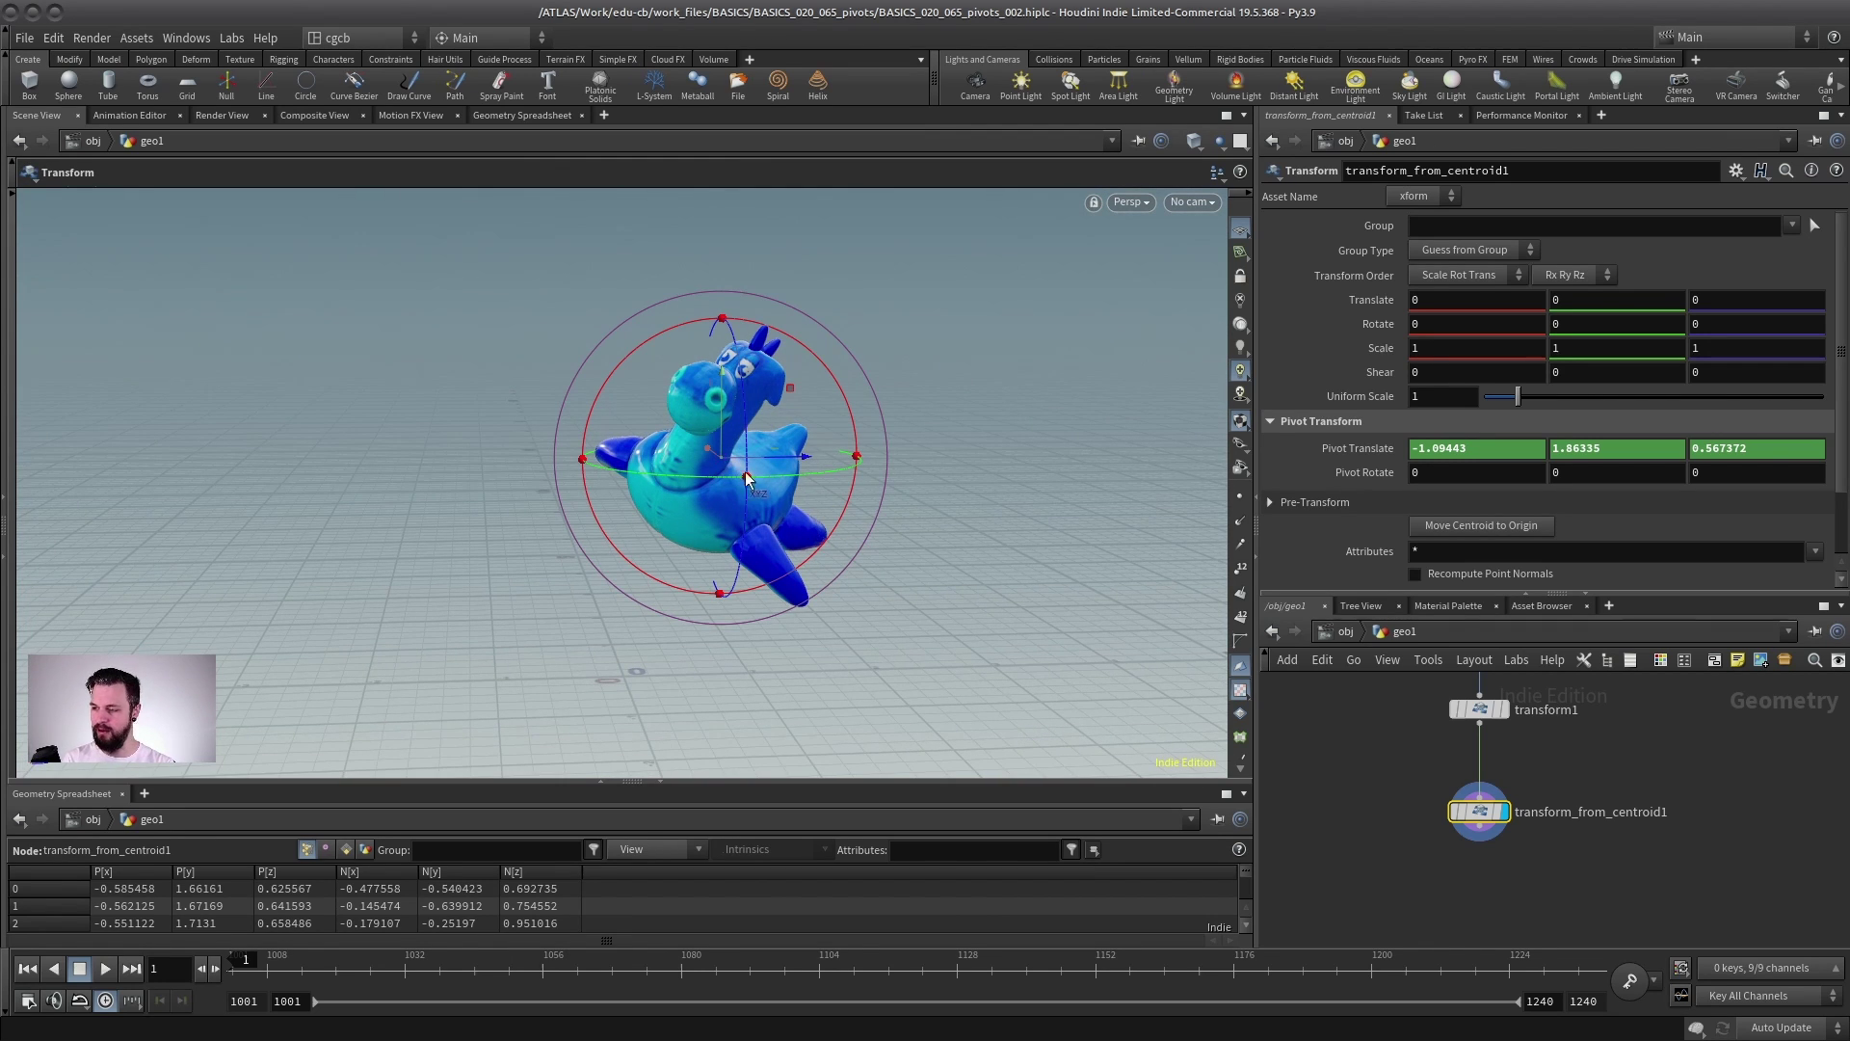
pyautogui.moveTo(1474, 699); pyautogui.dragTo(1522, 701, button='middle')
pyautogui.click(1345, 449)
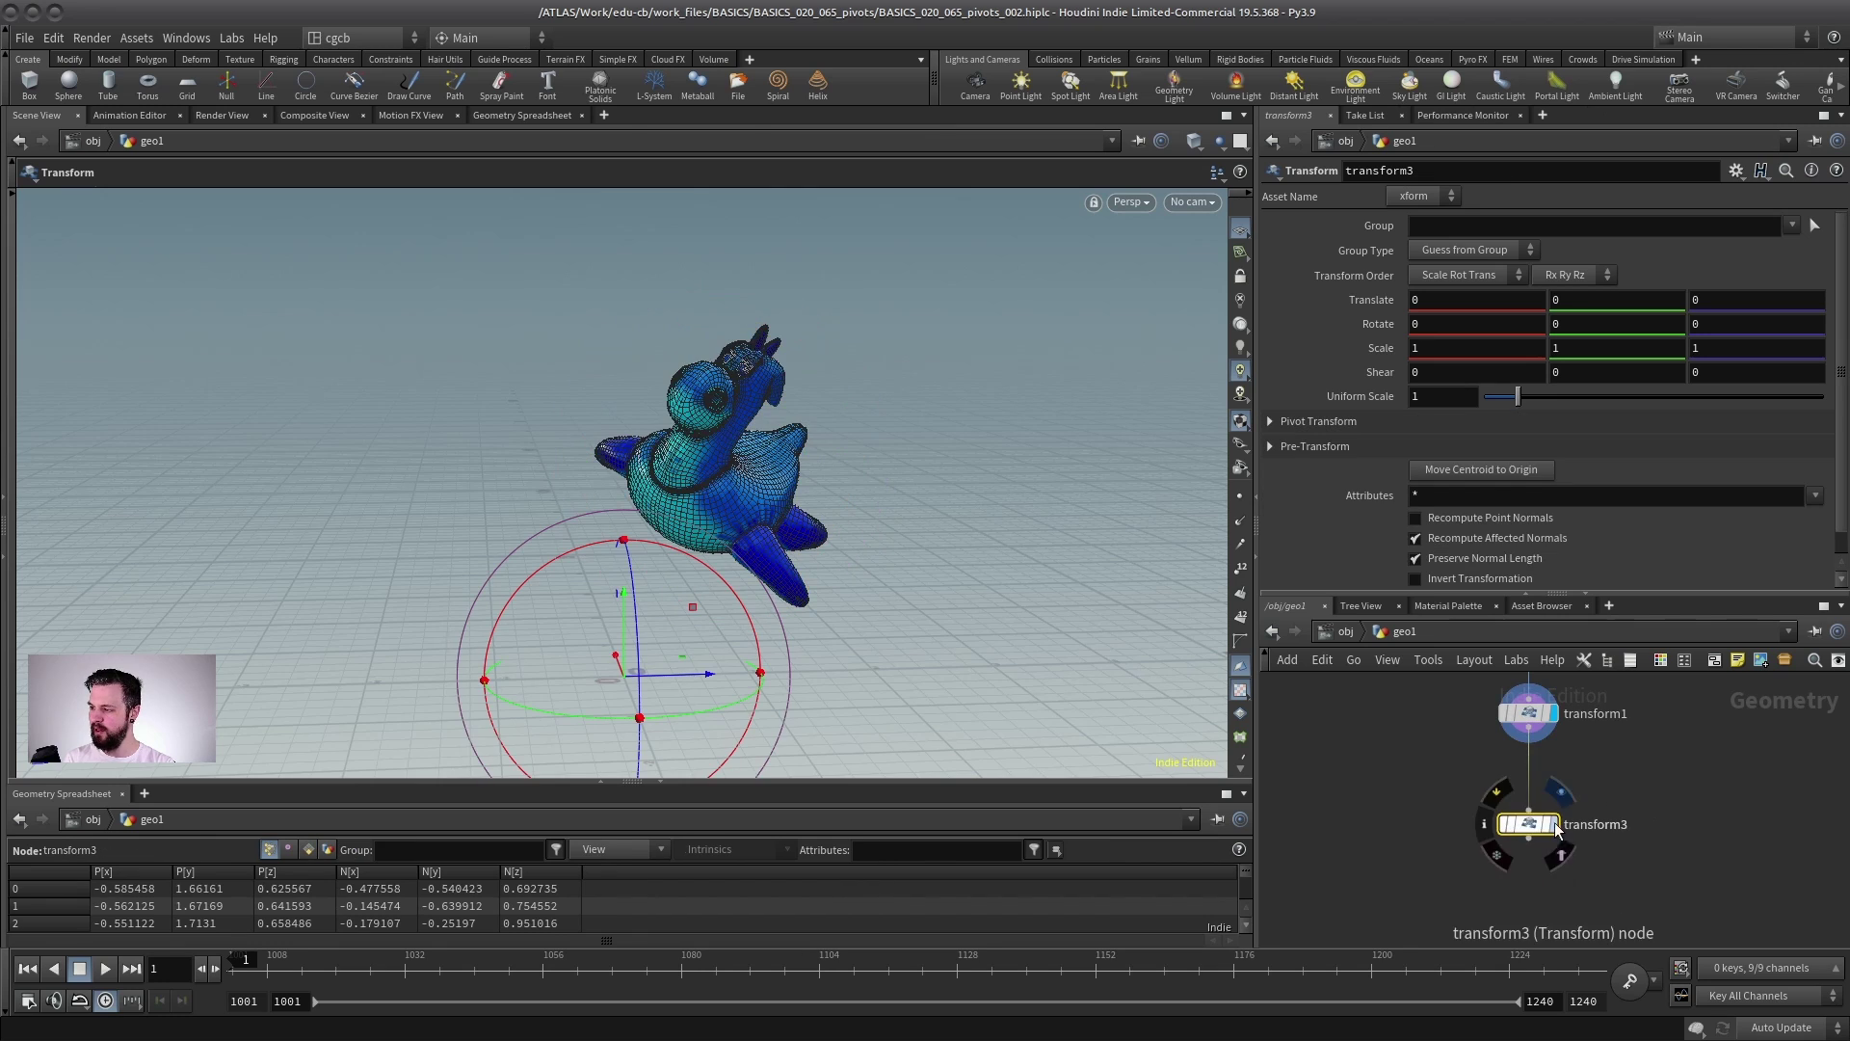
# - Display transform3 and set its Pivot Translate to $CEX, $CEY and $CEZ
pyautogui.click(1550, 824)
pyautogui.click(1276, 420)
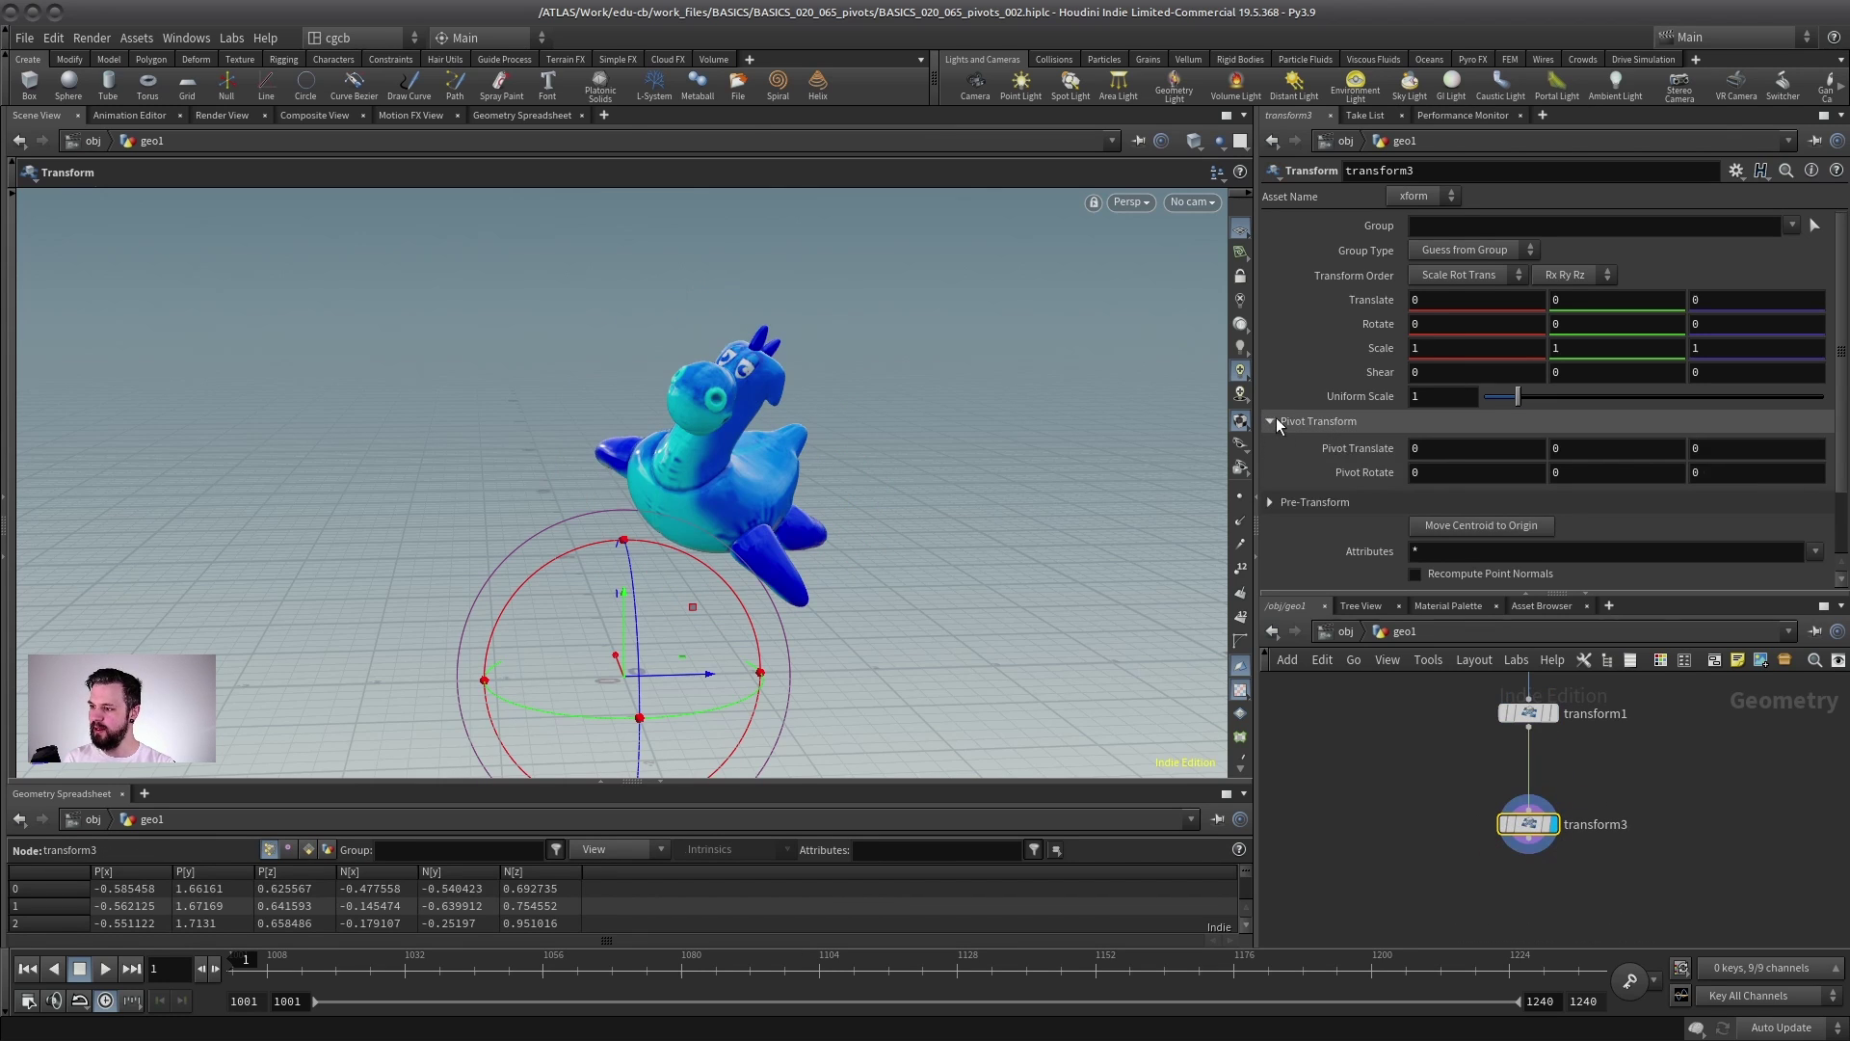
pyautogui.click(1417, 448)
pyautogui.write('$CEX')
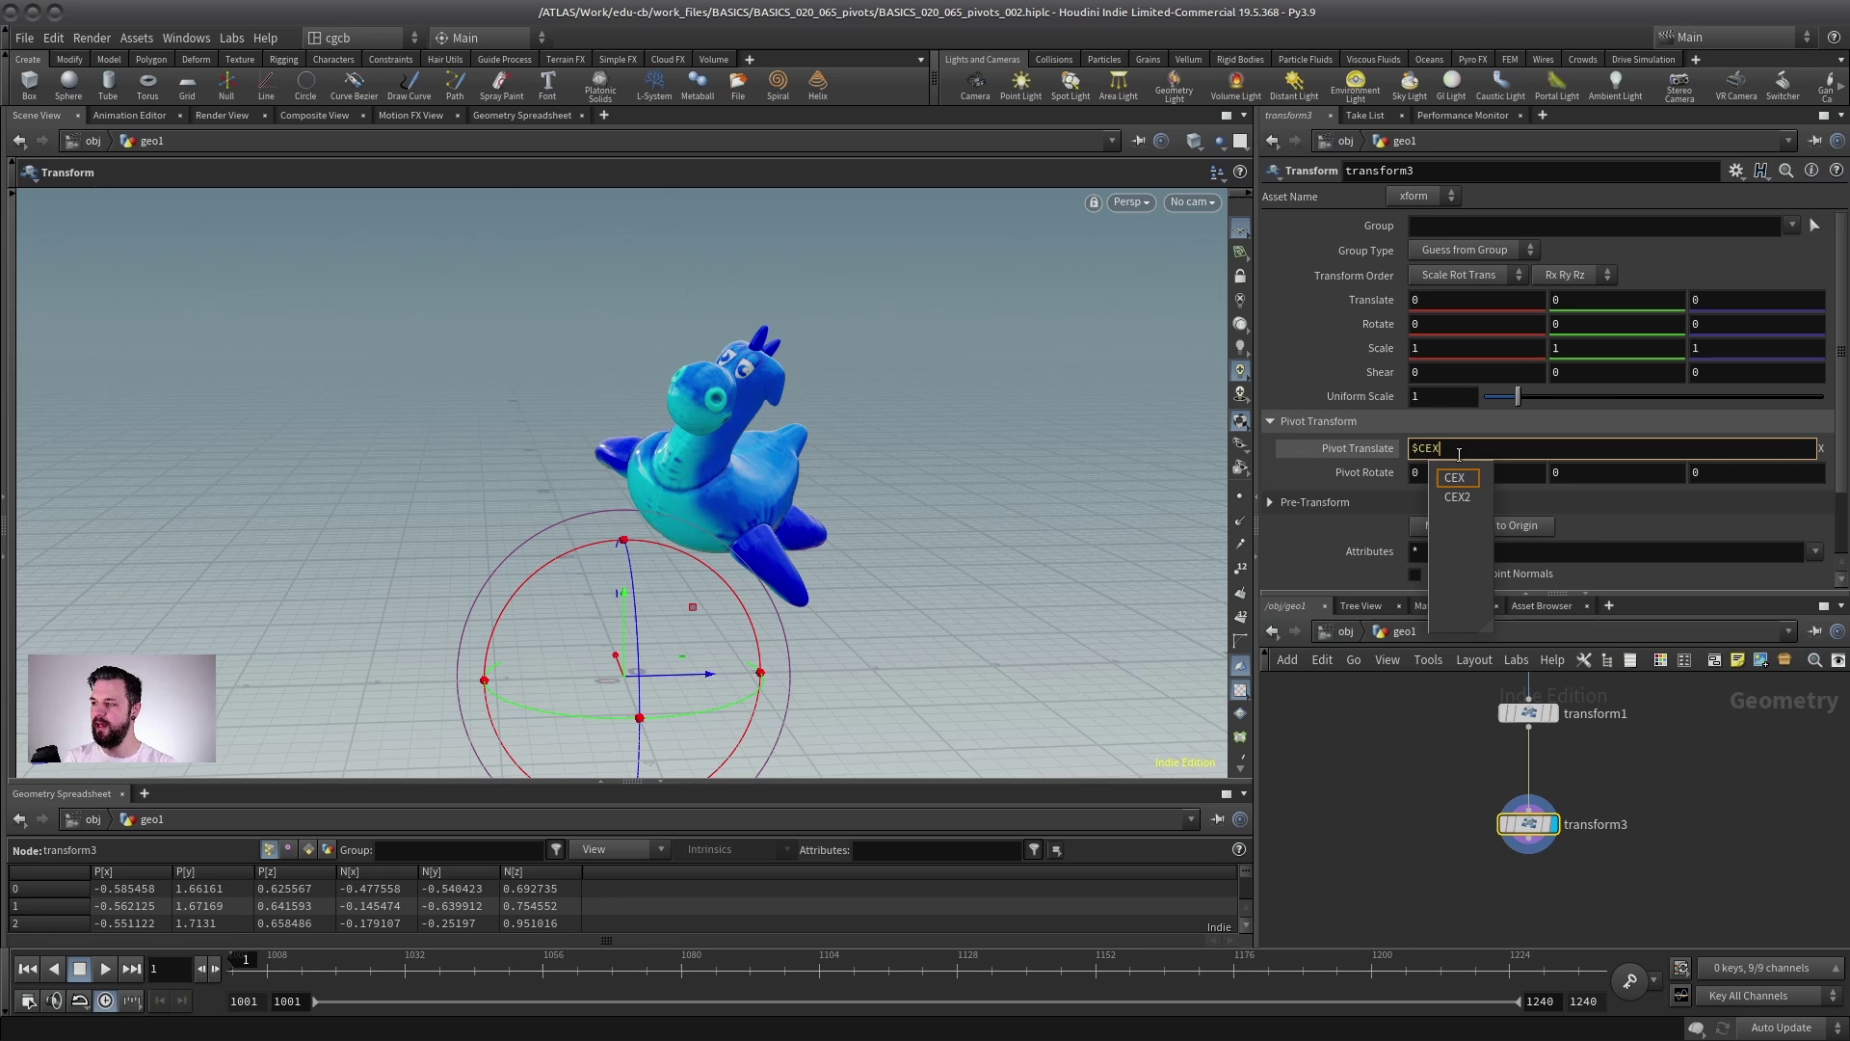
pyautogui.press('Return')
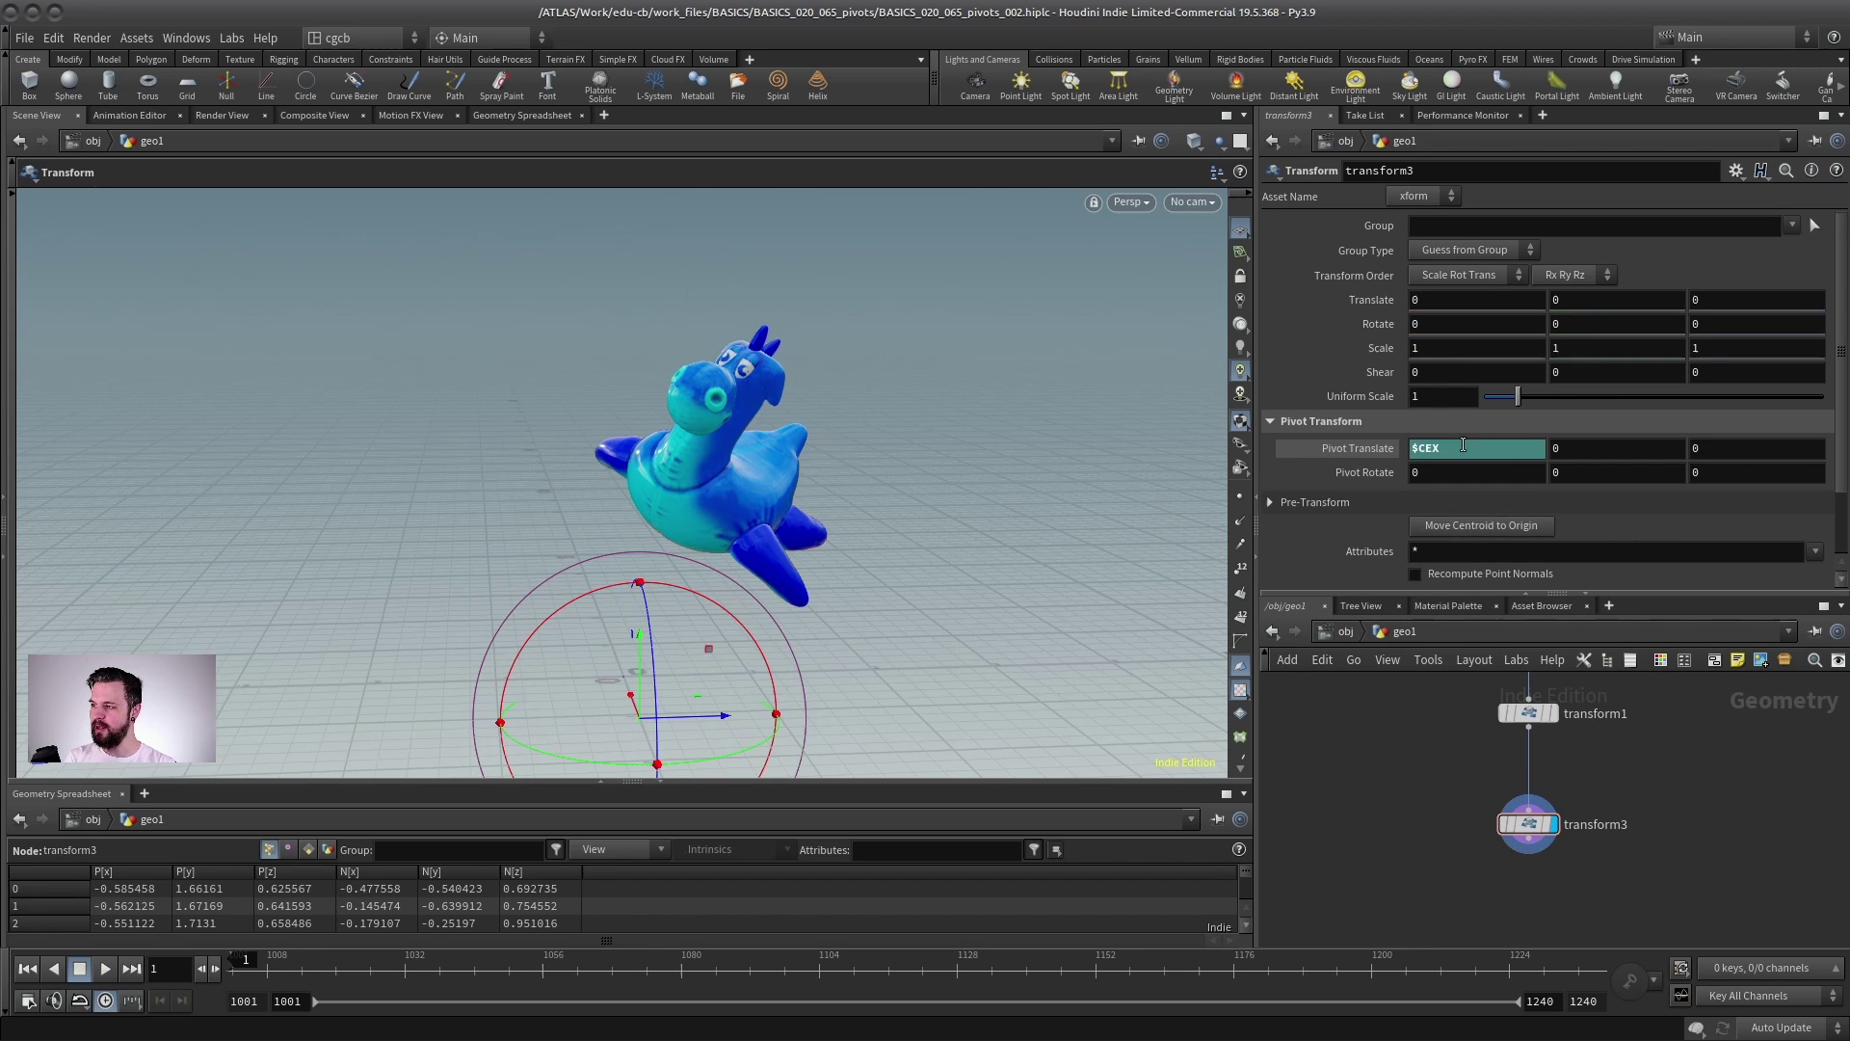
pyautogui.click(1598, 450)
pyautogui.write('$CEY')
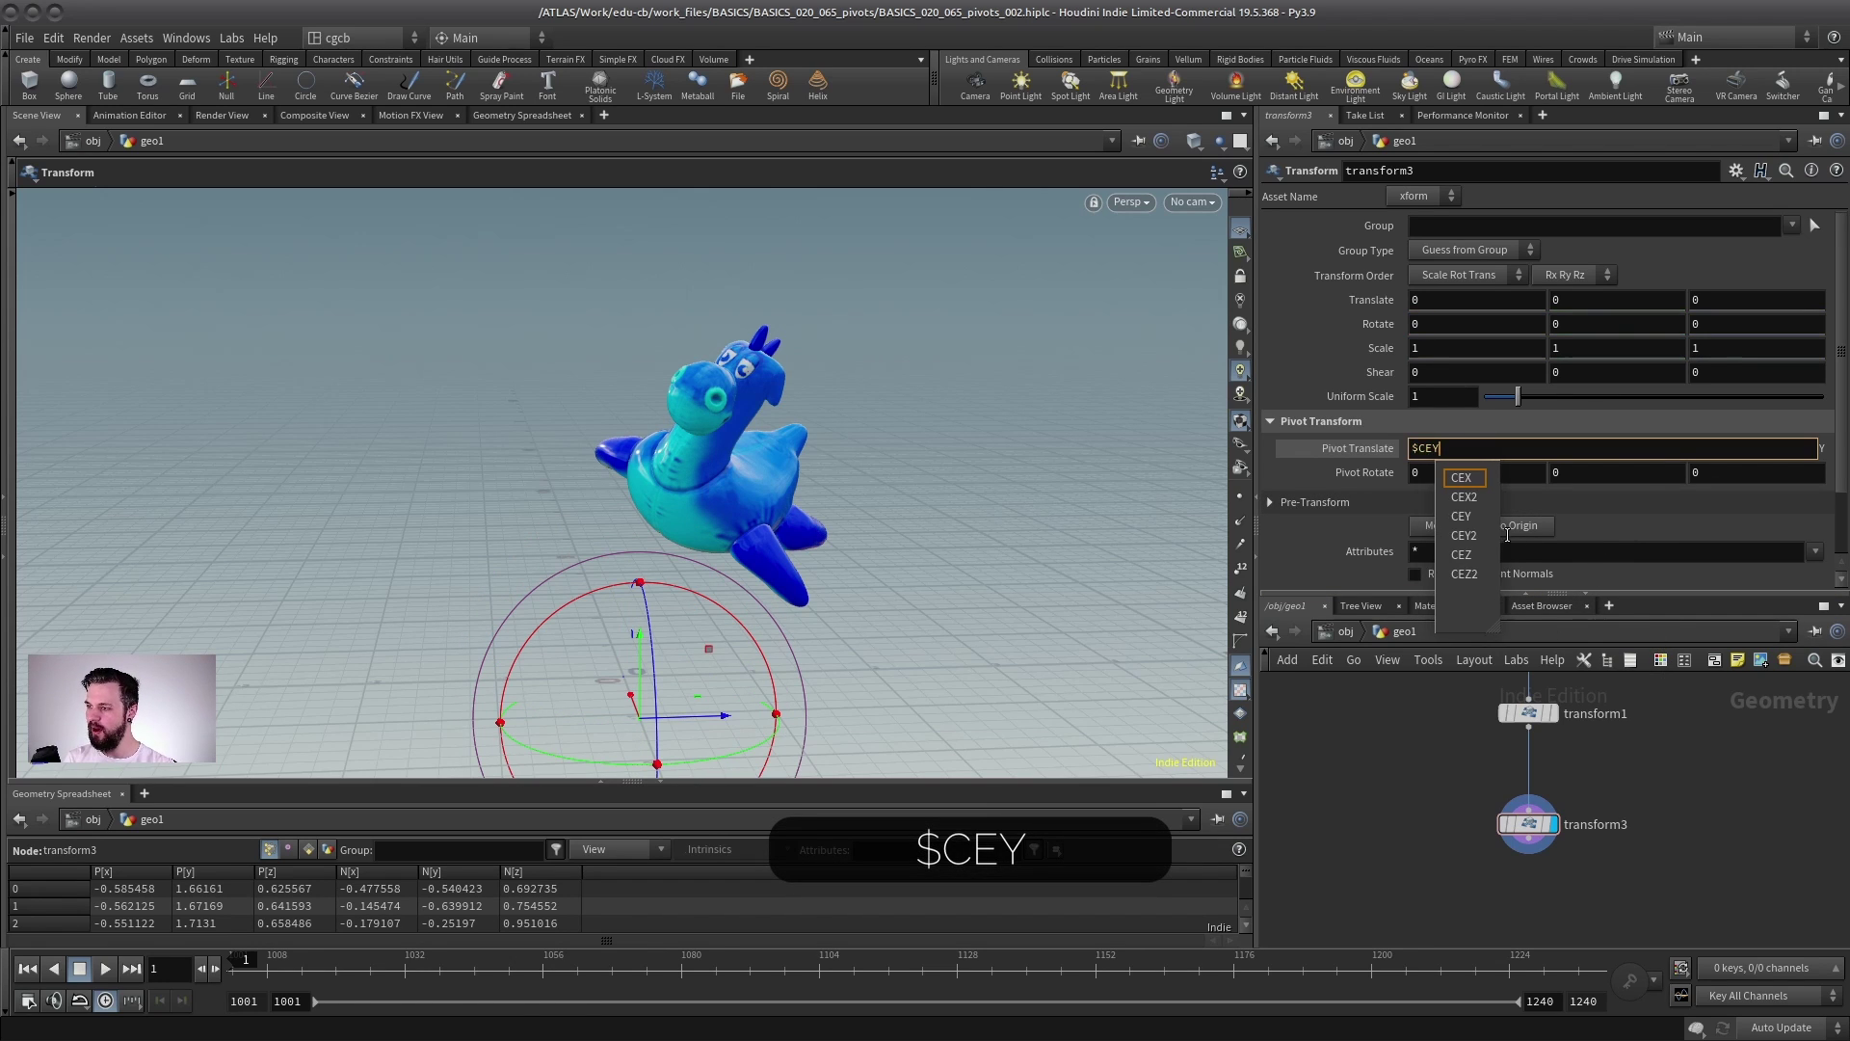
pyautogui.press('Return')
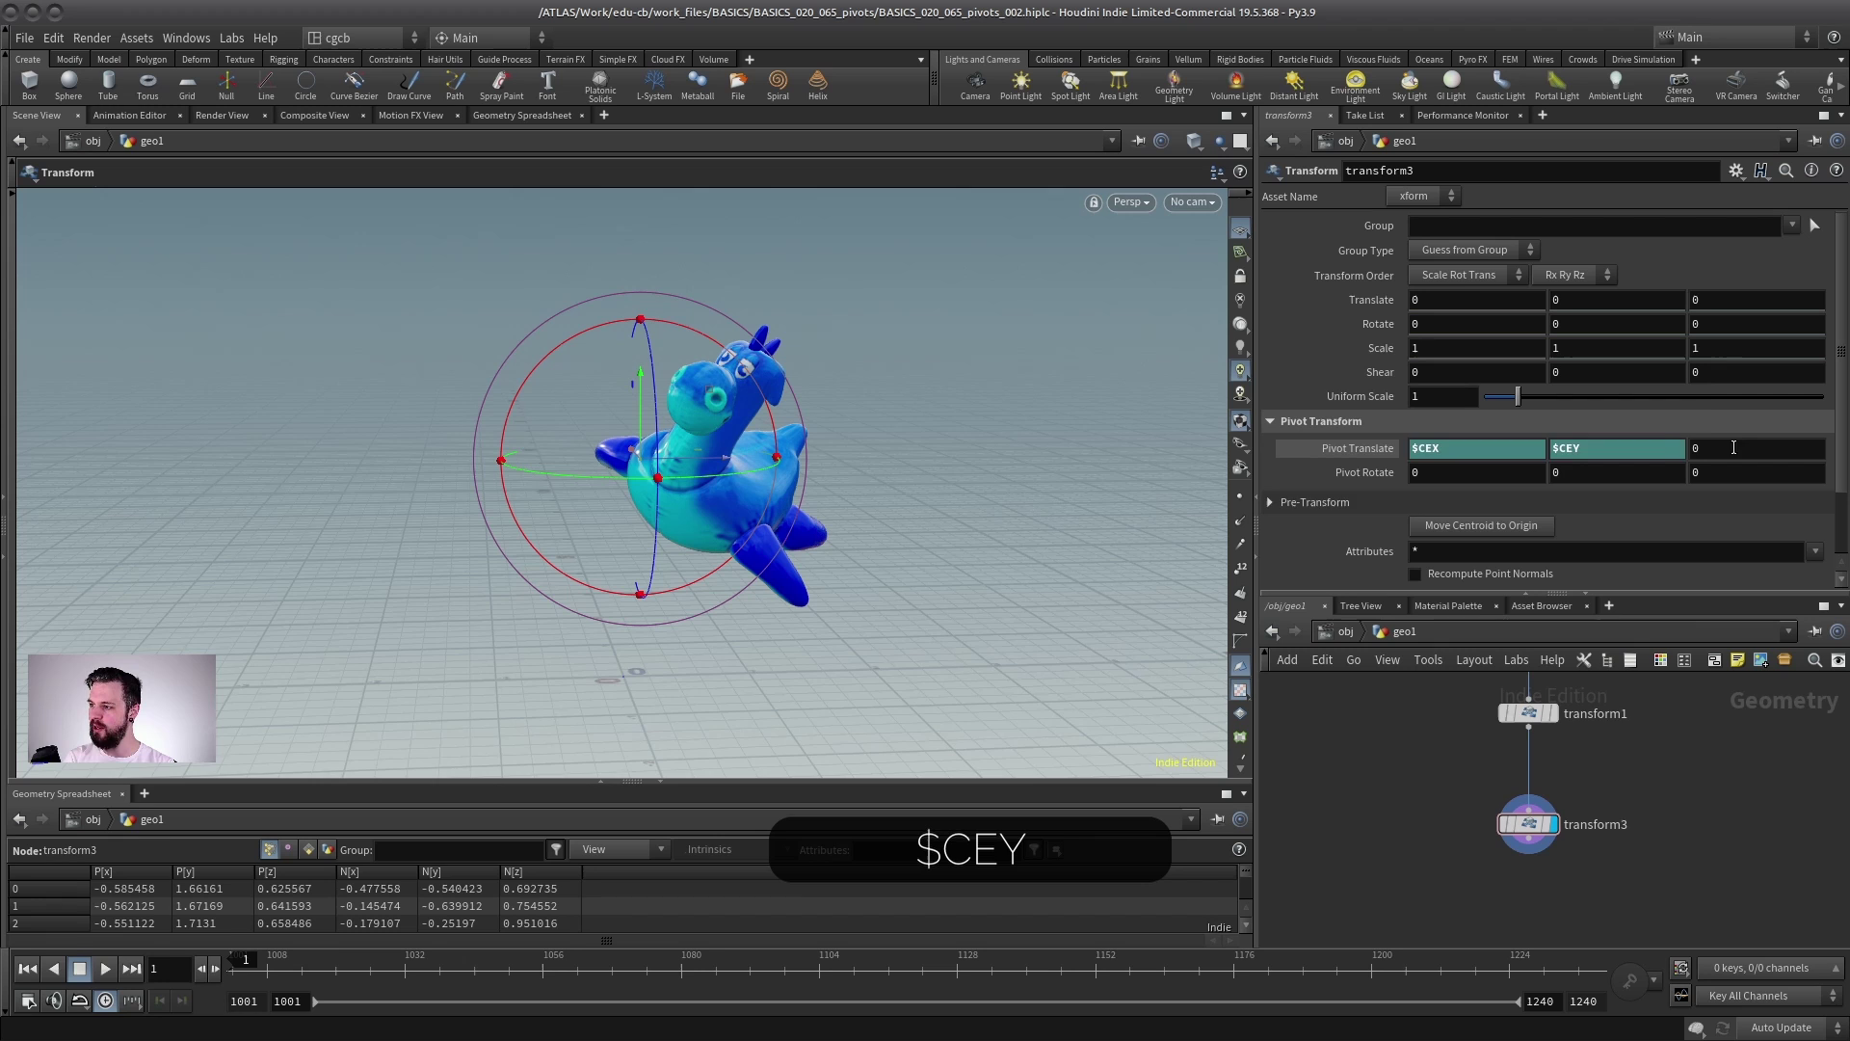
pyautogui.click(1734, 448)
pyautogui.write('$CE')
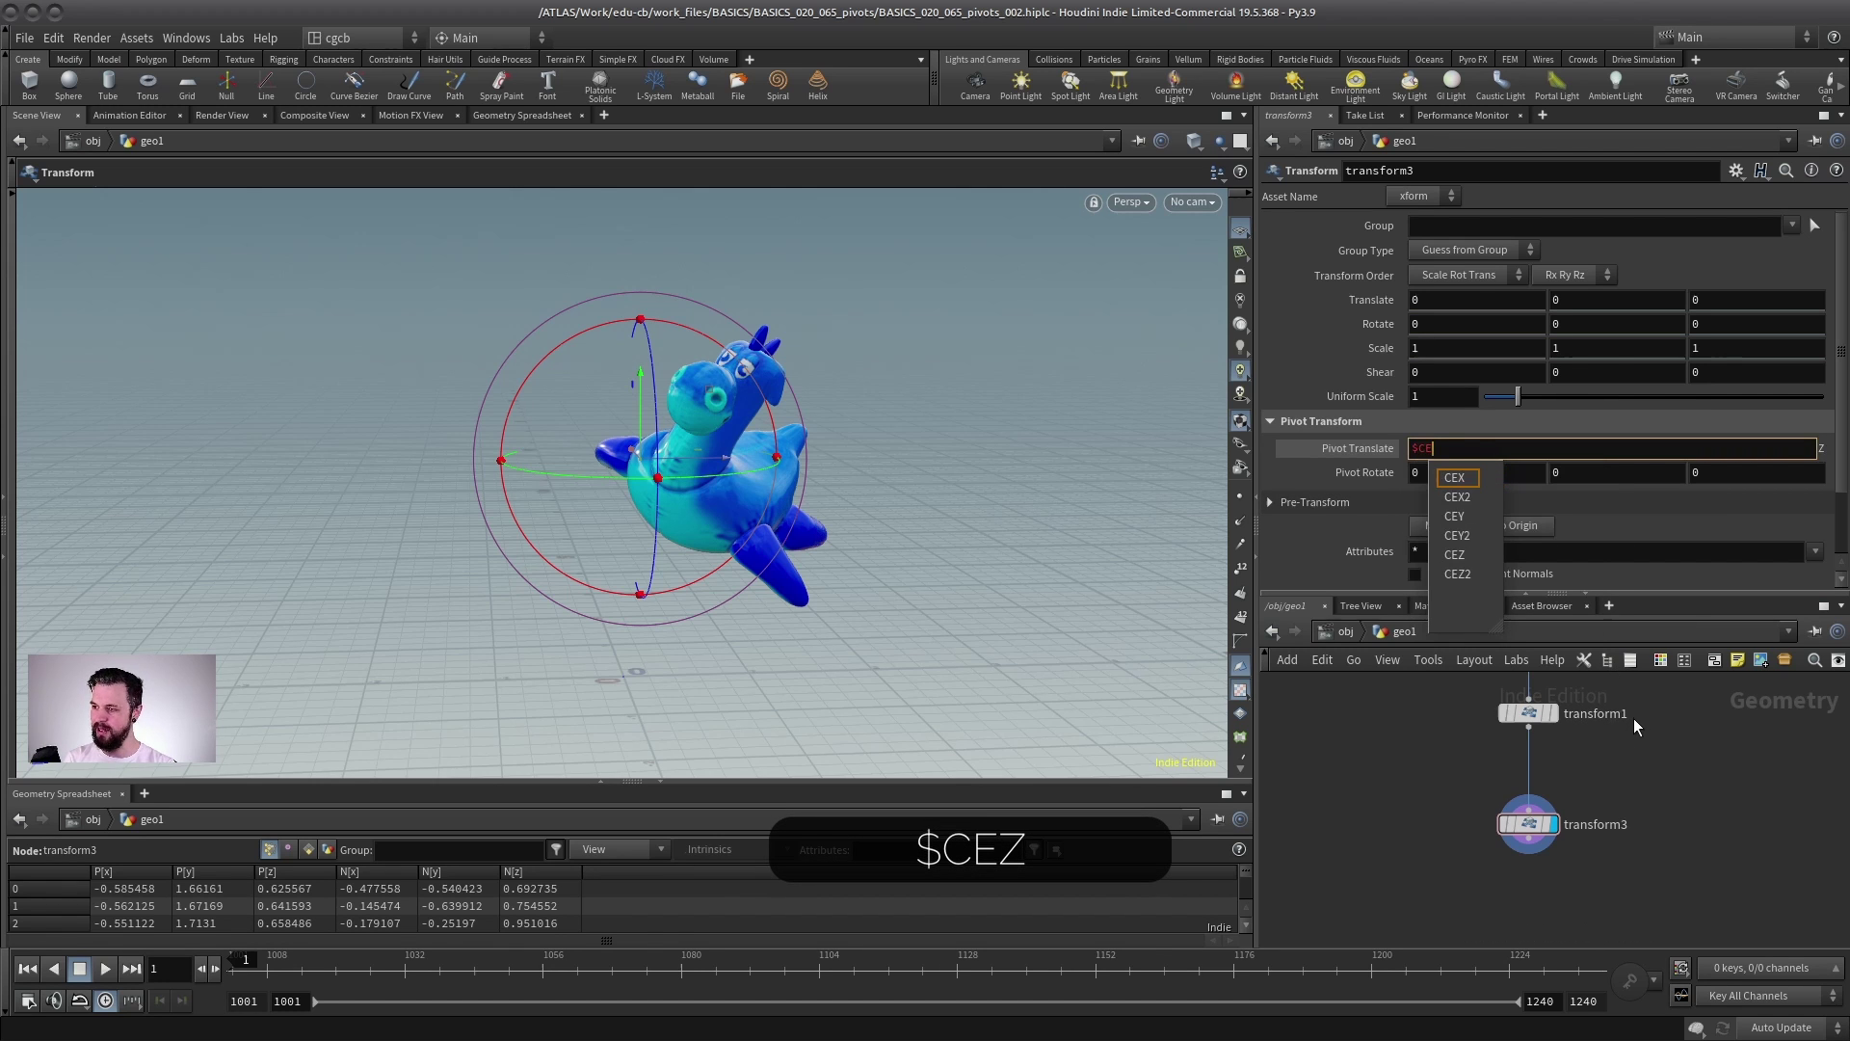
pyautogui.write('Z')
pyautogui.press('Return')
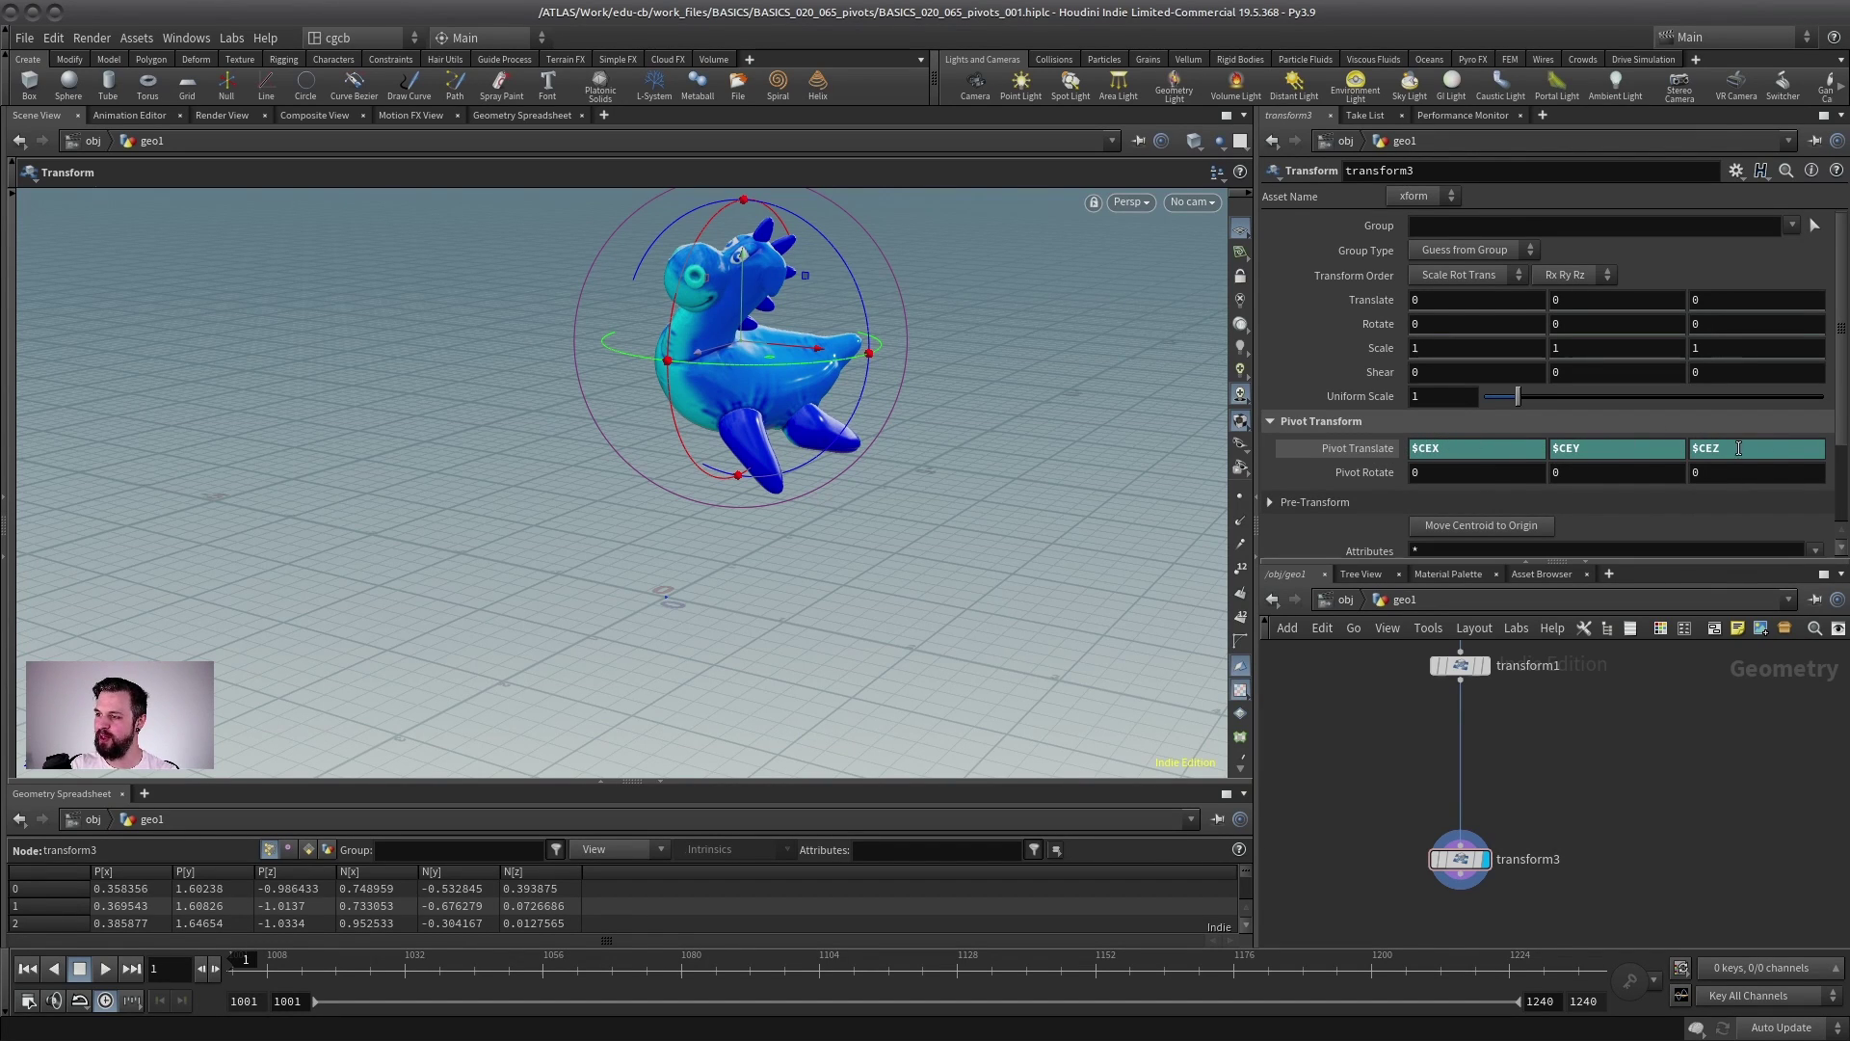
# - Transform the toy in transform1 to Translate about (-2.37, 1.57, 1.39) and Rotate about (7.26, 34.03, 31.87), and display transform3
pyautogui.moveTo(1621, 788); pyautogui.dragTo(1625, 881, button='middle')
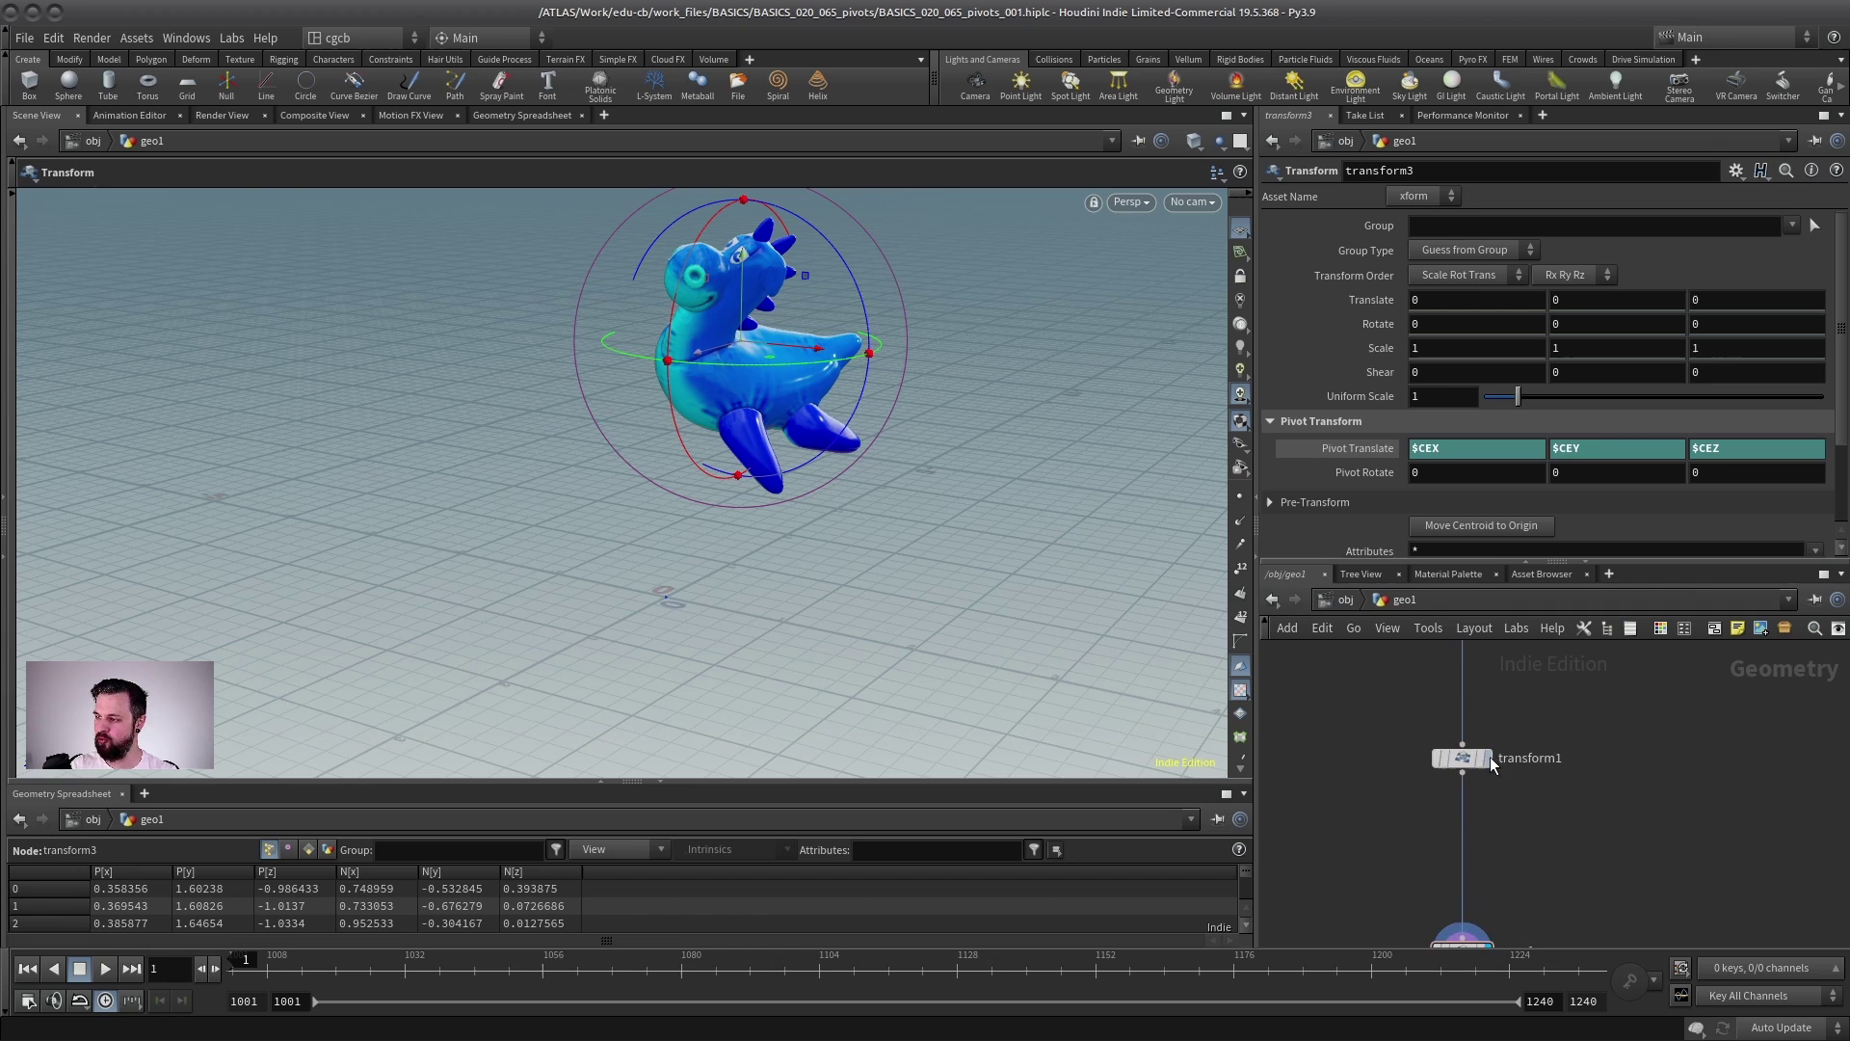
pyautogui.click(1487, 760)
pyautogui.press('h')
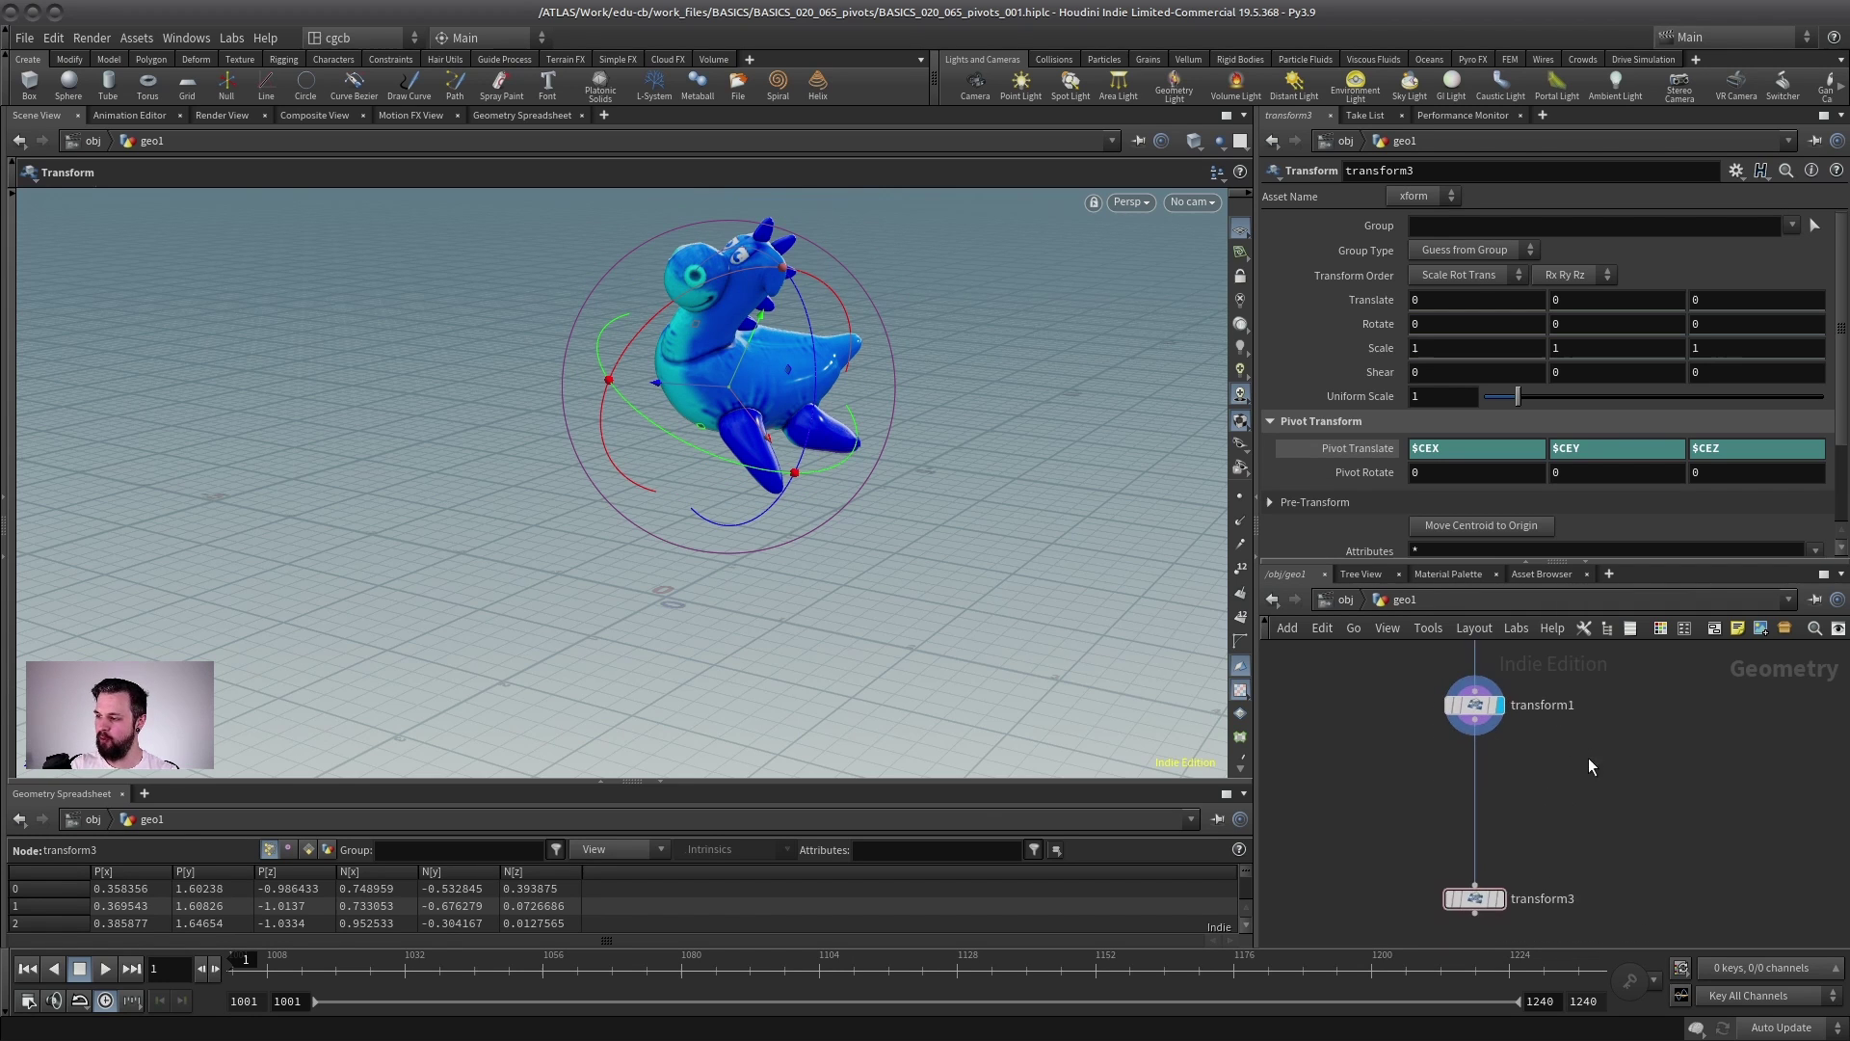
pyautogui.click(1504, 719)
pyautogui.moveTo(719, 420); pyautogui.dragTo(454, 308)
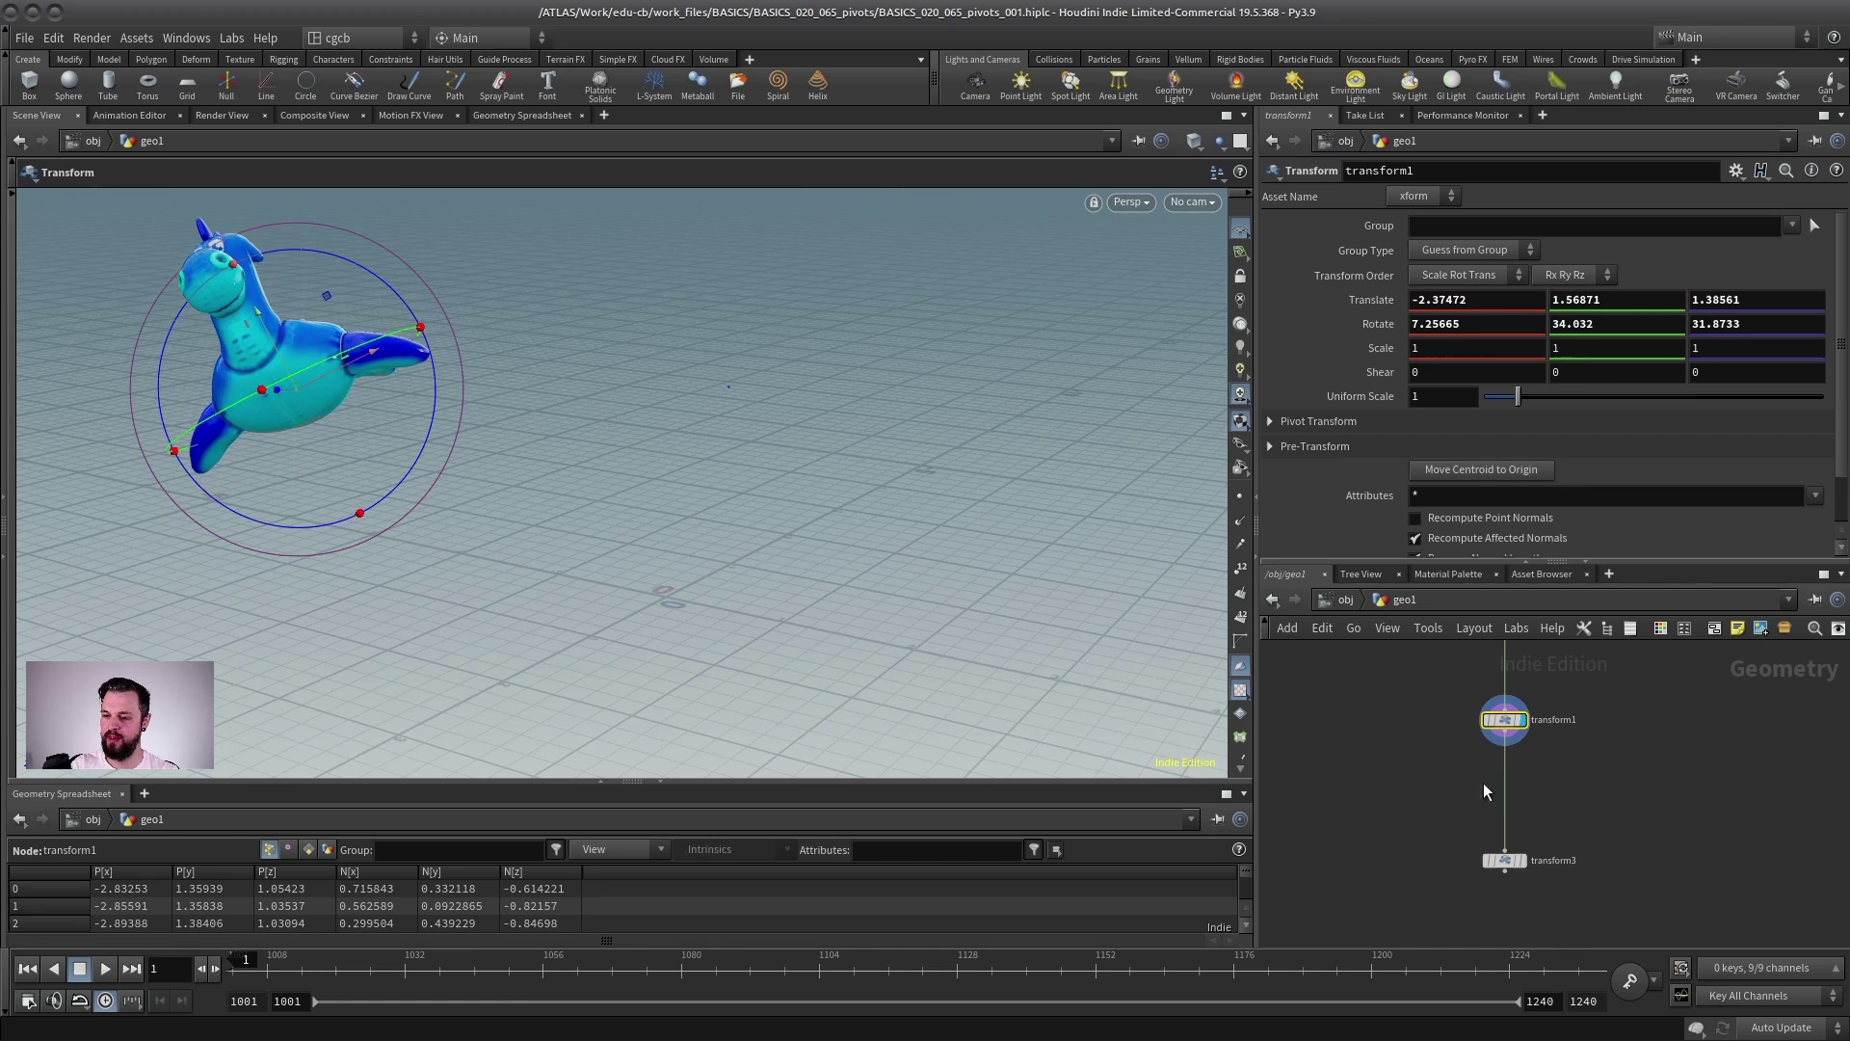
pyautogui.click(1504, 859)
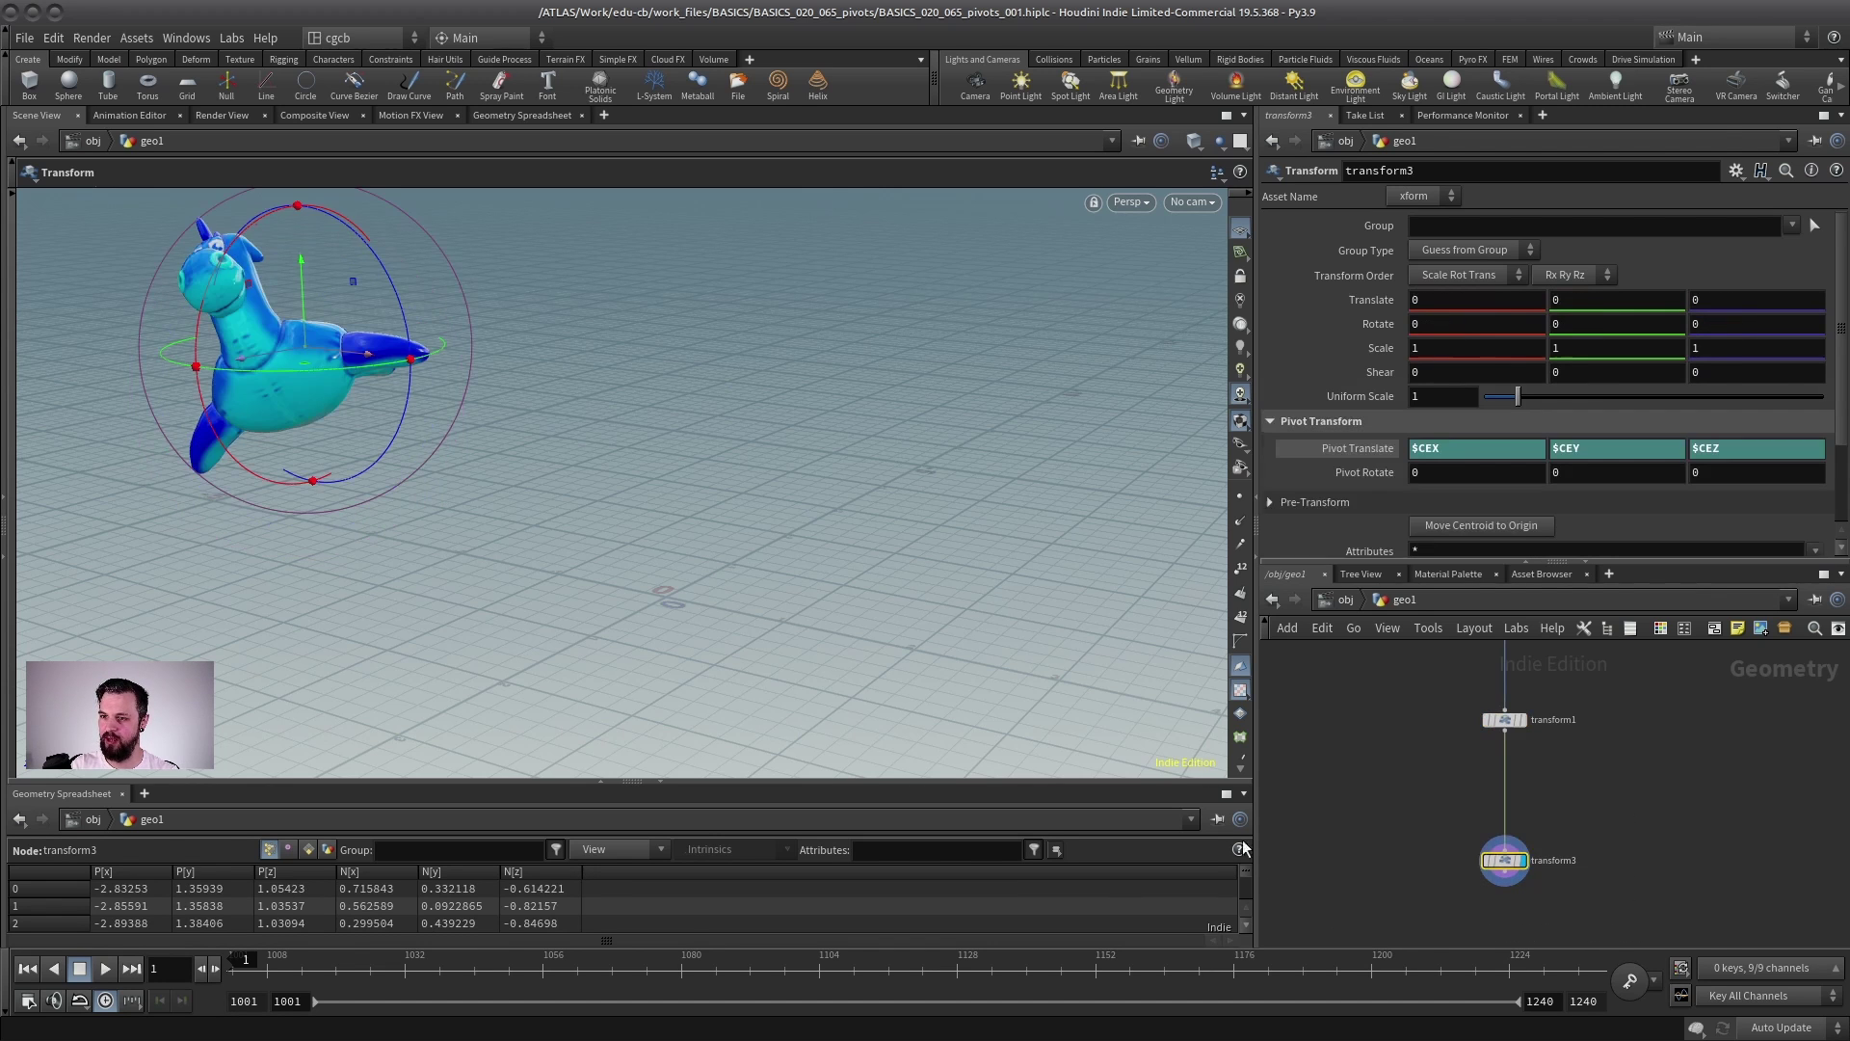
# - Add a Transform from Centroid node to the geo1 network
pyautogui.keyDown('alt'); pyautogui.moveTo(272, 378); pyautogui.dragTo(946, 529); pyautogui.keyUp('alt')
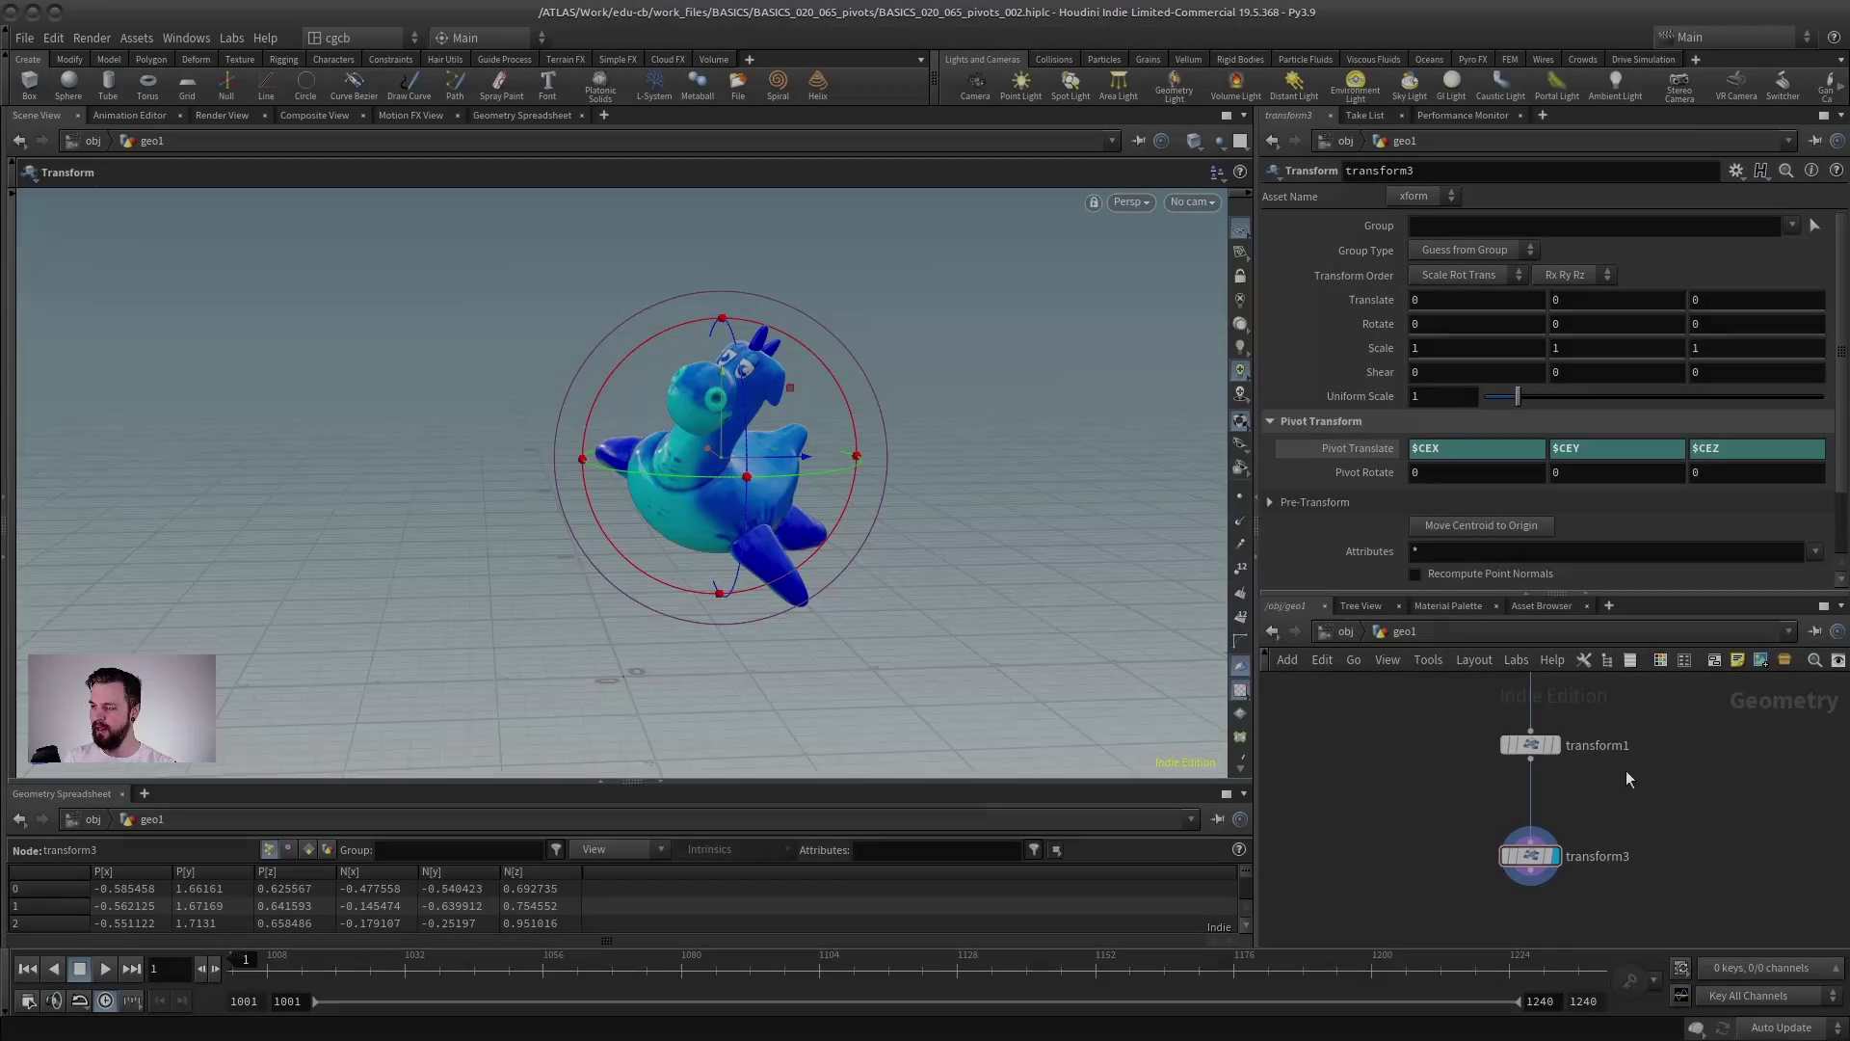
pyautogui.press('Tab')
pyautogui.write('tra')
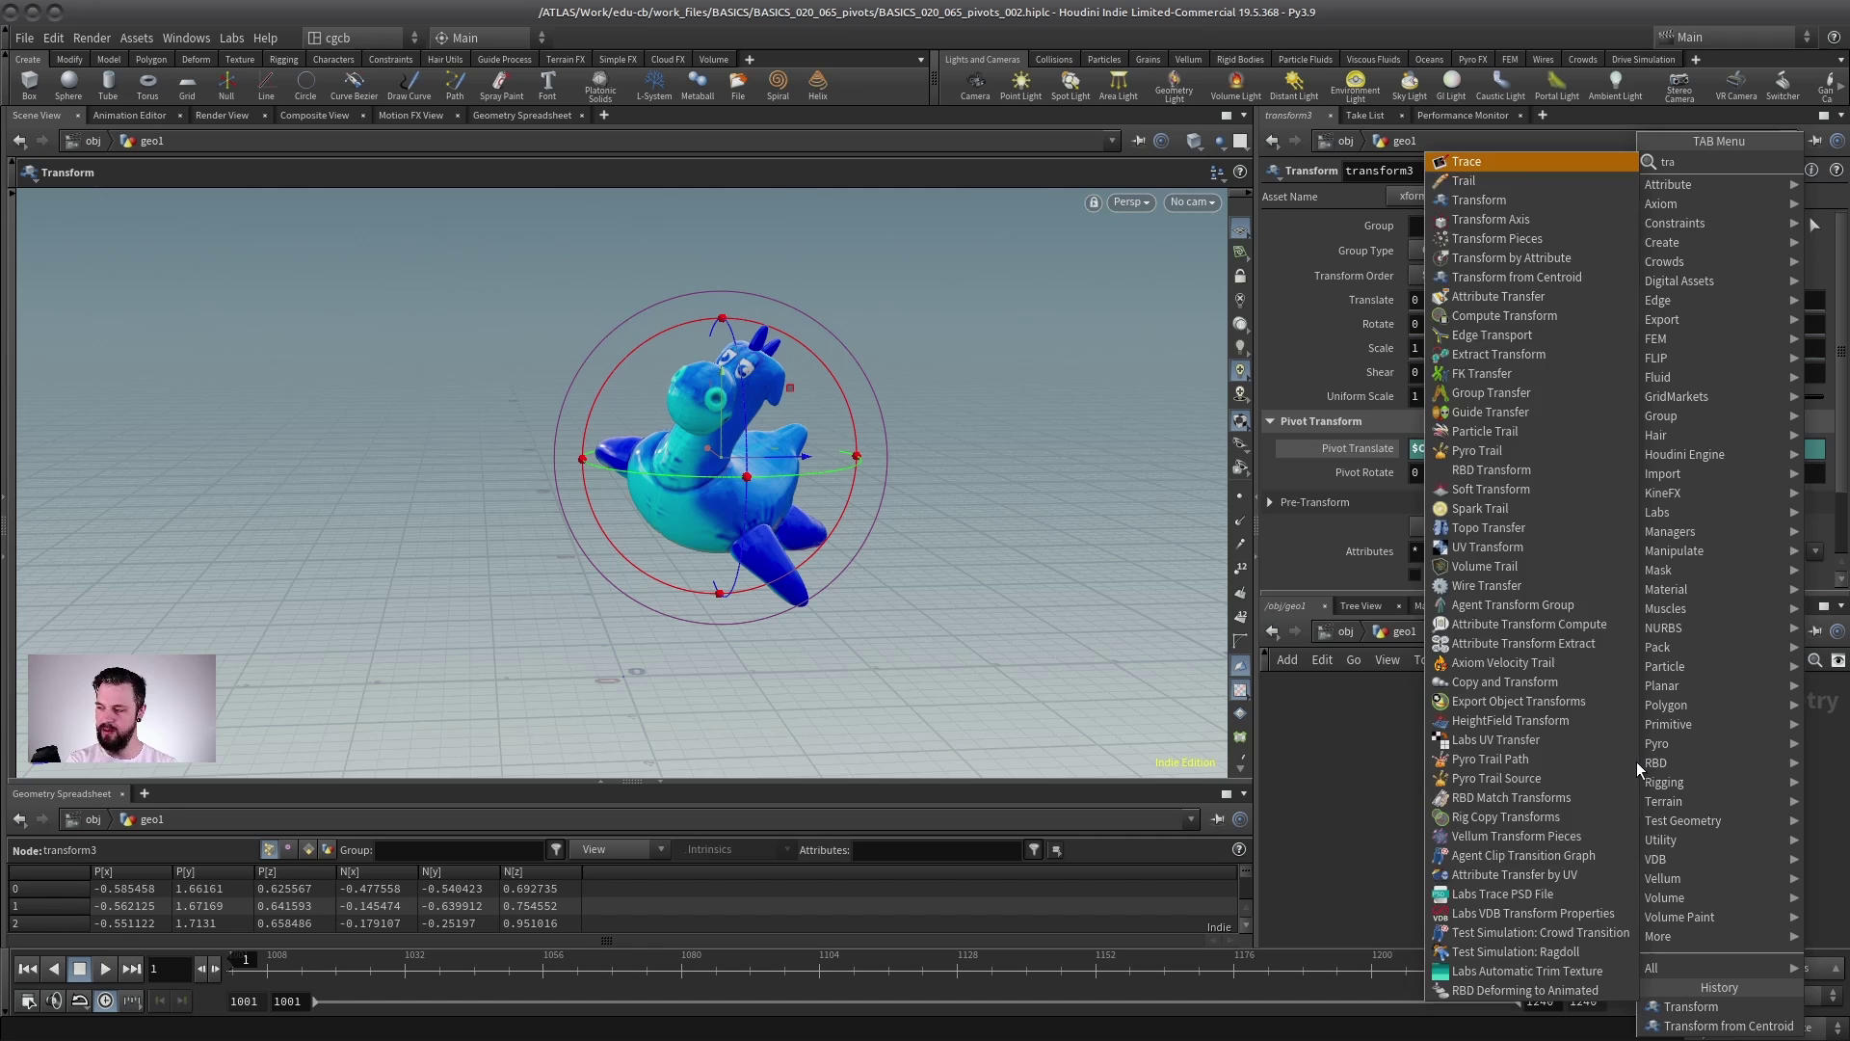
pyautogui.write('nf')
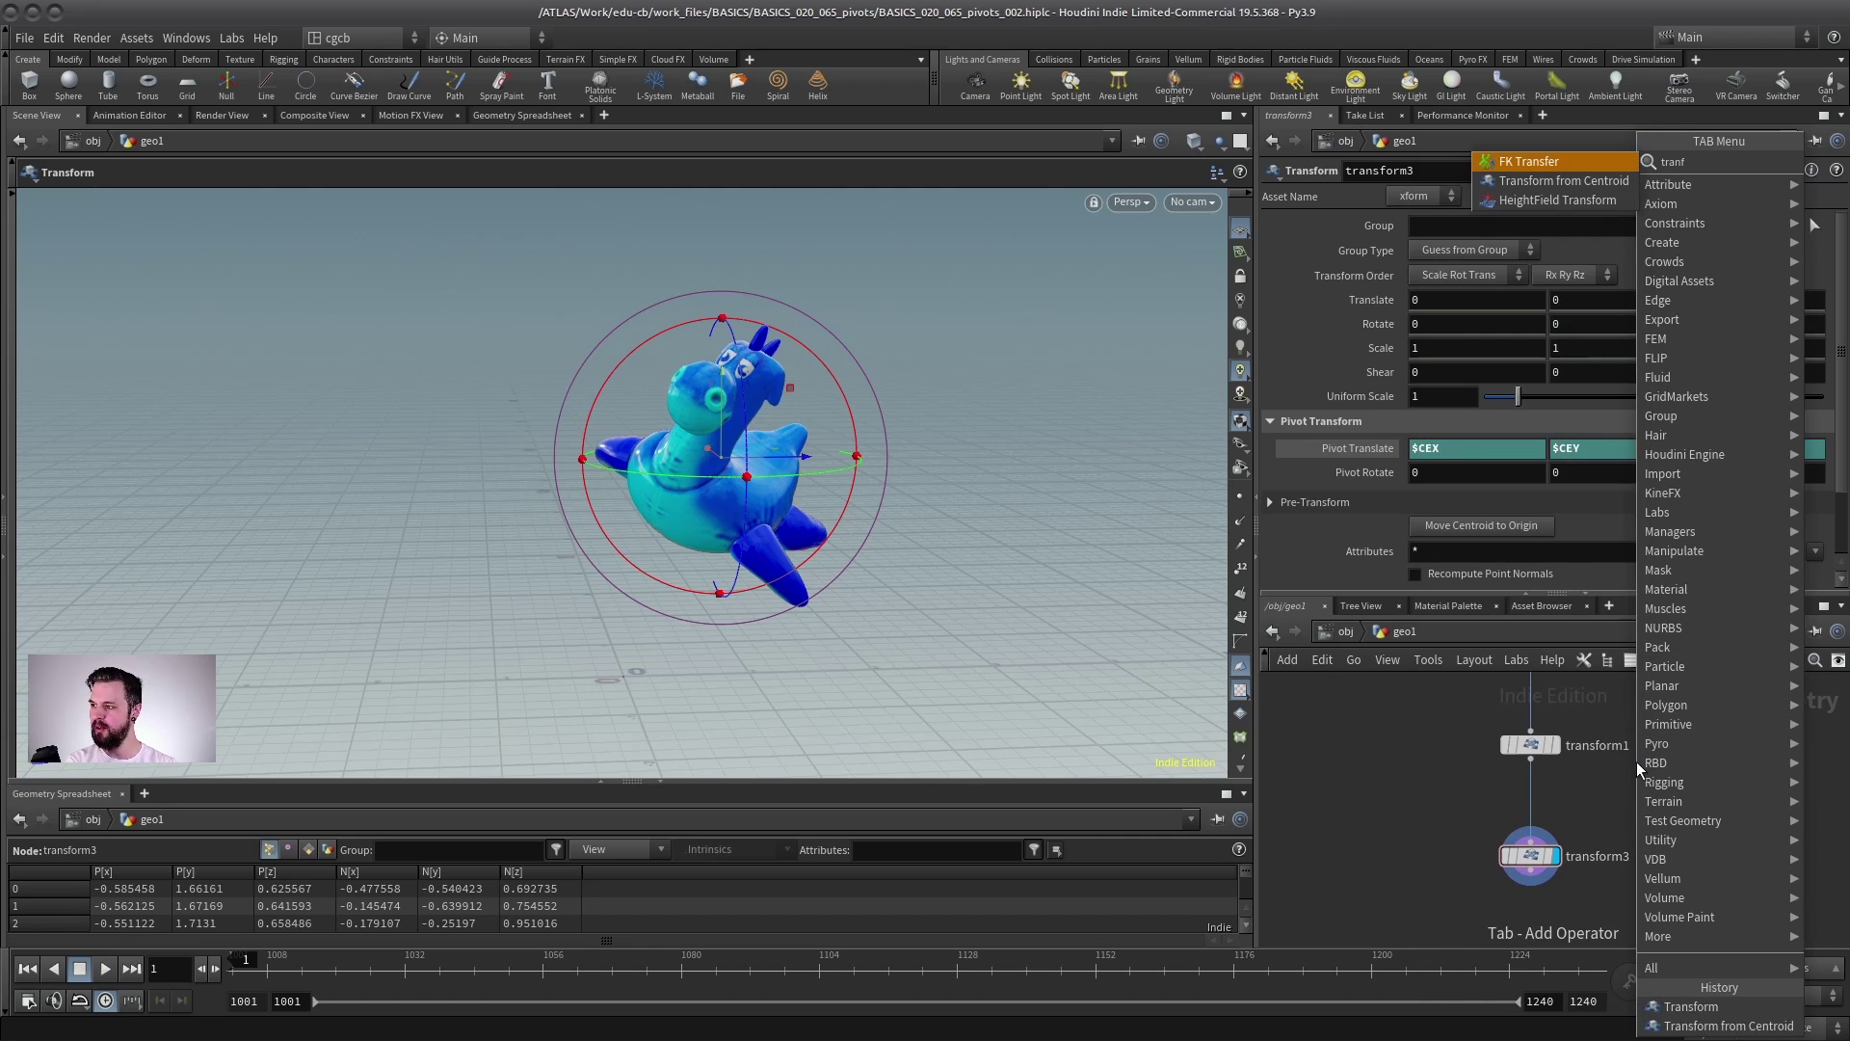
pyautogui.click(1576, 179)
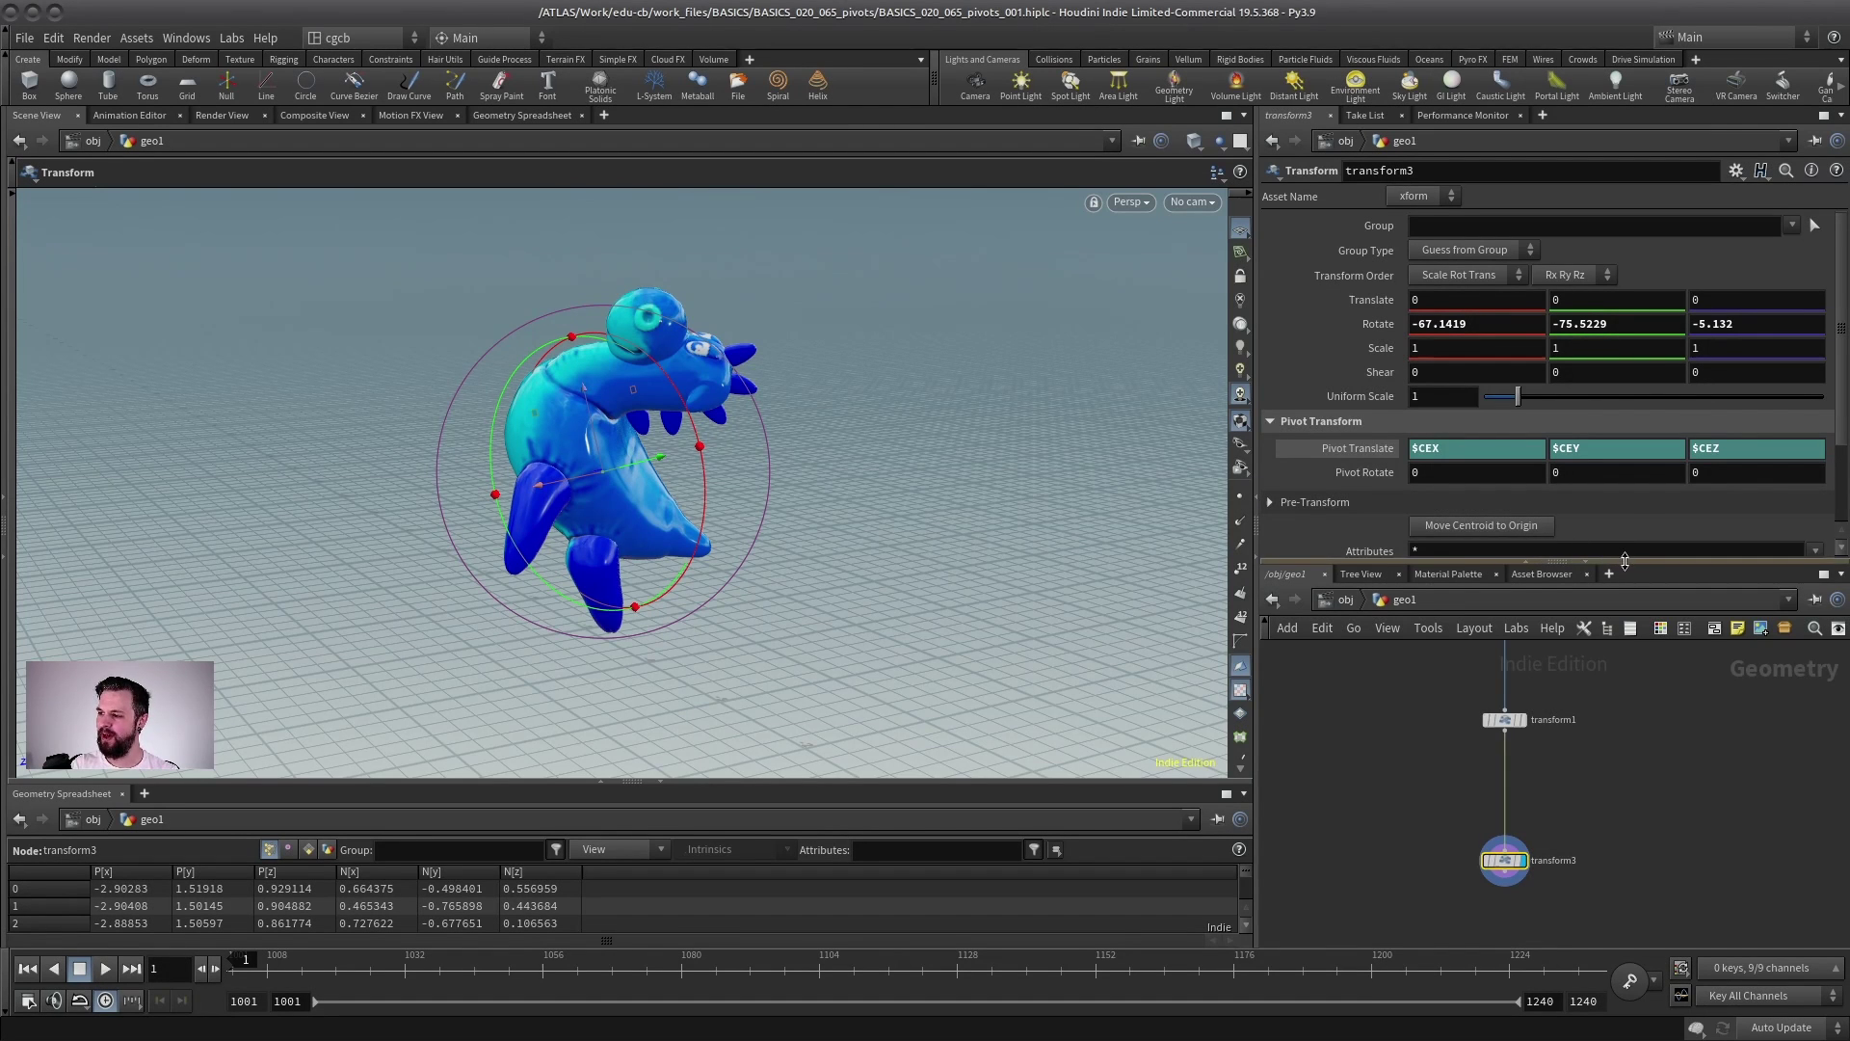
# - Go up to the object level and back into geo1 to view its chain of Transform nodes
pyautogui.moveTo(1624, 561); pyautogui.dragTo(1624, 395)
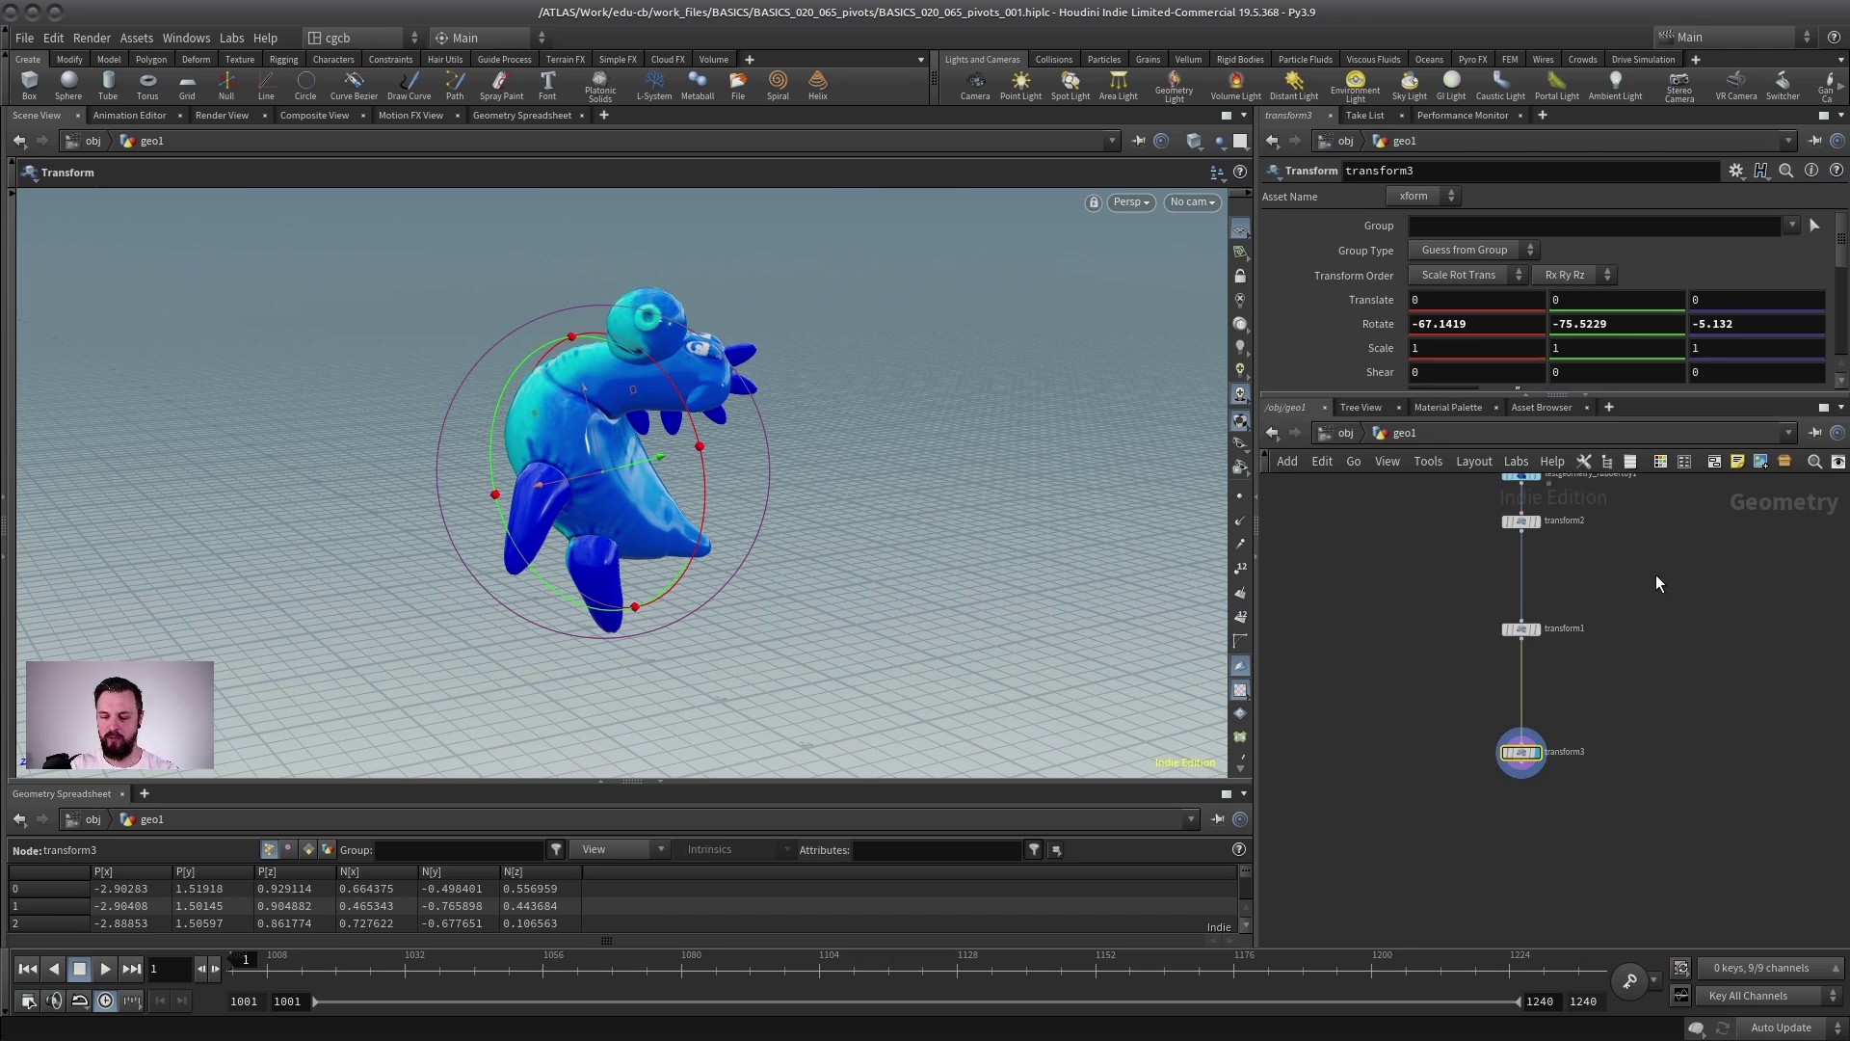
pyautogui.press('h')
pyautogui.click(1344, 433)
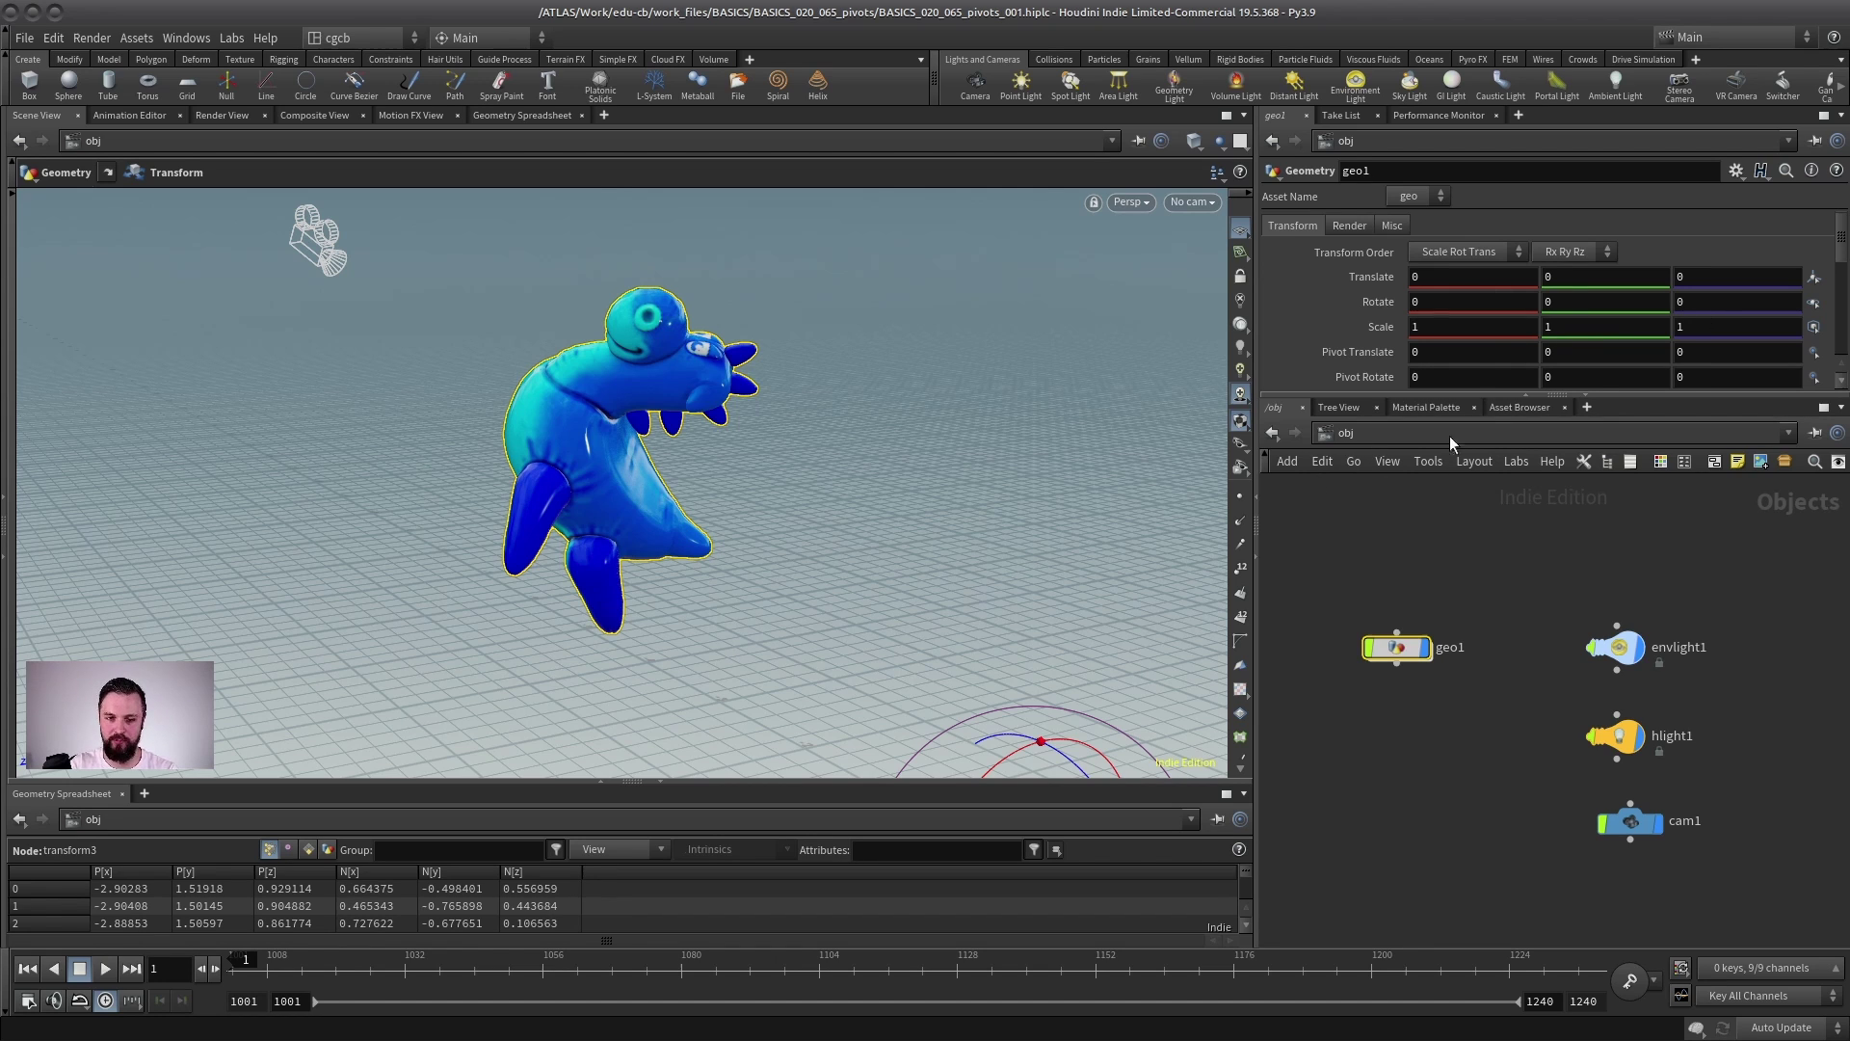
pyautogui.doubleClick(1424, 645)
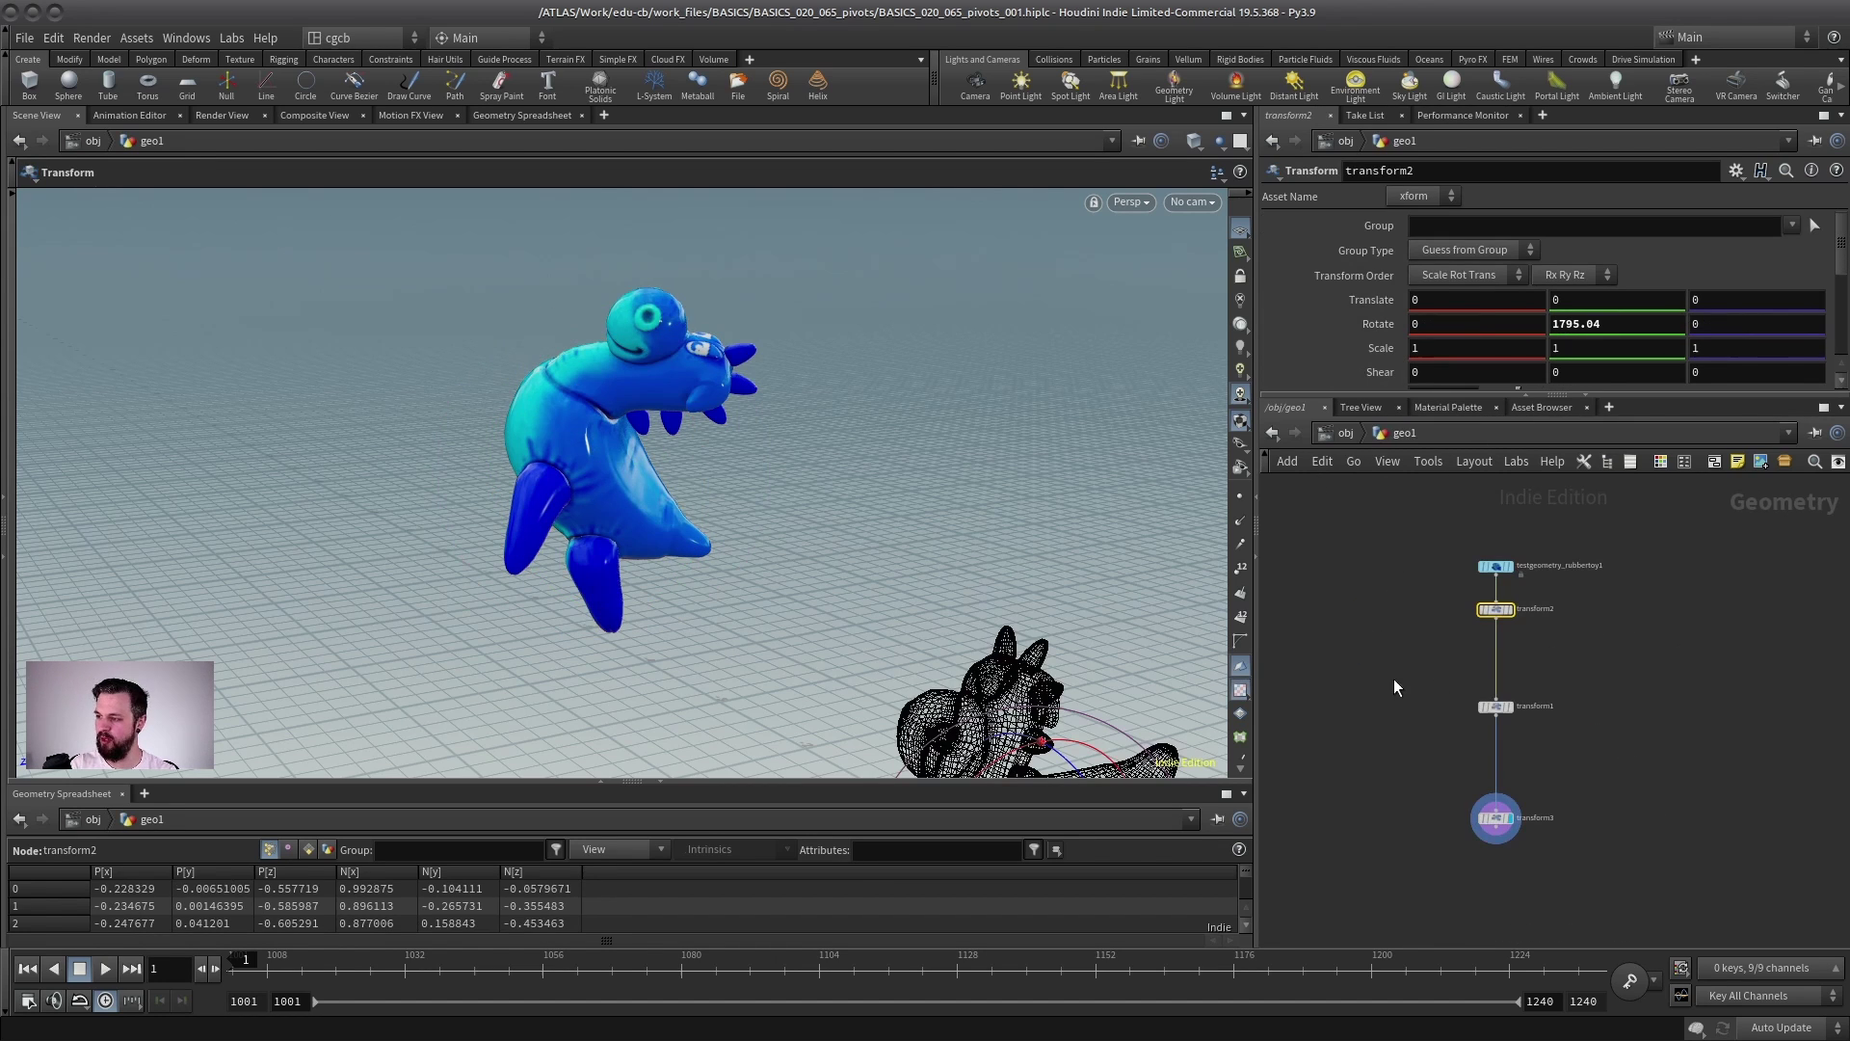
pyautogui.click(1570, 638)
pyautogui.scroll(4, 1595, 641)
pyautogui.moveTo(1605, 636); pyautogui.dragTo(1598, 595, button='middle')
pyautogui.scroll(-1, 1570, 617)
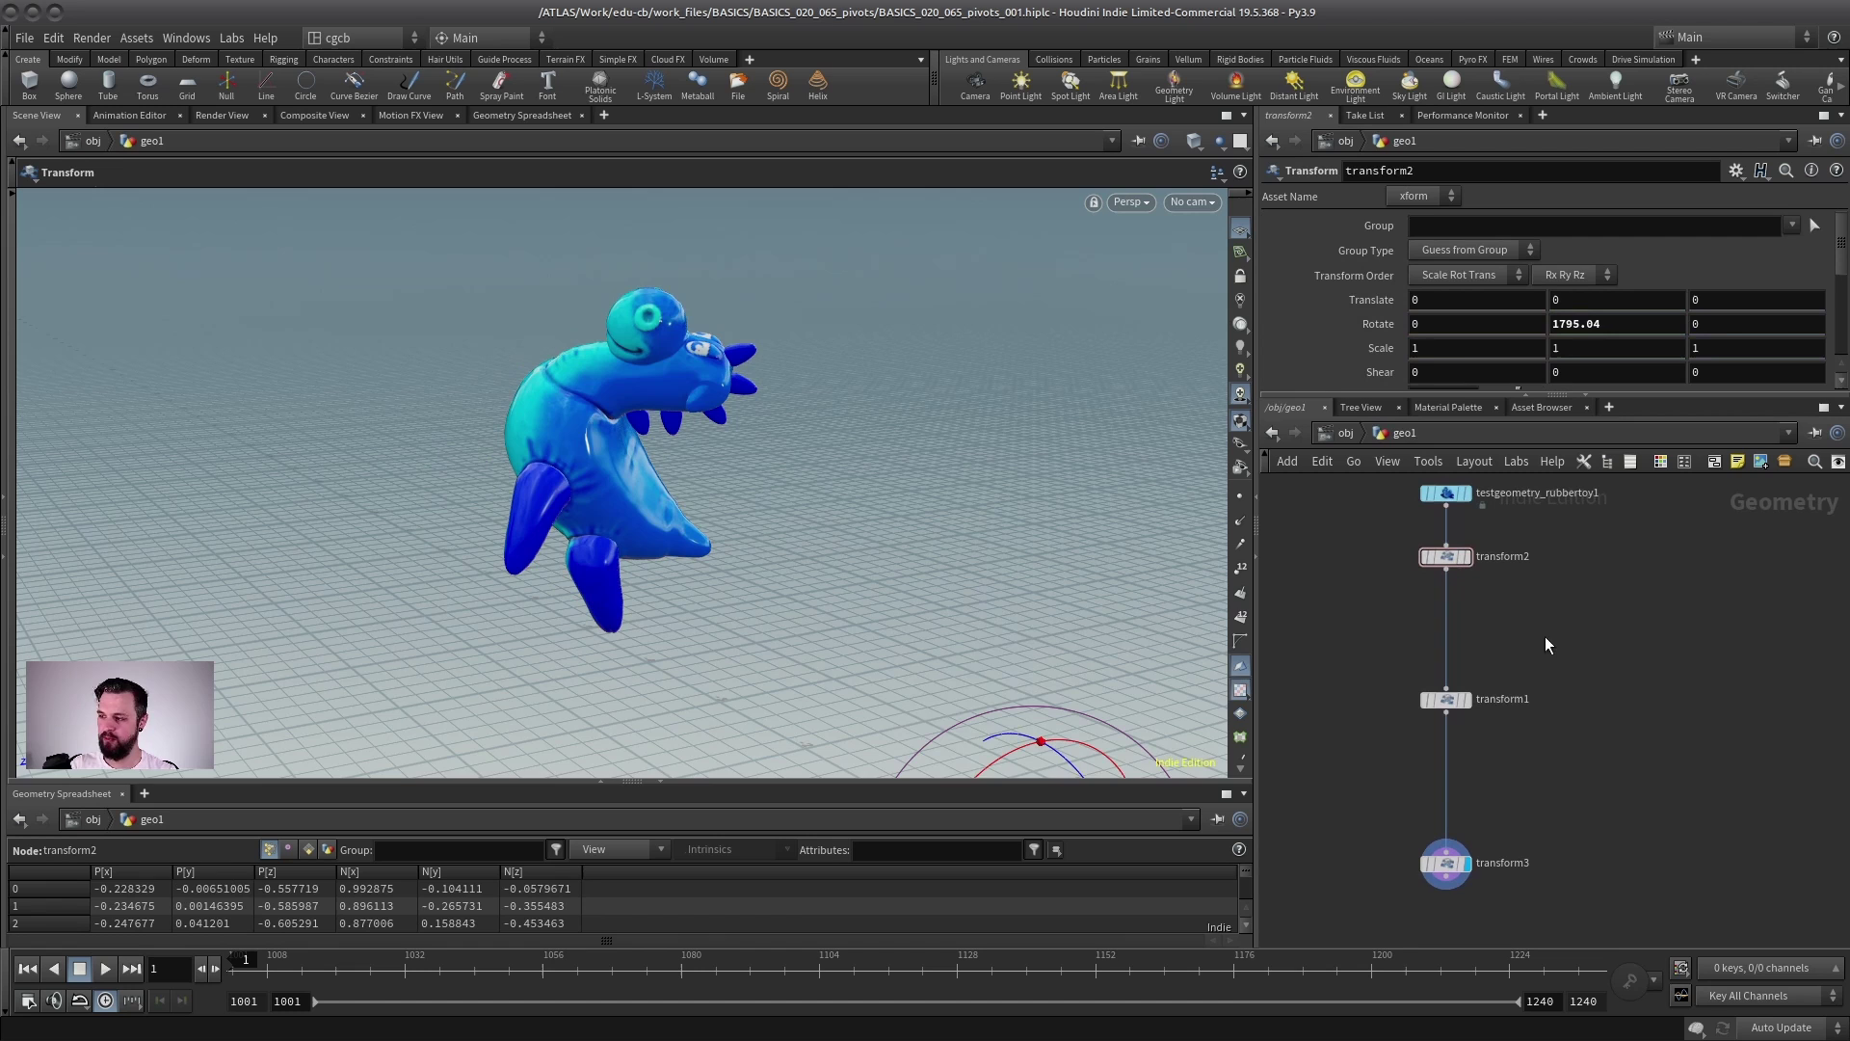
# - Compare the handle positions and Pivot Transform settings of transform2, transform3 and transform1
pyautogui.keyDown('alt'); pyautogui.moveTo(495, 462); pyautogui.dragTo(723, 491); pyautogui.keyUp('alt')
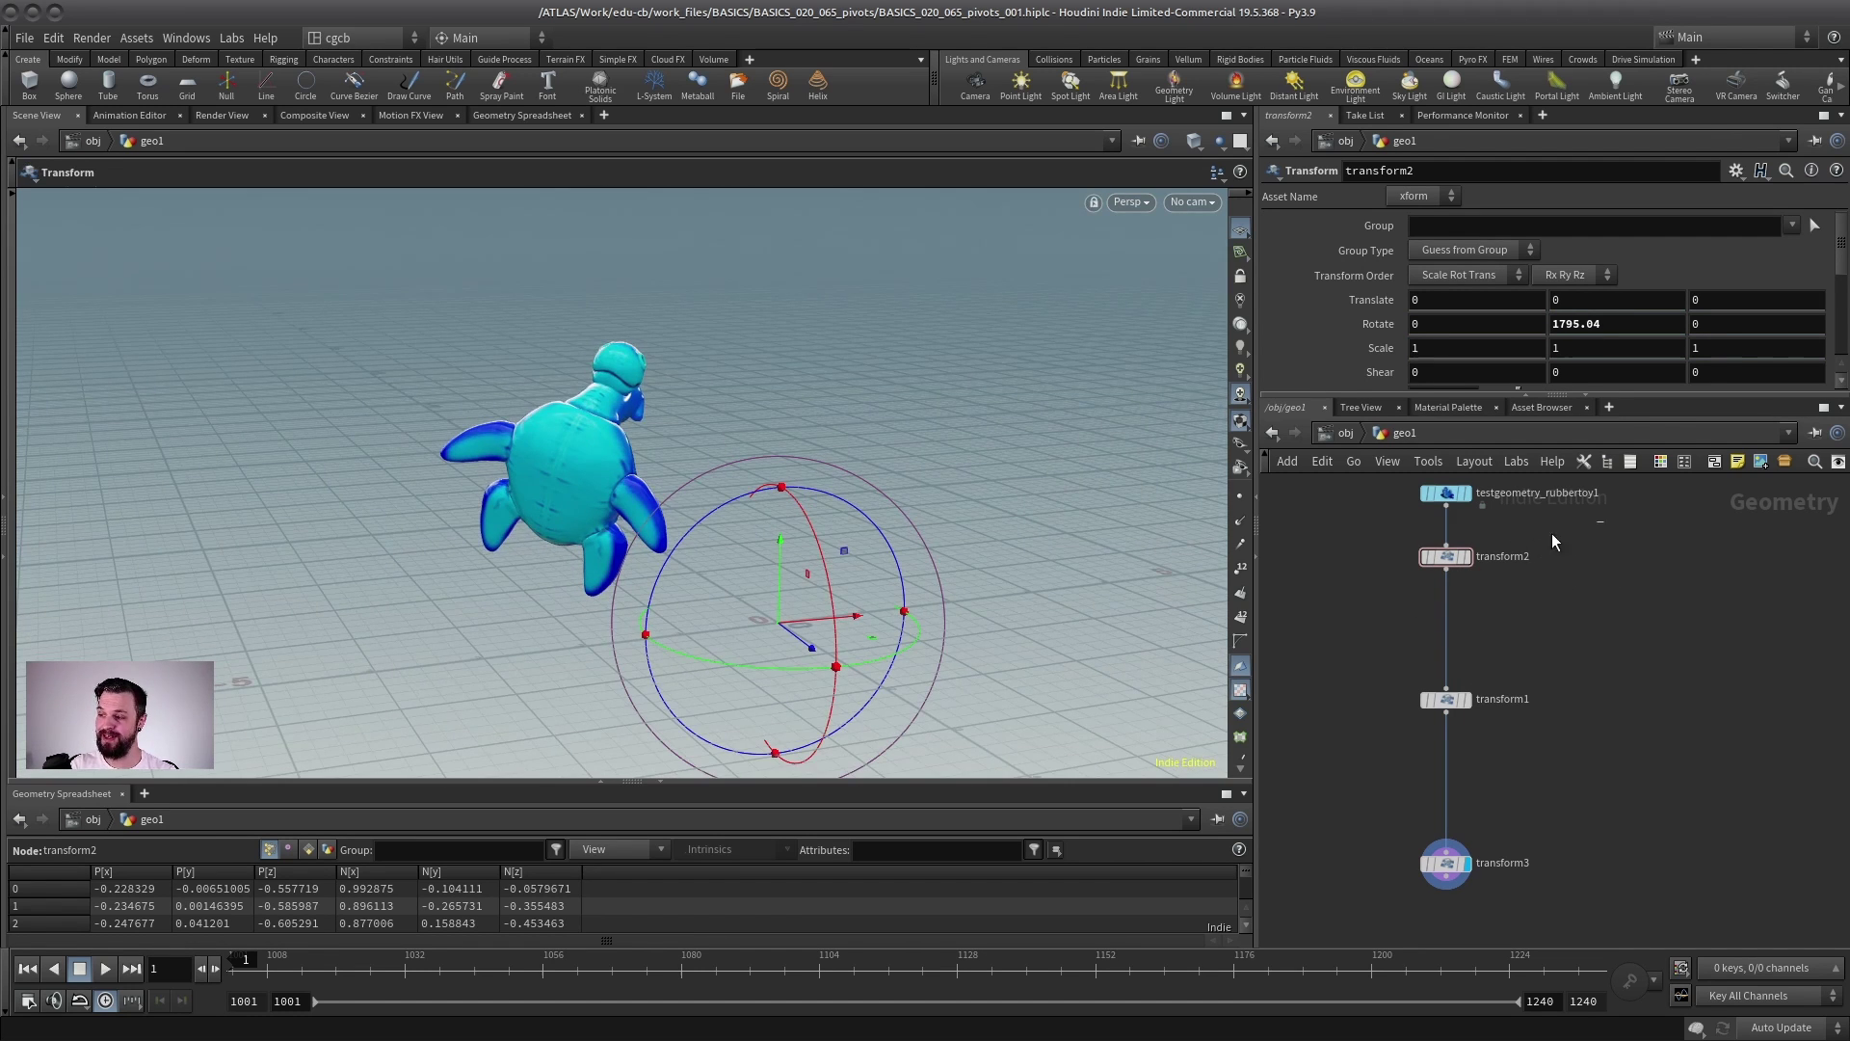
pyautogui.press('Down')
pyautogui.press('Down')
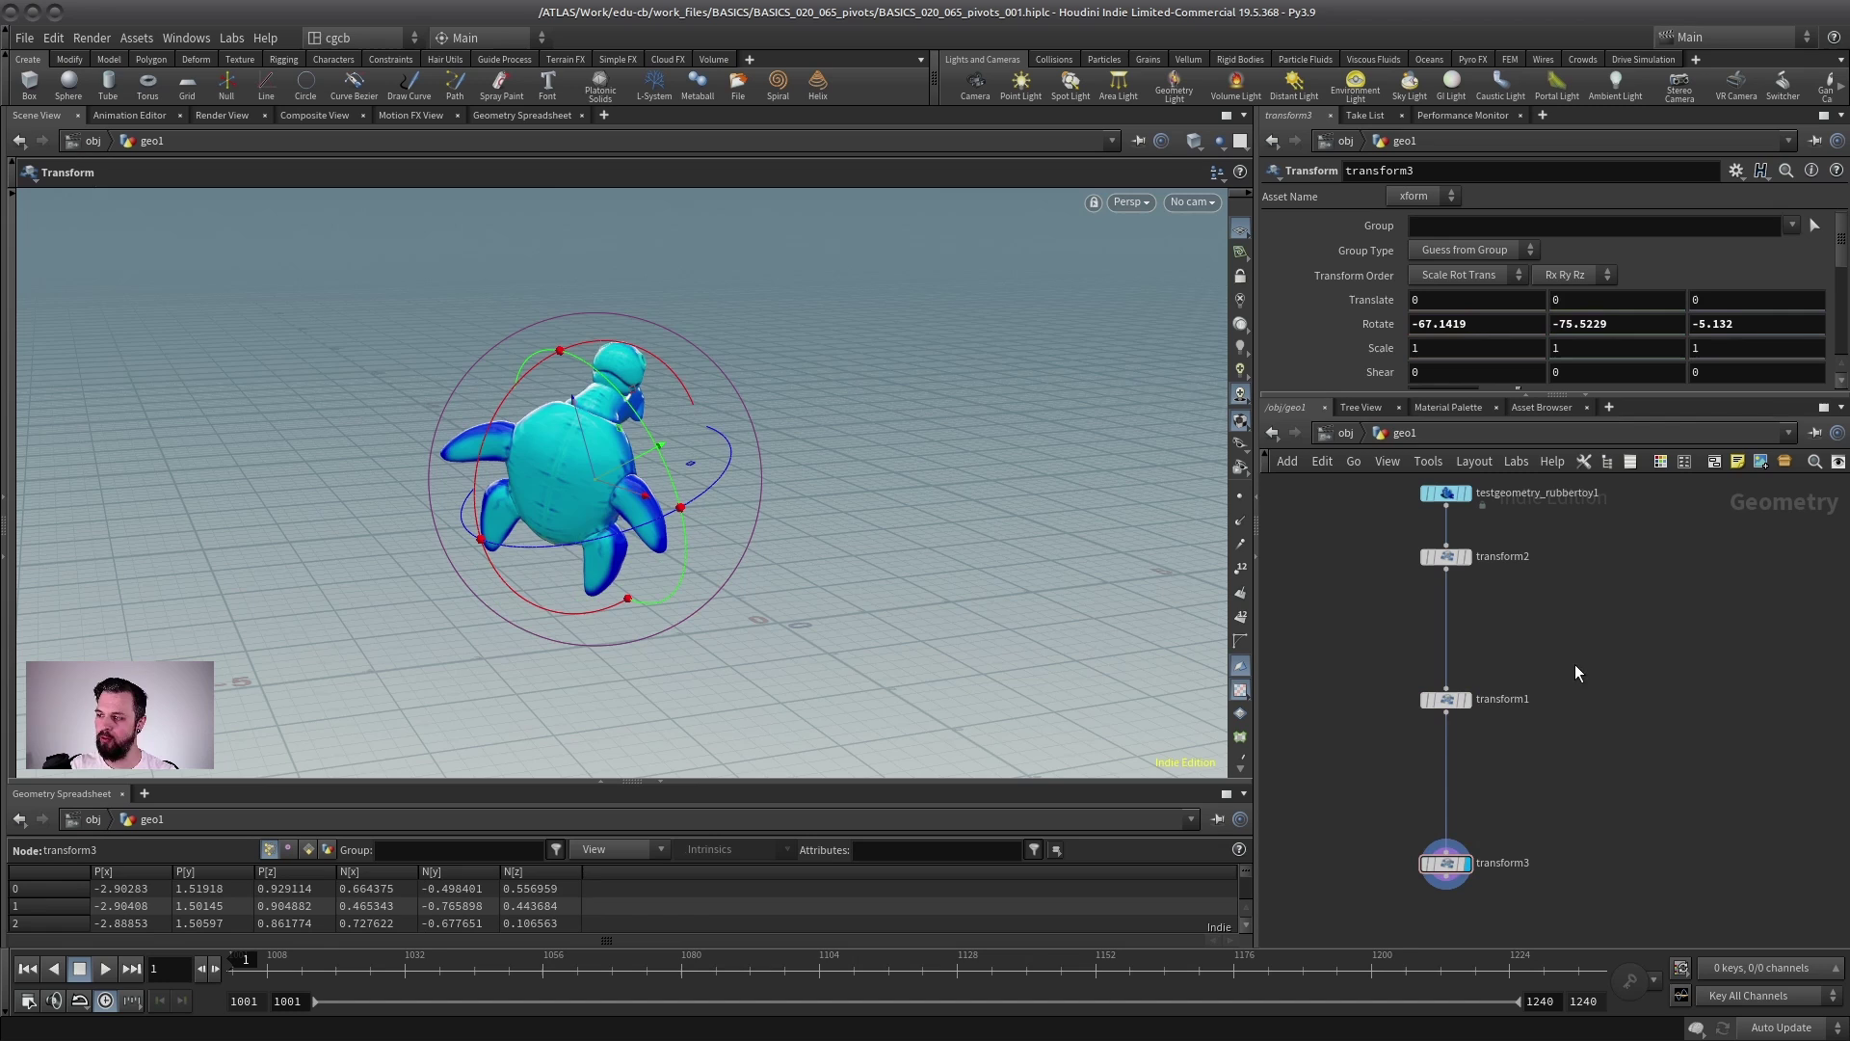
pyautogui.moveTo(1586, 399); pyautogui.dragTo(1585, 590)
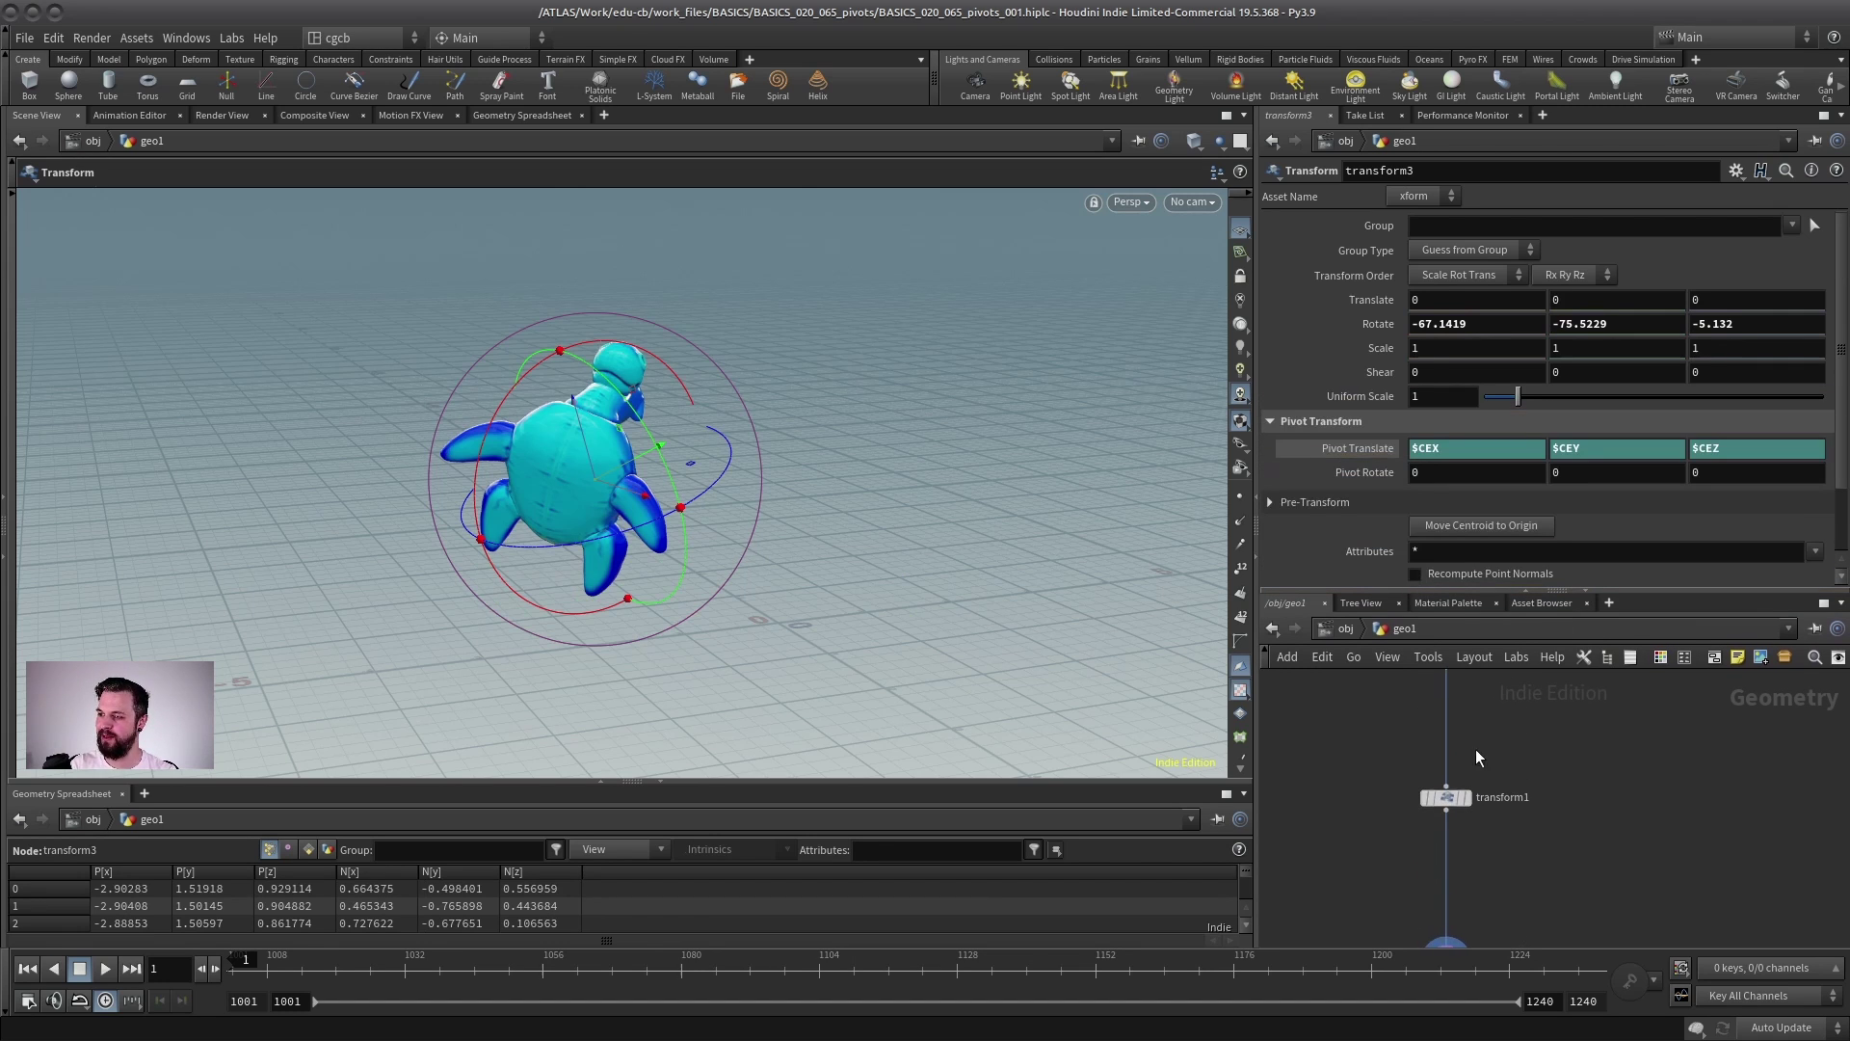
pyautogui.press('Up')
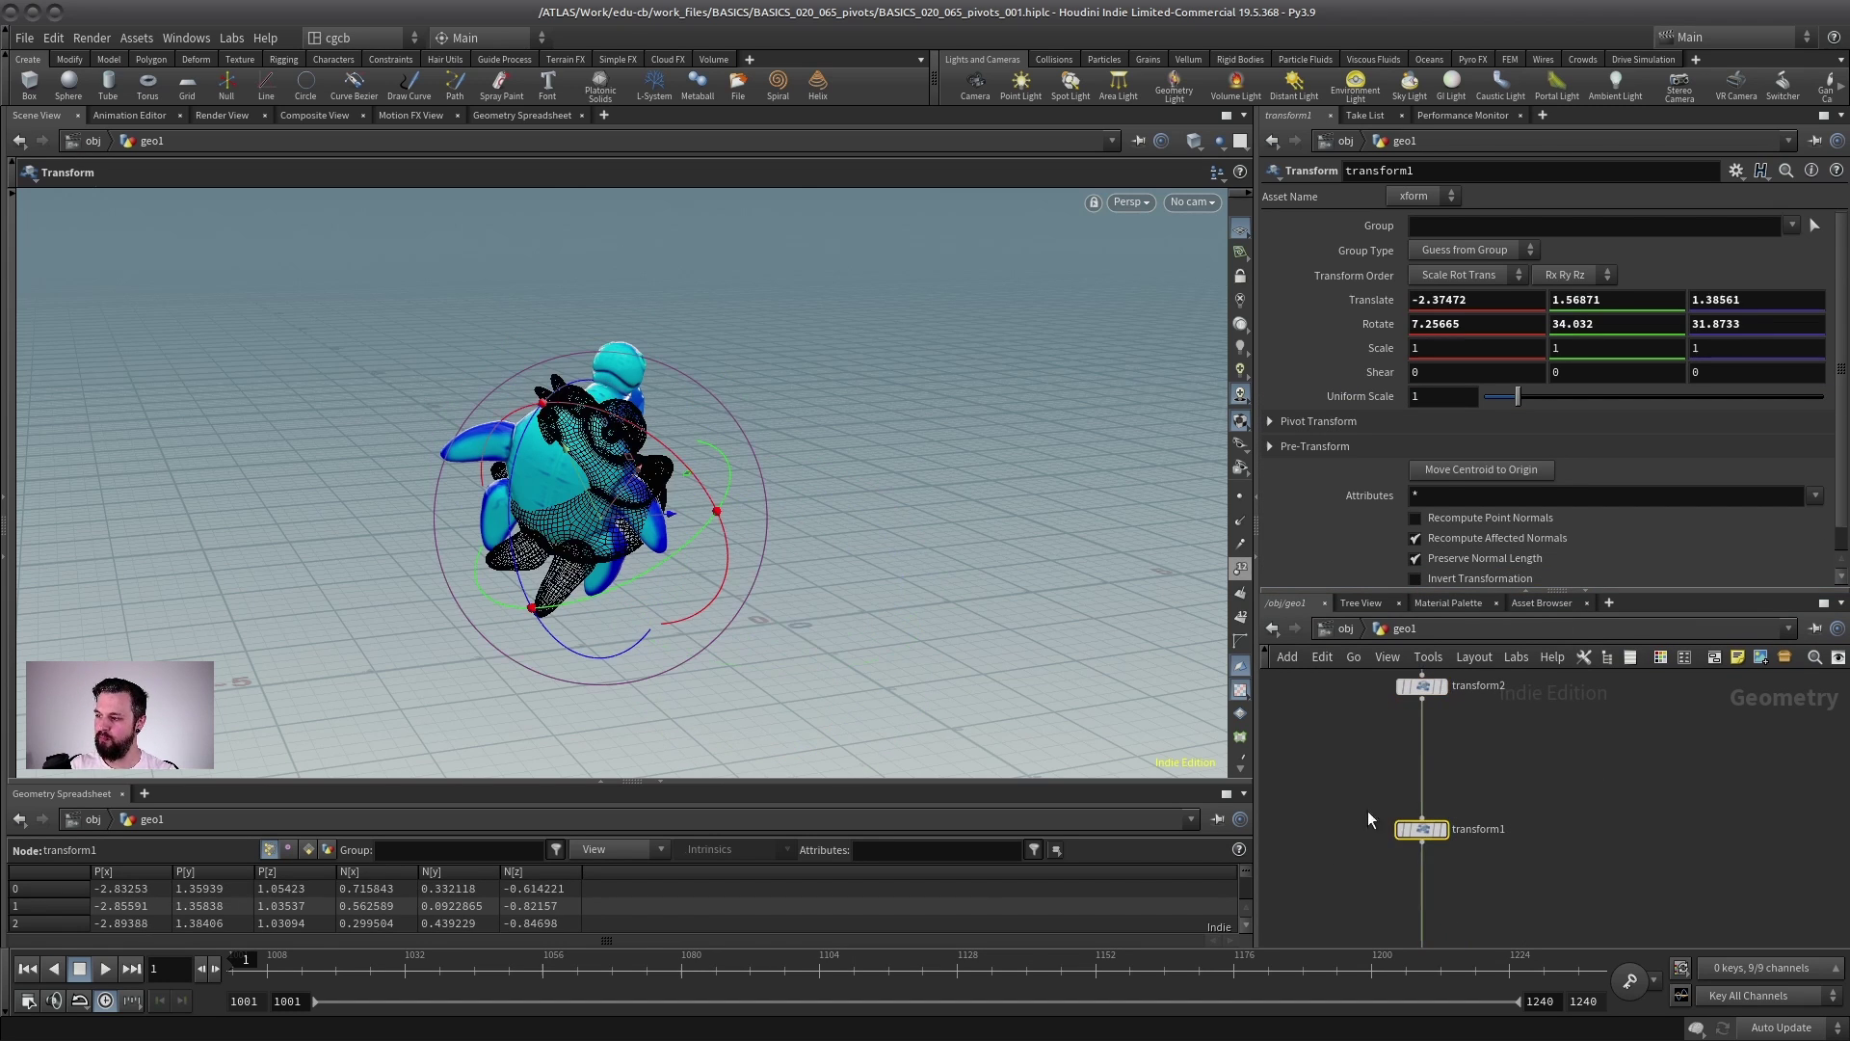
pyautogui.click(1268, 421)
pyautogui.moveTo(1487, 700); pyautogui.dragTo(1501, 766, button='middle')
pyautogui.click(1429, 755)
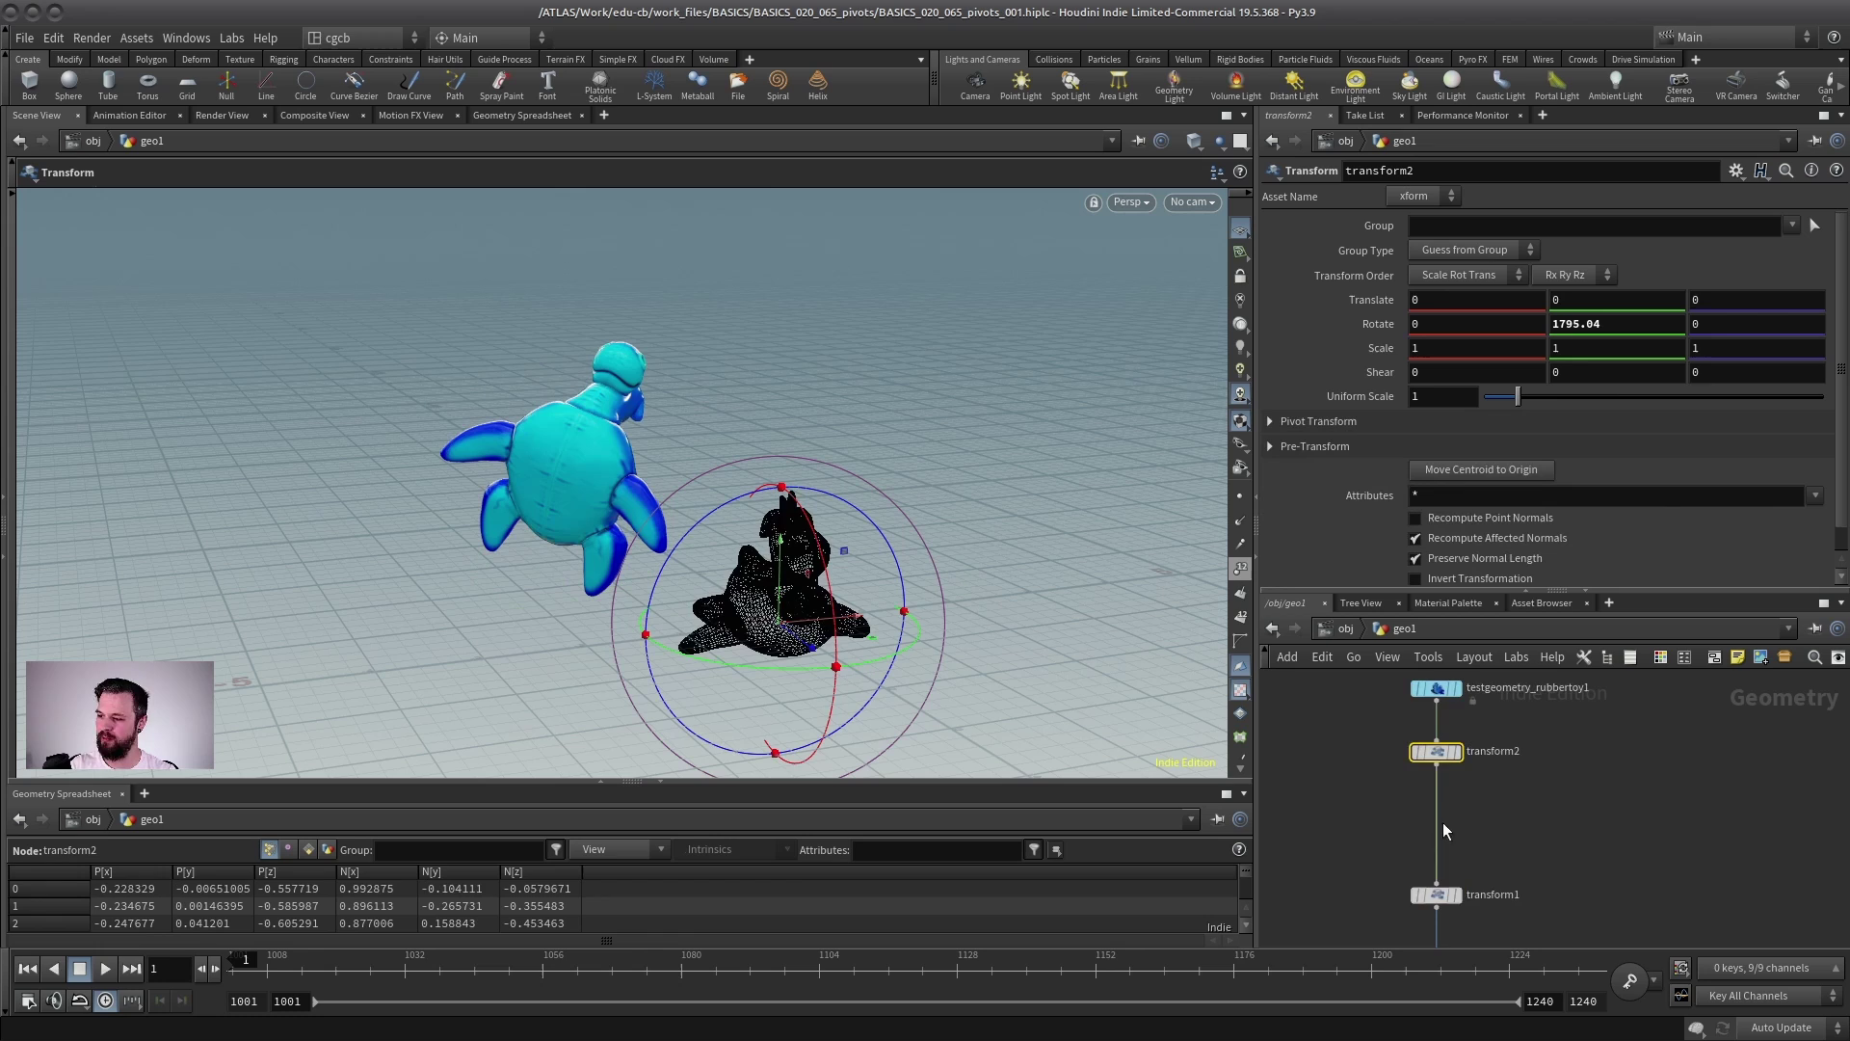
# - Rearrange the network by moving transform3 close below transform1 and placing transform2 between the rubber toy node and transform1
pyautogui.scroll(-2, 1494, 816)
pyautogui.moveTo(1453, 771); pyautogui.dragTo(1454, 852)
pyautogui.moveTo(1515, 831); pyautogui.dragTo(1504, 719, button='middle')
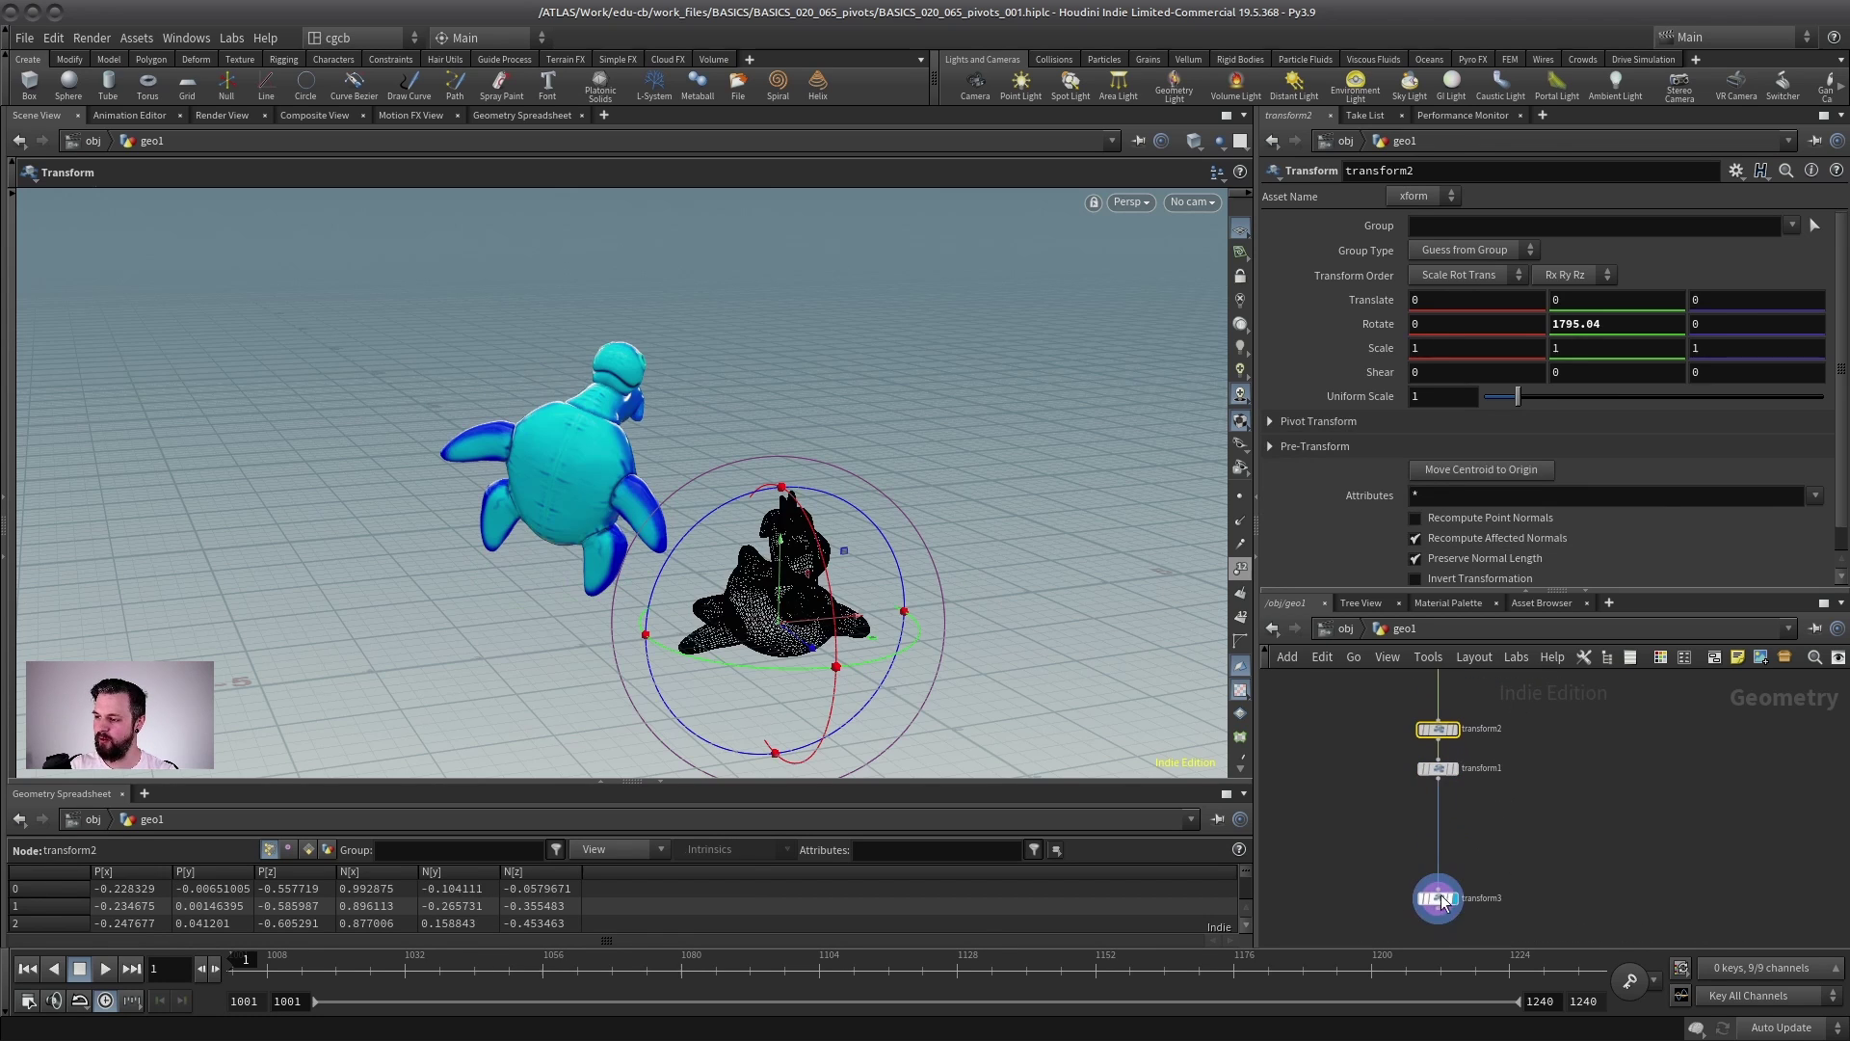
pyautogui.moveTo(1439, 901); pyautogui.dragTo(1438, 820)
pyautogui.scroll(2, 1518, 738)
pyautogui.moveTo(1517, 737); pyautogui.dragTo(1541, 813, button='middle')
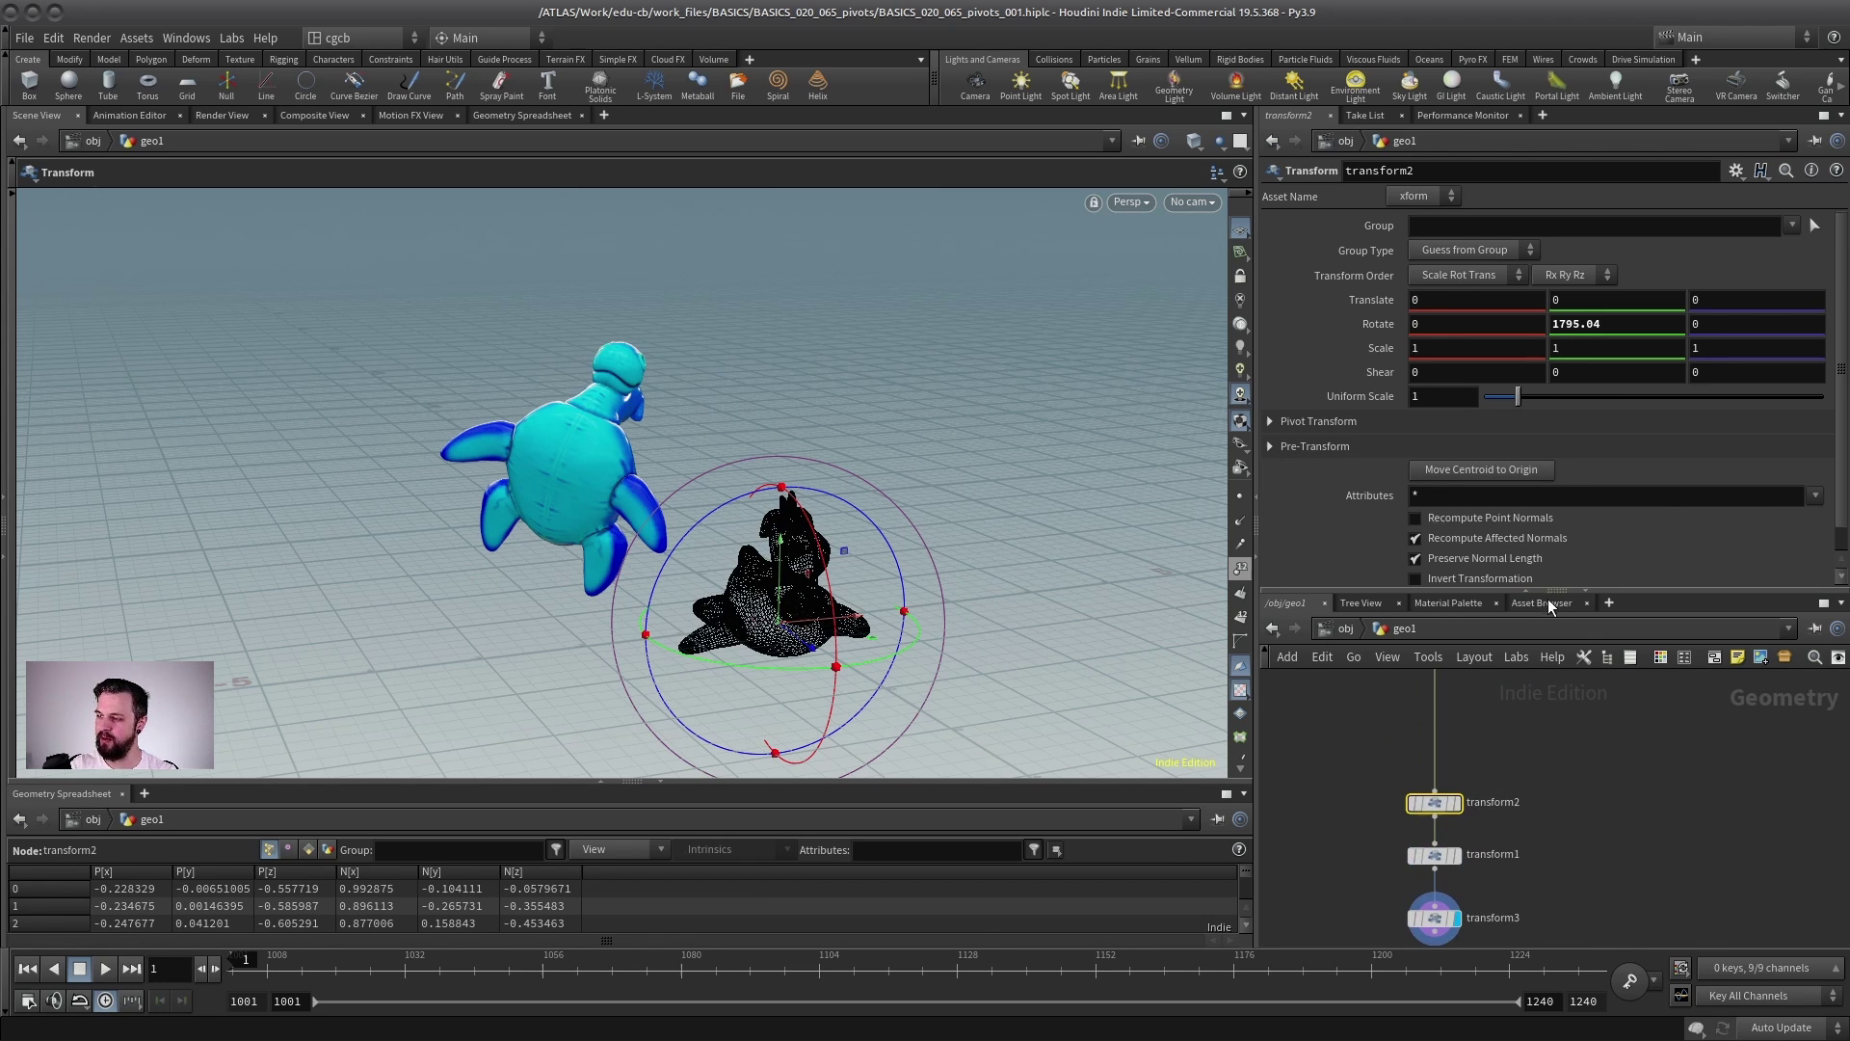
pyautogui.moveTo(1561, 589); pyautogui.dragTo(1558, 375)
pyautogui.scroll(1, 1512, 655)
pyautogui.moveTo(1469, 733); pyautogui.dragTo(1500, 714, button='middle')
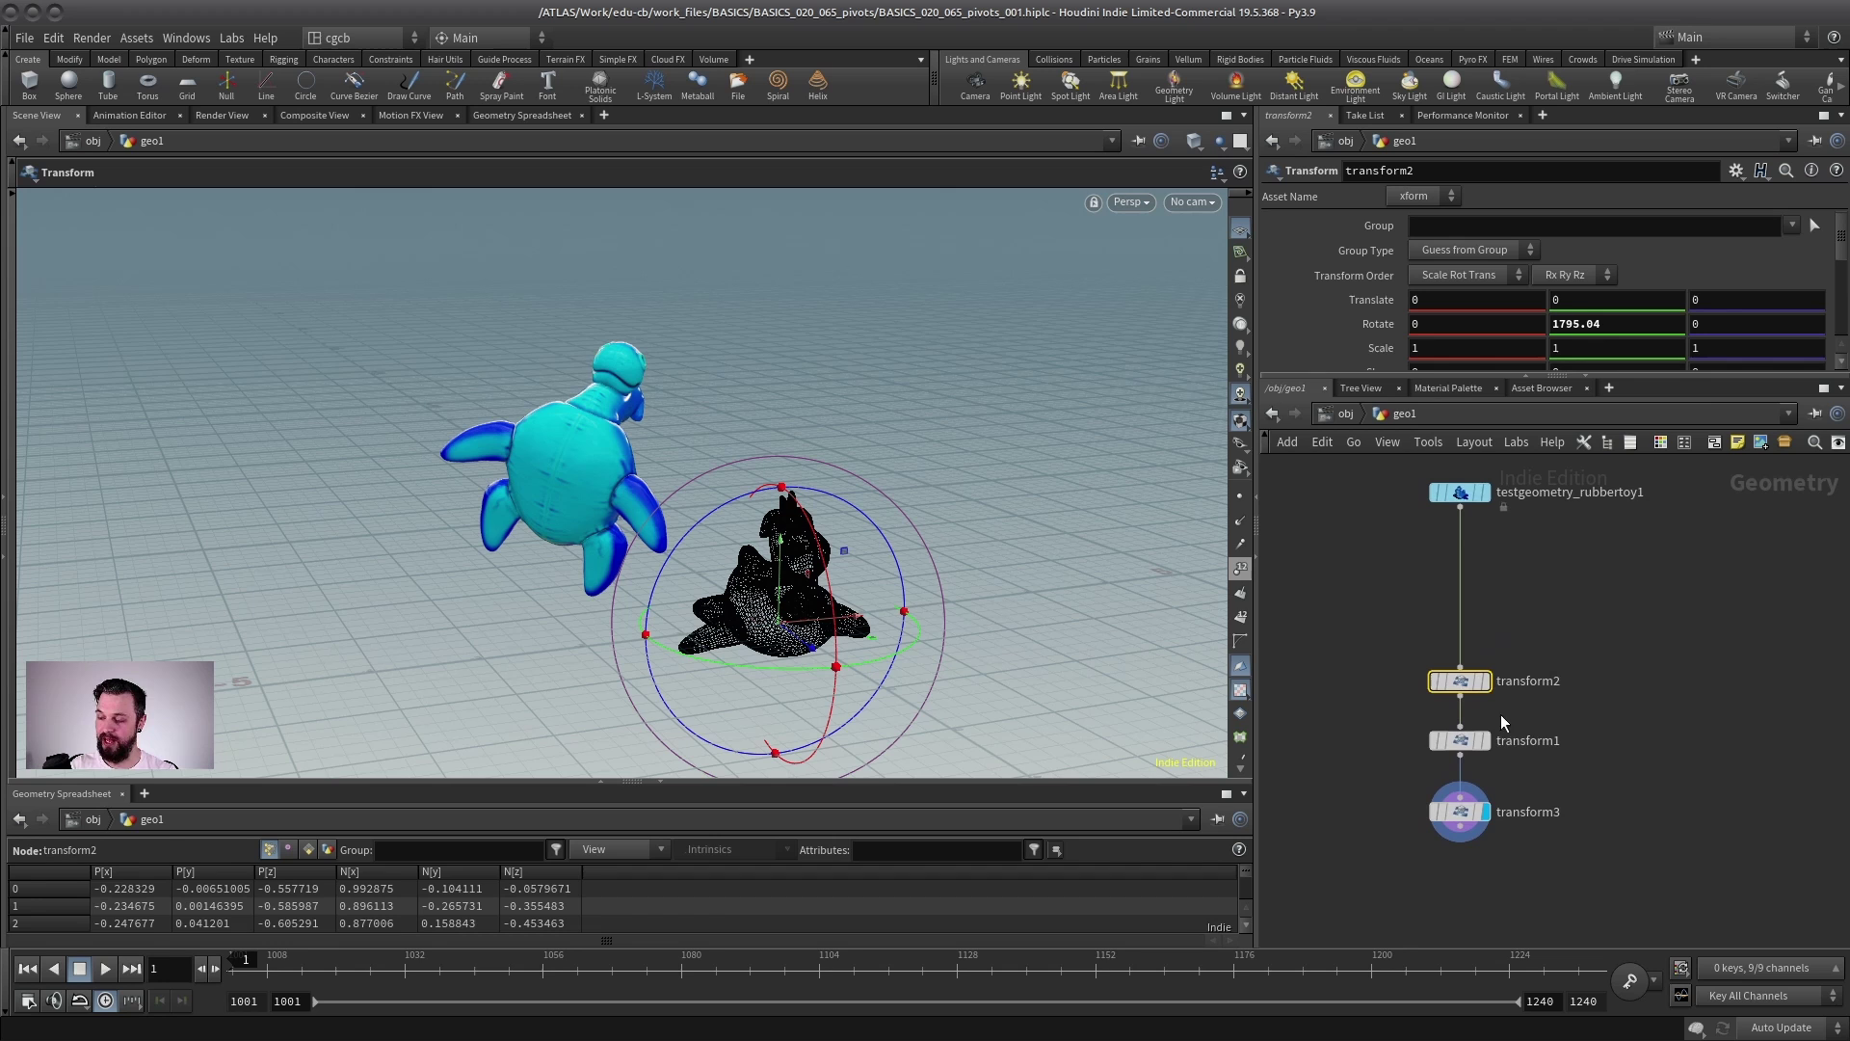
pyautogui.moveTo(1468, 685); pyautogui.dragTo(1469, 630)
# - Display transform2 and rotate the toy around its Y axis to about 1627.14
pyautogui.click(1483, 626)
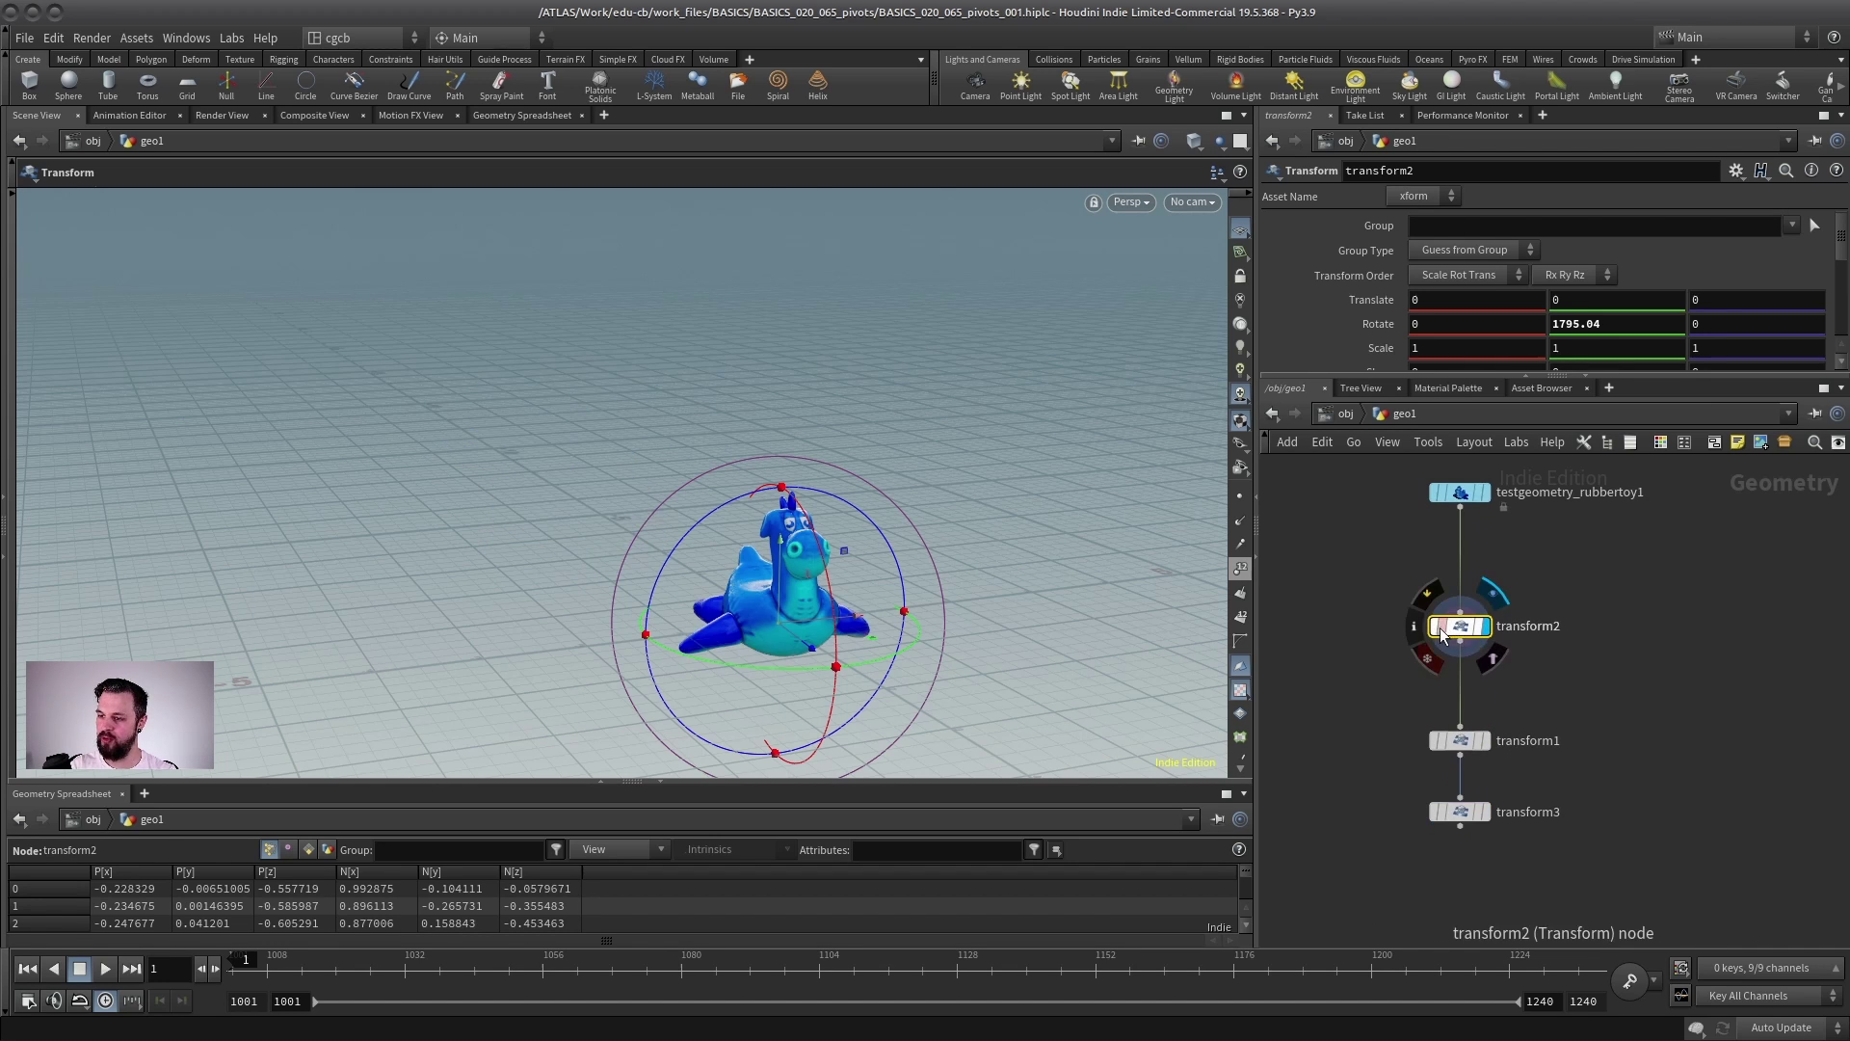
pyautogui.keyDown('alt'); pyautogui.moveTo(838, 525); pyautogui.dragTo(664, 590); pyautogui.keyUp('alt')
pyautogui.press('t')
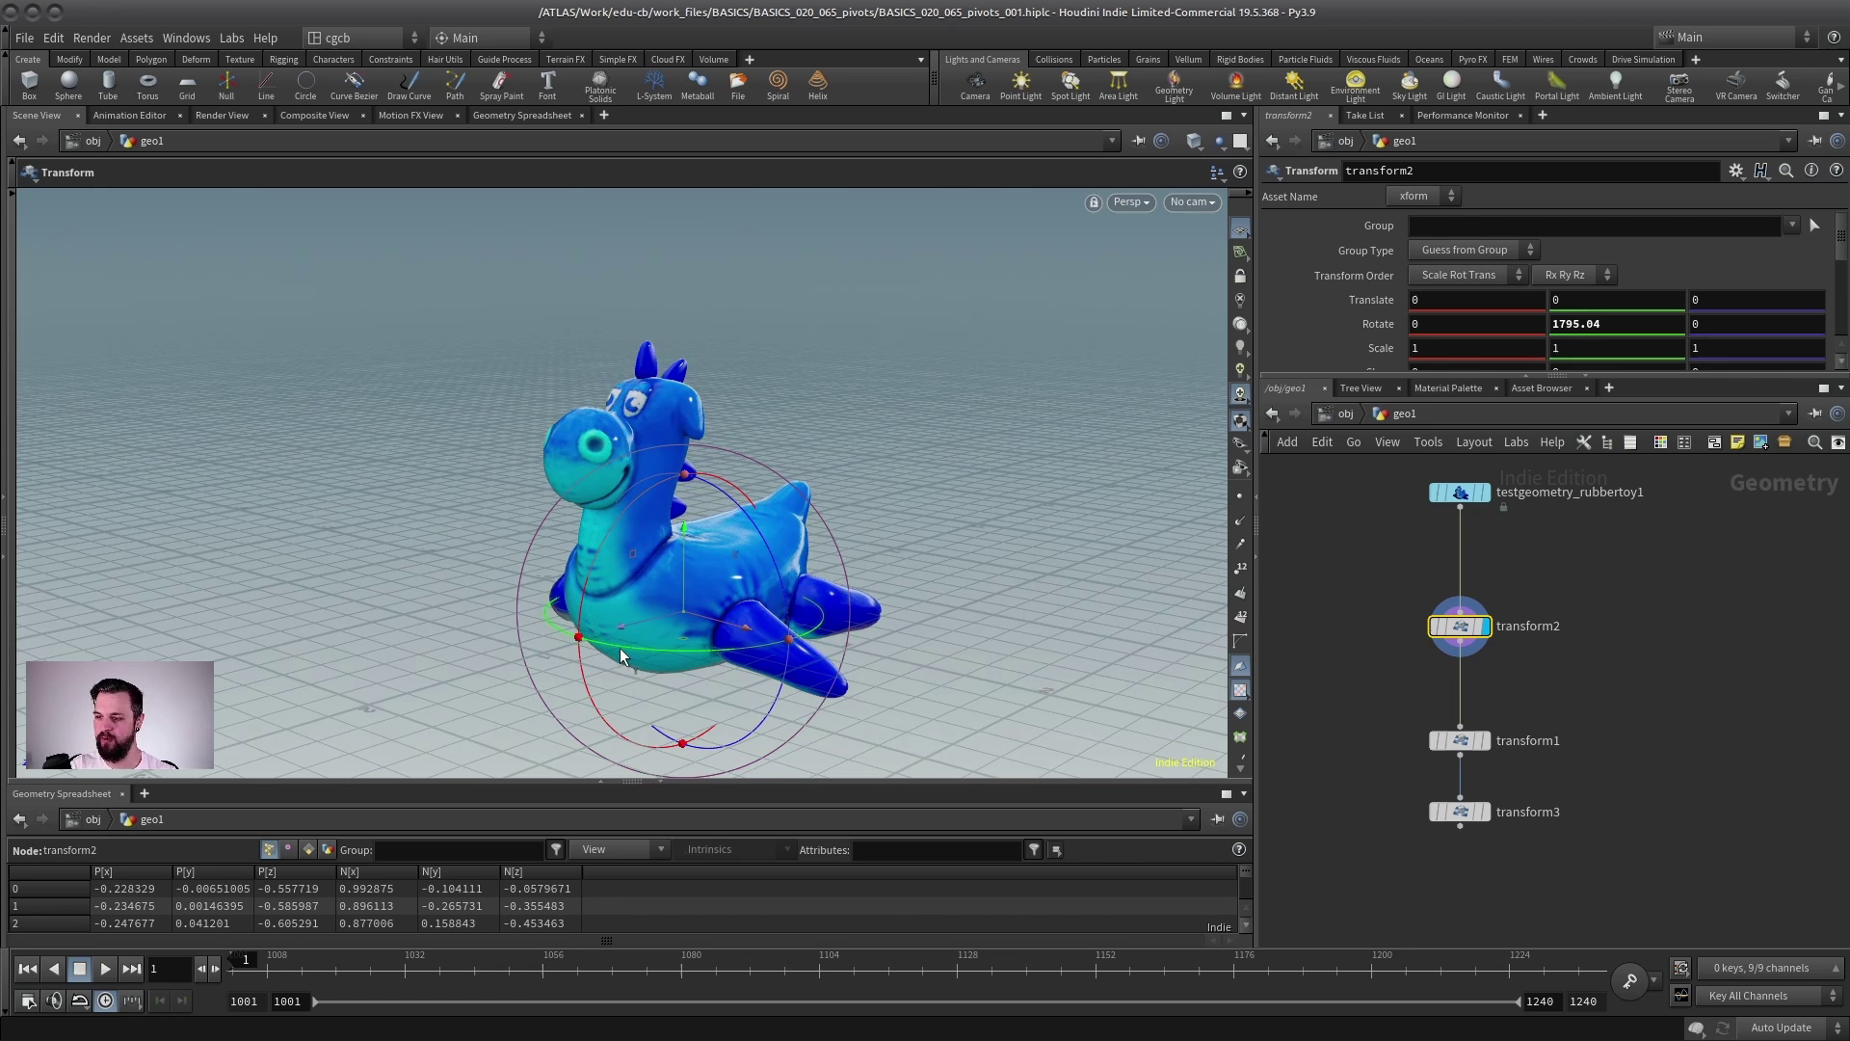
pyautogui.moveTo(639, 655); pyautogui.dragTo(778, 537)
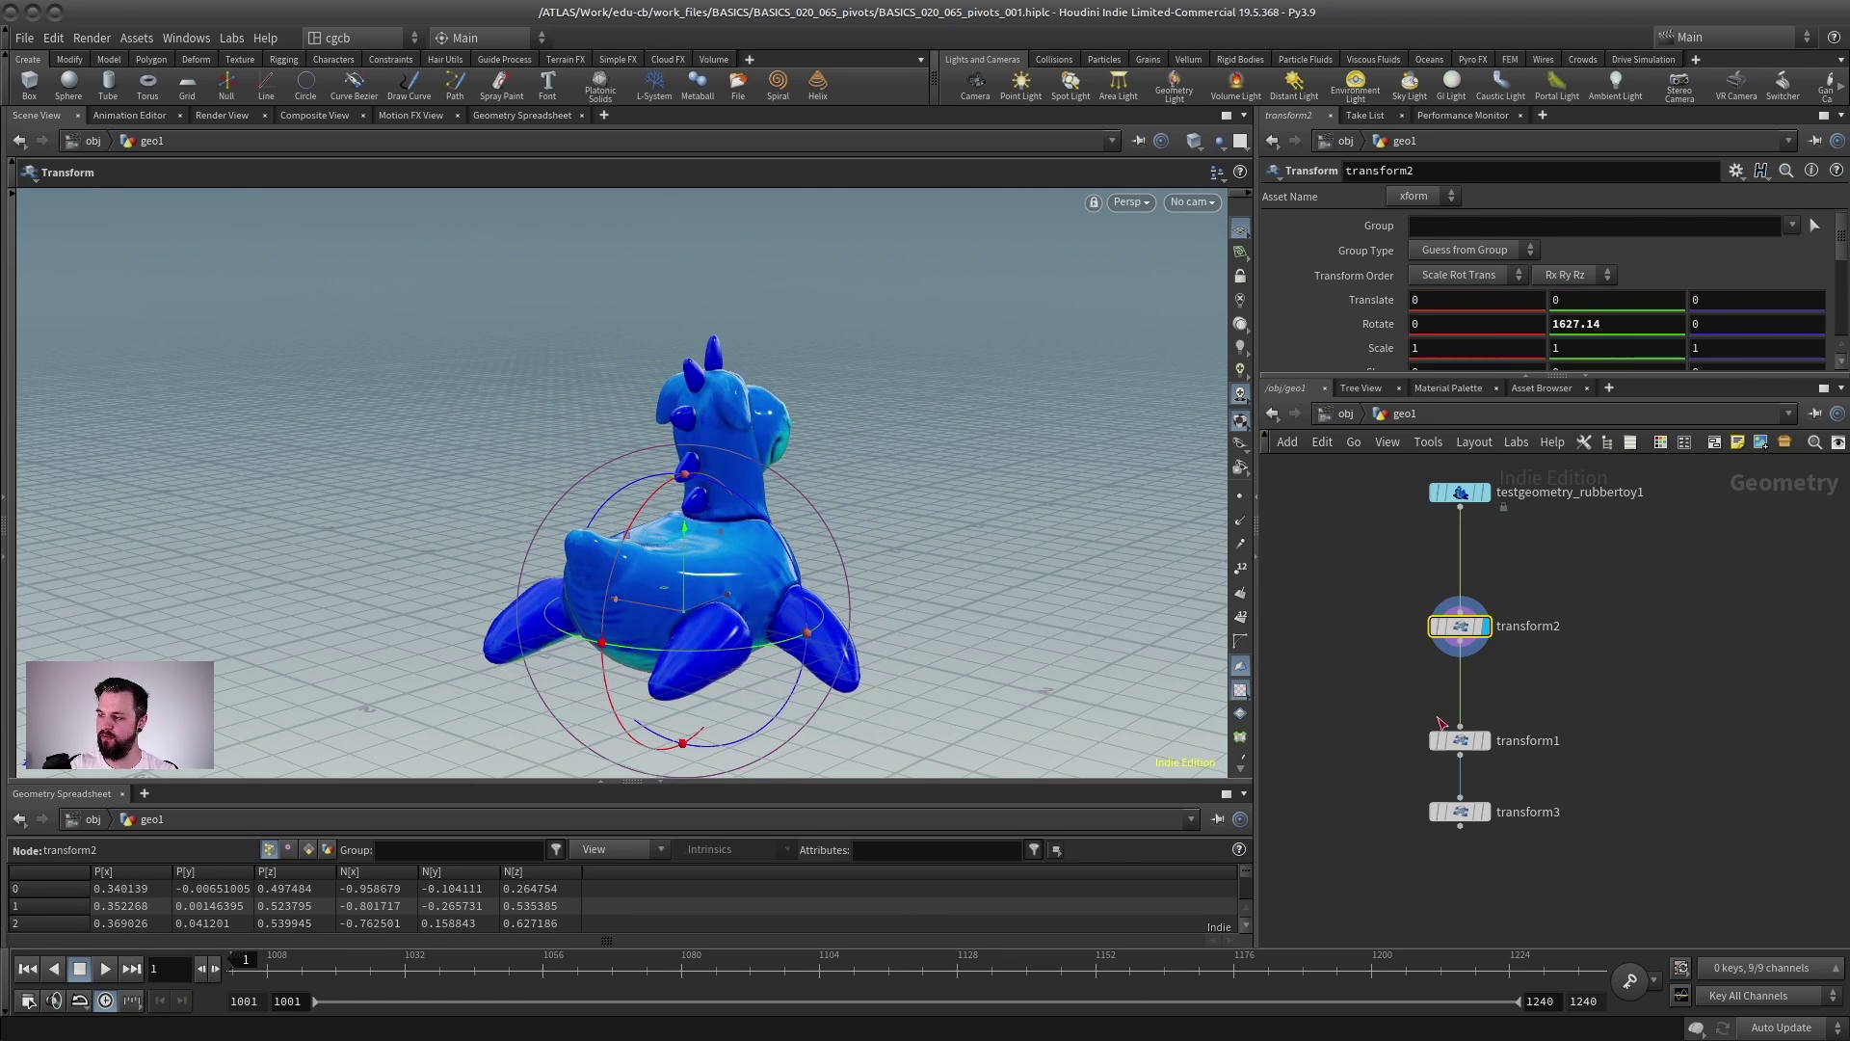
# - Display transform1 and examine the translated and rotated toy together with its handle
pyautogui.click(1485, 740)
pyautogui.keyDown('alt'); pyautogui.moveTo(758, 490); pyautogui.dragTo(363, 516, button='right'); pyautogui.keyUp('alt')
pyautogui.keyDown('alt'); pyautogui.moveTo(363, 517); pyautogui.dragTo(433, 580, button='middle'); pyautogui.keyUp('alt')
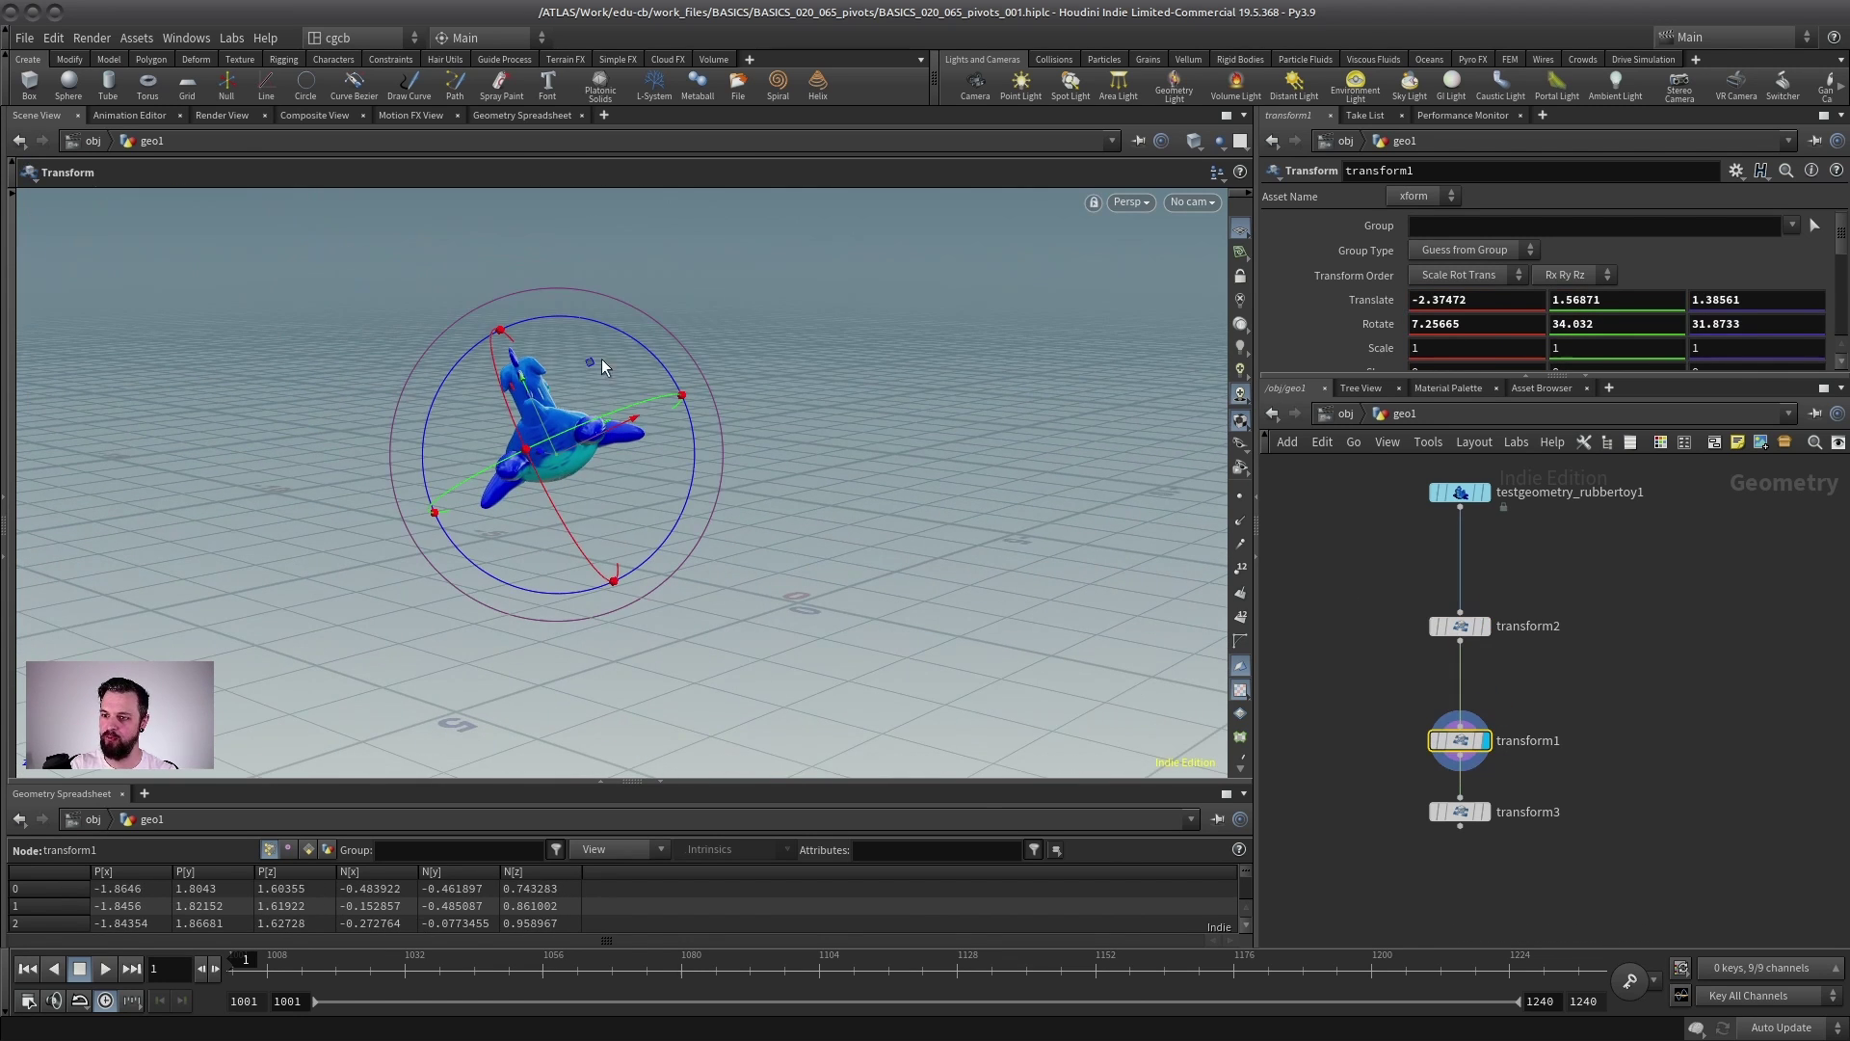
pyautogui.moveTo(1489, 694); pyautogui.dragTo(1455, 705, button='middle')
pyautogui.scroll(1, 1454, 705)
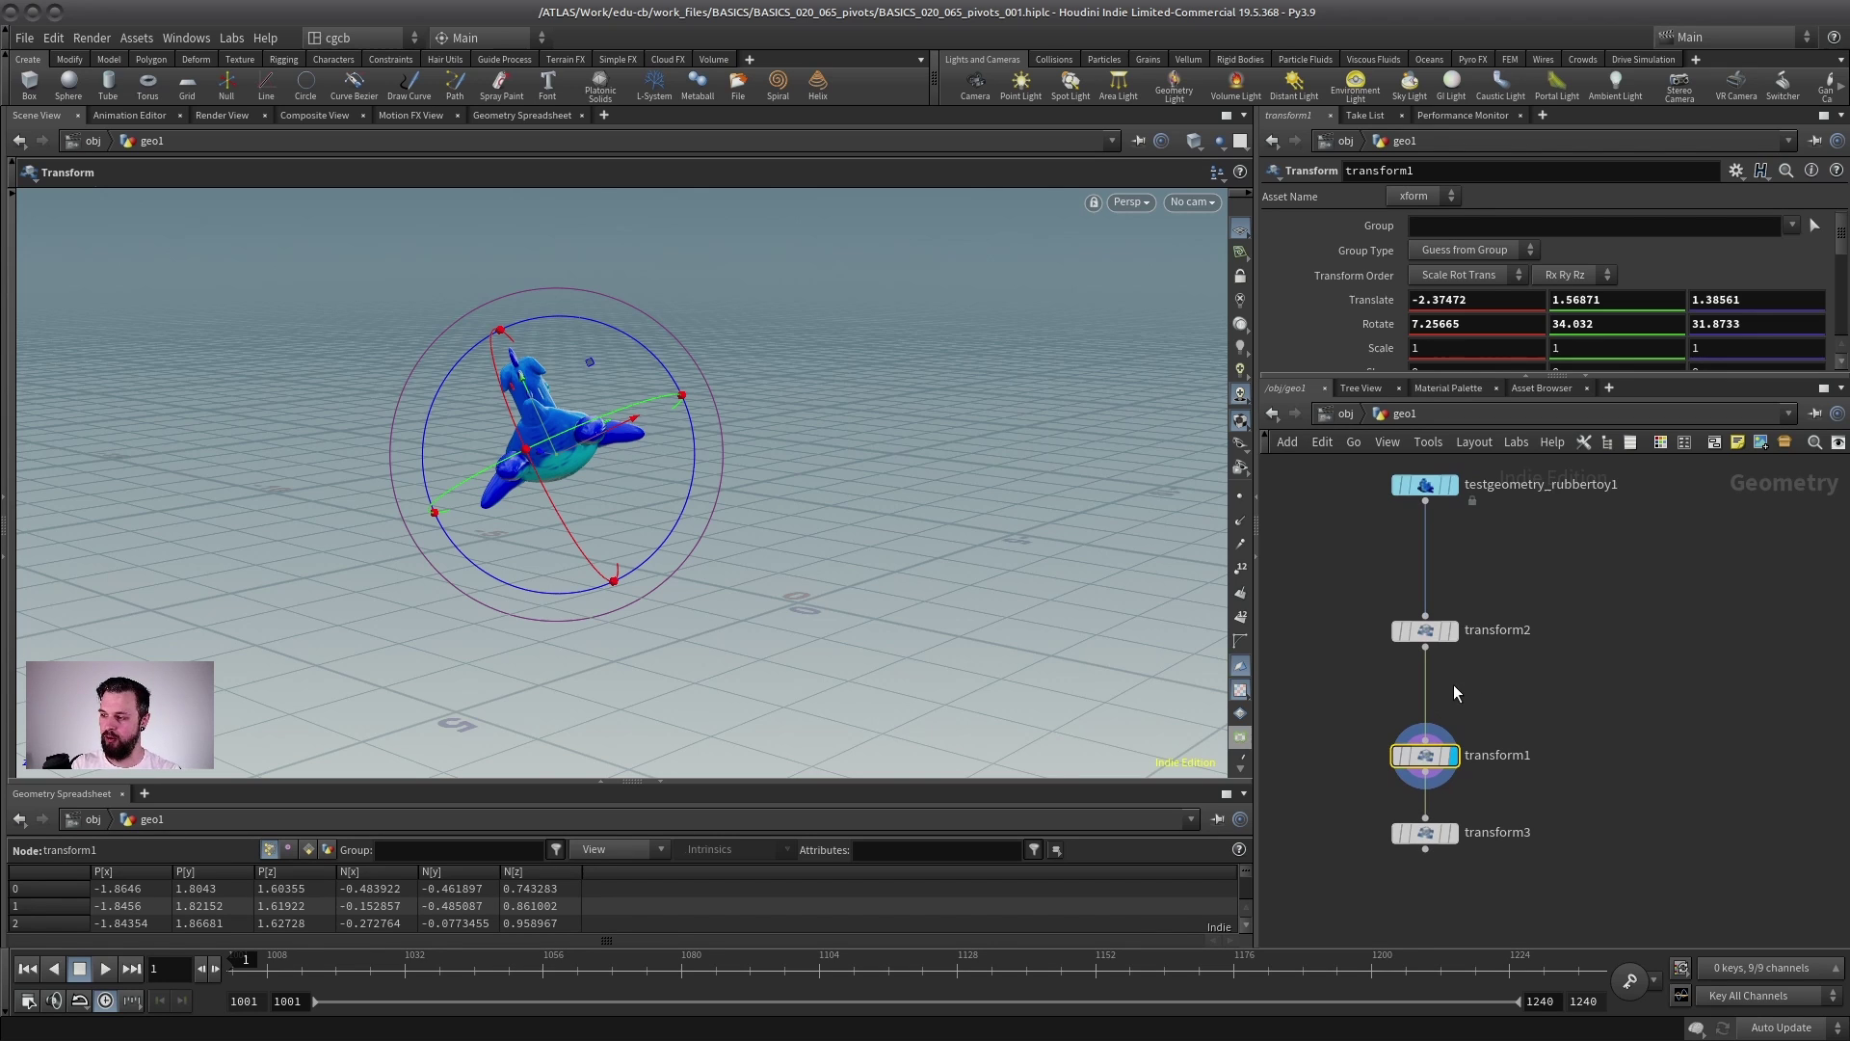
# - Display transform3 and examine its centroid-based Pivot Translate and the handle on the toy from several angles
pyautogui.moveTo(1496, 678); pyautogui.dragTo(1498, 584, button='middle')
pyautogui.click(1452, 739)
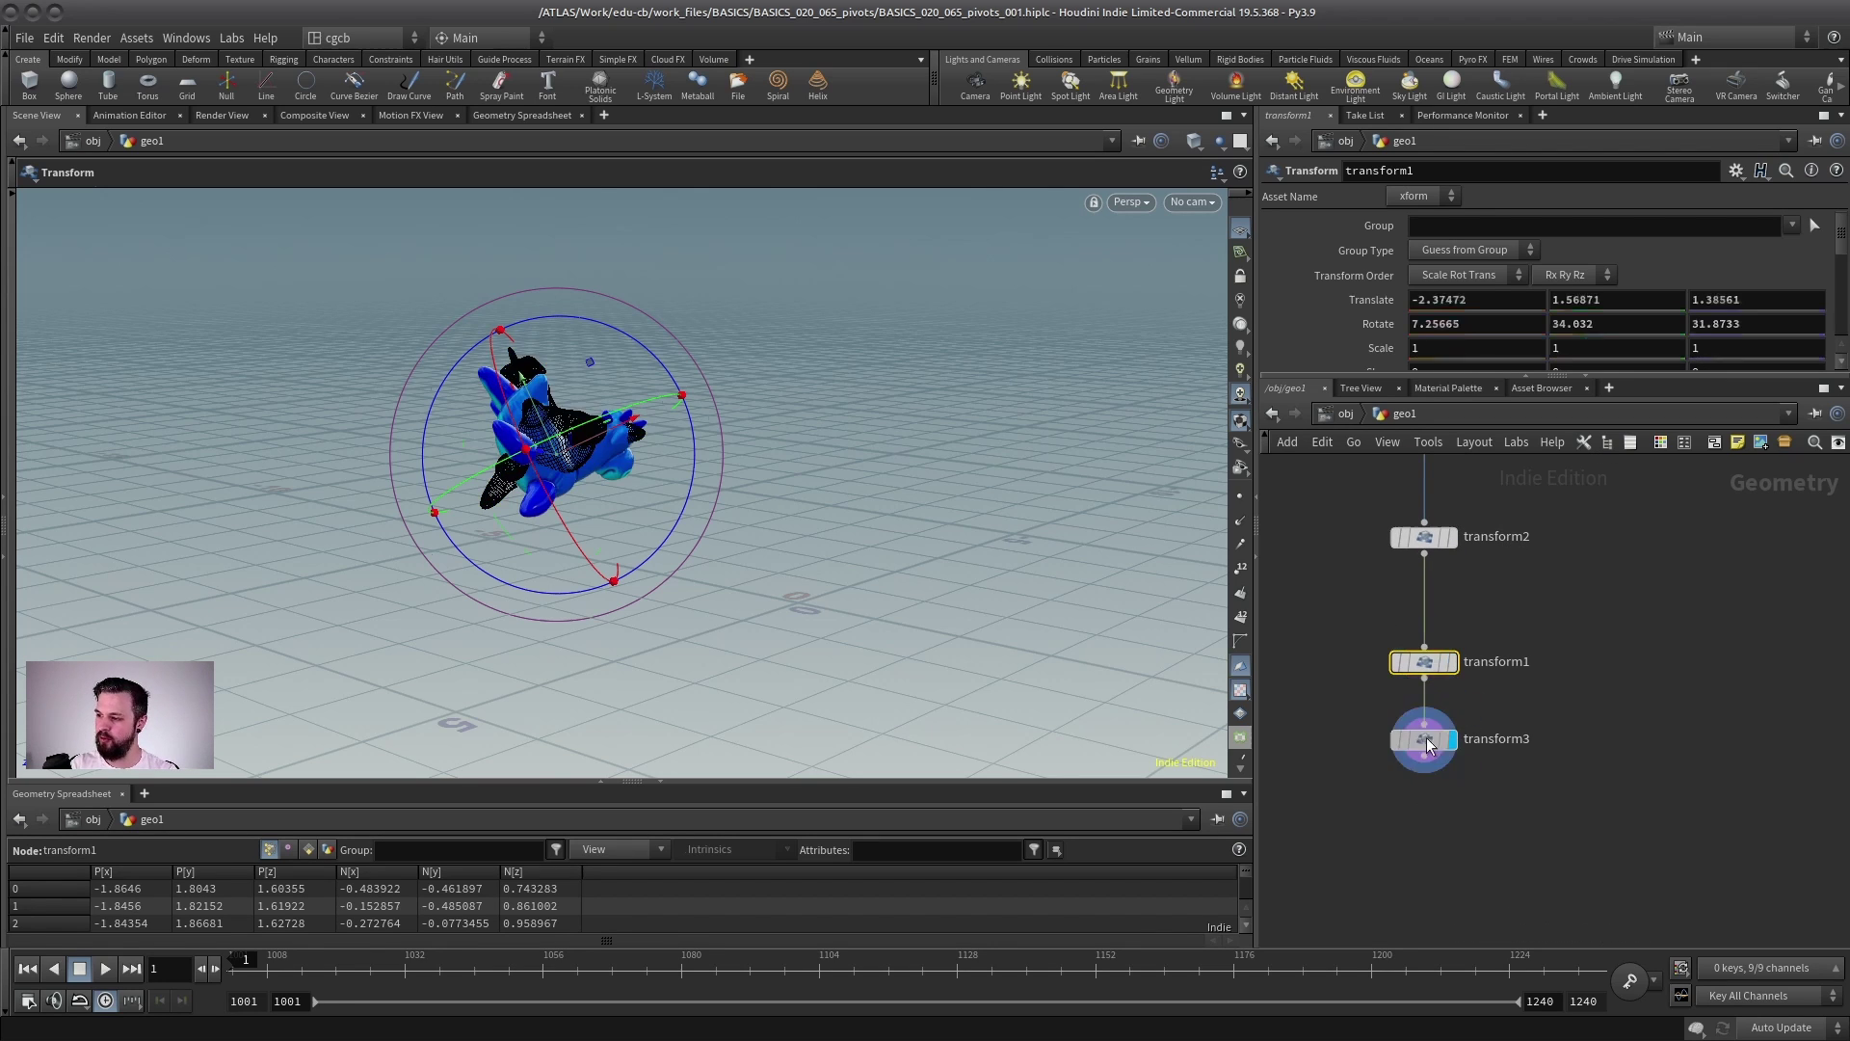
pyautogui.click(1426, 737)
pyautogui.moveTo(1503, 373); pyautogui.dragTo(1503, 679)
pyautogui.press('Escape')
pyautogui.keyDown('alt'); pyautogui.moveTo(799, 441); pyautogui.dragTo(568, 438, button='right'); pyautogui.keyUp('alt')
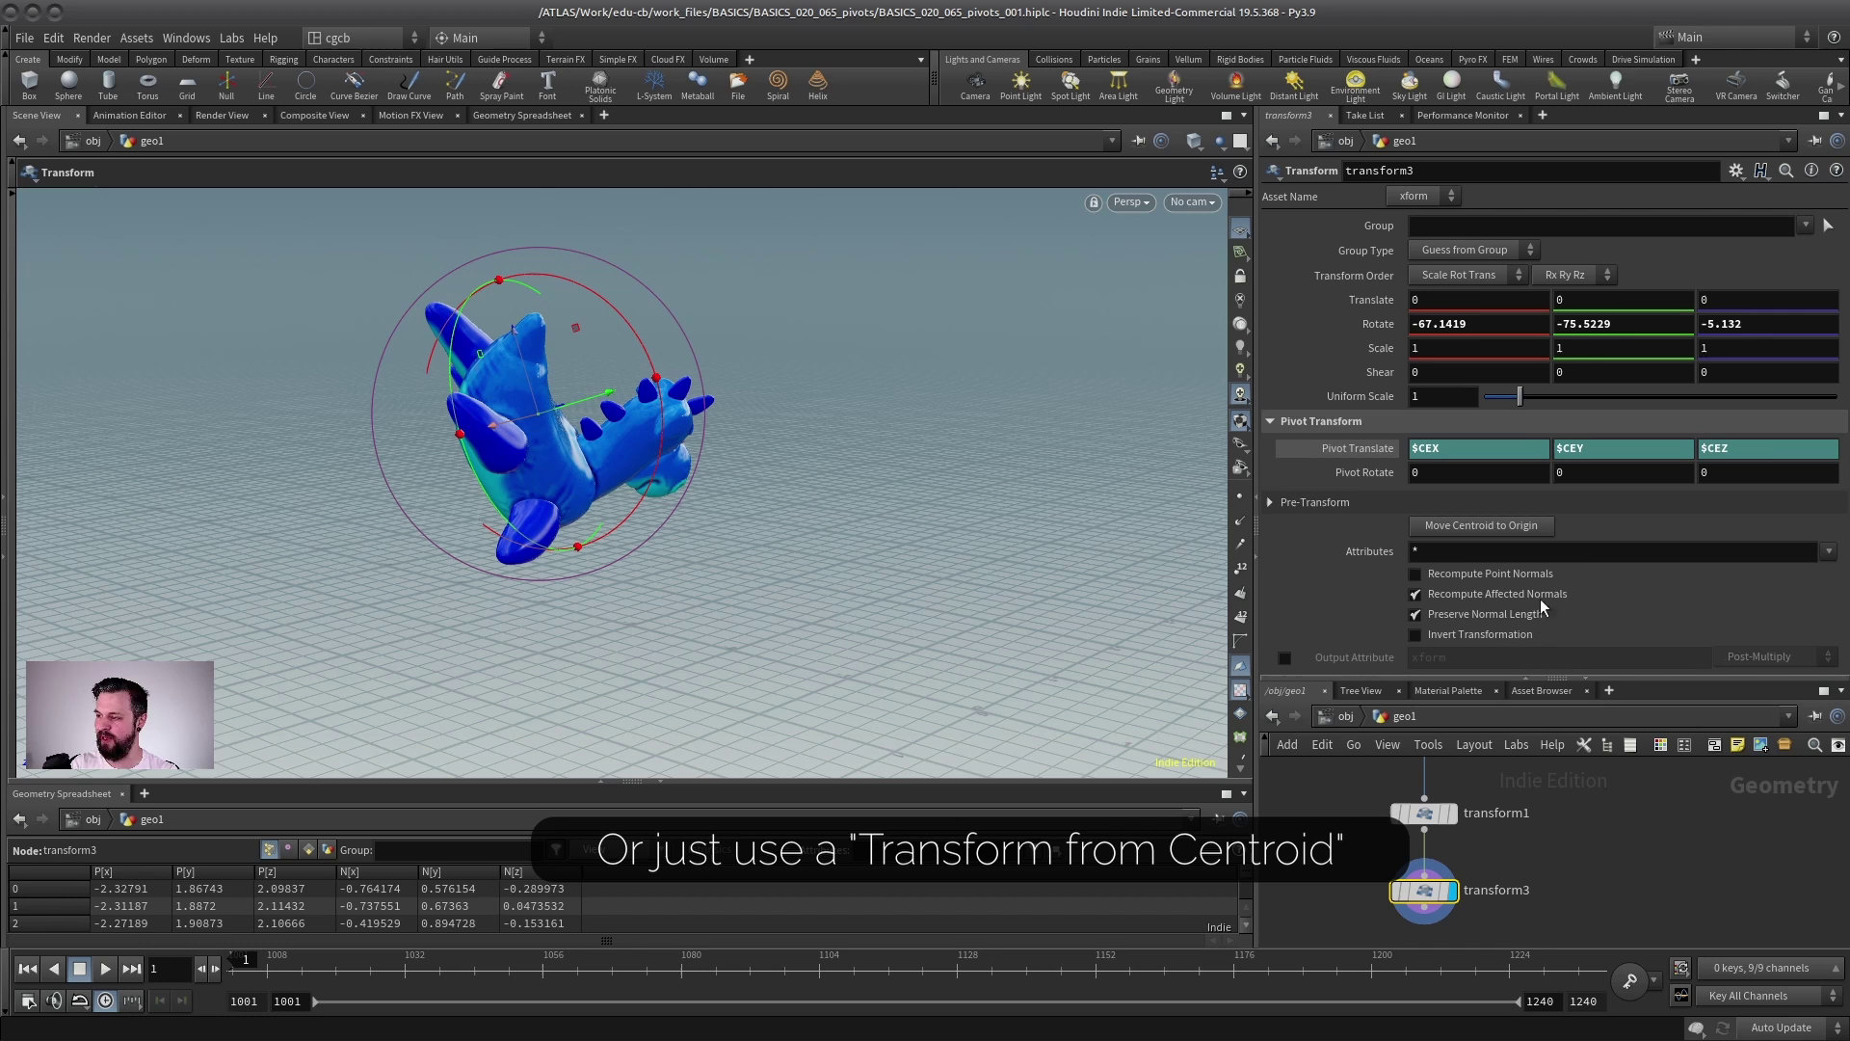
pyautogui.moveTo(1503, 677); pyautogui.dragTo(1501, 523)
pyautogui.keyDown('alt'); pyautogui.moveTo(635, 487); pyautogui.dragTo(384, 447); pyautogui.keyUp('alt')
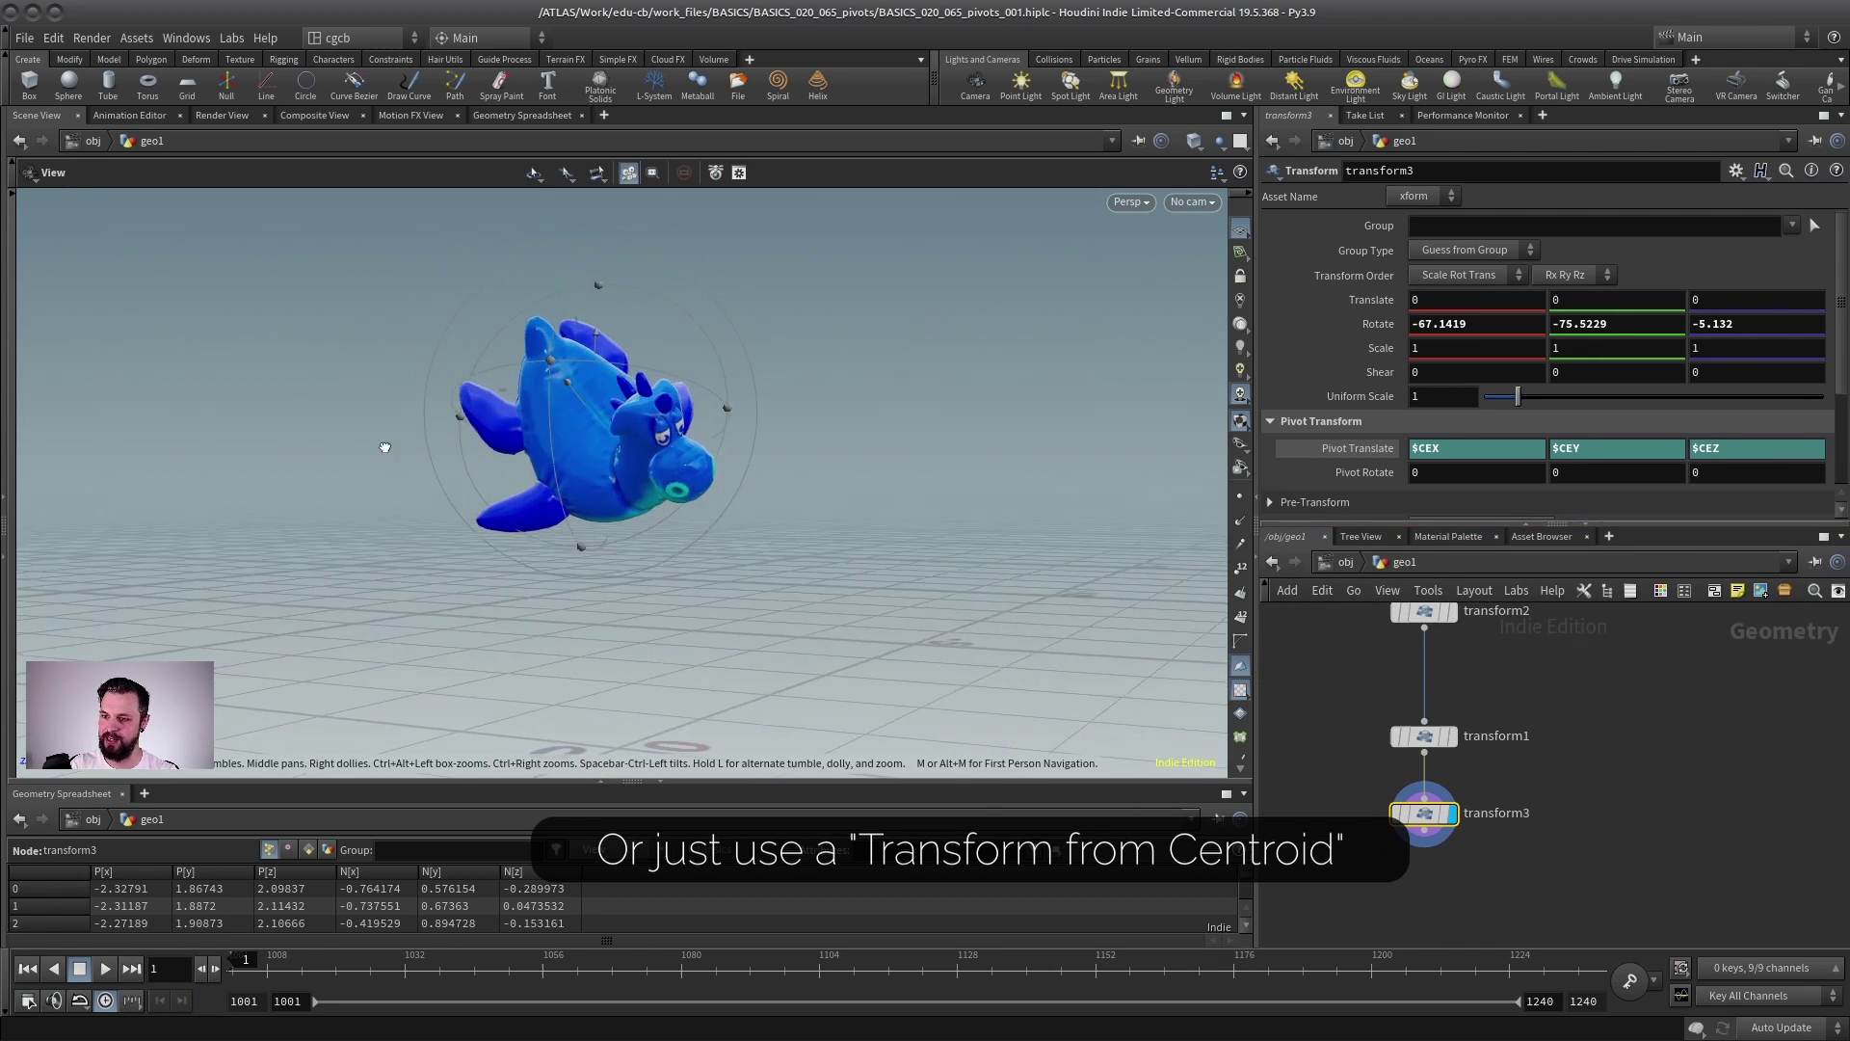
pyautogui.press('Return')
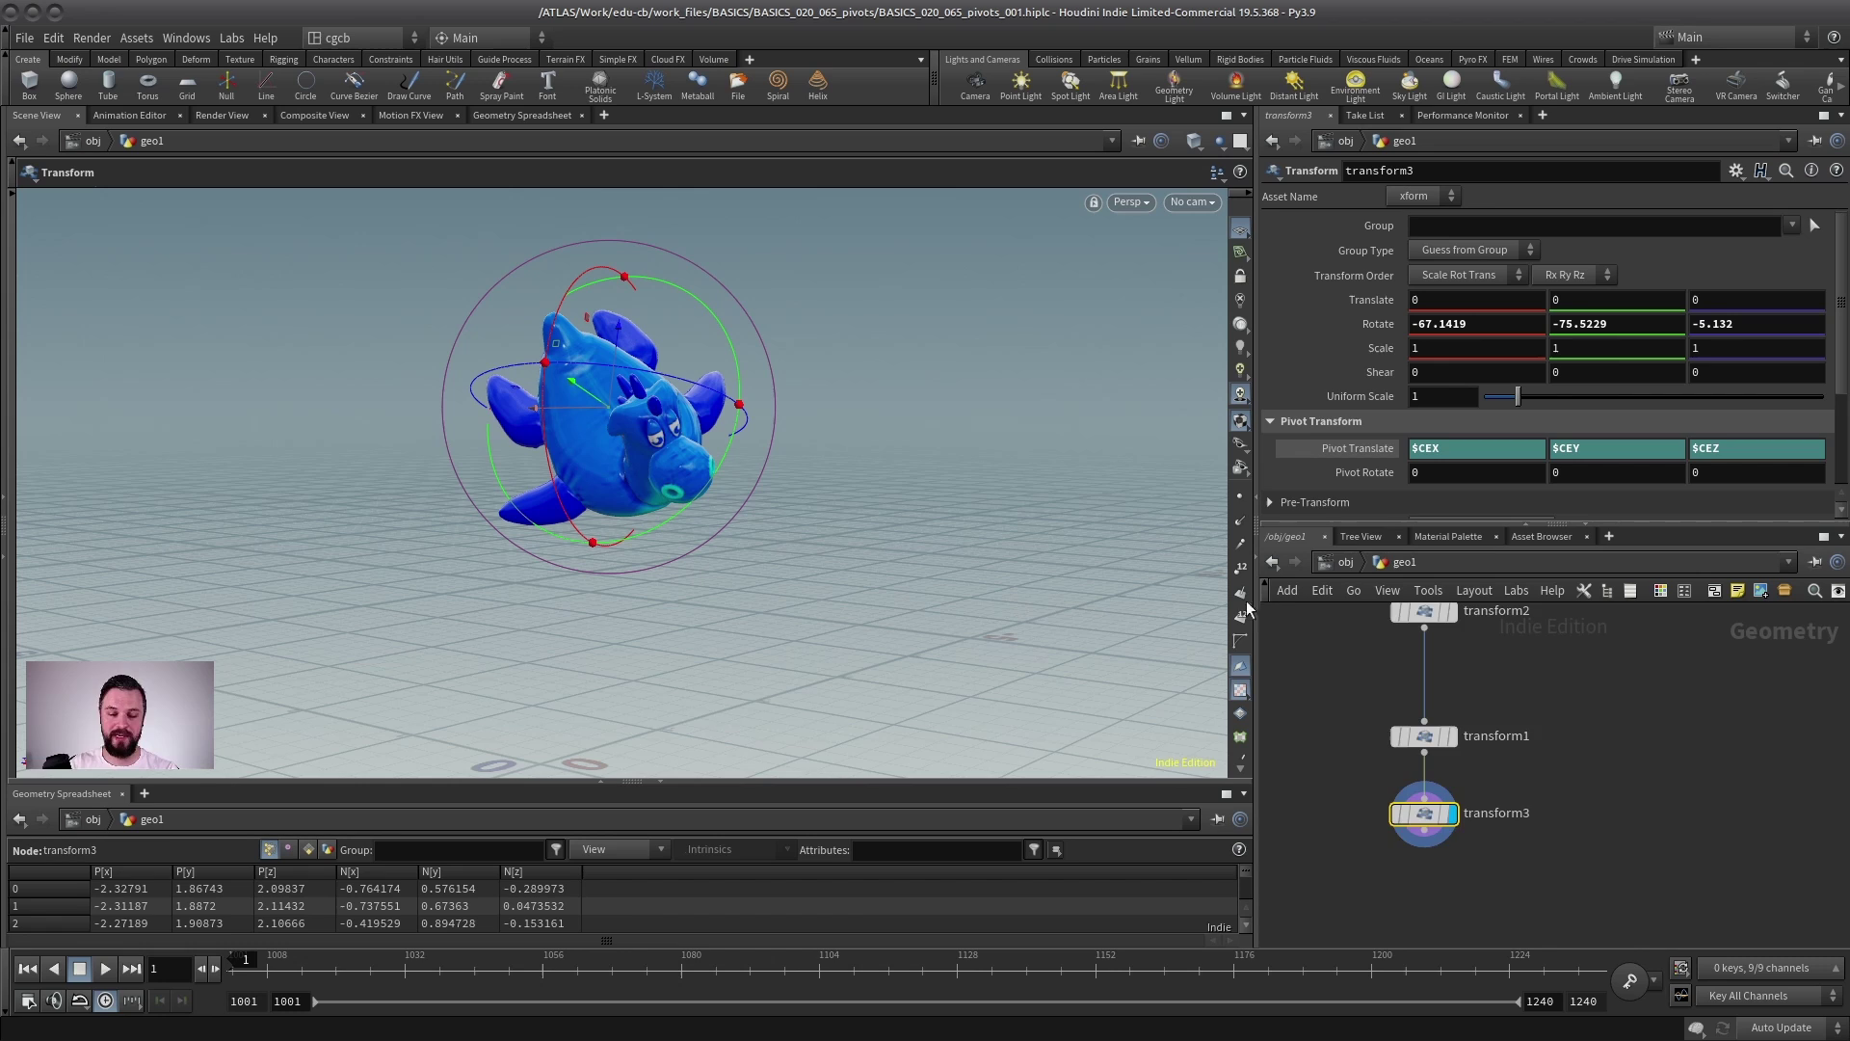
pyautogui.press('h')
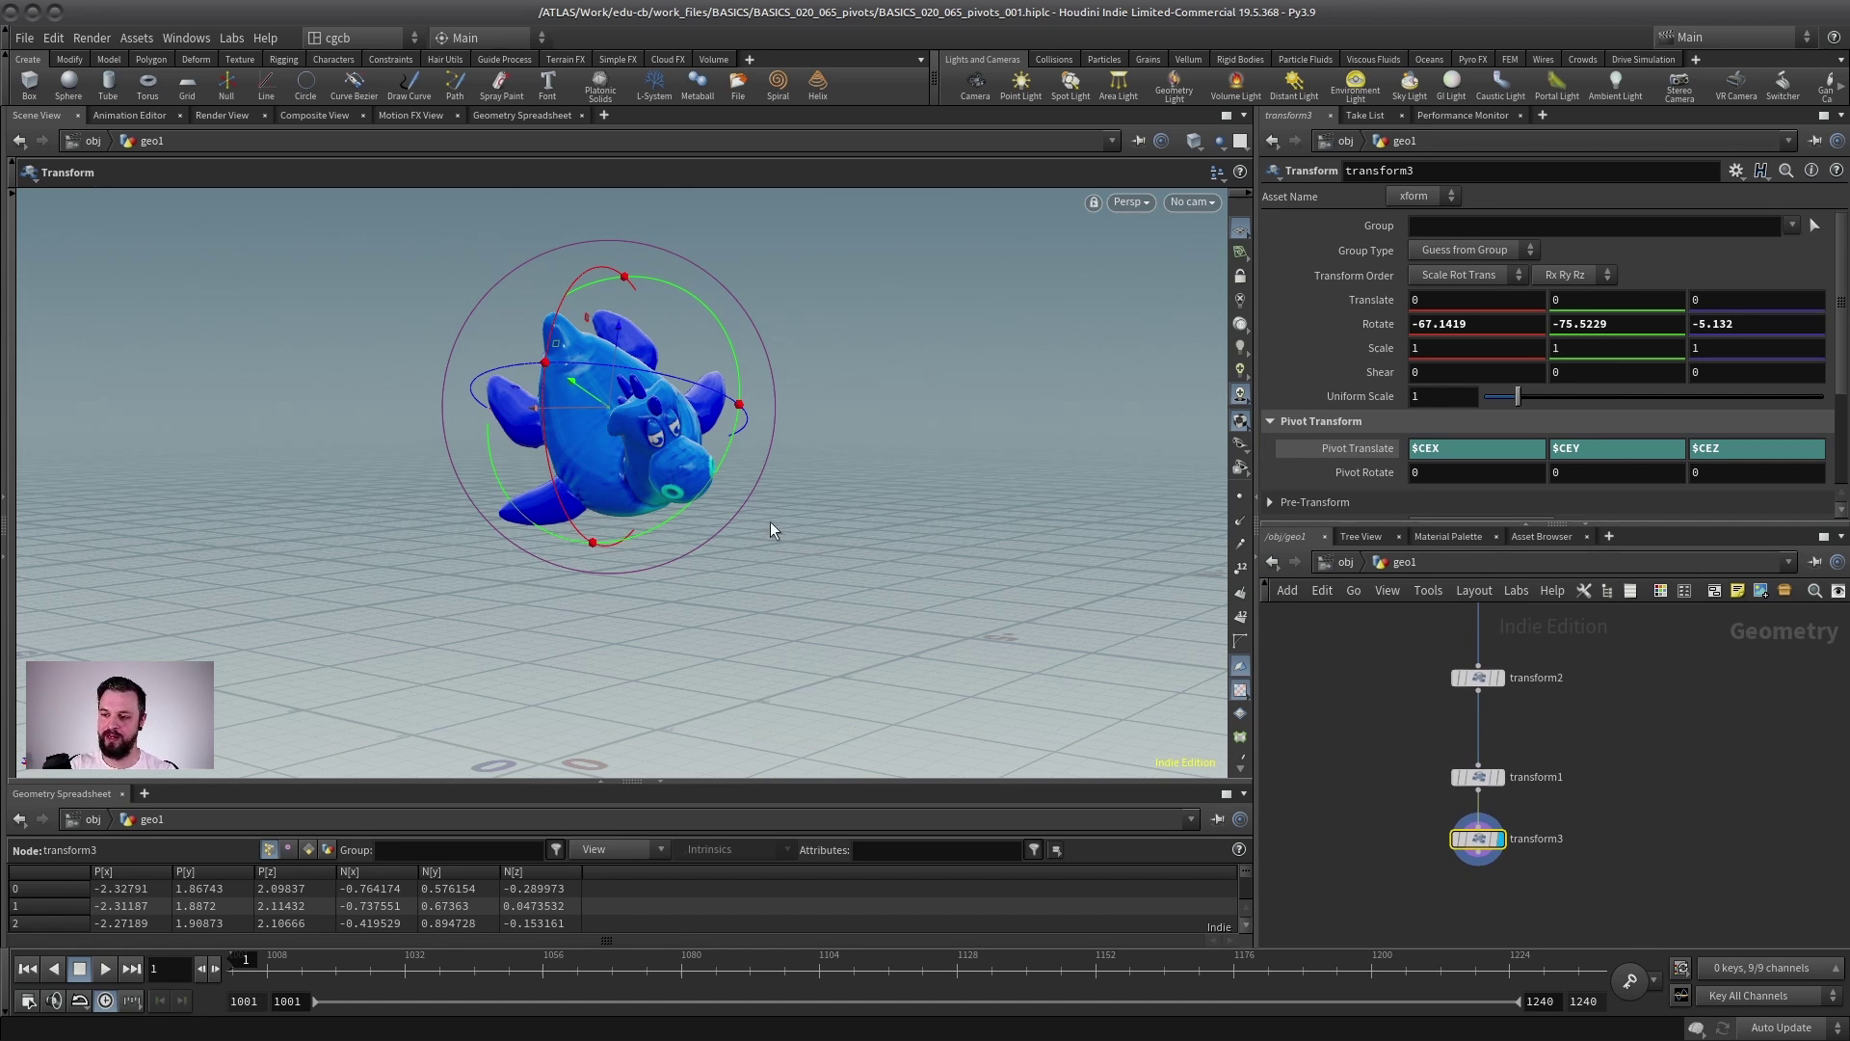